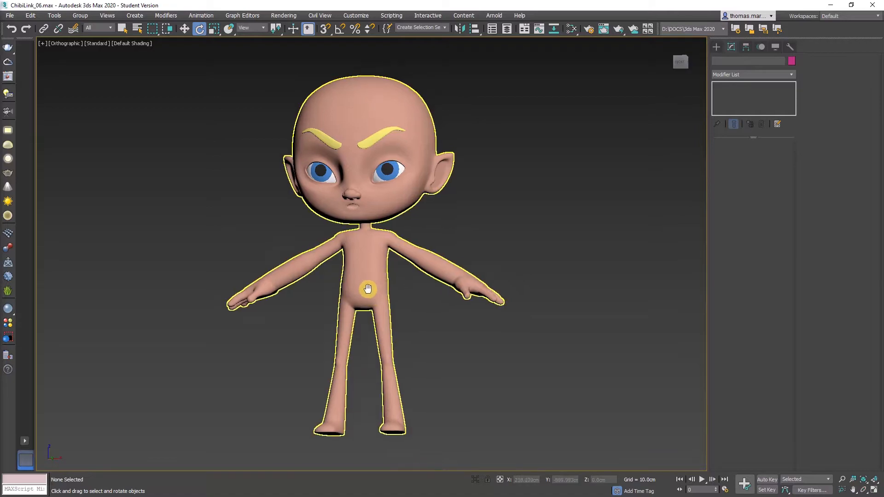
Select the character's body and examine its subdivided topology around the torso, legs, neck and shoulders
{"action": "left_click", "coordinate": [372, 259]}
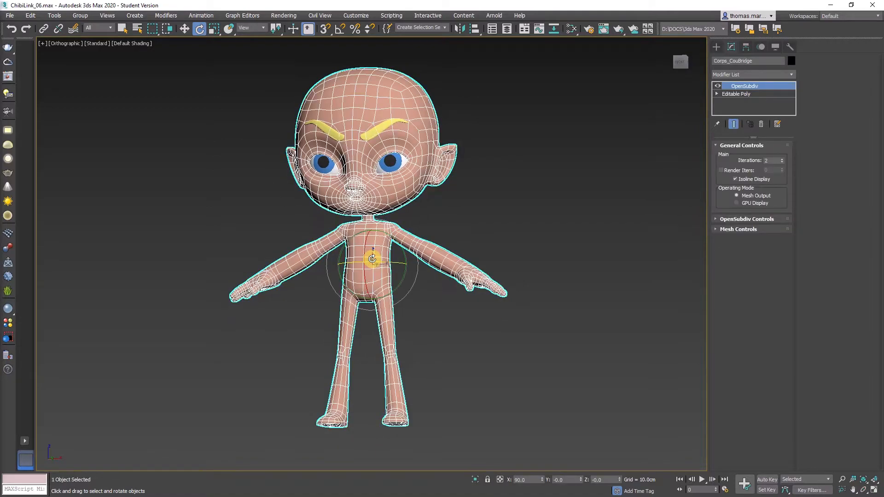
{"action": "scroll", "coordinate": [372, 245], "scroll_direction": "up", "scroll_amount": 5}
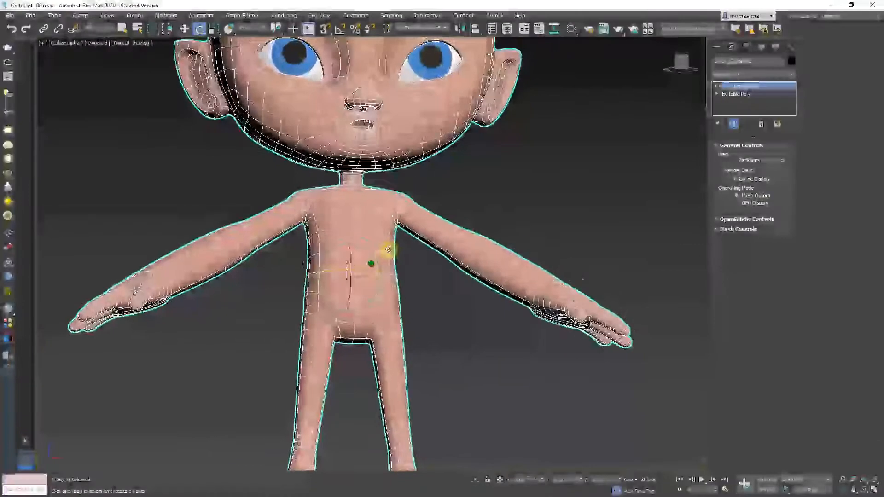
{"action": "mouse_move", "coordinate": [366, 262]}
{"action": "middle_mouse_down", "text": "alt"}
{"action": "mouse_move", "coordinate": [387, 239]}
{"action": "mouse_move", "coordinate": [349, 231]}
{"action": "mouse_move", "coordinate": [401, 230]}
{"action": "mouse_move", "coordinate": [385, 277]}
{"action": "mouse_move", "coordinate": [395, 237]}
{"action": "mouse_move", "coordinate": [372, 249]}
{"action": "middle_mouse_up", "text": "alt"}
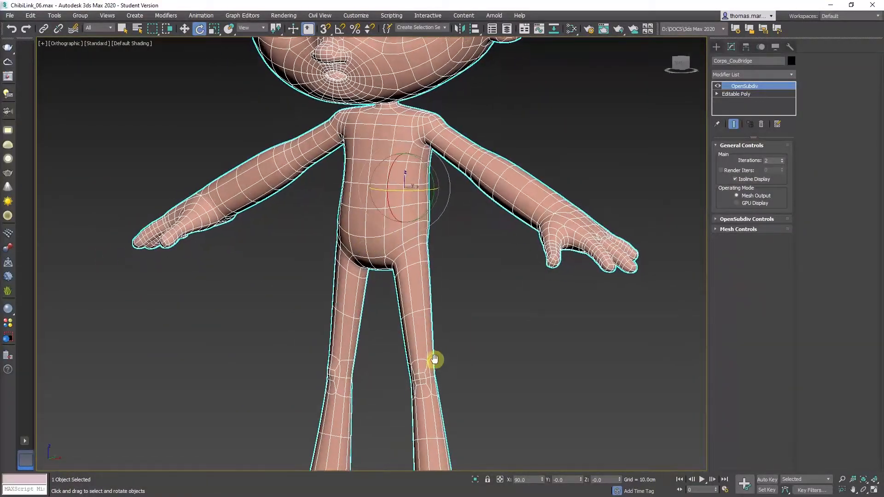
{"action": "middle_click_drag", "start_coordinate": [430, 361], "coordinate": [434, 381]}
{"action": "middle_click_drag", "start_coordinate": [400, 186], "coordinate": [365, 229]}
{"action": "scroll", "coordinate": [428, 211], "scroll_direction": "up", "scroll_amount": 5}
{"action": "middle_click_drag", "start_coordinate": [443, 226], "coordinate": [409, 233], "text": "alt"}
{"action": "middle_click_drag", "start_coordinate": [559, 234], "coordinate": [429, 217]}
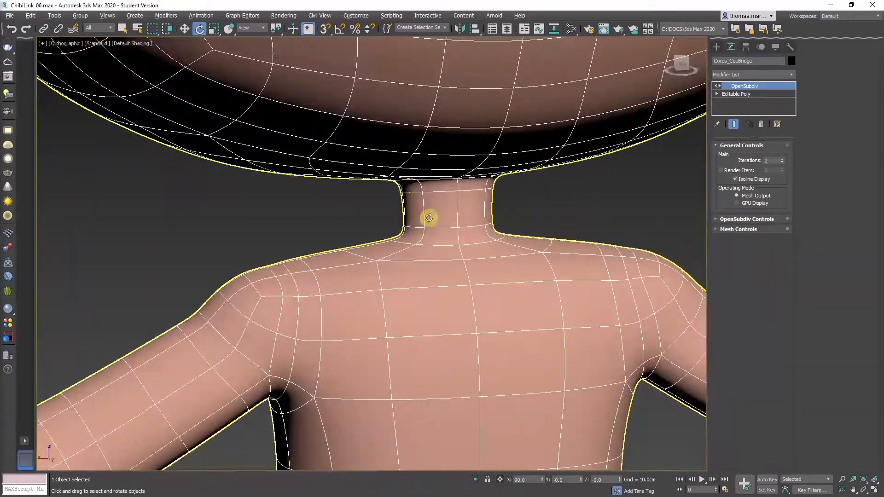
{"action": "middle_click_drag", "start_coordinate": [432, 278], "coordinate": [364, 251], "text": "alt"}
{"action": "scroll", "coordinate": [377, 279], "scroll_direction": "down", "scroll_amount": 3}
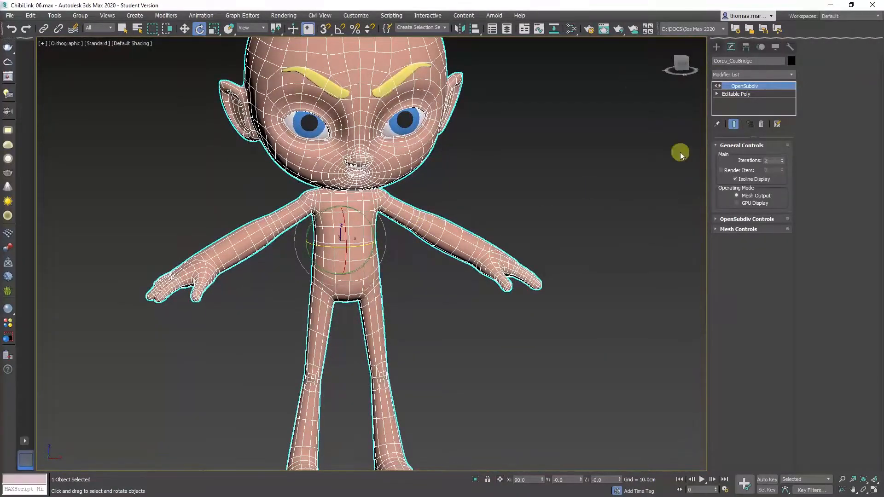
Create a 40 cm by 40 cm plane with 4 by 4 segments beside the character
{"action": "left_click", "coordinate": [716, 47]}
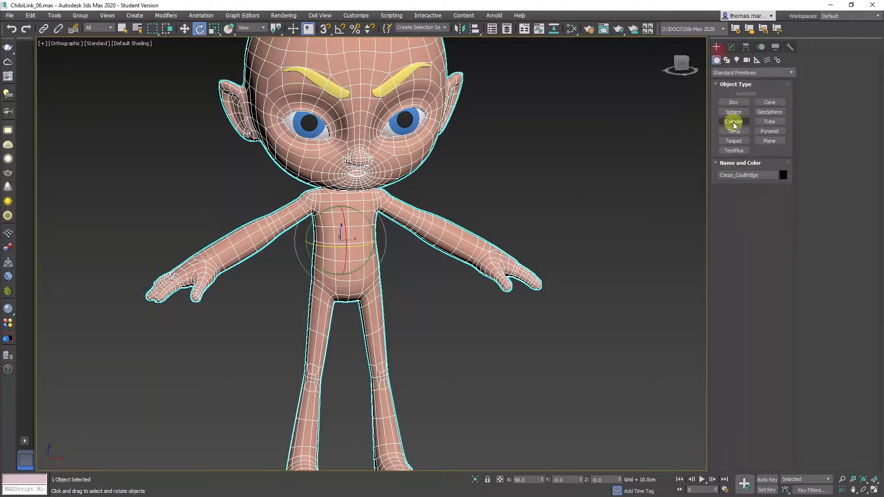
{"action": "left_click", "coordinate": [769, 141]}
{"action": "left_click_drag", "start_coordinate": [503, 354], "coordinate": [674, 393]}
{"action": "middle_click_drag", "start_coordinate": [581, 380], "coordinate": [721, 250], "text": "alt"}
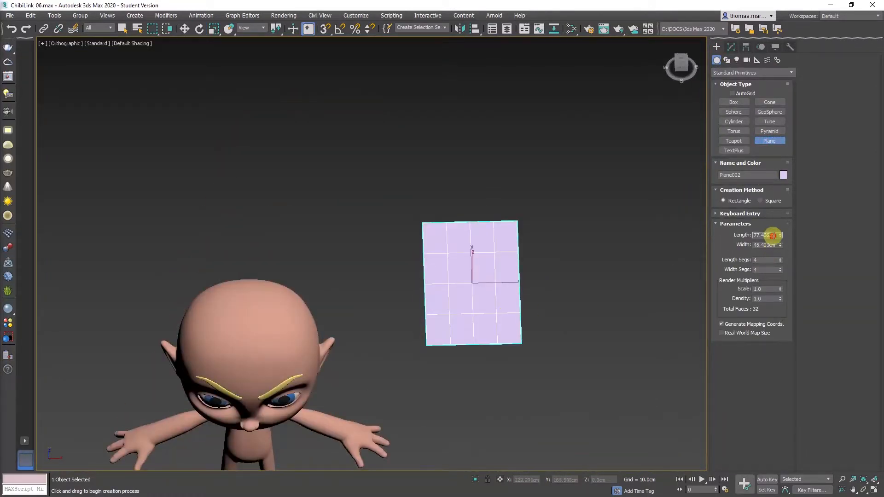
{"action": "type", "text": "40"}
{"action": "key", "text": "Tab"}
{"action": "type", "text": "40"}
{"action": "key", "text": "Return"}
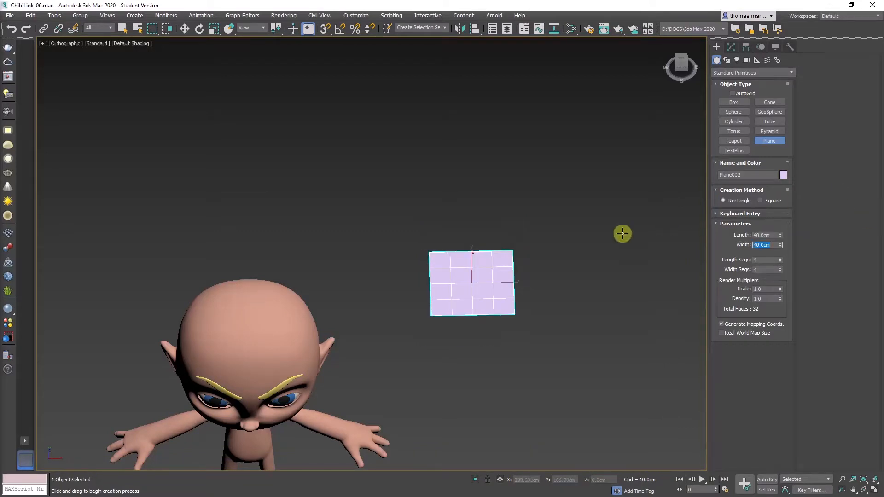
Convert the new plane to an Editable Poly and frame it in the view
{"action": "key", "text": "e"}
{"action": "right_click", "coordinate": [469, 274]}
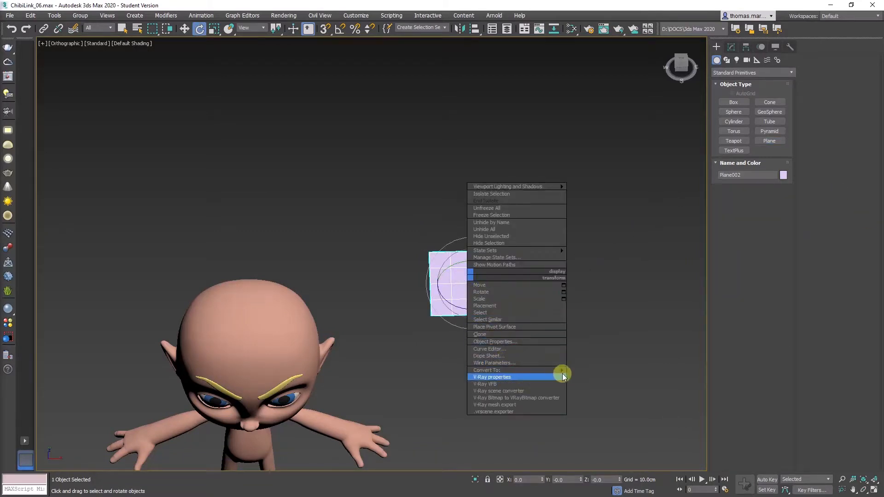
{"action": "mouse_move", "coordinate": [563, 371]}
{"action": "left_click", "coordinate": [589, 377]}
{"action": "key", "text": "z"}
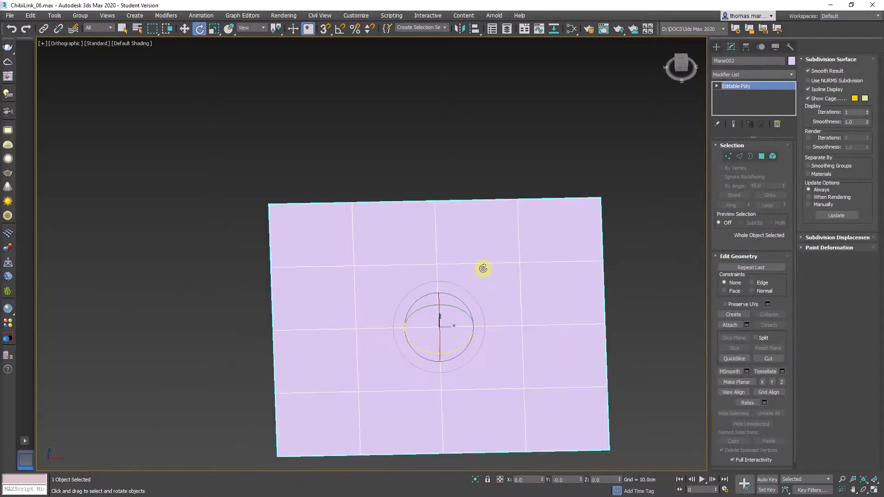
Inset the four central polygons of the plane as one group, leaving a smaller four-polygon square in the middle
{"action": "key", "text": "4"}
{"action": "left_click", "coordinate": [481, 278]}
{"action": "left_click", "coordinate": [479, 366], "text": "ctrl"}
{"action": "left_click", "coordinate": [420, 351], "text": "ctrl"}
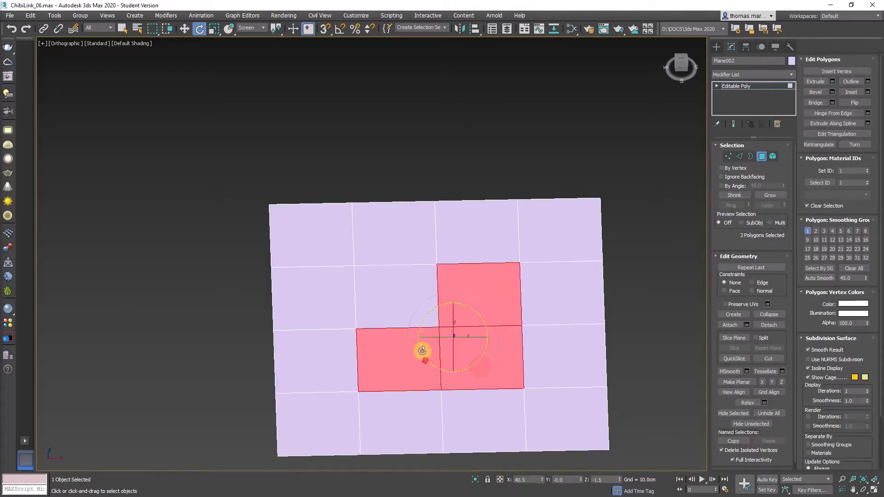
{"action": "left_click", "coordinate": [414, 312], "text": "ctrl"}
{"action": "middle_click_drag", "start_coordinate": [463, 341], "coordinate": [406, 272], "text": "alt"}
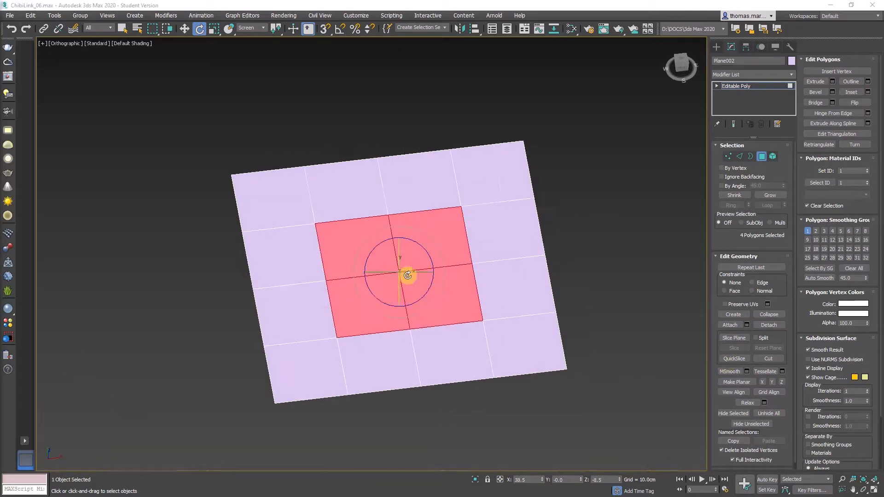
{"action": "left_click", "coordinate": [852, 93]}
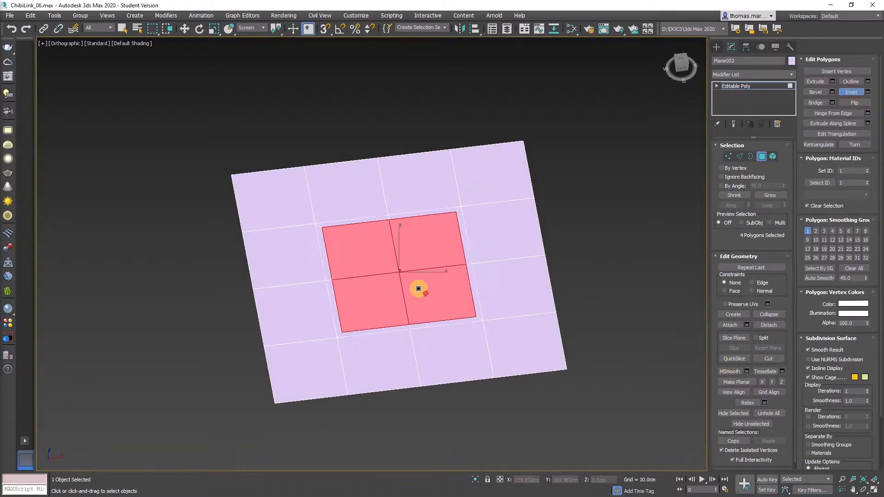
{"action": "left_click_drag", "start_coordinate": [418, 288], "coordinate": [410, 268]}
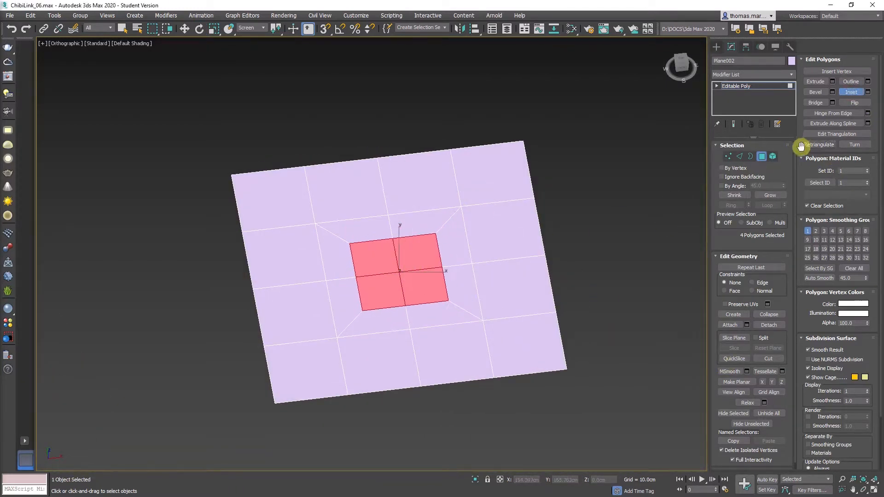
{"action": "left_click", "coordinate": [852, 94]}
{"action": "key", "text": "e"}
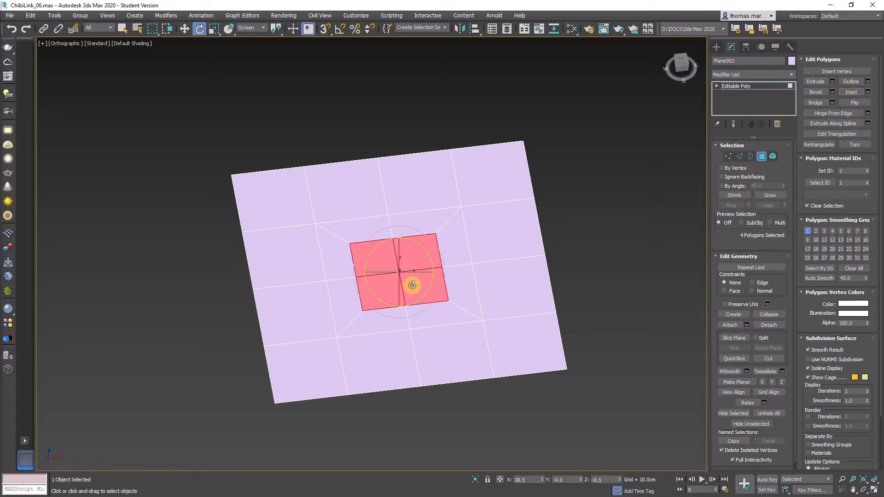
Remove the four inner edges crossing the inset square so that it becomes a single polygon
{"action": "key", "text": "2"}
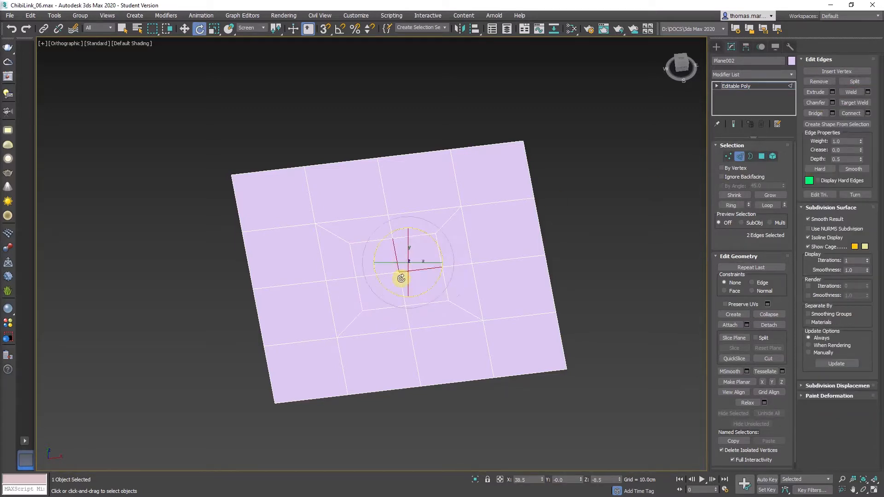
{"action": "left_click", "coordinate": [451, 299], "text": "ctrl"}
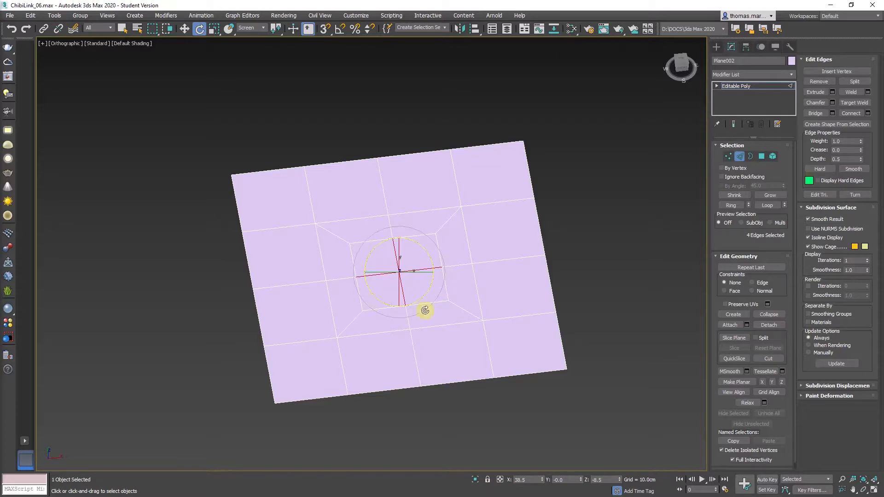
{"action": "left_click", "coordinate": [440, 301]}
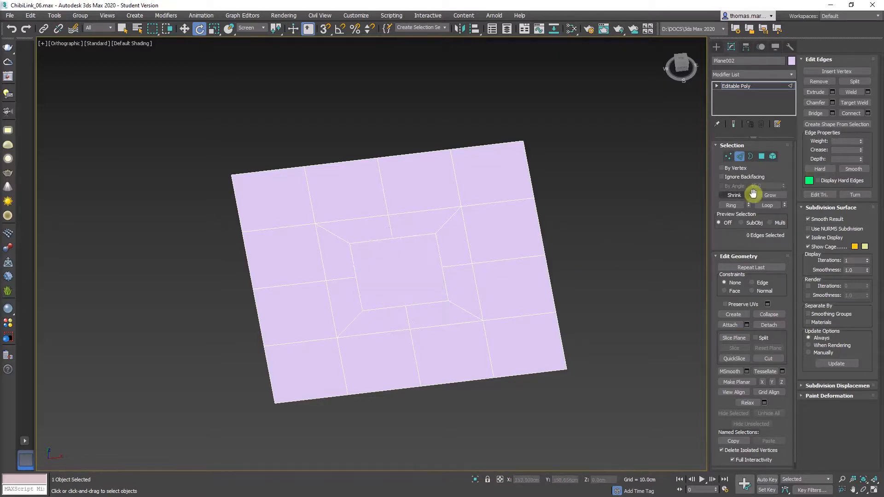
Apply GeoPoly to the merged central polygon to reshape it into a regular octagon
{"action": "left_click", "coordinate": [761, 158]}
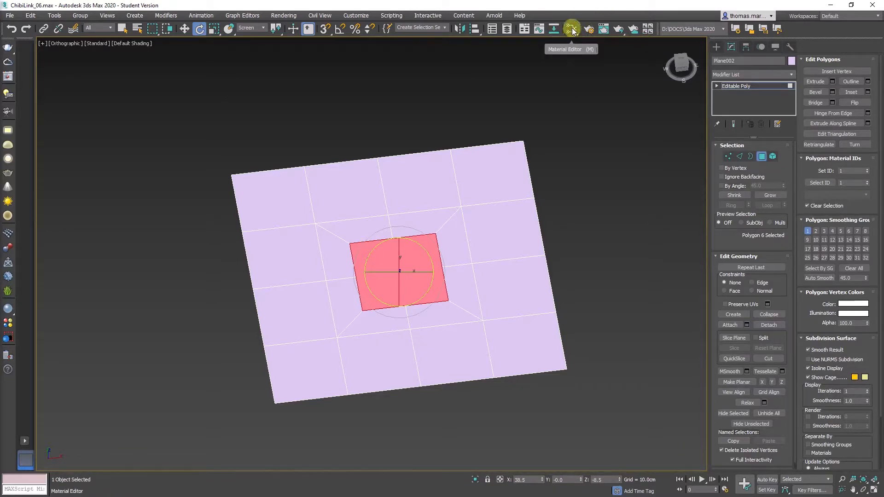
{"action": "left_click", "coordinate": [524, 28]}
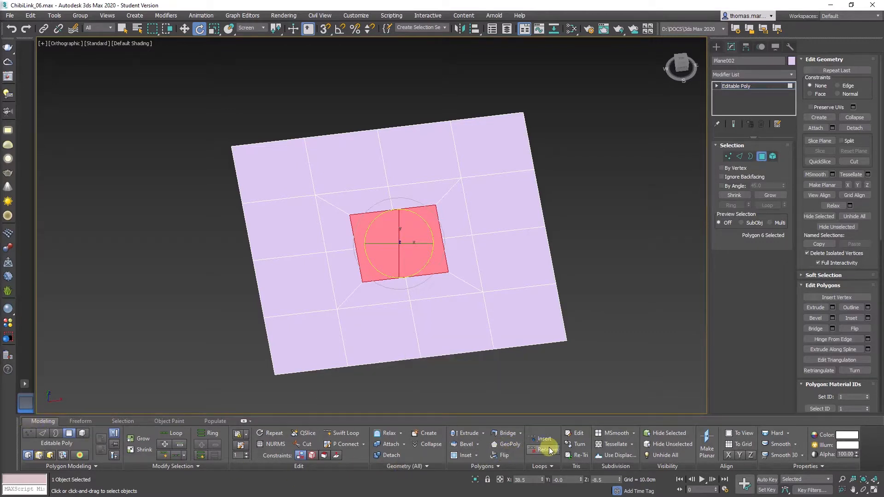
{"action": "left_click", "coordinate": [509, 445]}
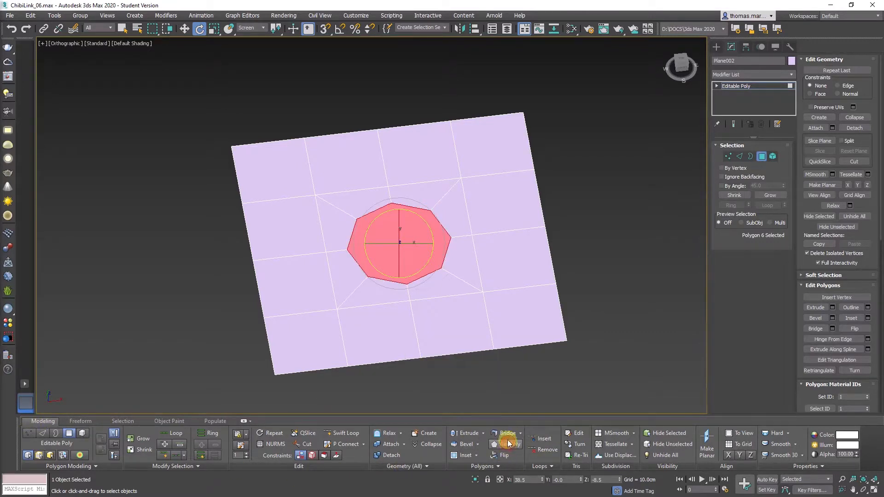
{"action": "middle_click_drag", "start_coordinate": [424, 268], "coordinate": [412, 287], "text": "alt"}
{"action": "scroll", "coordinate": [426, 290], "scroll_direction": "up", "scroll_amount": 3}
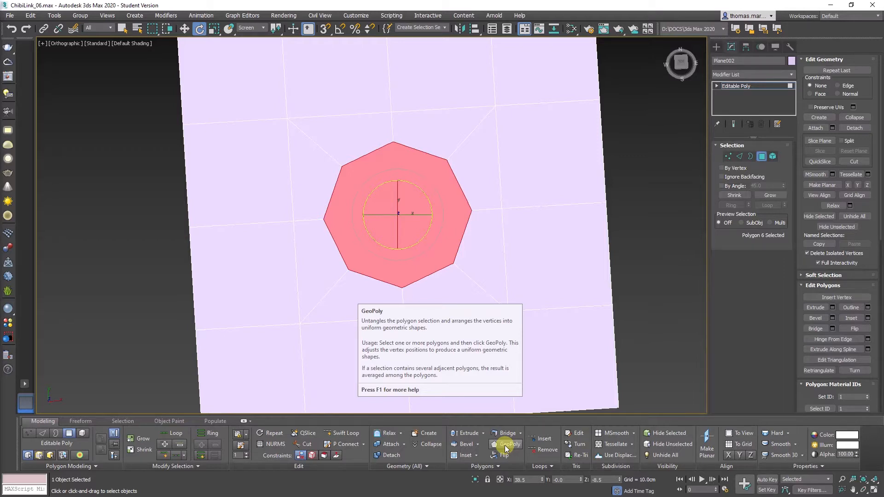
{"action": "middle_click_drag", "start_coordinate": [464, 207], "coordinate": [546, 296], "text": "alt"}
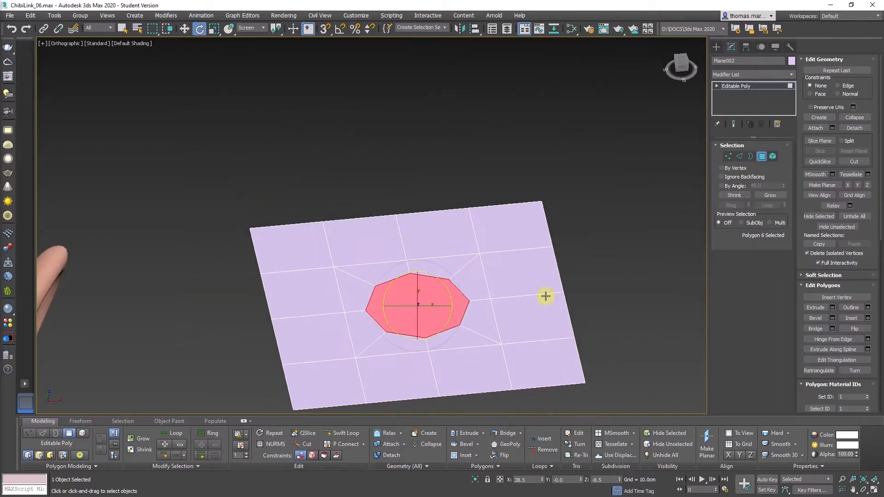
{"action": "middle_click_drag", "start_coordinate": [459, 301], "coordinate": [445, 314], "text": "alt"}
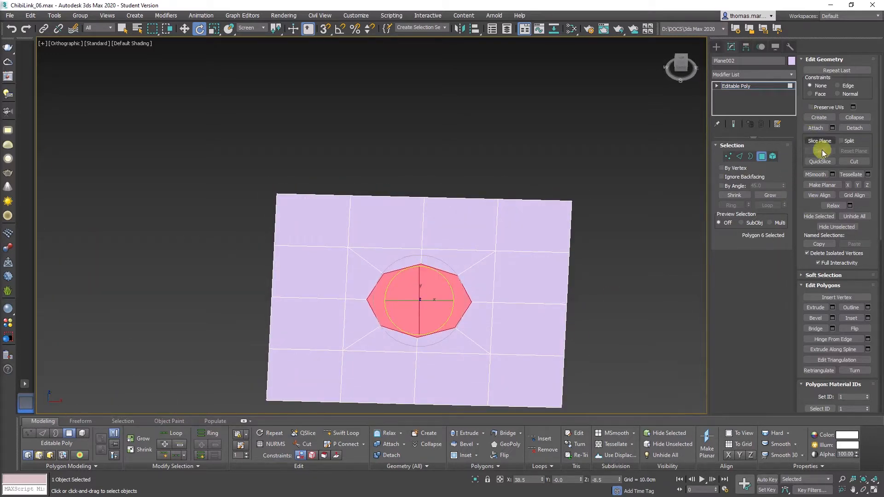
Extrude the central octagon upward from the plane into a tall eight-sided column
{"action": "left_click", "coordinate": [816, 309]}
{"action": "left_click_drag", "start_coordinate": [407, 302], "coordinate": [440, 212]}
{"action": "middle_click_drag", "start_coordinate": [464, 302], "coordinate": [389, 276], "text": "alt"}
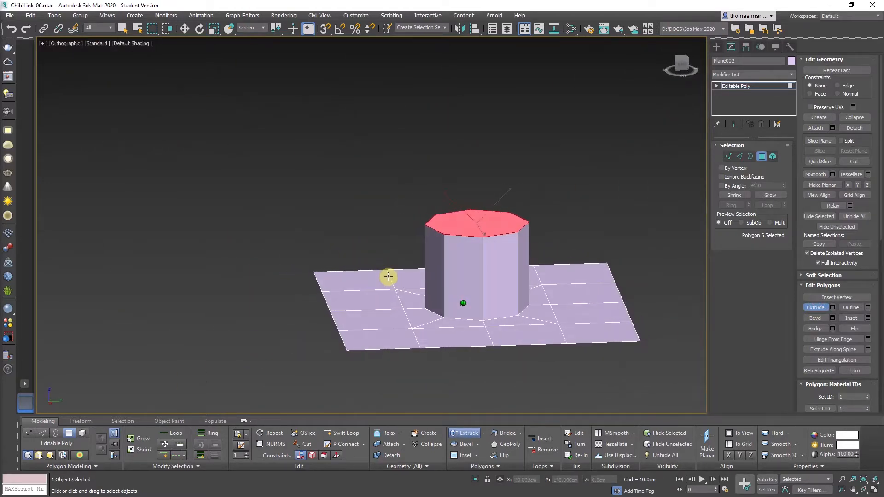
{"action": "key", "text": "e"}
{"action": "middle_click_drag", "start_coordinate": [466, 288], "coordinate": [552, 291], "text": "alt"}
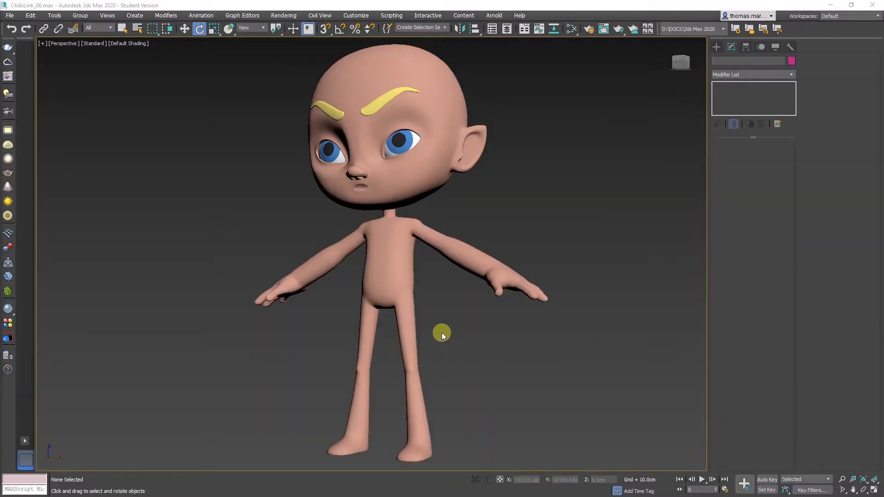
Select the character's body and examine the mesh flow across the torso, arms and hips
{"action": "middle_click_drag", "start_coordinate": [389, 361], "coordinate": [376, 349]}
{"action": "left_click", "coordinate": [398, 338]}
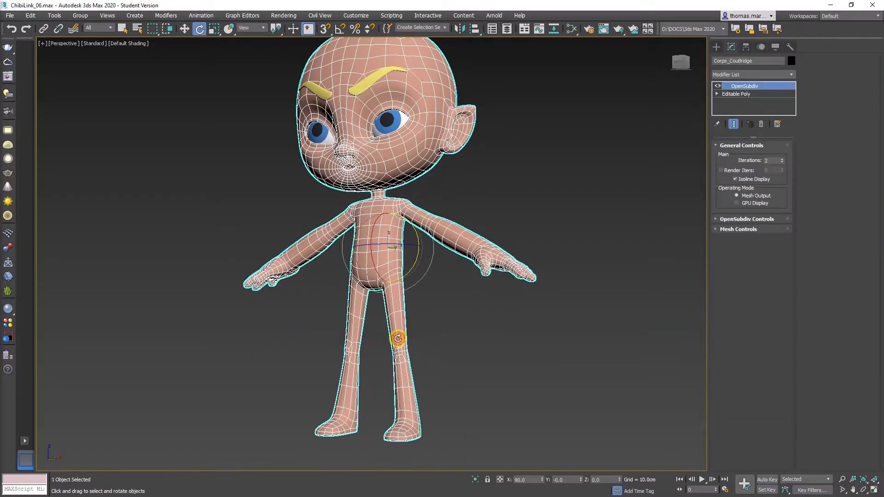
{"action": "middle_click_drag", "start_coordinate": [391, 262], "coordinate": [410, 264], "text": "alt"}
{"action": "scroll", "coordinate": [365, 221], "scroll_direction": "up", "scroll_amount": 5}
{"action": "middle_click_drag", "start_coordinate": [376, 228], "coordinate": [367, 316], "text": "alt"}
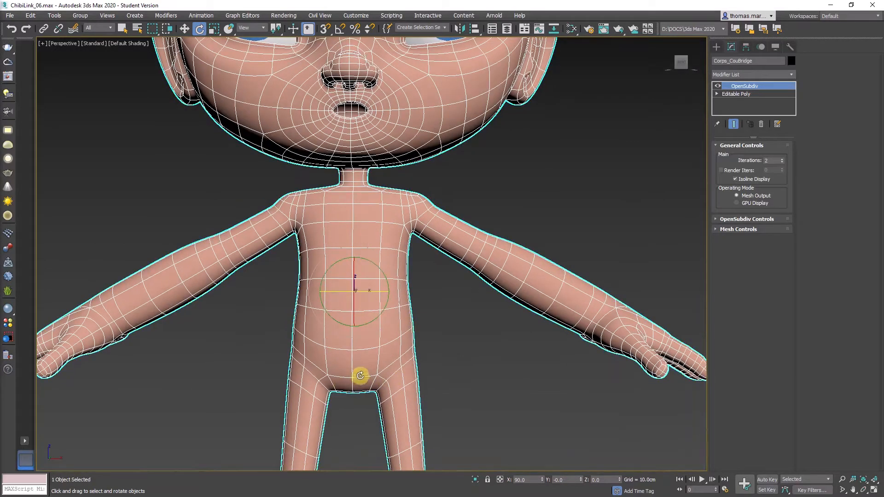
{"action": "middle_click_drag", "start_coordinate": [417, 277], "coordinate": [428, 297], "text": "alt"}
{"action": "scroll", "coordinate": [392, 260], "scroll_direction": "down", "scroll_amount": 3}
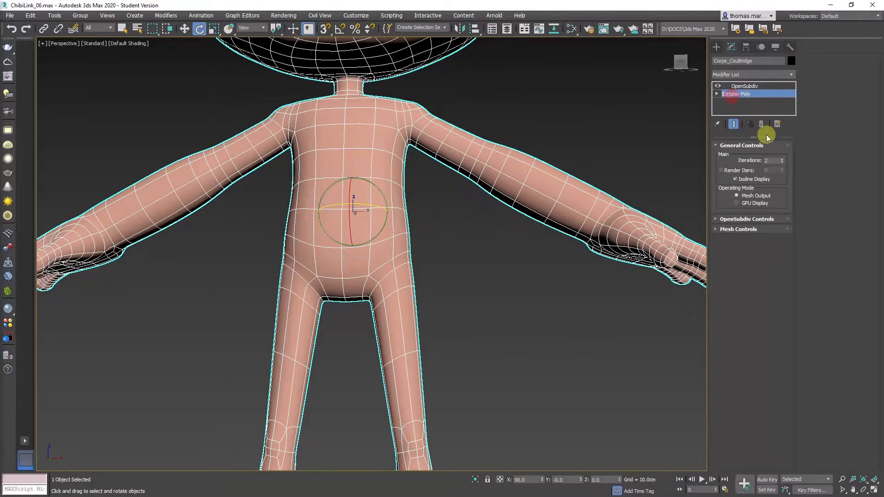
Inspect the Editable Poly's polygon rings by selecting the one around the upper thigh and the one around the arm
{"action": "left_click", "coordinate": [762, 156]}
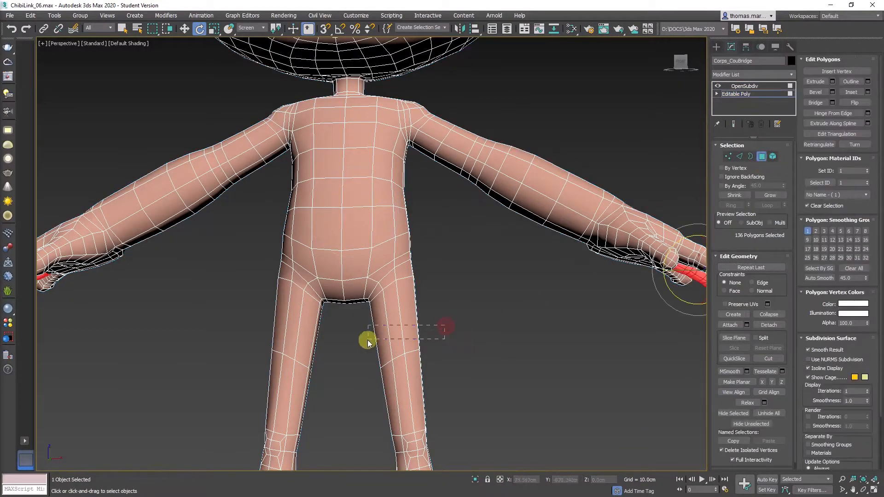
{"action": "left_click_drag", "start_coordinate": [367, 341], "coordinate": [368, 342]}
{"action": "middle_click_drag", "start_coordinate": [422, 359], "coordinate": [426, 362], "text": "alt"}
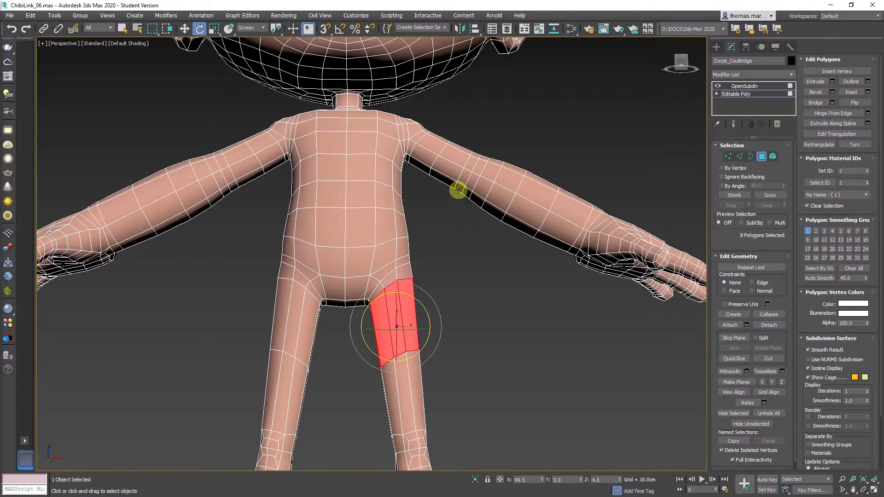
{"action": "left_click", "coordinate": [534, 211]}
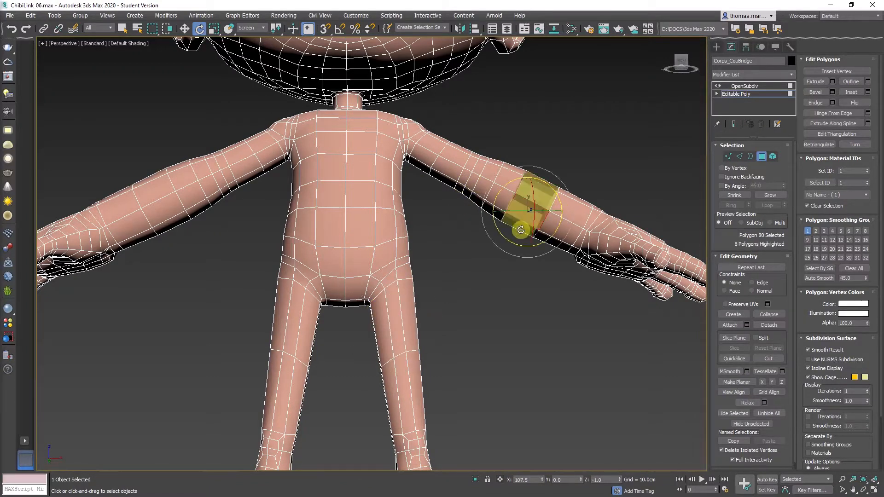
{"action": "left_click", "coordinate": [522, 229], "text": "shift"}
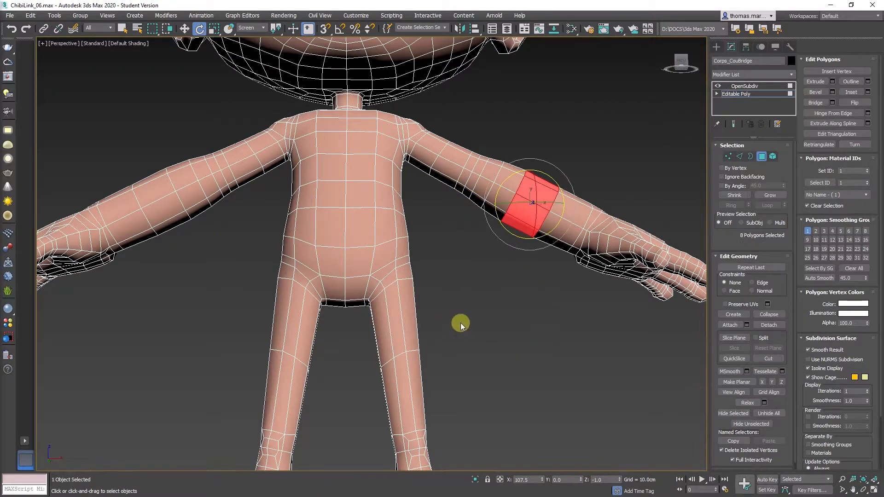
{"action": "middle_click_drag", "start_coordinate": [389, 304], "coordinate": [358, 310], "text": "alt"}
{"action": "middle_click_drag", "start_coordinate": [418, 408], "coordinate": [419, 243], "text": "alt"}
{"action": "left_click", "coordinate": [762, 156]}
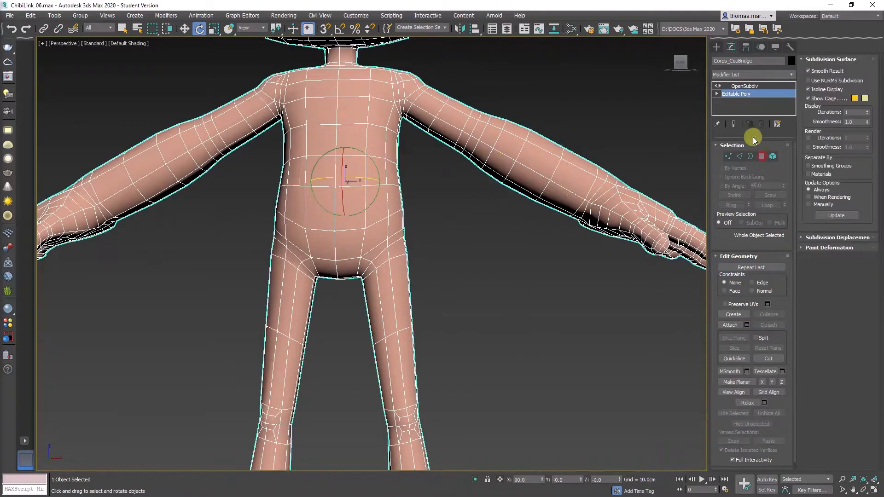
Go back to the body's Editable Poly level and examine the topology around the neck and shoulders
{"action": "middle_click_drag", "start_coordinate": [293, 190], "coordinate": [329, 237]}
{"action": "left_click", "coordinate": [744, 86]}
{"action": "left_click", "coordinate": [734, 94]}
{"action": "scroll", "coordinate": [401, 185], "scroll_direction": "up", "scroll_amount": 5}
{"action": "middle_click_drag", "start_coordinate": [394, 226], "coordinate": [396, 223], "text": "alt"}
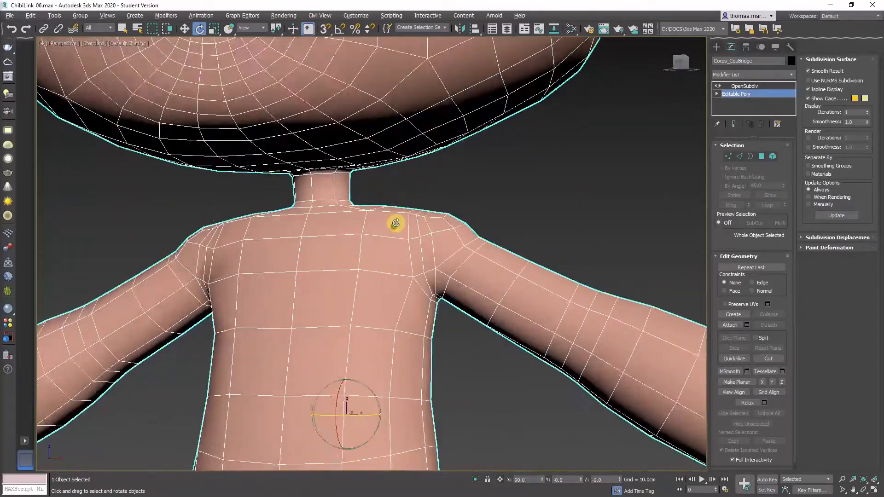
At the body's polygon level, select the polygon loop running across the chest and around both shoulders
{"action": "scroll", "coordinate": [396, 224], "scroll_direction": "up", "scroll_amount": 6}
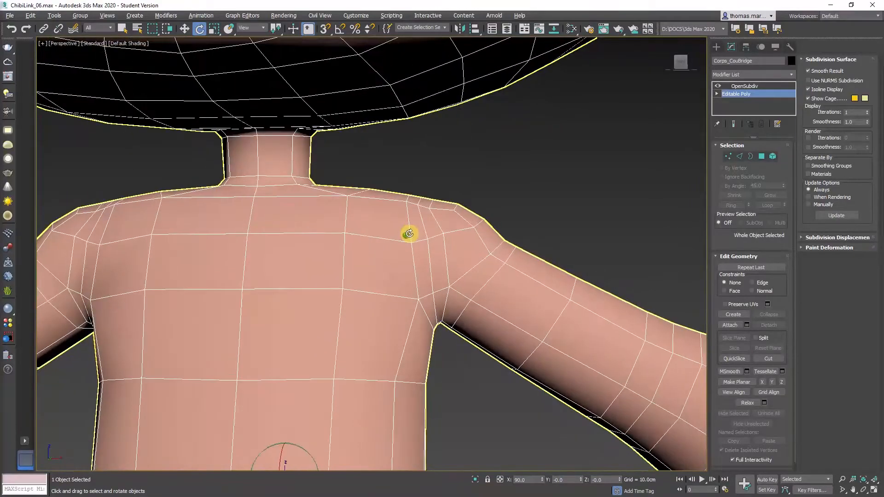
{"action": "left_click", "coordinate": [761, 157]}
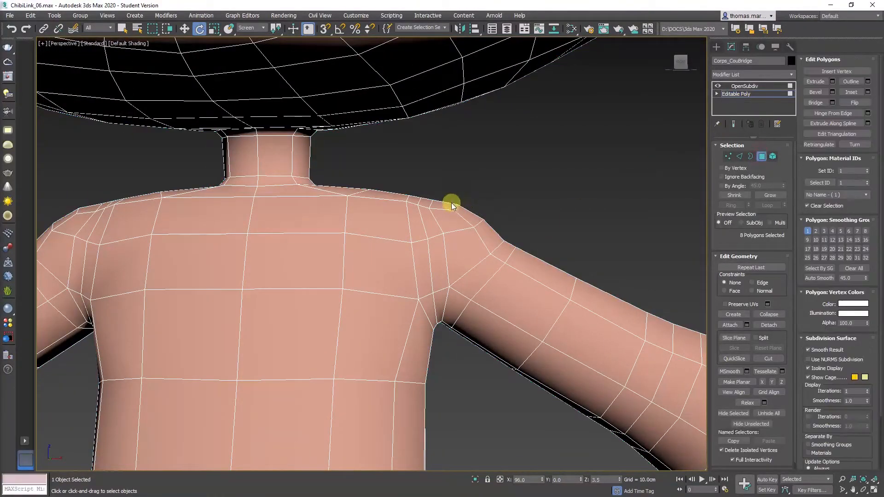
{"action": "middle_click_drag", "start_coordinate": [438, 208], "coordinate": [412, 281], "text": "alt"}
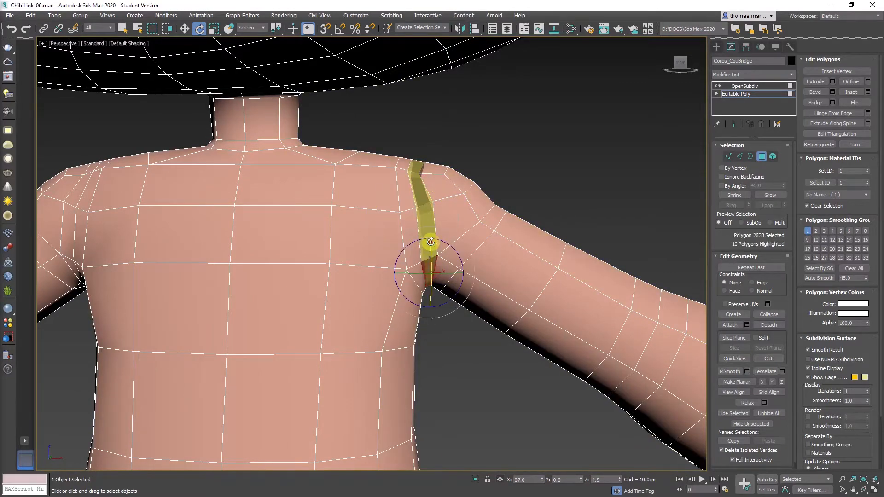
{"action": "mouse_move", "coordinate": [473, 239]}
{"action": "middle_mouse_down", "text": "alt"}
{"action": "mouse_move", "coordinate": [401, 247]}
{"action": "mouse_move", "coordinate": [318, 239]}
{"action": "mouse_move", "coordinate": [430, 247]}
{"action": "mouse_move", "coordinate": [472, 238]}
{"action": "middle_mouse_up", "text": "alt"}
{"action": "left_click", "coordinate": [452, 220]}
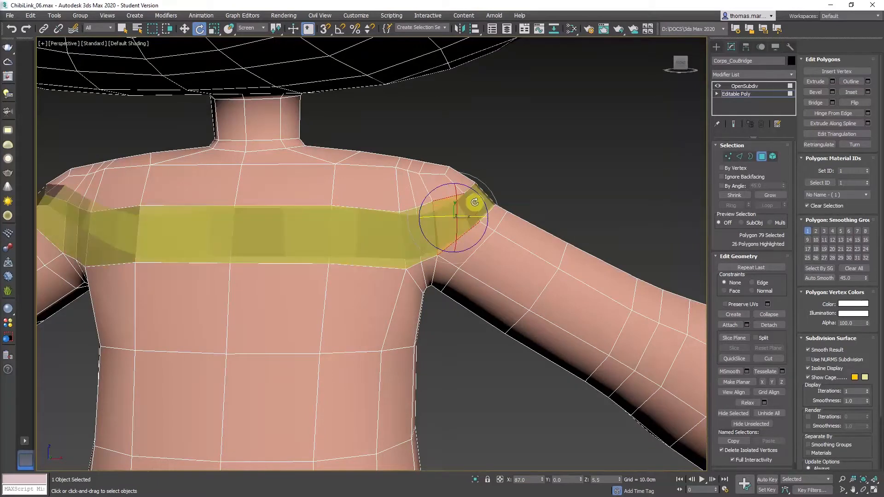
{"action": "left_click", "coordinate": [475, 202], "text": "shift"}
{"action": "middle_click_drag", "start_coordinate": [326, 280], "coordinate": [221, 262], "text": "alt"}
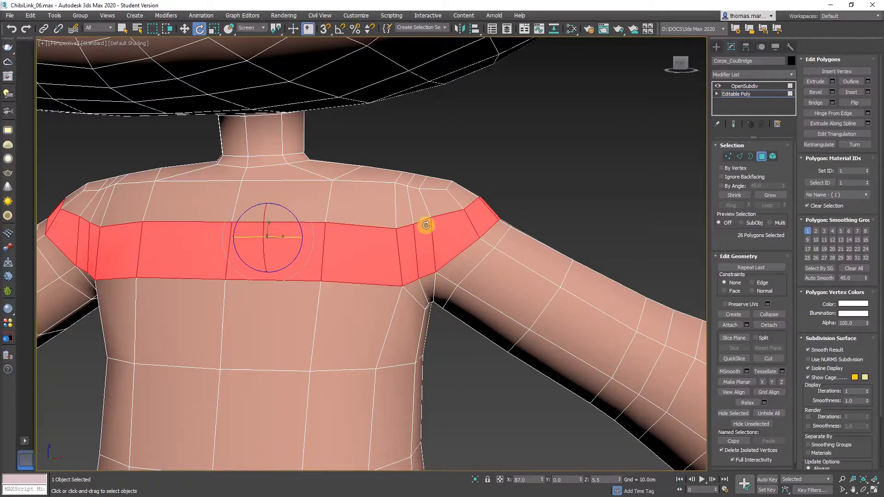
Add the polygons covering the top of one shoulder to the selected chest loop and inspect them from front and back
{"action": "middle_click_drag", "start_coordinate": [470, 207], "coordinate": [479, 204], "text": "alt"}
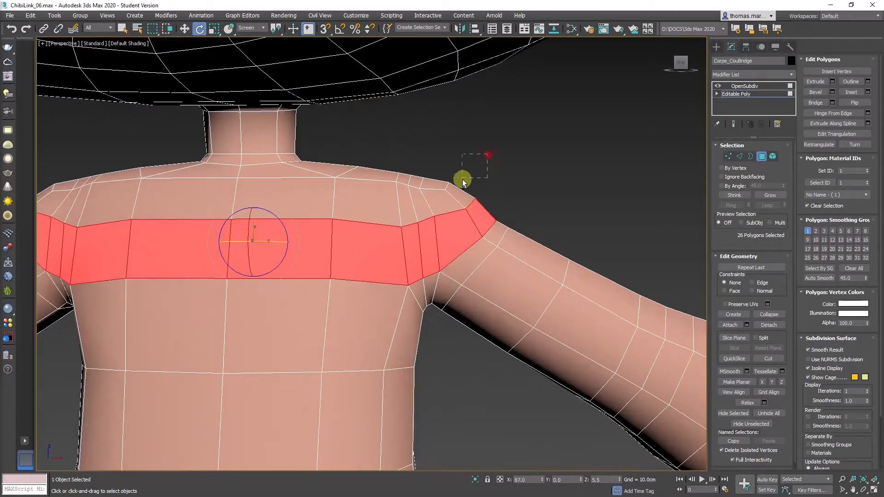
{"action": "left_click_drag", "start_coordinate": [446, 203], "coordinate": [437, 233], "text": "ctrl"}
{"action": "middle_click_drag", "start_coordinate": [438, 233], "coordinate": [355, 249], "text": "alt"}
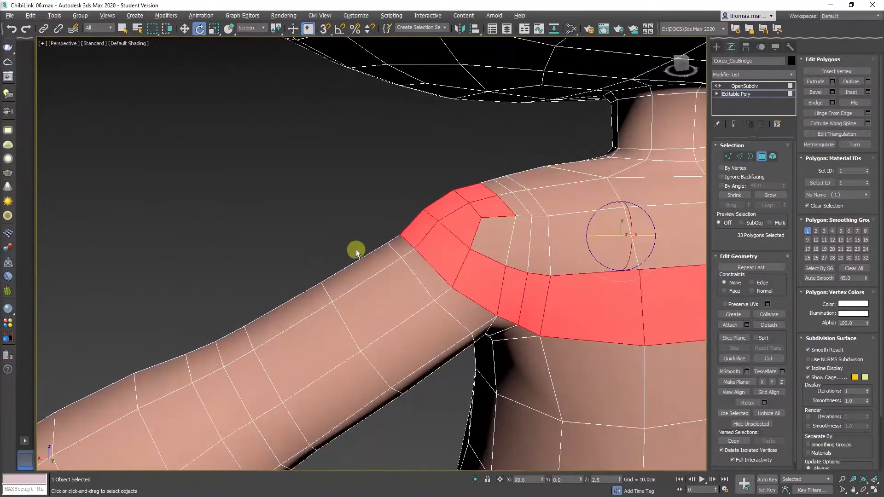
{"action": "middle_click_drag", "start_coordinate": [494, 243], "coordinate": [601, 272], "text": "alt"}
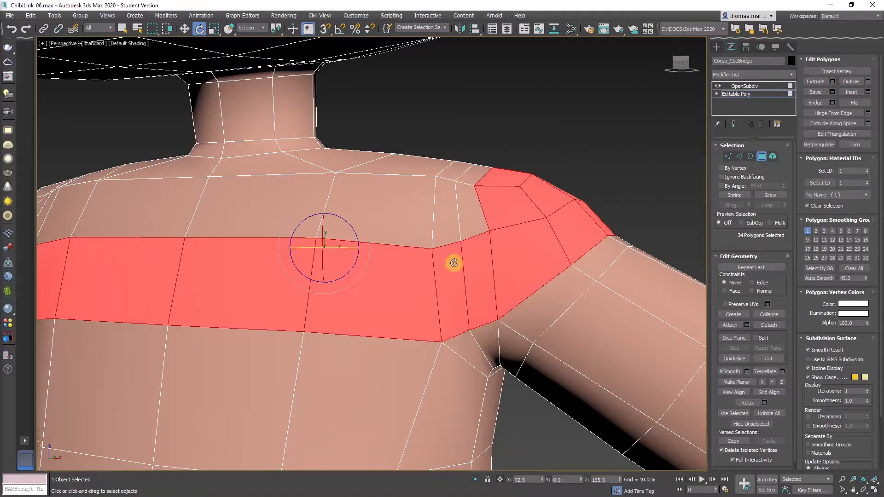
Examine how the selected loop relates to the torso, shoulders and arms
{"action": "scroll", "coordinate": [467, 298], "scroll_direction": "down", "scroll_amount": 5}
{"action": "middle_click_drag", "start_coordinate": [468, 297], "coordinate": [422, 243]}
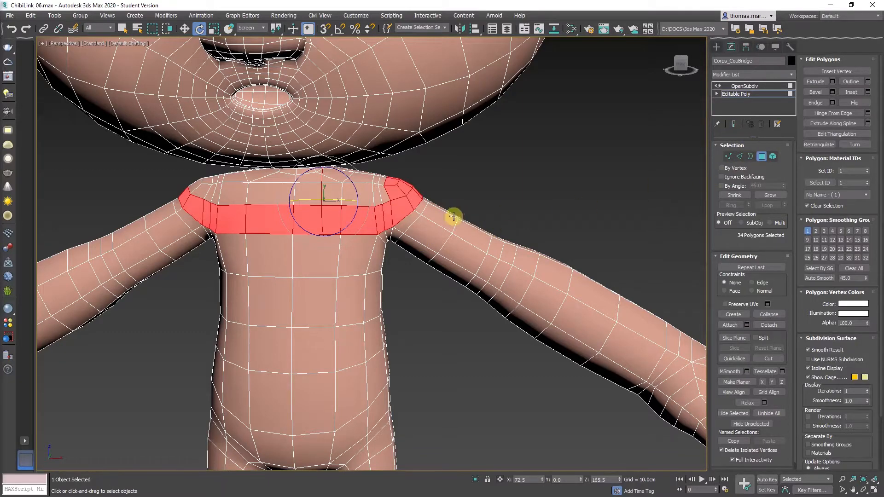
{"action": "middle_click_drag", "start_coordinate": [454, 216], "coordinate": [387, 232]}
{"action": "scroll", "coordinate": [365, 304], "scroll_direction": "down", "scroll_amount": 4}
{"action": "middle_click_drag", "start_coordinate": [362, 300], "coordinate": [350, 294], "text": "alt"}
{"action": "scroll", "coordinate": [278, 211], "scroll_direction": "up", "scroll_amount": 3}
{"action": "middle_click_drag", "start_coordinate": [288, 218], "coordinate": [378, 257], "text": "alt"}
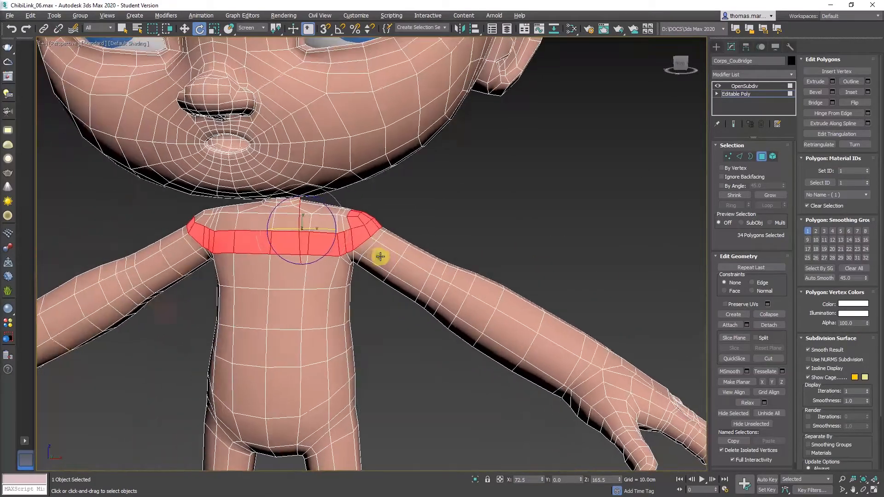
{"action": "scroll", "coordinate": [350, 227], "scroll_direction": "up", "scroll_amount": 5}
Select the vertical polygon ring where the arm meets the torso, followed by the neighbouring ring closer to the arm
{"action": "left_click", "coordinate": [358, 300]}
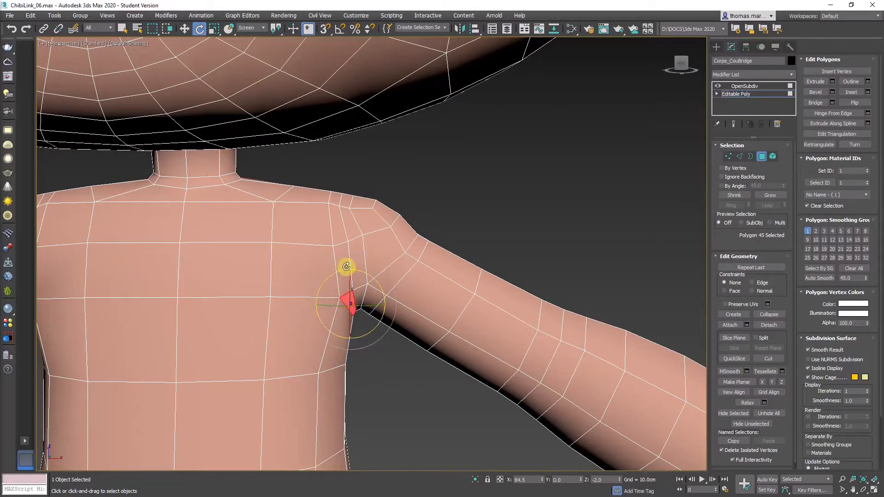
{"action": "mouse_move", "coordinate": [343, 214]}
{"action": "middle_mouse_down", "text": "alt"}
{"action": "mouse_move", "coordinate": [289, 238]}
{"action": "mouse_move", "coordinate": [358, 229]}
{"action": "mouse_move", "coordinate": [341, 213]}
{"action": "middle_mouse_up", "text": "alt"}
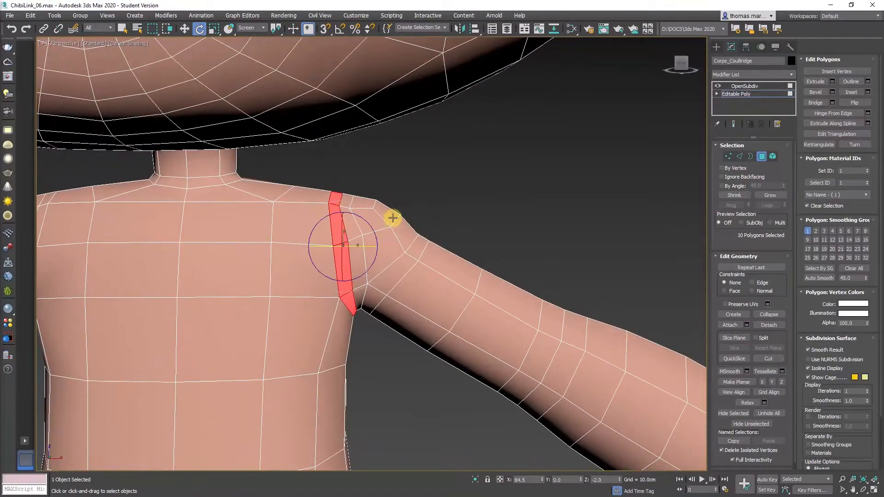
{"action": "mouse_move", "coordinate": [418, 269]}
{"action": "middle_mouse_down", "text": "alt"}
{"action": "mouse_move", "coordinate": [357, 256]}
{"action": "mouse_move", "coordinate": [416, 254]}
{"action": "mouse_move", "coordinate": [409, 254]}
{"action": "middle_mouse_up", "text": "alt"}
{"action": "scroll", "coordinate": [409, 255], "scroll_direction": "up", "scroll_amount": 4}
{"action": "left_click", "coordinate": [371, 241]}
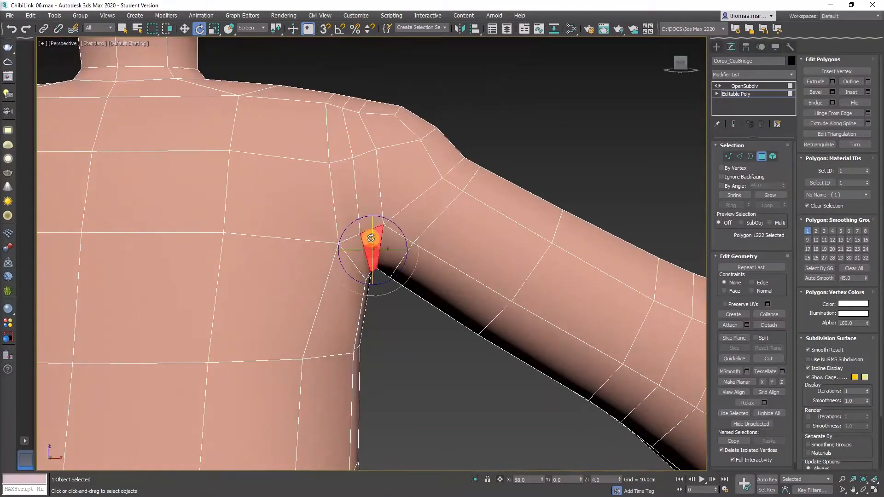
{"action": "left_click", "coordinate": [366, 211], "text": "shift"}
{"action": "middle_click_drag", "start_coordinate": [430, 271], "coordinate": [414, 207], "text": "alt"}
{"action": "scroll", "coordinate": [387, 258], "scroll_direction": "up", "scroll_amount": 3}
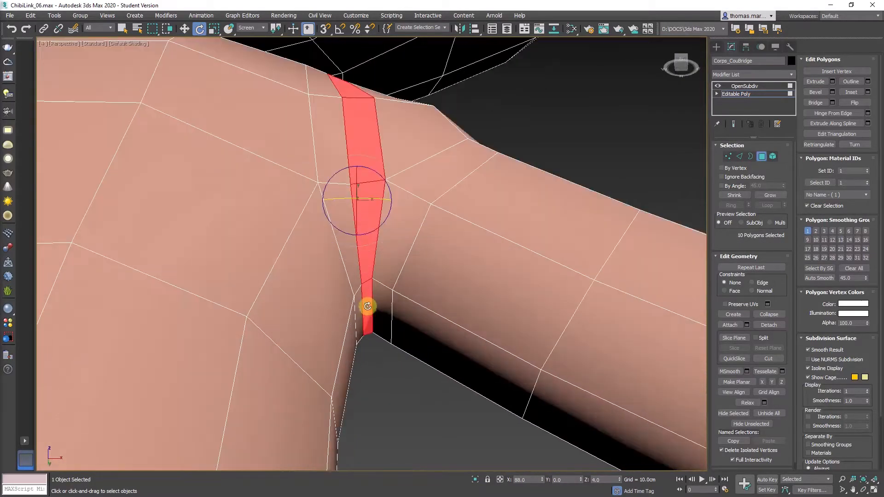
Inspect the armpit and shoulder cap topology by selecting individual polygons there
{"action": "left_click", "coordinate": [367, 300]}
{"action": "scroll", "coordinate": [386, 302], "scroll_direction": "down", "scroll_amount": 3}
{"action": "middle_click_drag", "start_coordinate": [365, 253], "coordinate": [377, 197], "text": "alt"}
{"action": "scroll", "coordinate": [377, 197], "scroll_direction": "down", "scroll_amount": 2}
{"action": "middle_click_drag", "start_coordinate": [336, 265], "coordinate": [299, 283], "text": "alt"}
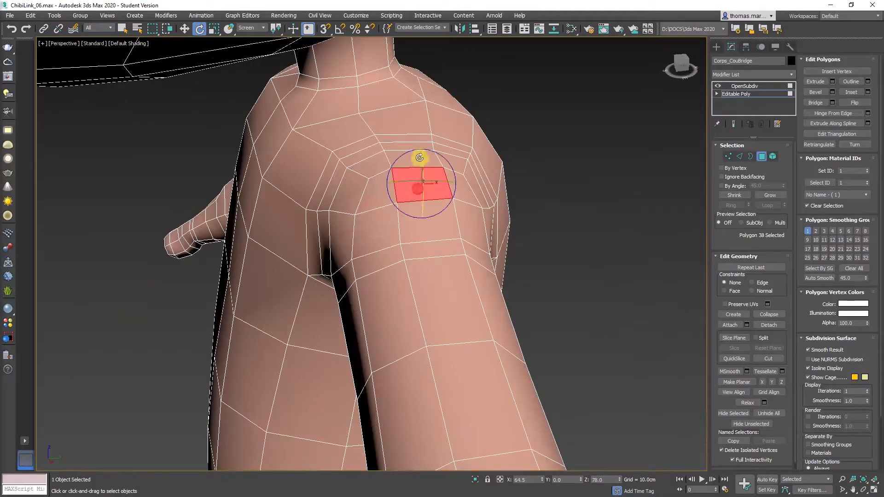
{"action": "left_click", "coordinate": [460, 177]}
{"action": "scroll", "coordinate": [405, 264], "scroll_direction": "down", "scroll_amount": 4}
{"action": "middle_click_drag", "start_coordinate": [405, 264], "coordinate": [462, 222], "text": "alt"}
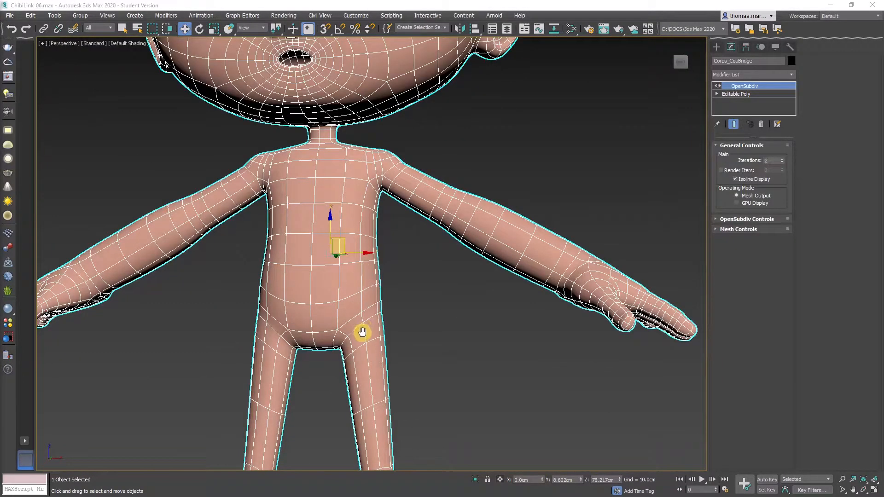
Examine the smoothed mesh flow around the crotch, upper thighs and knees at the OpenSubdiv level
{"action": "middle_click_drag", "start_coordinate": [362, 332], "coordinate": [387, 298]}
{"action": "scroll", "coordinate": [371, 291], "scroll_direction": "up", "scroll_amount": 4}
{"action": "middle_click_drag", "start_coordinate": [398, 328], "coordinate": [246, 323], "text": "alt"}
{"action": "scroll", "coordinate": [372, 300], "scroll_direction": "up", "scroll_amount": 3}
{"action": "middle_click_drag", "start_coordinate": [489, 290], "coordinate": [356, 278]}
{"action": "scroll", "coordinate": [295, 261], "scroll_direction": "up", "scroll_amount": 3}
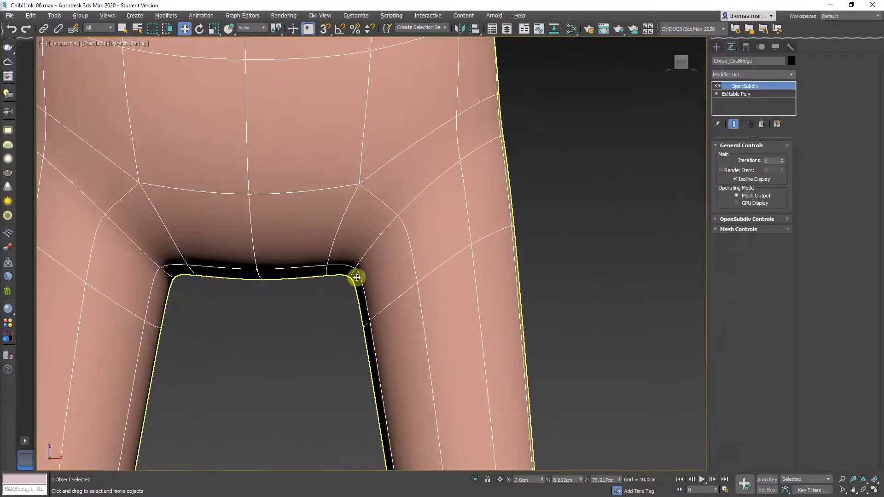
{"action": "scroll", "coordinate": [386, 284], "scroll_direction": "down", "scroll_amount": 4}
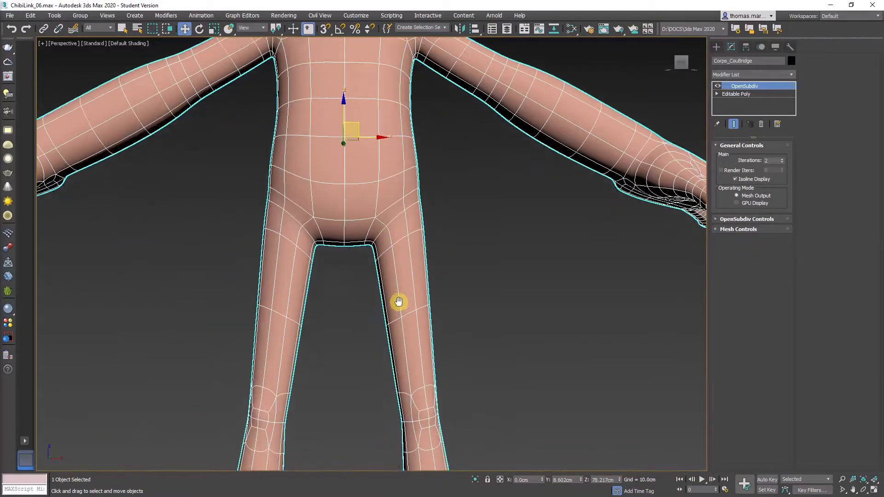
{"action": "scroll", "coordinate": [397, 301], "scroll_direction": "up", "scroll_amount": 4}
{"action": "scroll", "coordinate": [393, 288], "scroll_direction": "down", "scroll_amount": 4}
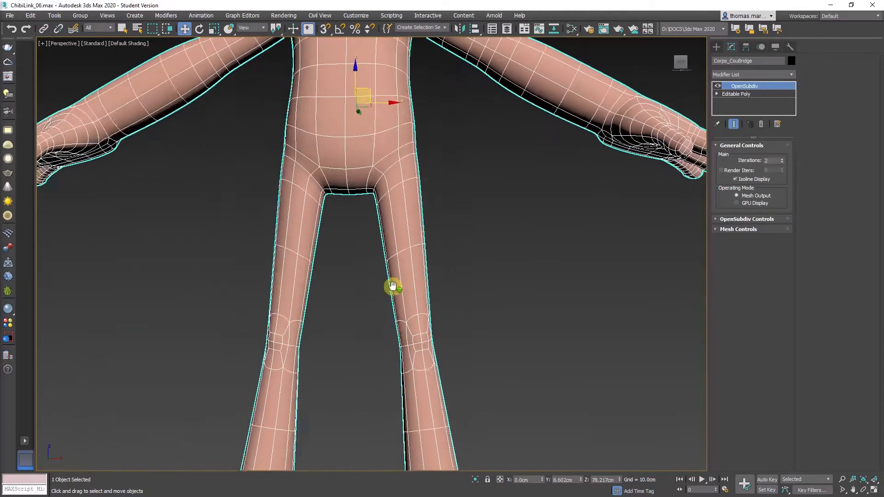
{"action": "scroll", "coordinate": [404, 339], "scroll_direction": "up", "scroll_amount": 4}
{"action": "middle_click_drag", "start_coordinate": [394, 339], "coordinate": [417, 319], "text": "alt"}
{"action": "scroll", "coordinate": [424, 339], "scroll_direction": "up", "scroll_amount": 2}
Return to the Editable Poly's polygon level and select a polygon on the front of the knee to study its topology
{"action": "left_click", "coordinate": [748, 99]}
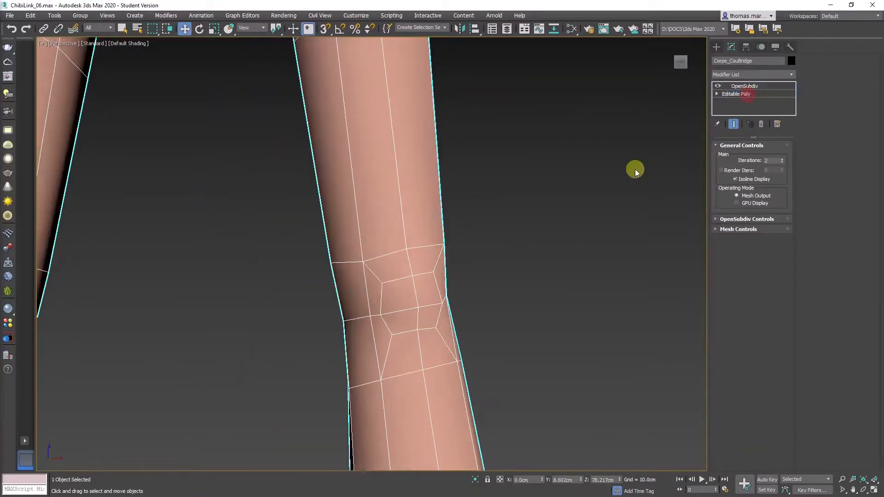
{"action": "key", "text": "4"}
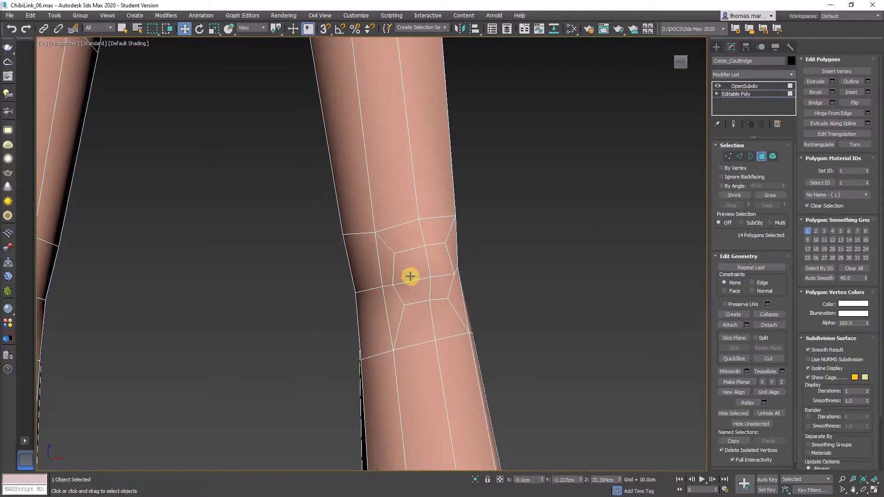
{"action": "left_click", "coordinate": [410, 276]}
{"action": "middle_click_drag", "start_coordinate": [410, 276], "coordinate": [406, 317], "text": "alt"}
{"action": "scroll", "coordinate": [425, 316], "scroll_direction": "up", "scroll_amount": 5}
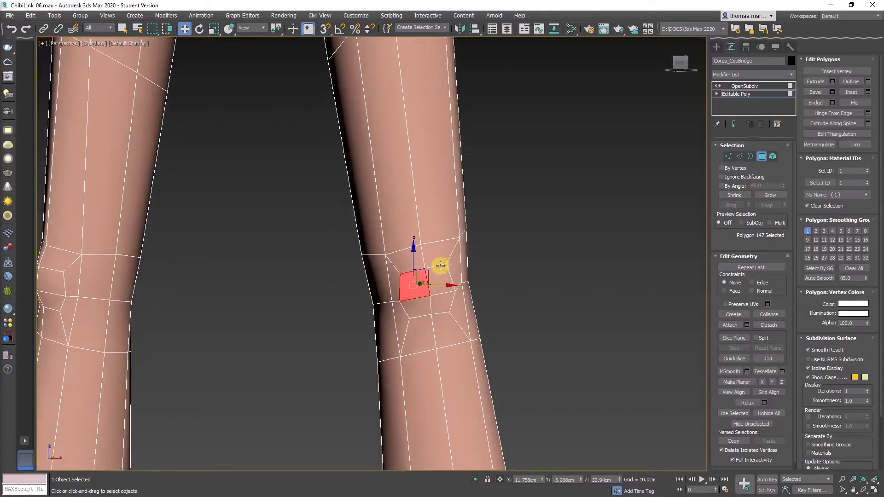
{"action": "middle_click_drag", "start_coordinate": [440, 266], "coordinate": [405, 253], "text": "alt"}
Examine the polygon layout of the arm, pelvis, legs and feet
{"action": "scroll", "coordinate": [418, 306], "scroll_direction": "down", "scroll_amount": 5}
{"action": "scroll", "coordinate": [351, 236], "scroll_direction": "up", "scroll_amount": 3}
{"action": "scroll", "coordinate": [357, 239], "scroll_direction": "up", "scroll_amount": 4}
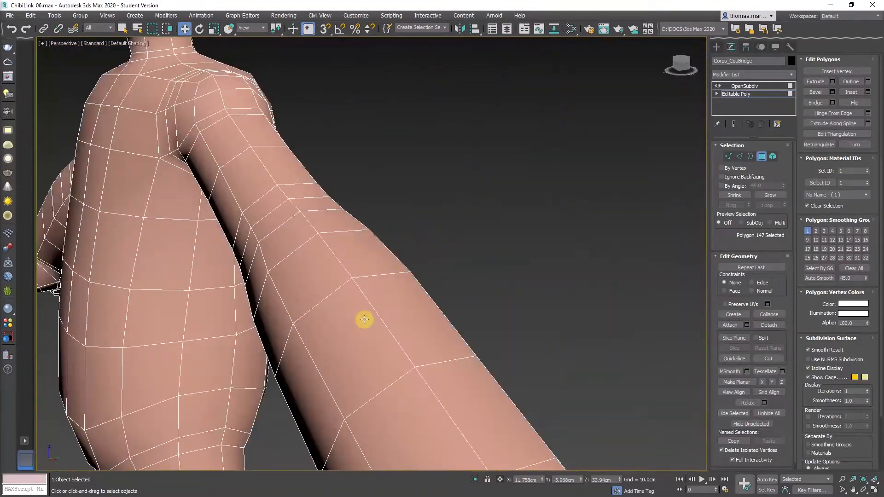
{"action": "scroll", "coordinate": [363, 319], "scroll_direction": "down", "scroll_amount": 5}
{"action": "middle_click_drag", "start_coordinate": [363, 319], "coordinate": [322, 247]}
{"action": "scroll", "coordinate": [371, 247], "scroll_direction": "up", "scroll_amount": 8}
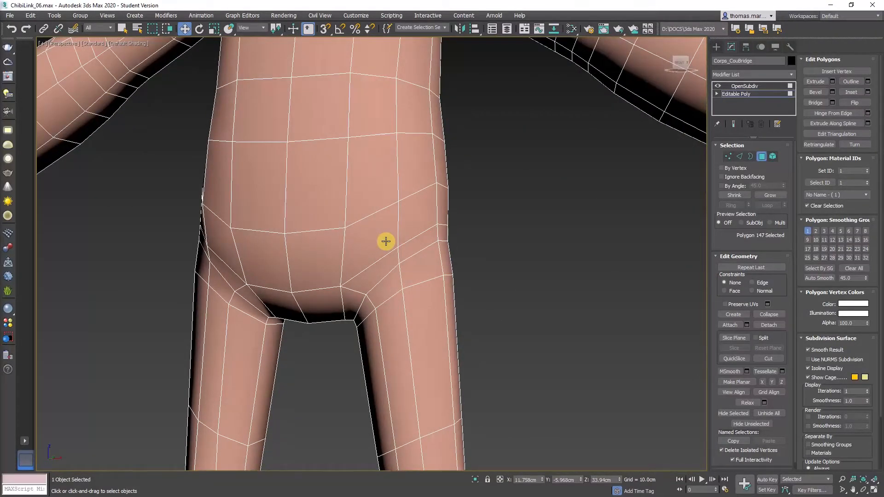
{"action": "middle_click_drag", "start_coordinate": [372, 304], "coordinate": [371, 226]}
{"action": "scroll", "coordinate": [394, 302], "scroll_direction": "down", "scroll_amount": 5}
{"action": "middle_click_drag", "start_coordinate": [389, 329], "coordinate": [363, 319]}
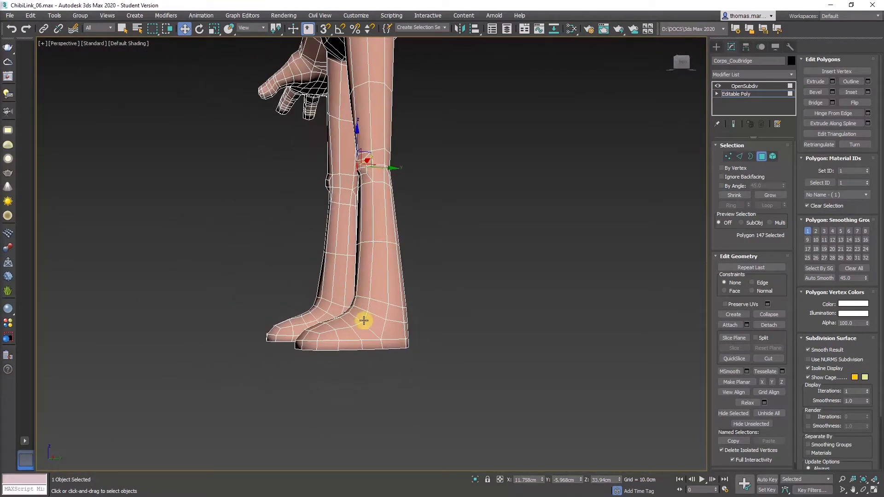
Select the polygon ring around one ankle, followed by the ring around the lower shin above it
{"action": "scroll", "coordinate": [363, 320], "scroll_direction": "up", "scroll_amount": 4}
{"action": "middle_click_drag", "start_coordinate": [375, 290], "coordinate": [338, 294], "text": "alt"}
{"action": "middle_click_drag", "start_coordinate": [403, 313], "coordinate": [322, 326]}
{"action": "middle_click_drag", "start_coordinate": [322, 326], "coordinate": [337, 325], "text": "alt"}
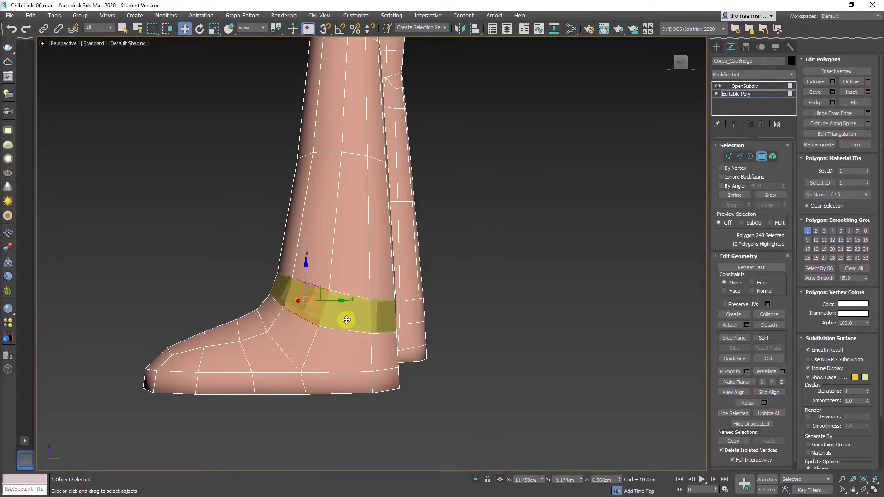
{"action": "middle_click_drag", "start_coordinate": [338, 344], "coordinate": [406, 294], "text": "alt"}
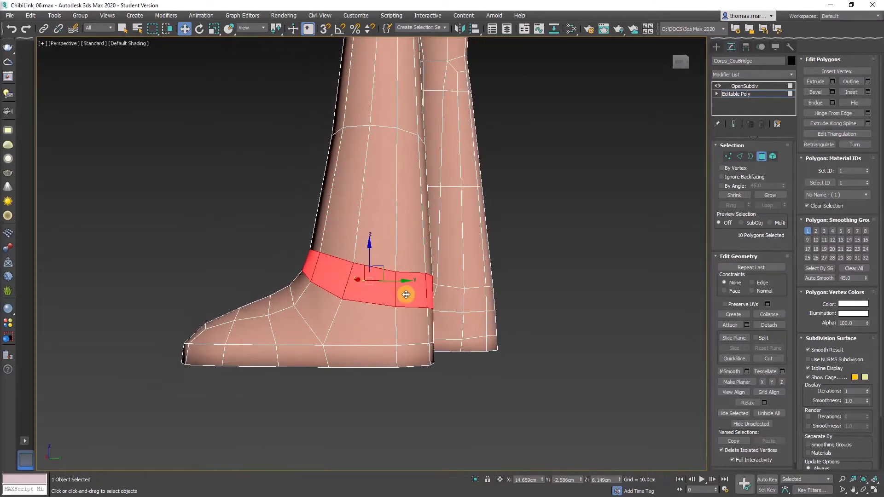
{"action": "middle_click_drag", "start_coordinate": [394, 211], "coordinate": [357, 255], "text": "alt"}
{"action": "left_click", "coordinate": [395, 264], "text": "shift"}
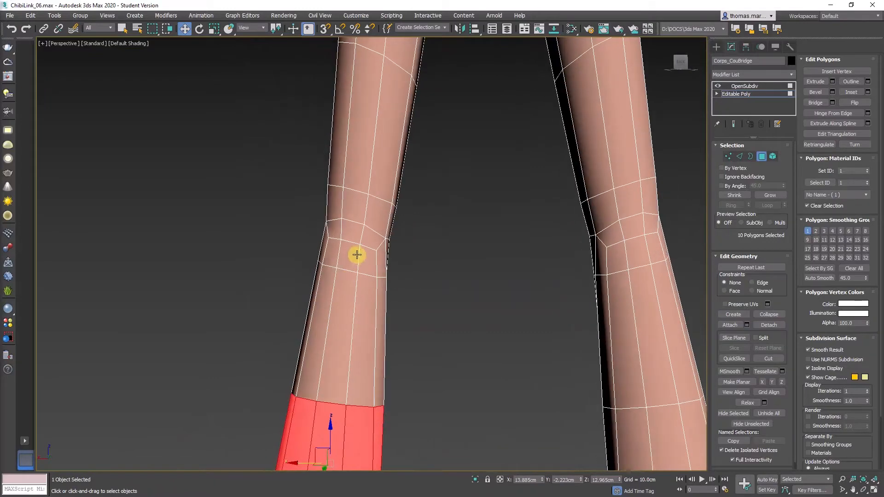
Select the three polygons across the back of the knee and inspect the calf's topology
{"action": "left_click", "coordinate": [366, 262]}
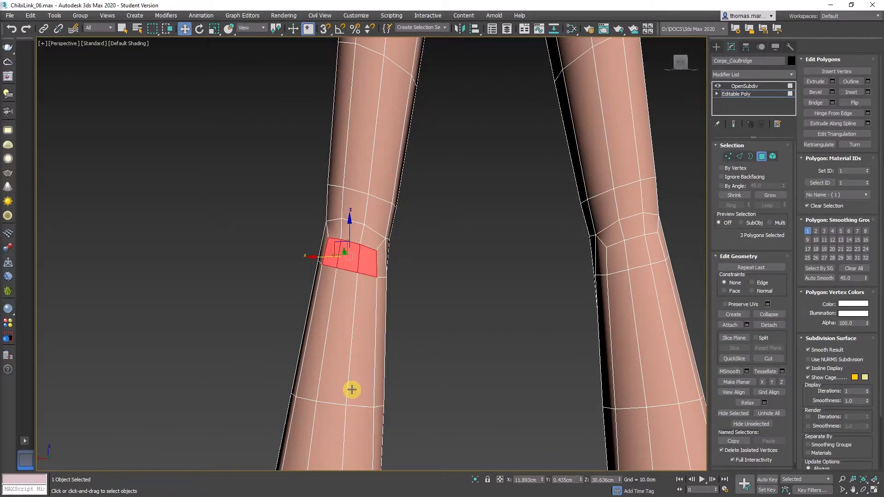
{"action": "middle_click_drag", "start_coordinate": [315, 414], "coordinate": [346, 335]}
{"action": "scroll", "coordinate": [339, 350], "scroll_direction": "down", "scroll_amount": 3}
{"action": "middle_click_drag", "start_coordinate": [323, 374], "coordinate": [244, 308]}
{"action": "middle_click_drag", "start_coordinate": [304, 187], "coordinate": [309, 235]}
{"action": "scroll", "coordinate": [315, 173], "scroll_direction": "up", "scroll_amount": 2}
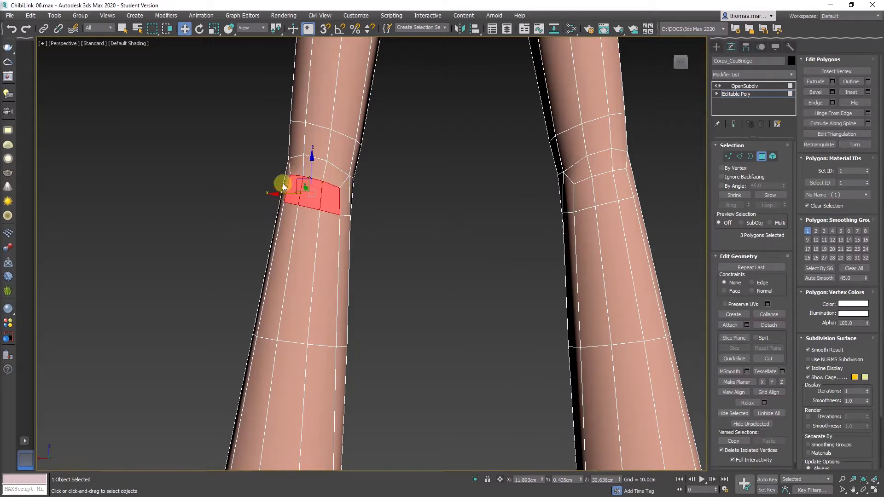
Select the two columns of polygons on either side of the heel and examine them from the back and side
{"action": "middle_click_drag", "start_coordinate": [320, 285], "coordinate": [432, 327], "text": "alt"}
{"action": "left_click", "coordinate": [361, 280]}
{"action": "scroll", "coordinate": [334, 253], "scroll_direction": "down", "scroll_amount": 2}
{"action": "middle_click_drag", "start_coordinate": [334, 253], "coordinate": [281, 338]}
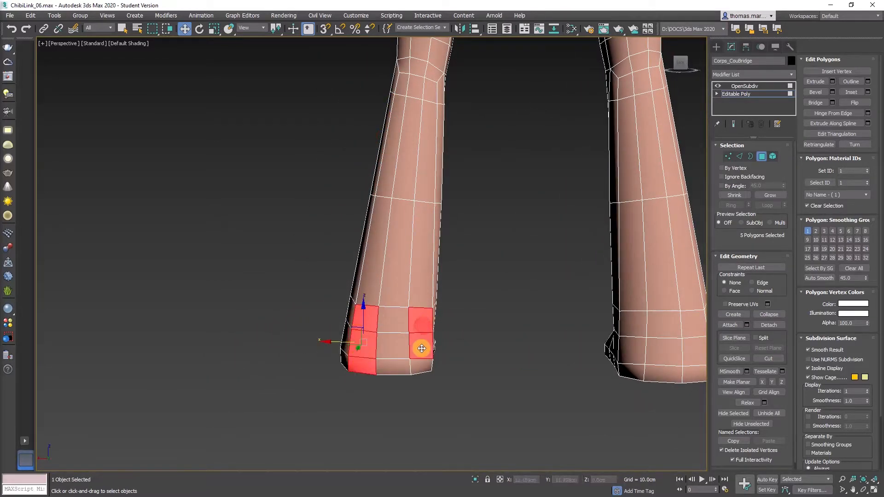
{"action": "middle_click_drag", "start_coordinate": [374, 359], "coordinate": [479, 349], "text": "alt"}
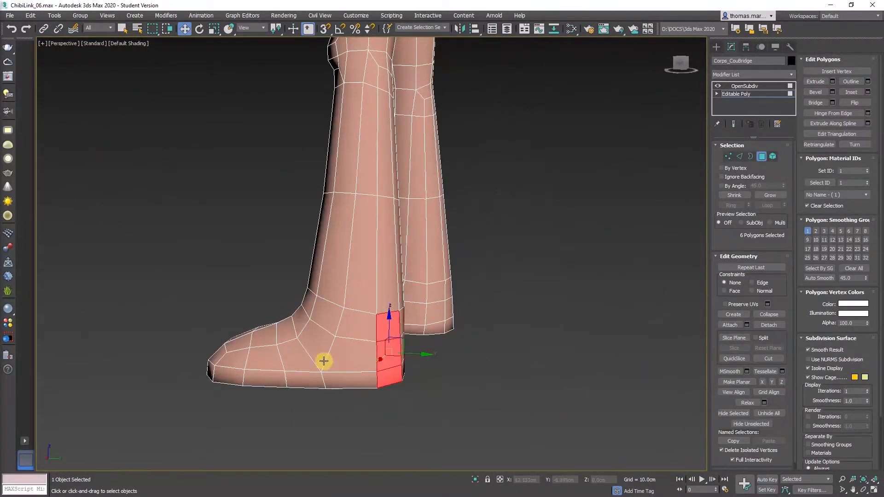
Inspect the leg's edge flow by selecting the thigh ring above the knee and the shin ring below it
{"action": "middle_click_drag", "start_coordinate": [323, 362], "coordinate": [387, 381], "text": "alt"}
{"action": "middle_click_drag", "start_coordinate": [373, 339], "coordinate": [381, 194], "text": "alt"}
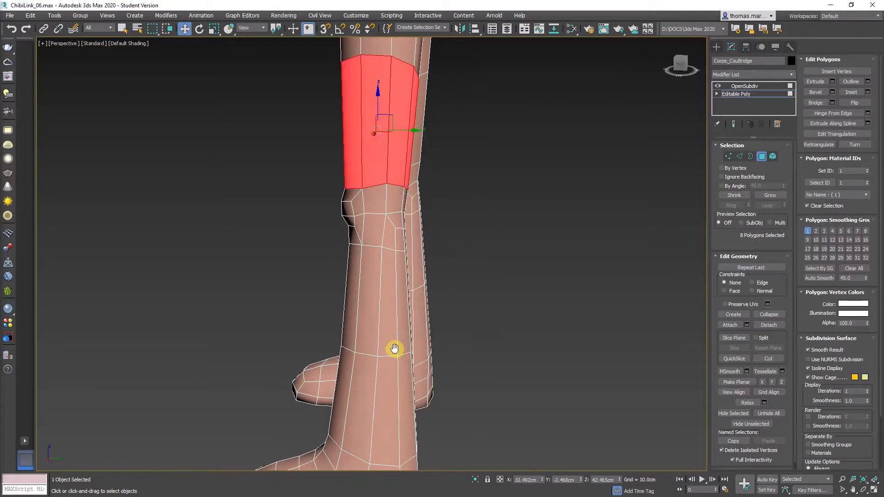
{"action": "middle_click_drag", "start_coordinate": [394, 349], "coordinate": [389, 285]}
{"action": "middle_click_drag", "start_coordinate": [390, 341], "coordinate": [444, 225], "text": "alt"}
{"action": "middle_click_drag", "start_coordinate": [394, 374], "coordinate": [404, 309], "text": "alt"}
{"action": "middle_click_drag", "start_coordinate": [367, 350], "coordinate": [402, 383], "text": "alt"}
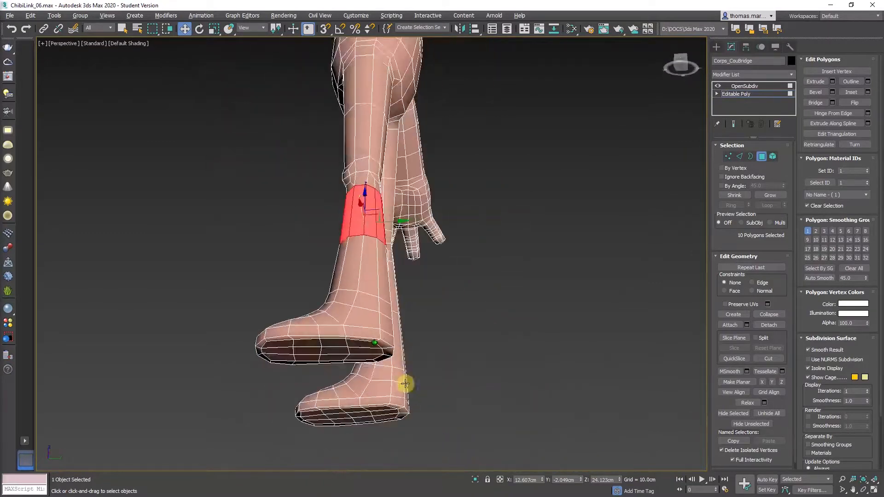
Select a polygon on the outer side of the ankle to examine the foot's topology
{"action": "scroll", "coordinate": [357, 332], "scroll_direction": "up", "scroll_amount": 6}
{"action": "middle_click_drag", "start_coordinate": [370, 276], "coordinate": [362, 320], "text": "alt"}
{"action": "left_click", "coordinate": [353, 350]}
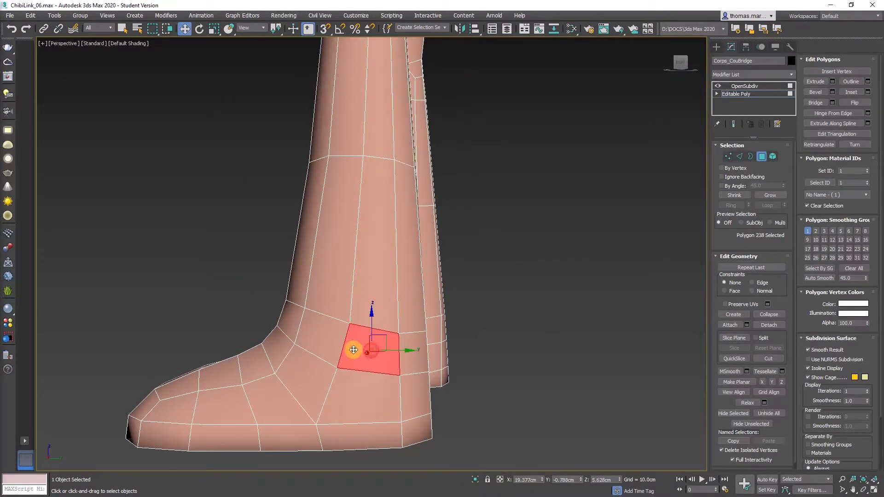
Select the ring of polygons around the ankle that crosses the instep and the upper heel
{"action": "middle_click_drag", "start_coordinate": [361, 397], "coordinate": [328, 346], "text": "alt"}
{"action": "left_click", "coordinate": [344, 314]}
{"action": "middle_click_drag", "start_coordinate": [289, 307], "coordinate": [385, 337], "text": "alt"}
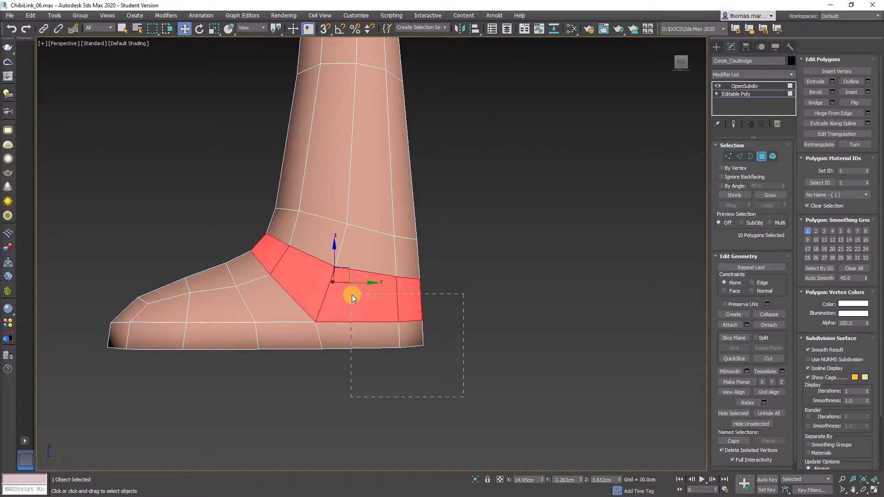
Select the heel polygons below the ankle and examine them from the back and the side
{"action": "left_click_drag", "start_coordinate": [352, 295], "coordinate": [352, 295]}
{"action": "middle_click_drag", "start_coordinate": [387, 338], "coordinate": [413, 347], "text": "alt"}
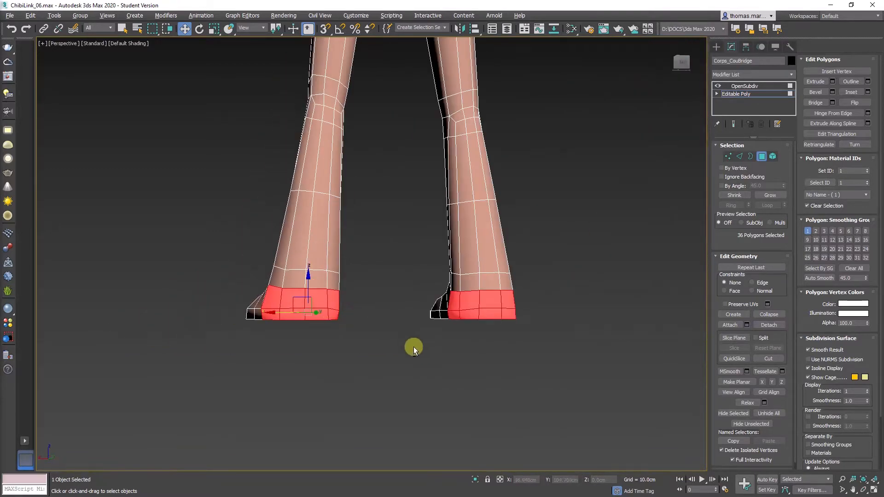
{"action": "middle_click_drag", "start_coordinate": [358, 322], "coordinate": [306, 310], "text": "alt"}
{"action": "scroll", "coordinate": [305, 310], "scroll_direction": "up", "scroll_amount": 10}
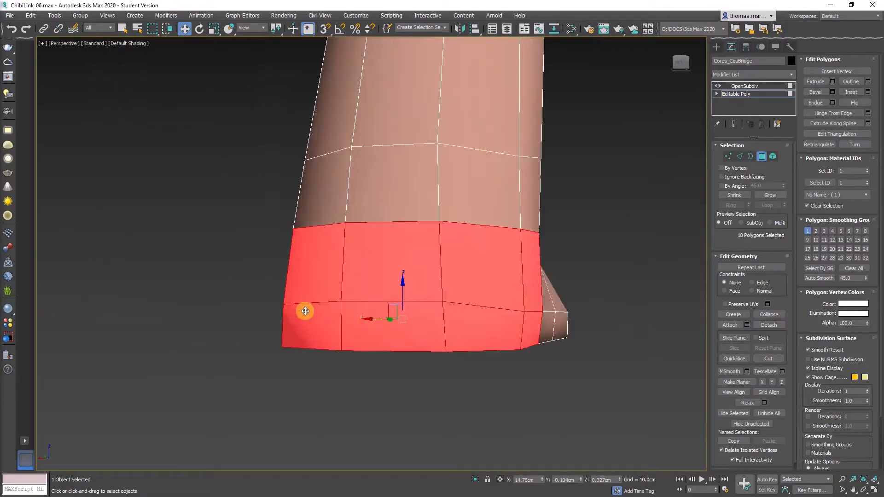
{"action": "middle_click_drag", "start_coordinate": [443, 311], "coordinate": [380, 310], "text": "alt"}
{"action": "scroll", "coordinate": [380, 311], "scroll_direction": "down", "scroll_amount": 5}
{"action": "middle_click_drag", "start_coordinate": [551, 304], "coordinate": [457, 285]}
{"action": "scroll", "coordinate": [456, 285], "scroll_direction": "down", "scroll_amount": 5}
{"action": "middle_click_drag", "start_coordinate": [588, 286], "coordinate": [460, 290]}
{"action": "scroll", "coordinate": [444, 289], "scroll_direction": "up", "scroll_amount": 5}
{"action": "scroll", "coordinate": [474, 306], "scroll_direction": "down", "scroll_amount": 3}
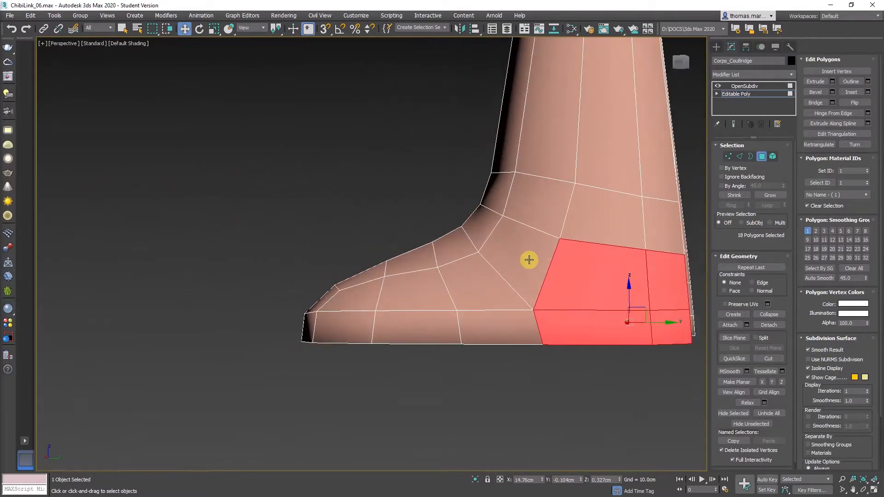
Select the bands of polygons over the instep and the loop around the toes to examine the foot's topology
{"action": "left_click", "coordinate": [483, 277]}
{"action": "middle_click_drag", "start_coordinate": [450, 249], "coordinate": [489, 269], "text": "alt"}
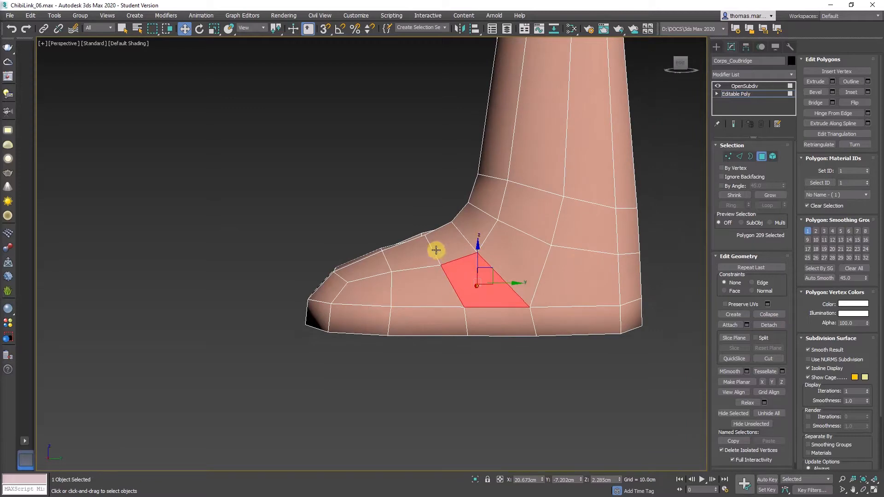
{"action": "middle_click_drag", "start_coordinate": [417, 250], "coordinate": [464, 274], "text": "alt"}
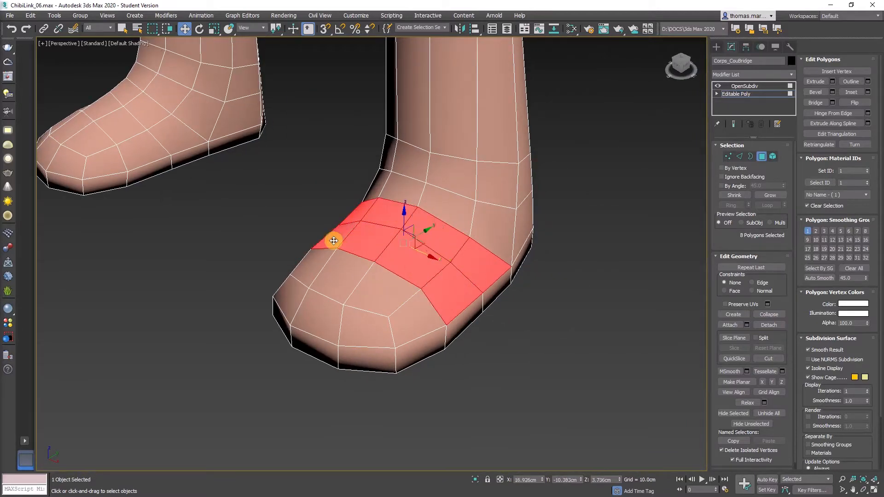
{"action": "middle_click_drag", "start_coordinate": [333, 241], "coordinate": [407, 267], "text": "alt"}
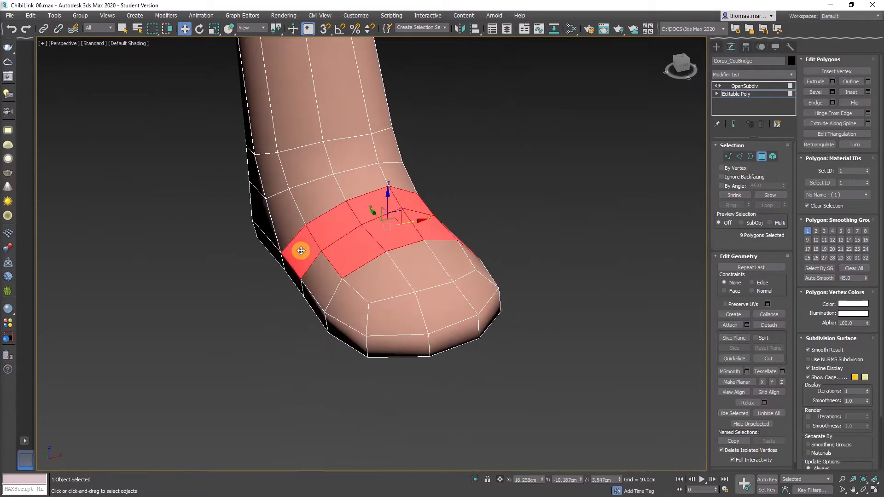
{"action": "middle_click_drag", "start_coordinate": [408, 310], "coordinate": [385, 311], "text": "alt"}
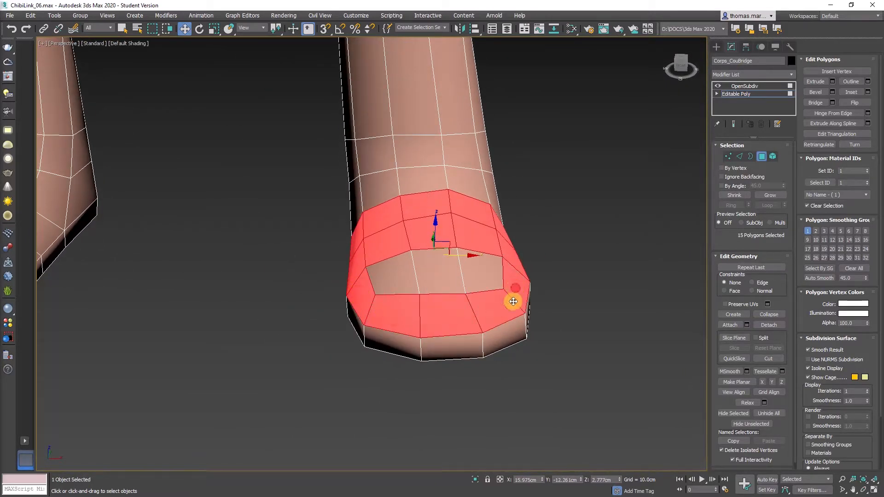
Select the polygon loop running around the edge of the sole and view it from the side
{"action": "middle_click_drag", "start_coordinate": [514, 302], "coordinate": [343, 313], "text": "alt"}
{"action": "left_click", "coordinate": [364, 352], "text": "shift"}
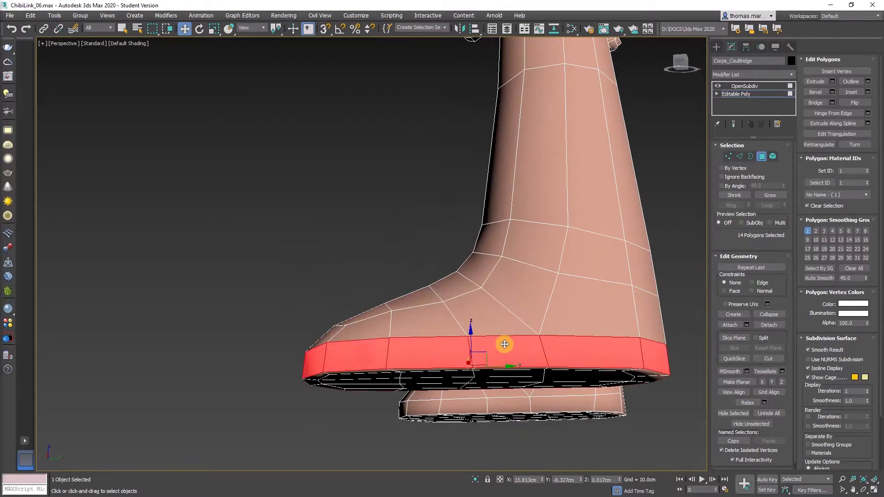
{"action": "middle_click_drag", "start_coordinate": [505, 346], "coordinate": [417, 329], "text": "alt"}
Select the polygons surrounding the vertex on the foot's outer side where the heel, instep and sole edge flows meet
{"action": "mouse_move", "coordinate": [423, 285]}
{"action": "middle_mouse_down", "text": "alt"}
{"action": "mouse_move", "coordinate": [512, 306]}
{"action": "mouse_move", "coordinate": [417, 277]}
{"action": "mouse_move", "coordinate": [489, 282]}
{"action": "mouse_move", "coordinate": [406, 286]}
{"action": "middle_mouse_up", "text": "alt"}
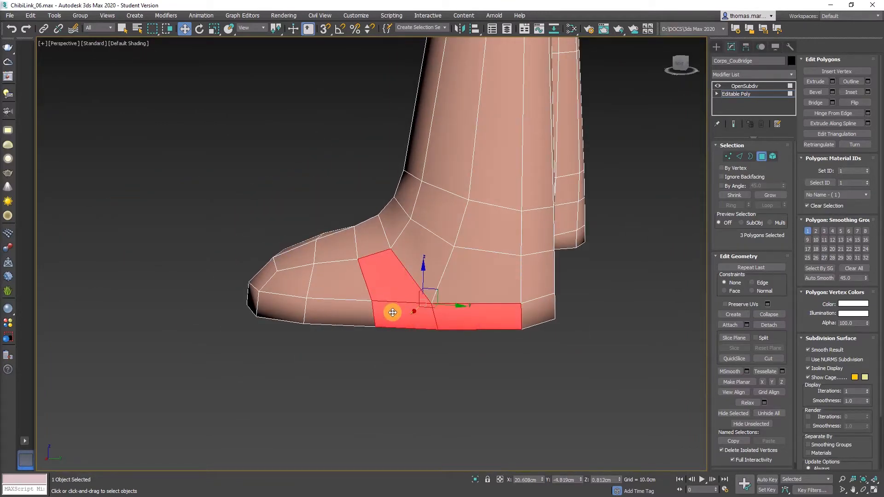
{"action": "middle_click_drag", "start_coordinate": [456, 301], "coordinate": [436, 312], "text": "alt"}
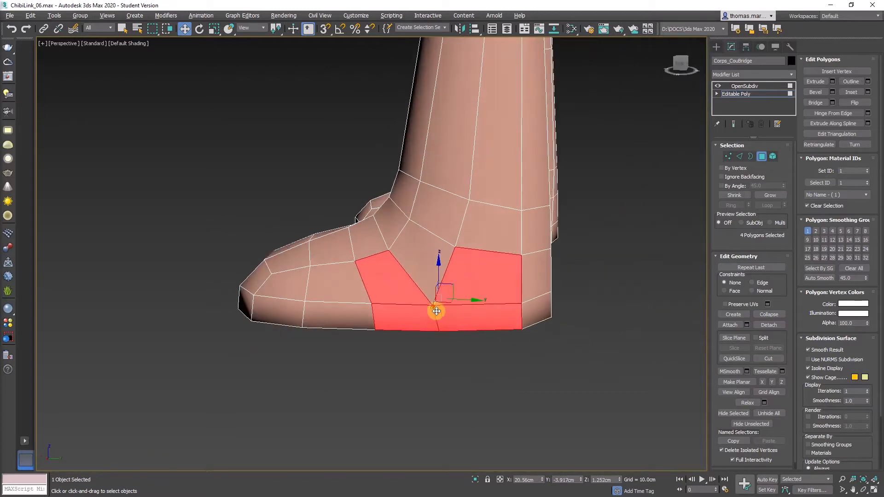
{"action": "left_click", "coordinate": [480, 316]}
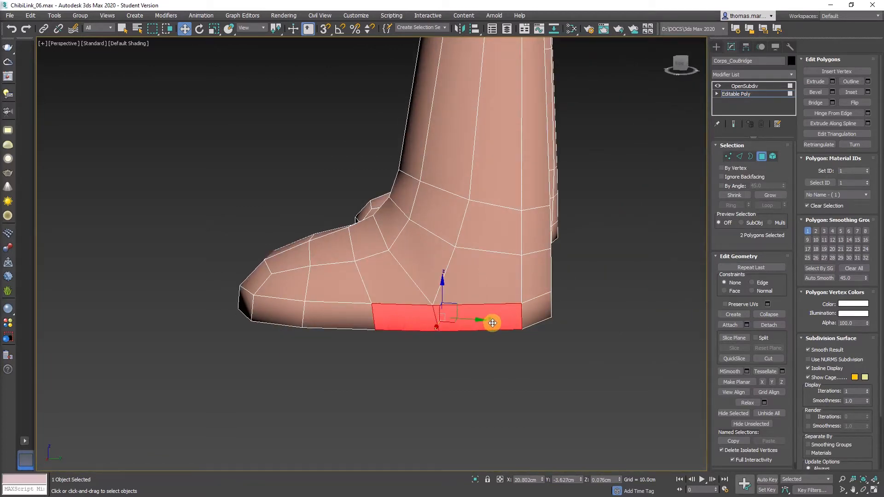
{"action": "left_click", "coordinate": [462, 276]}
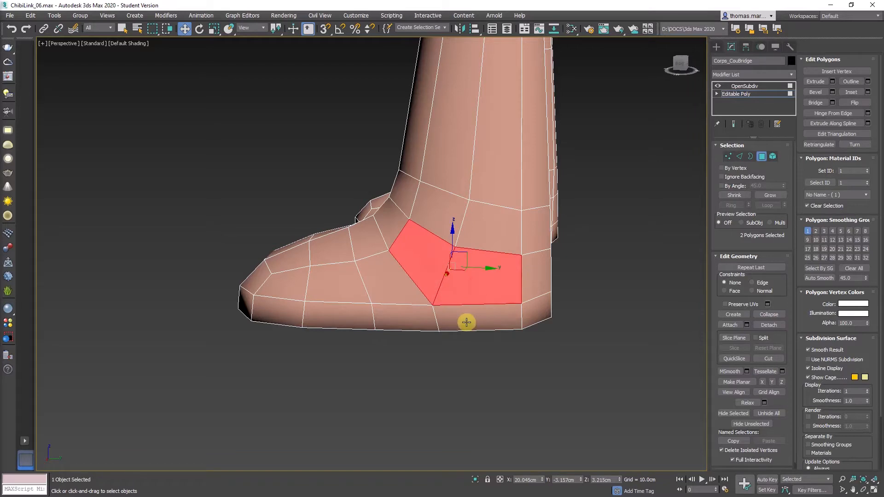
{"action": "middle_click_drag", "start_coordinate": [450, 295], "coordinate": [430, 279], "text": "alt"}
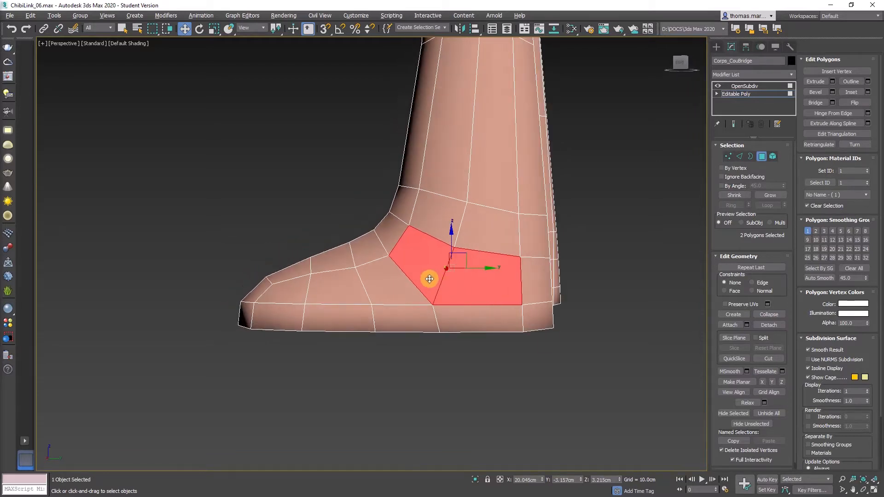
Select in turn the front ankle polygon, the two side-of-foot polygons and the corner polygon between ankle and instep
{"action": "left_click", "coordinate": [438, 230]}
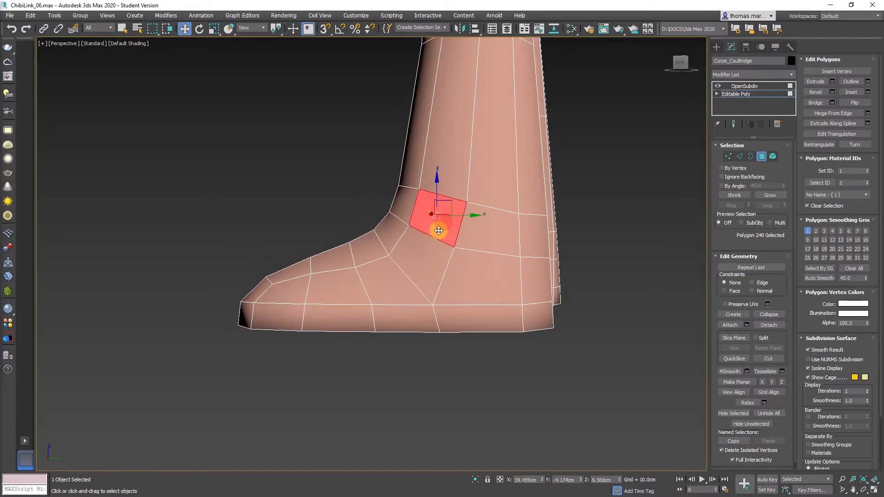
{"action": "left_click", "coordinate": [389, 285]}
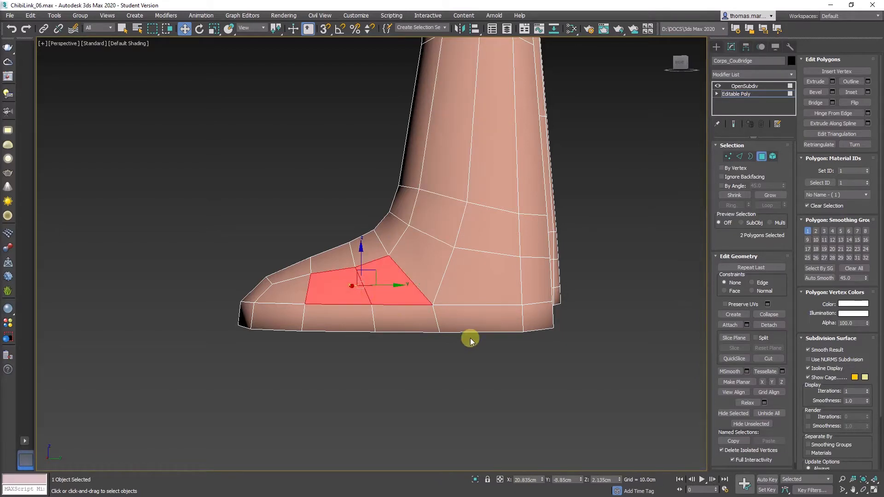
{"action": "left_click", "coordinate": [405, 251]}
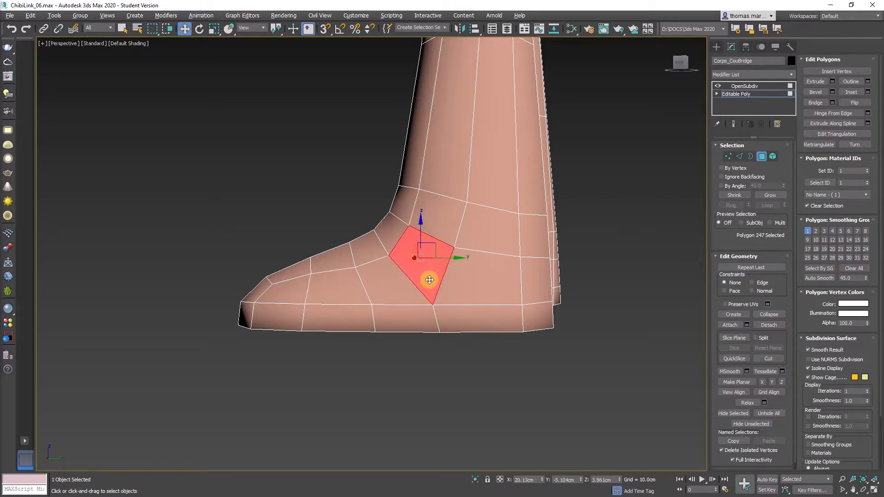
{"action": "middle_click_drag", "start_coordinate": [429, 280], "coordinate": [481, 298], "text": "alt"}
Compare the ankle's polygon loop with the loop around the sole by selecting each one
{"action": "left_click", "coordinate": [466, 277]}
{"action": "left_click", "coordinate": [430, 259], "text": "shift"}
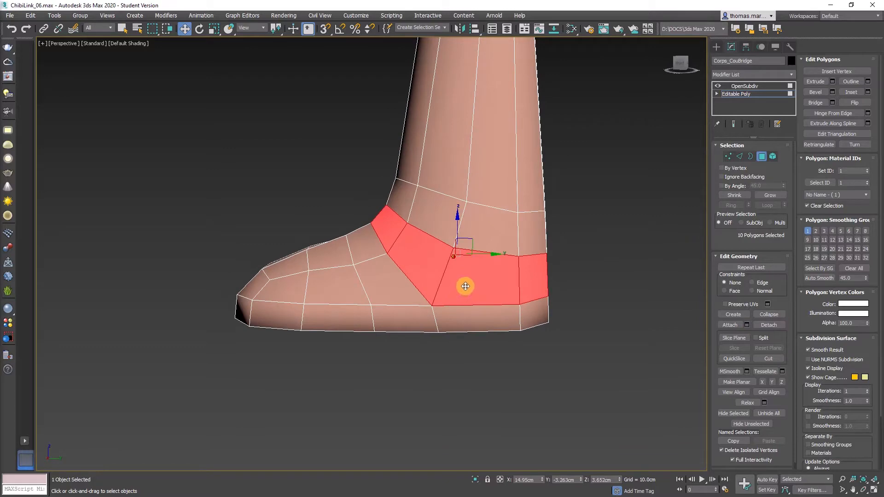
{"action": "left_click", "coordinate": [455, 320]}
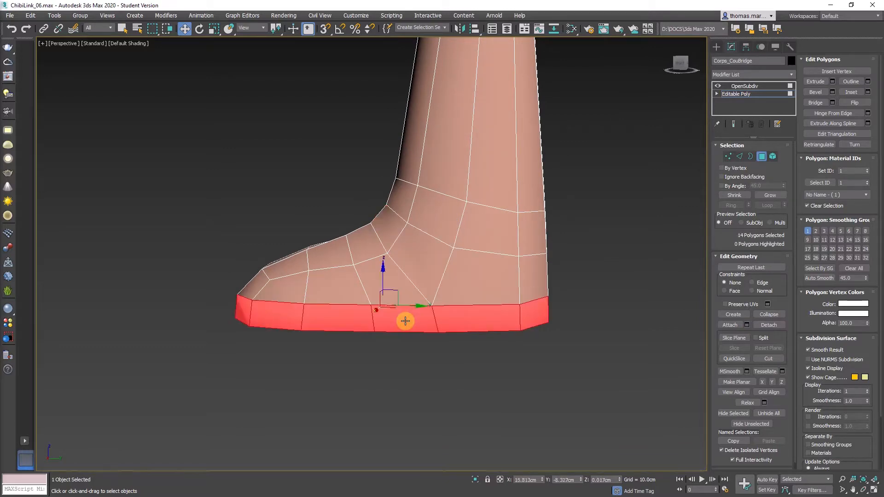
Select the polygon loop running around the toes and up the leg, and follow it through the crotch and arms
{"action": "middle_click_drag", "start_coordinate": [406, 321], "coordinate": [436, 291], "text": "alt"}
{"action": "left_click", "coordinate": [341, 290], "text": "shift"}
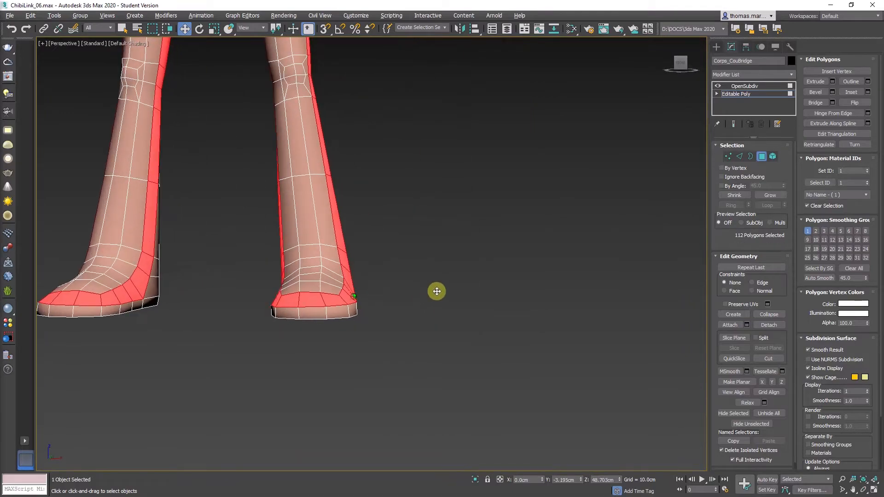
{"action": "middle_click_drag", "start_coordinate": [303, 159], "coordinate": [328, 313]}
{"action": "scroll", "coordinate": [328, 311], "scroll_direction": "down", "scroll_amount": 3}
{"action": "middle_click_drag", "start_coordinate": [294, 182], "coordinate": [327, 280]}
{"action": "middle_click_drag", "start_coordinate": [344, 208], "coordinate": [345, 148], "text": "alt"}
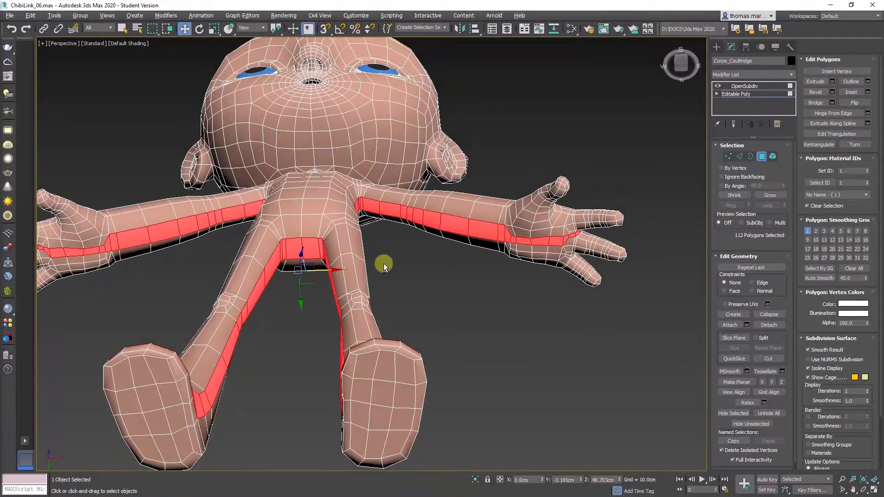
{"action": "middle_click_drag", "start_coordinate": [384, 267], "coordinate": [411, 225], "text": "alt"}
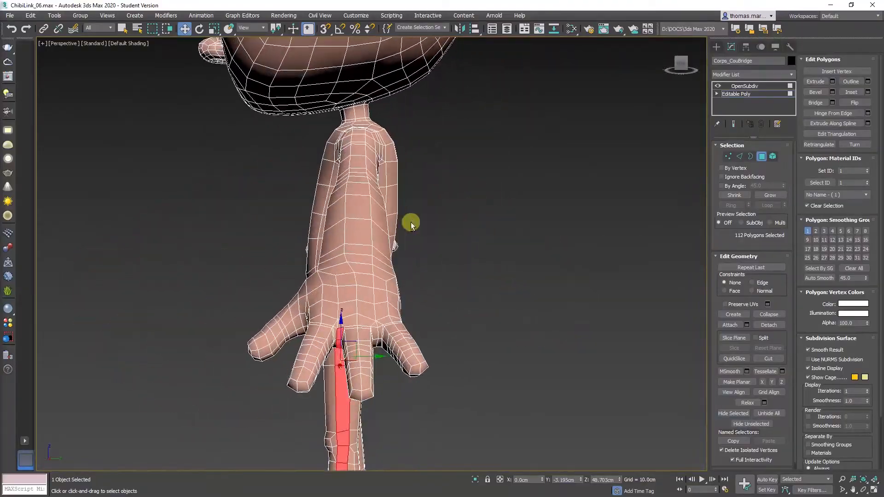
Examine how the selected loop passes between the fingers and continues along the side of the body
{"action": "scroll", "coordinate": [336, 340], "scroll_direction": "up", "scroll_amount": 10}
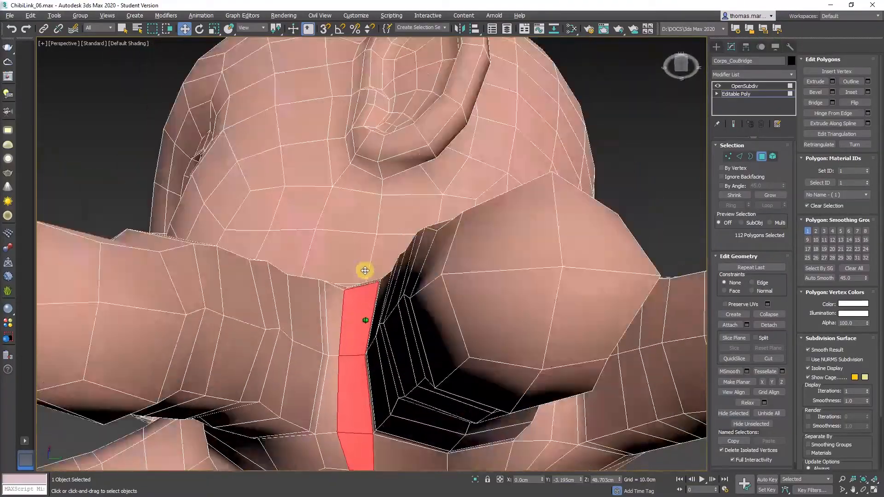
{"action": "middle_click_drag", "start_coordinate": [365, 271], "coordinate": [381, 338], "text": "alt"}
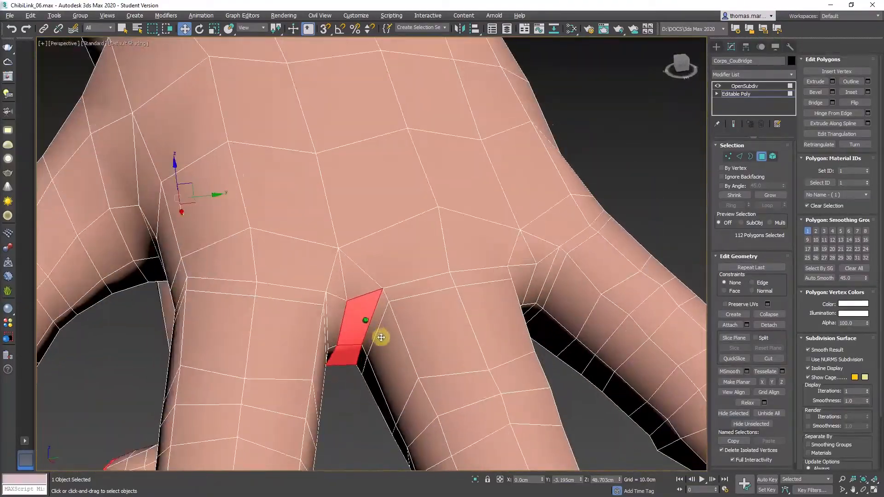
{"action": "scroll", "coordinate": [336, 304], "scroll_direction": "down", "scroll_amount": 5}
{"action": "middle_click_drag", "start_coordinate": [335, 306], "coordinate": [333, 333], "text": "alt"}
{"action": "scroll", "coordinate": [345, 303], "scroll_direction": "up", "scroll_amount": 5}
{"action": "scroll", "coordinate": [344, 302], "scroll_direction": "down", "scroll_amount": 7}
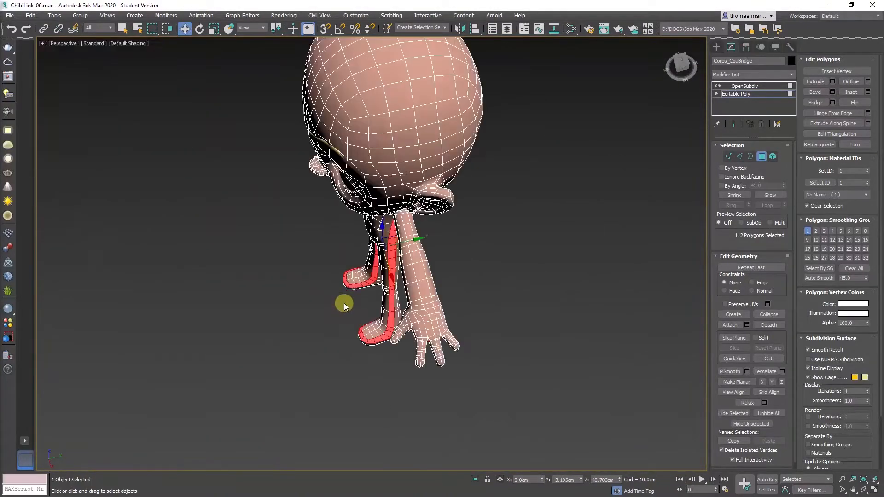
{"action": "scroll", "coordinate": [419, 351], "scroll_direction": "up", "scroll_amount": 10}
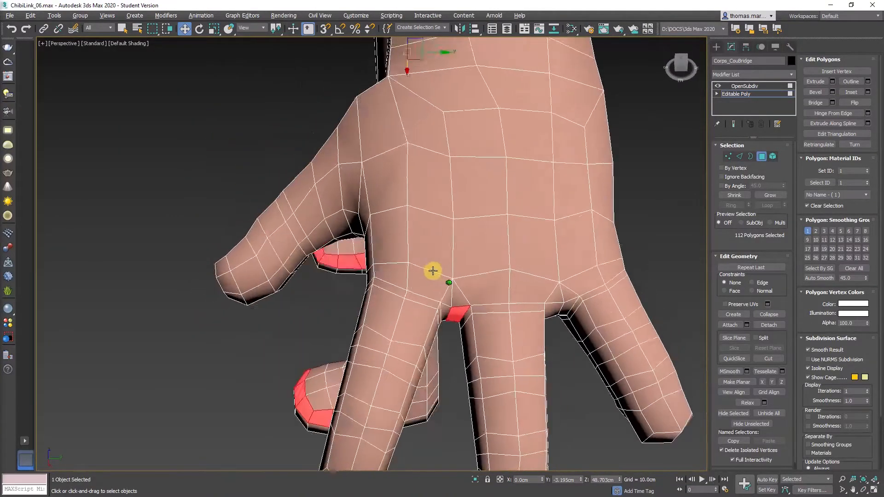
{"action": "middle_click_drag", "start_coordinate": [432, 271], "coordinate": [482, 221], "text": "alt"}
{"action": "scroll", "coordinate": [479, 220], "scroll_direction": "down", "scroll_amount": 6}
{"action": "middle_click_drag", "start_coordinate": [438, 203], "coordinate": [423, 177]}
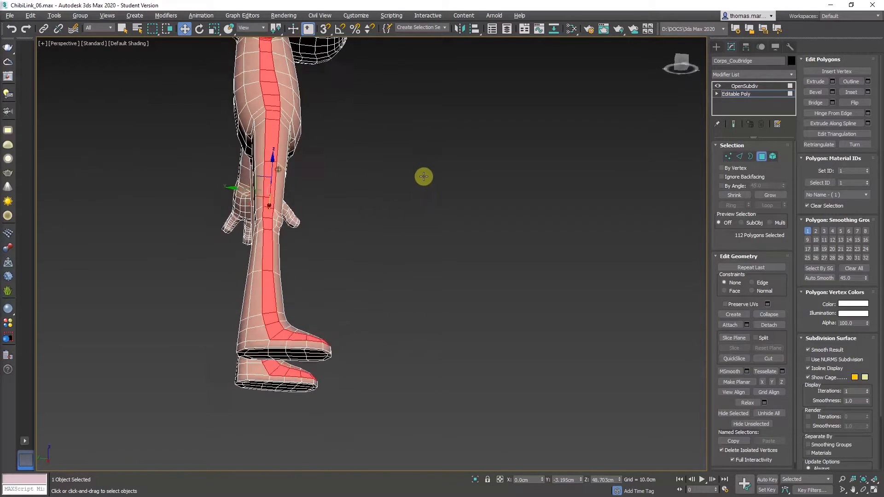
Select the polygon loop that rises from the side of the heel and crosses behind the knee
{"action": "middle_click_drag", "start_coordinate": [231, 311], "coordinate": [238, 296]}
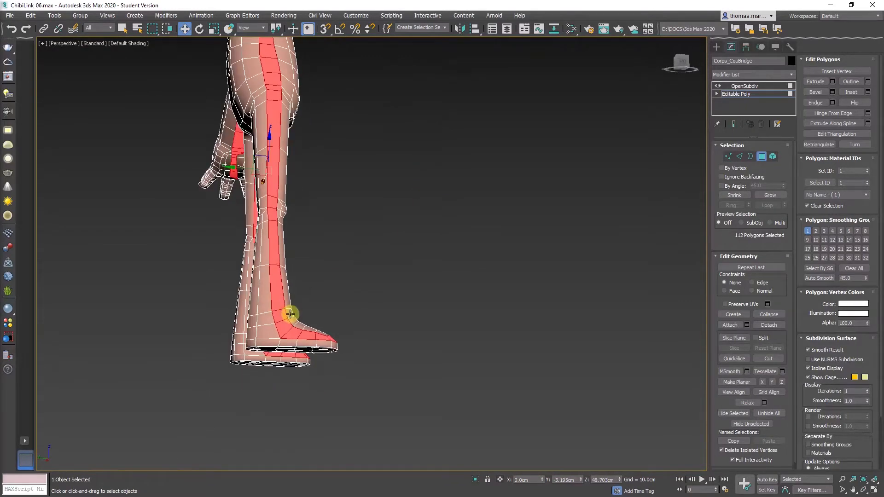
{"action": "scroll", "coordinate": [261, 331], "scroll_direction": "up", "scroll_amount": 3}
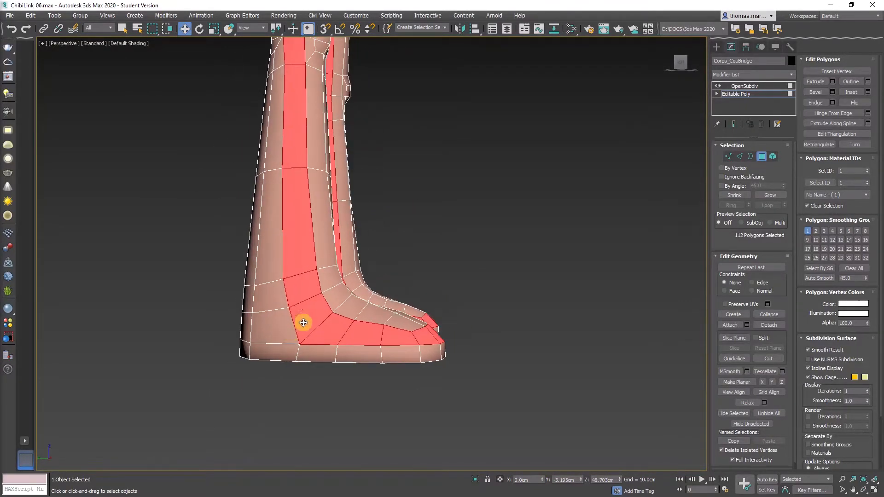
{"action": "left_click", "coordinate": [276, 328]}
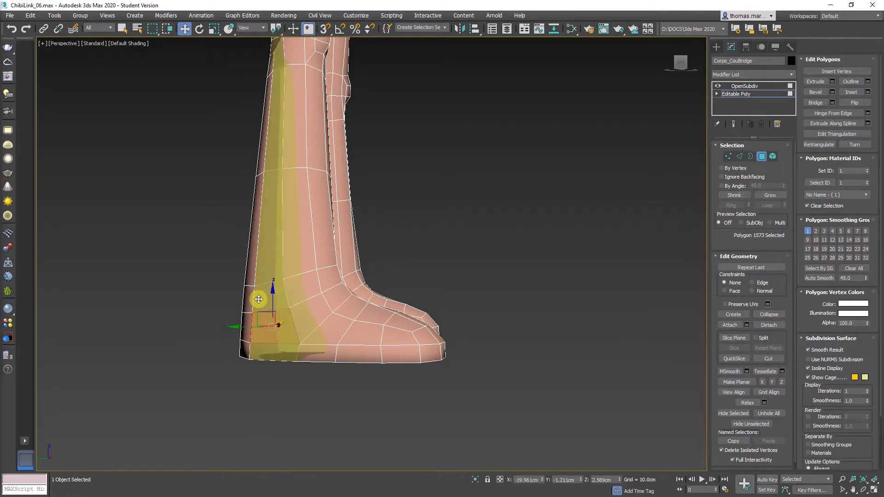
{"action": "middle_click_drag", "start_coordinate": [303, 253], "coordinate": [302, 351], "text": "alt"}
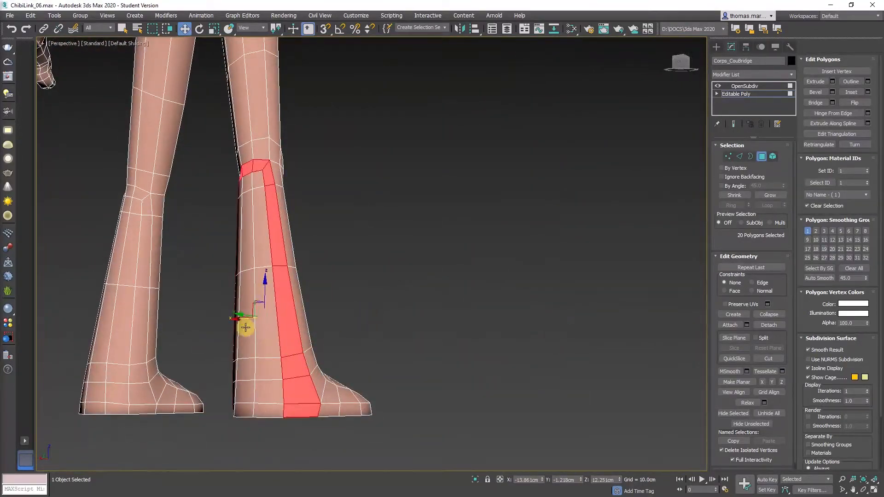
{"action": "middle_click_drag", "start_coordinate": [245, 327], "coordinate": [434, 344], "text": "alt"}
Select the eight-polygon ring around the wrist and view it on the whole body
{"action": "middle_click_drag", "start_coordinate": [314, 251], "coordinate": [323, 374]}
{"action": "mouse_move", "coordinate": [311, 279]}
{"action": "middle_mouse_down", "text": "alt"}
{"action": "mouse_move", "coordinate": [325, 270]}
{"action": "mouse_move", "coordinate": [252, 272]}
{"action": "mouse_move", "coordinate": [308, 274]}
{"action": "middle_mouse_up", "text": "alt"}
{"action": "scroll", "coordinate": [309, 275], "scroll_direction": "down", "scroll_amount": 5}
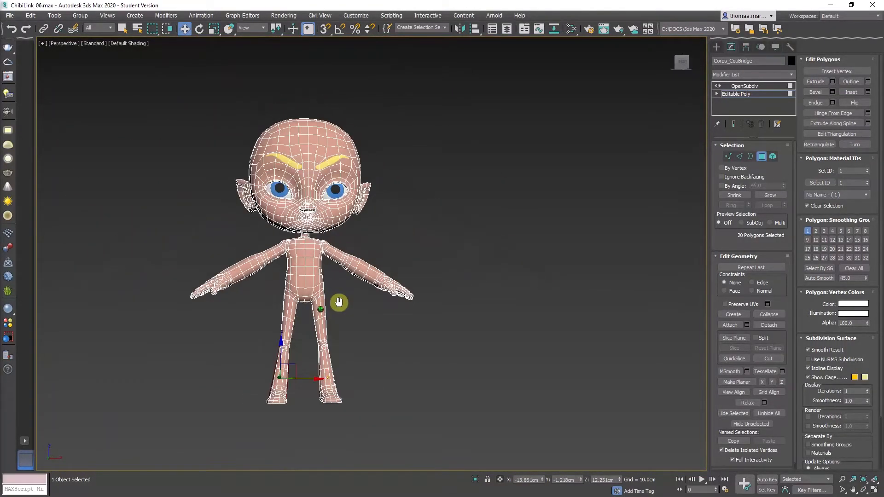
{"action": "scroll", "coordinate": [332, 299], "scroll_direction": "up", "scroll_amount": 5}
{"action": "middle_click_drag", "start_coordinate": [267, 258], "coordinate": [332, 261], "text": "alt"}
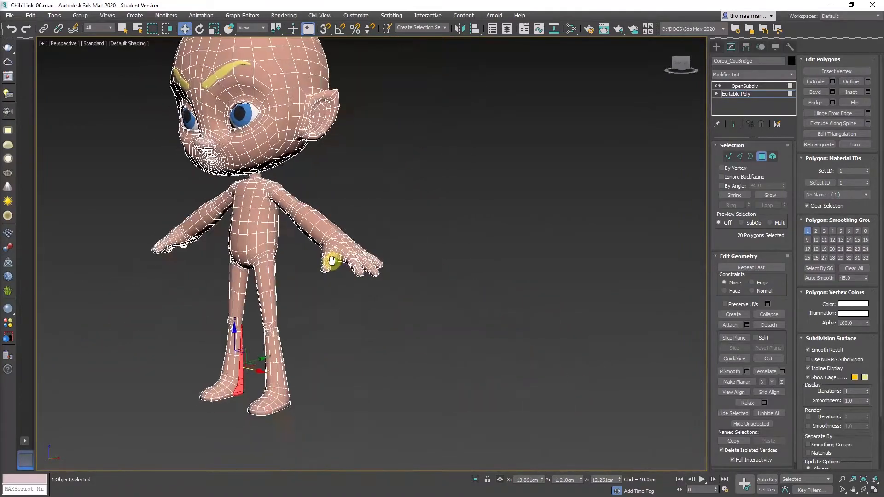
{"action": "scroll", "coordinate": [340, 243], "scroll_direction": "up", "scroll_amount": 6}
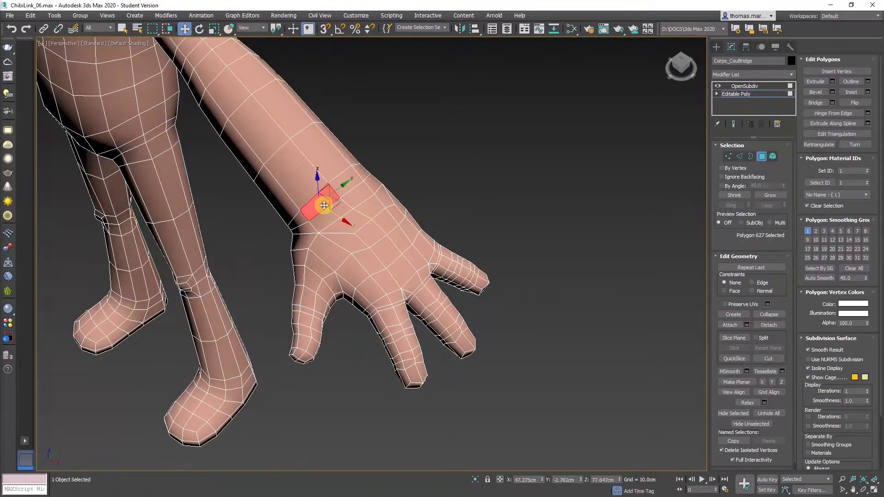
{"action": "middle_click_drag", "start_coordinate": [348, 188], "coordinate": [295, 250], "text": "alt"}
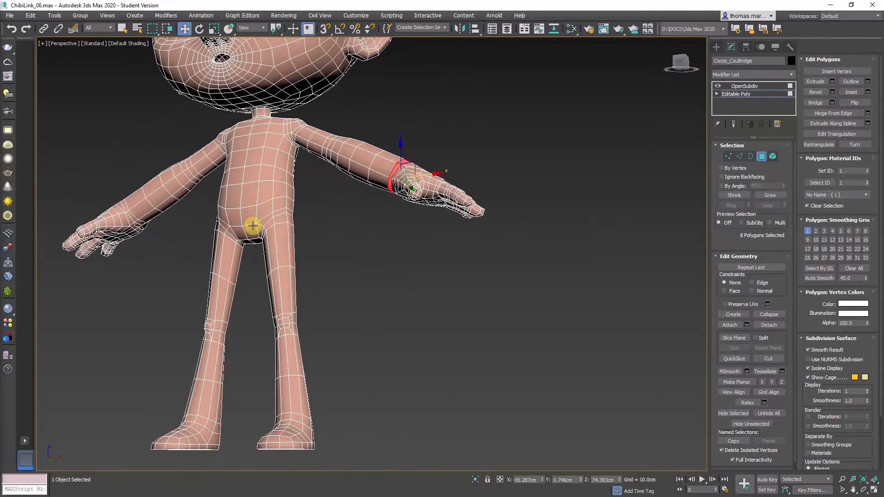
{"action": "scroll", "coordinate": [252, 226], "scroll_direction": "down", "scroll_amount": 1}
{"action": "middle_click_drag", "start_coordinate": [252, 226], "coordinate": [384, 292]}
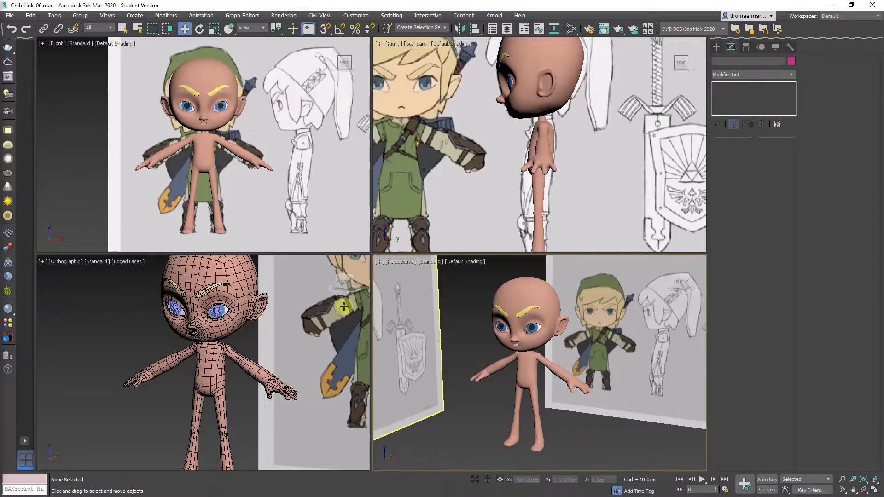
Create a box over the character's torso in the front view, about 36.9 cm long, 24.9 cm wide and 10.1 cm high
{"action": "key", "text": "alt+w"}
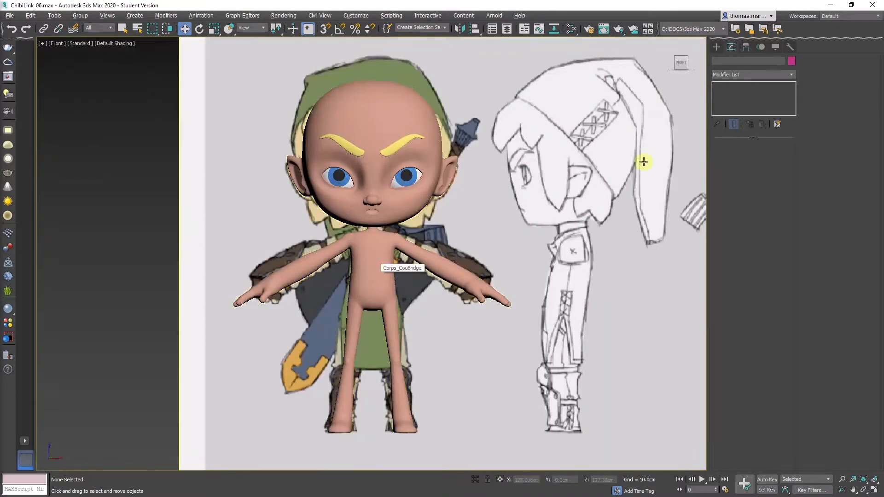
{"action": "left_click", "coordinate": [717, 47]}
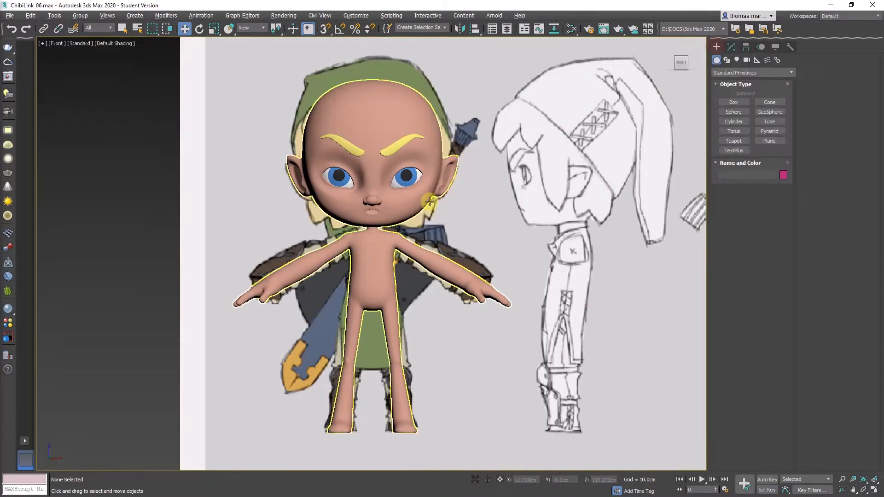
{"action": "left_click", "coordinate": [746, 103]}
{"action": "scroll", "coordinate": [344, 272], "scroll_direction": "up", "scroll_amount": 5}
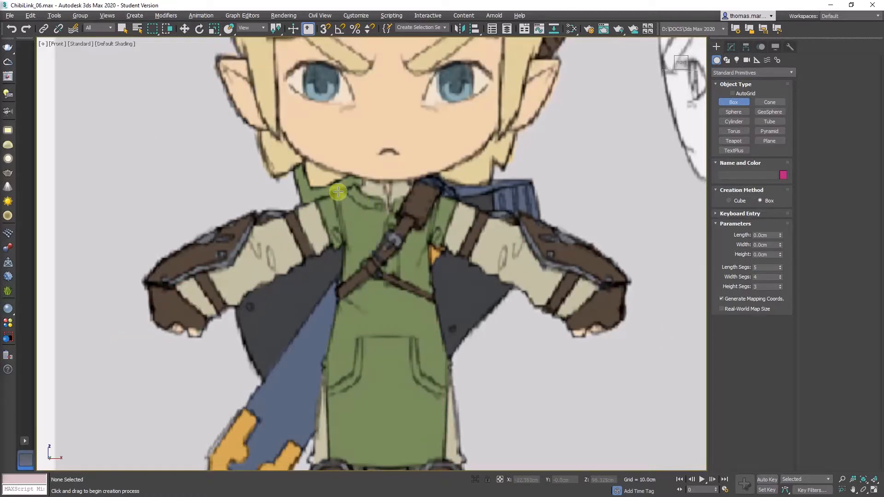
{"action": "left_click_drag", "start_coordinate": [338, 190], "coordinate": [437, 339]}
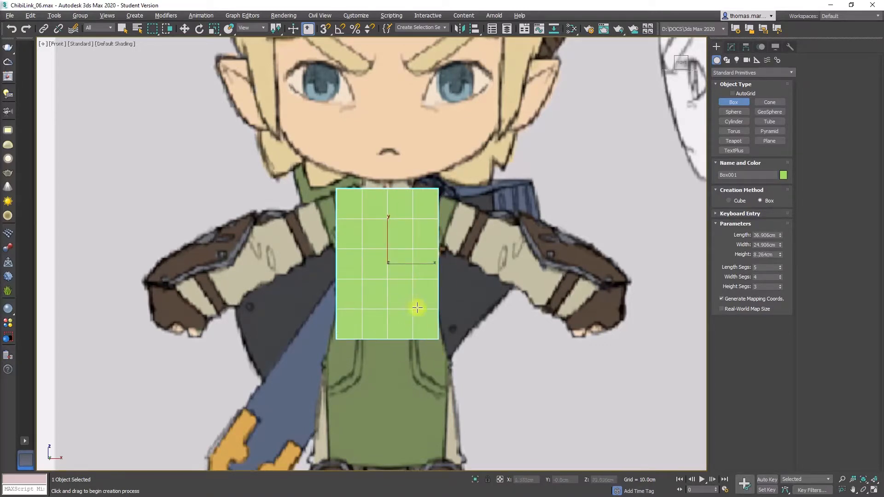
{"action": "scroll", "coordinate": [312, 268], "scroll_direction": "down", "scroll_amount": 3}
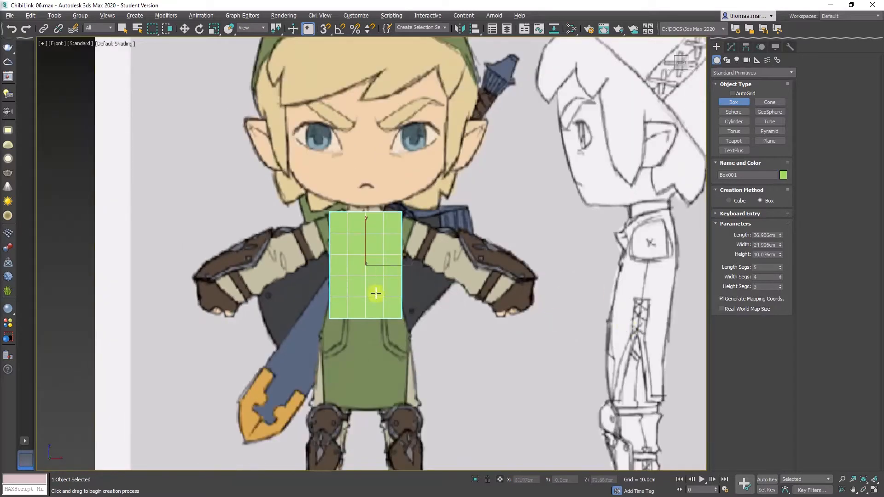
{"action": "scroll", "coordinate": [376, 293], "scroll_direction": "up", "scroll_amount": 3}
Lengthen the box to about 49 cm and move it over the torso in the side view
{"action": "key", "text": "alt+w"}
{"action": "scroll", "coordinate": [527, 174], "scroll_direction": "up", "scroll_amount": 3}
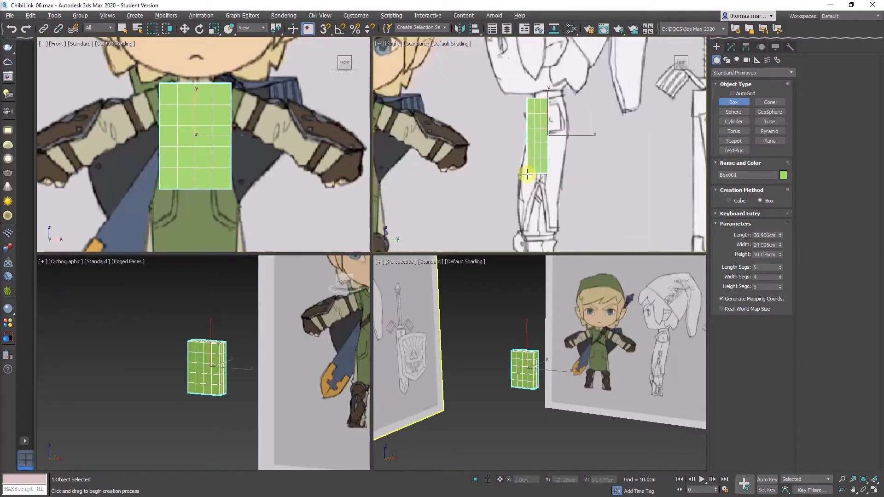
{"action": "middle_click_drag", "start_coordinate": [527, 174], "coordinate": [545, 175]}
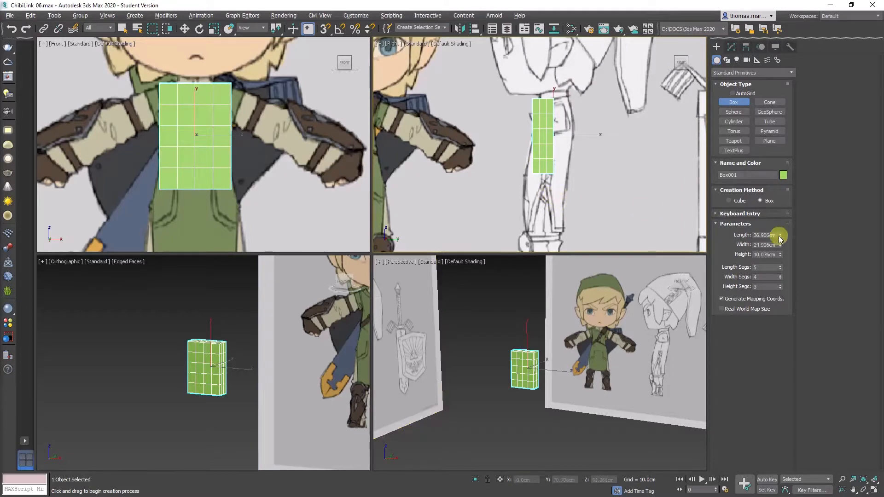
{"action": "left_click_drag", "start_coordinate": [780, 235], "coordinate": [780, 216]}
{"action": "key", "text": "w"}
{"action": "left_click_drag", "start_coordinate": [552, 127], "coordinate": [557, 137]}
Increase the box's height to about 18.3 cm and align it with the torso of the side drawing
{"action": "left_click", "coordinate": [736, 47]}
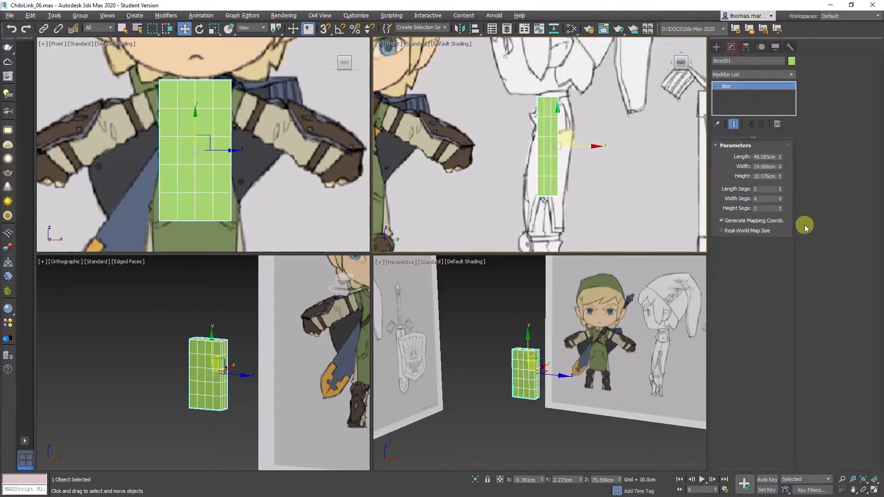
{"action": "left_click_drag", "start_coordinate": [779, 166], "coordinate": [781, 144]}
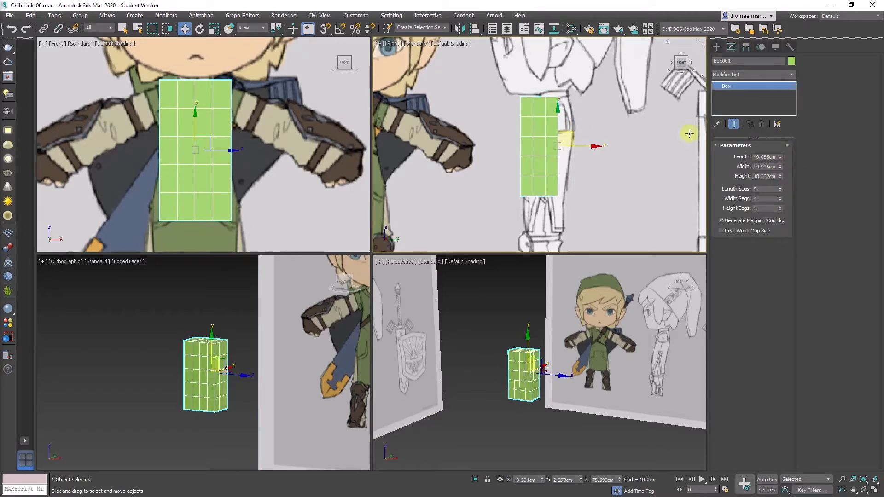
{"action": "left_click_drag", "start_coordinate": [566, 133], "coordinate": [577, 133]}
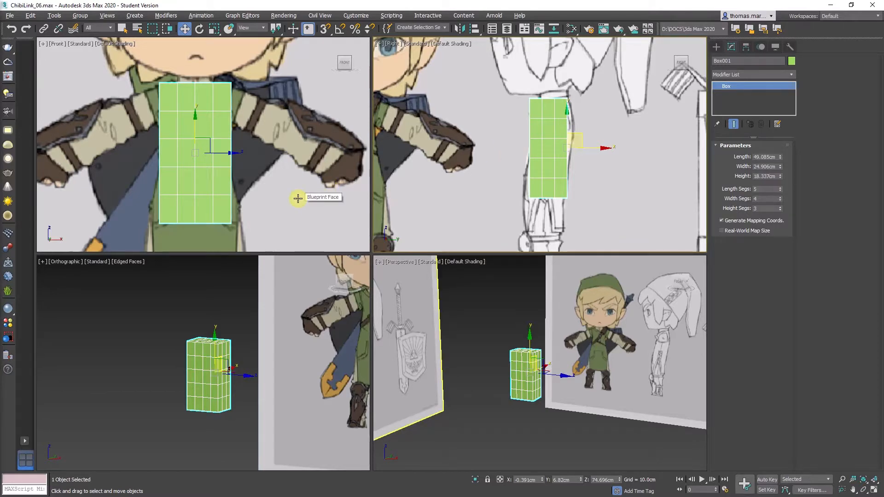
Compare the box with the front reference drawing and inspect its segments up close in the orthographic view
{"action": "left_click", "coordinate": [534, 376]}
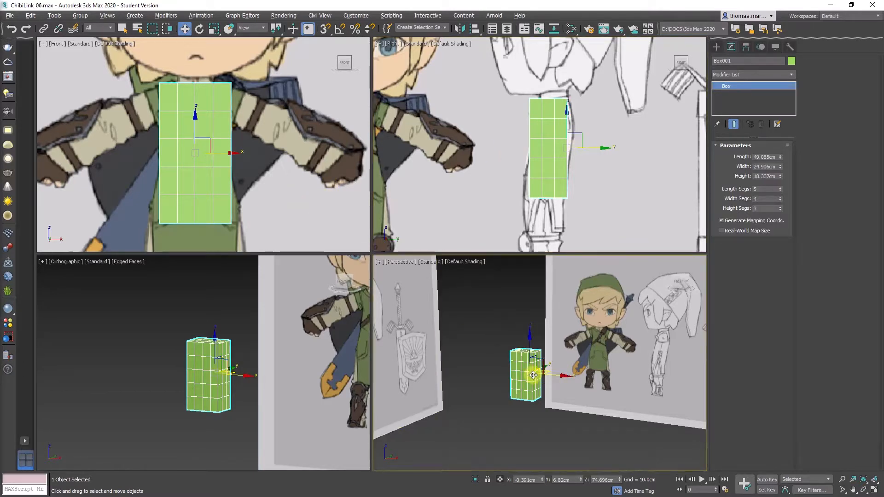
{"action": "left_click", "coordinate": [218, 193]}
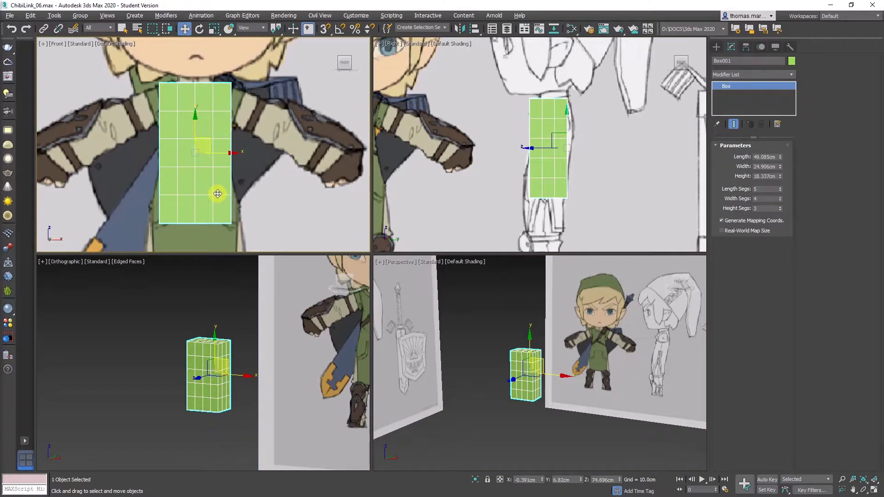
{"action": "key", "text": "alt+w"}
{"action": "middle_click_drag", "start_coordinate": [370, 322], "coordinate": [395, 301]}
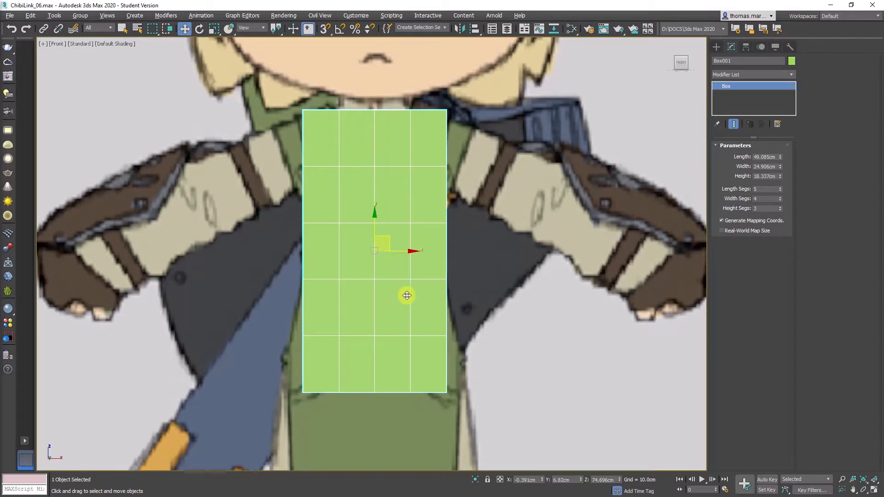
{"action": "key", "text": "alt+w"}
{"action": "right_click", "coordinate": [265, 383]}
{"action": "key", "text": "alt+w"}
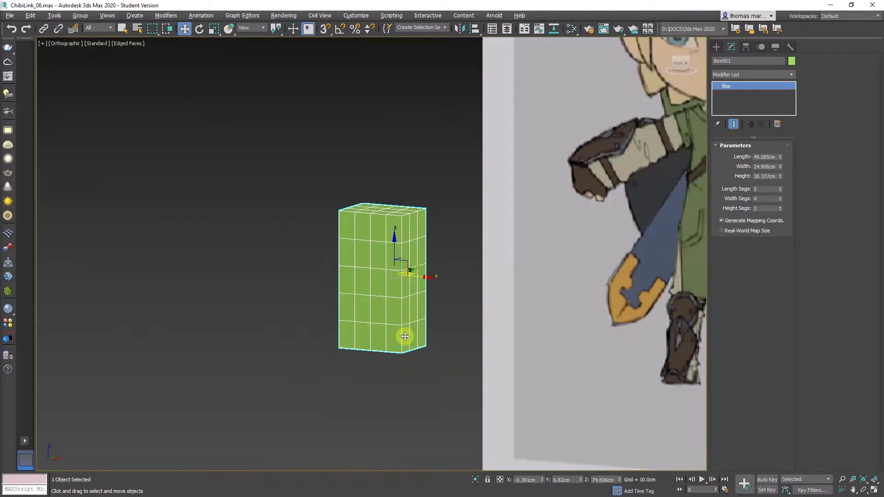
{"action": "middle_click_drag", "start_coordinate": [363, 317], "coordinate": [342, 306]}
{"action": "scroll", "coordinate": [342, 306], "scroll_direction": "up", "scroll_amount": 4}
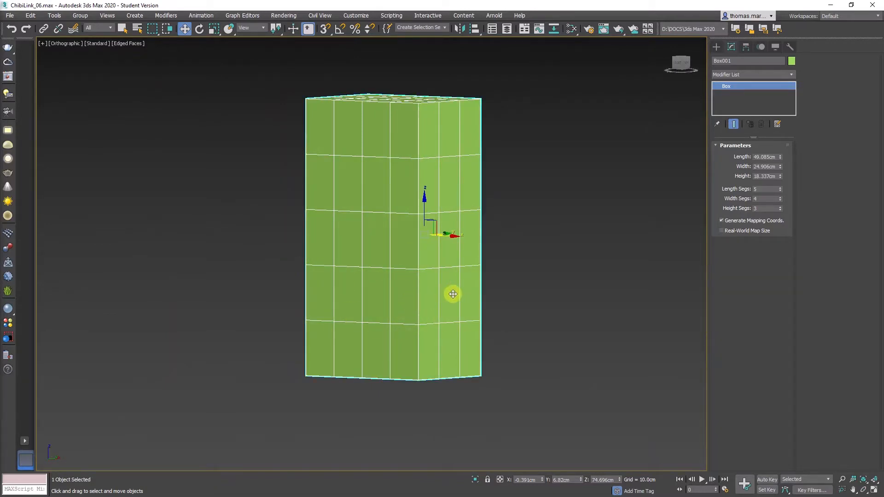
Examine how the box's width and height segments divide its front, side and top faces
{"action": "double_click", "coordinate": [765, 198]}
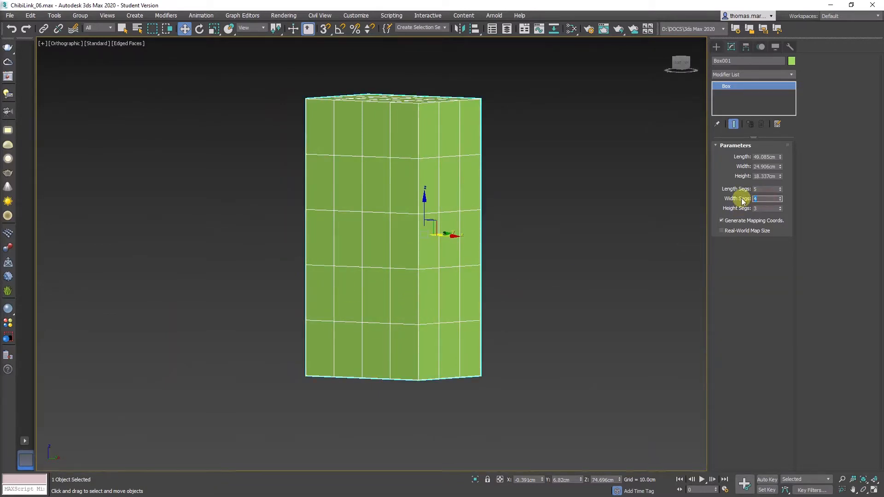
{"action": "mouse_move", "coordinate": [400, 318]}
{"action": "middle_mouse_down", "text": "alt"}
{"action": "mouse_move", "coordinate": [415, 320]}
{"action": "mouse_move", "coordinate": [406, 323]}
{"action": "middle_mouse_up", "text": "alt"}
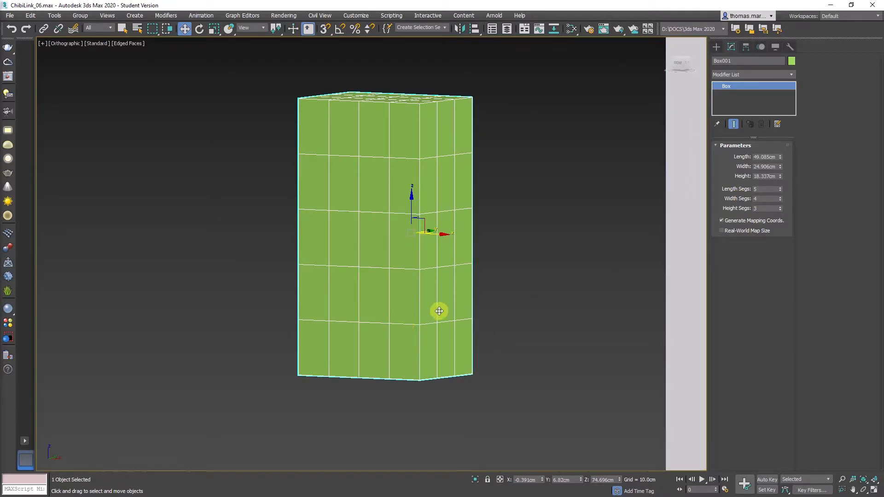
{"action": "middle_click_drag", "start_coordinate": [395, 304], "coordinate": [658, 258], "text": "alt"}
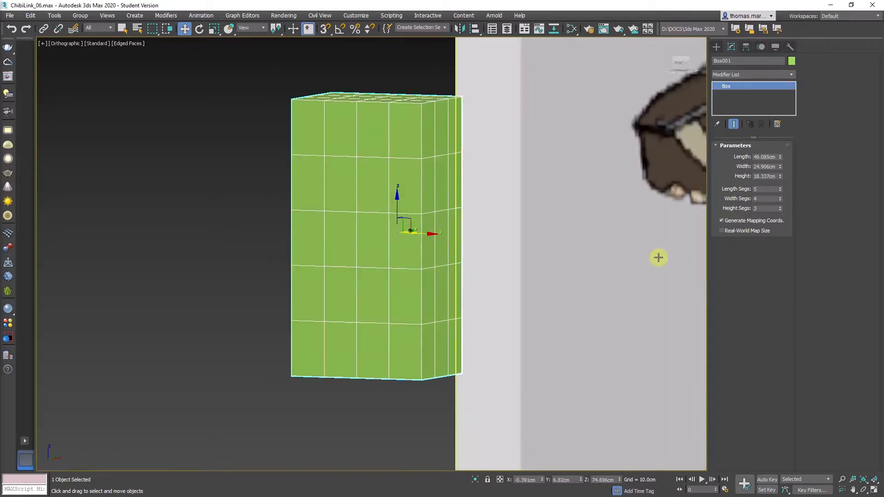
{"action": "left_click", "coordinate": [760, 208]}
{"action": "middle_click_drag", "start_coordinate": [392, 314], "coordinate": [582, 269], "text": "alt"}
{"action": "middle_click_drag", "start_coordinate": [417, 251], "coordinate": [361, 310], "text": "alt"}
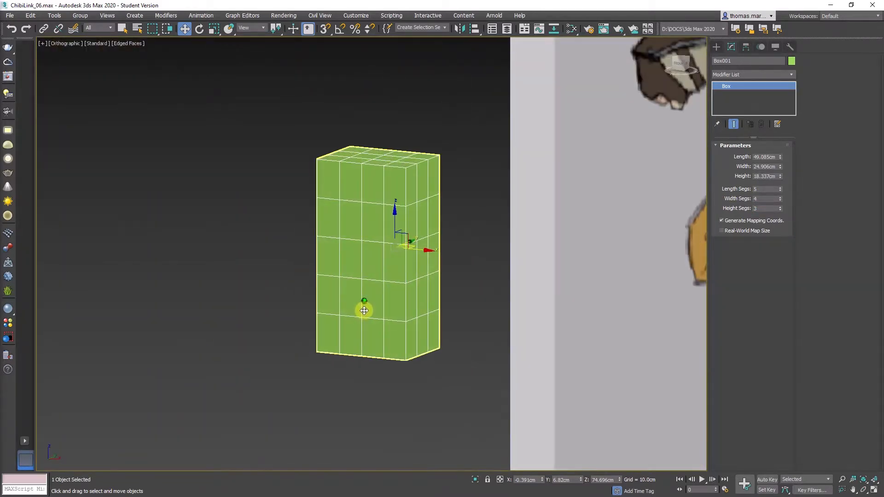
{"action": "scroll", "coordinate": [361, 307], "scroll_direction": "up", "scroll_amount": 3}
Set the box's length segments to 7 and convert it to an Editable Poly
{"action": "left_click", "coordinate": [780, 187]}
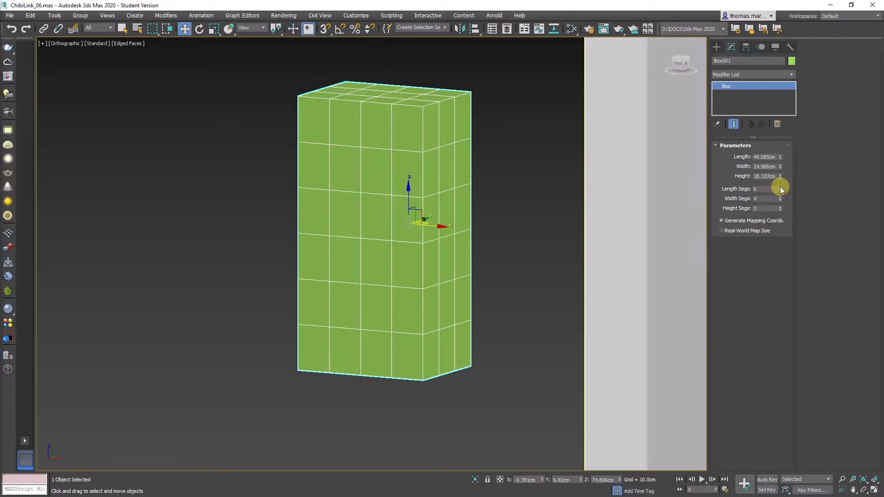
{"action": "left_click", "coordinate": [780, 187]}
{"action": "right_click", "coordinate": [389, 247]}
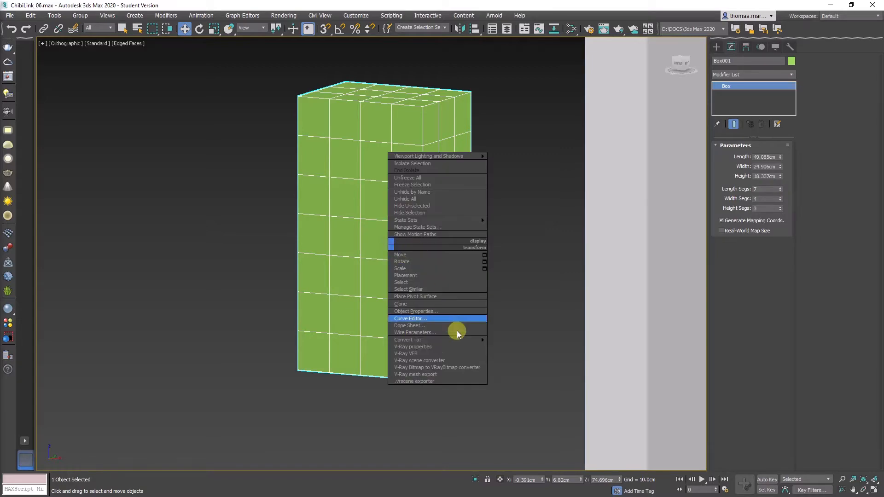
{"action": "mouse_move", "coordinate": [459, 339]}
{"action": "left_click", "coordinate": [503, 347]}
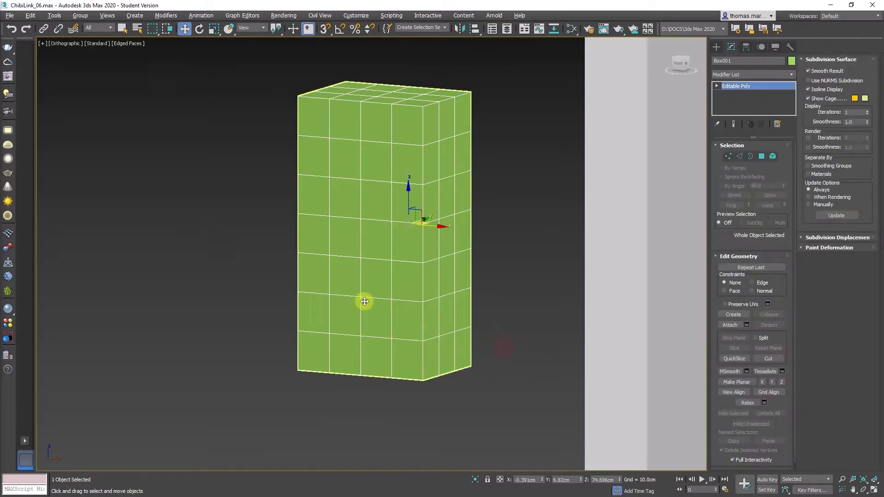
Add a Relax modifier to the box with a relax value of 0.68 and 2 iterations
{"action": "middle_click_drag", "start_coordinate": [387, 299], "coordinate": [369, 302], "text": "alt"}
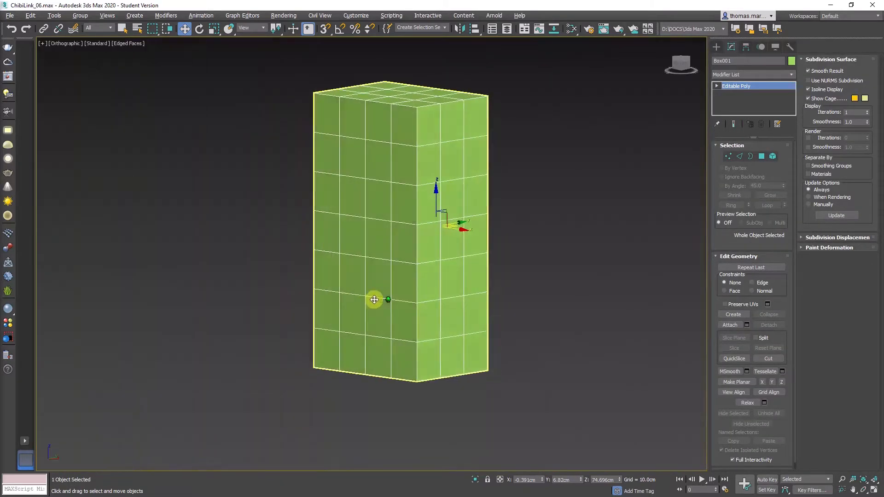
{"action": "left_click", "coordinate": [735, 74]}
{"action": "key", "text": "r"}
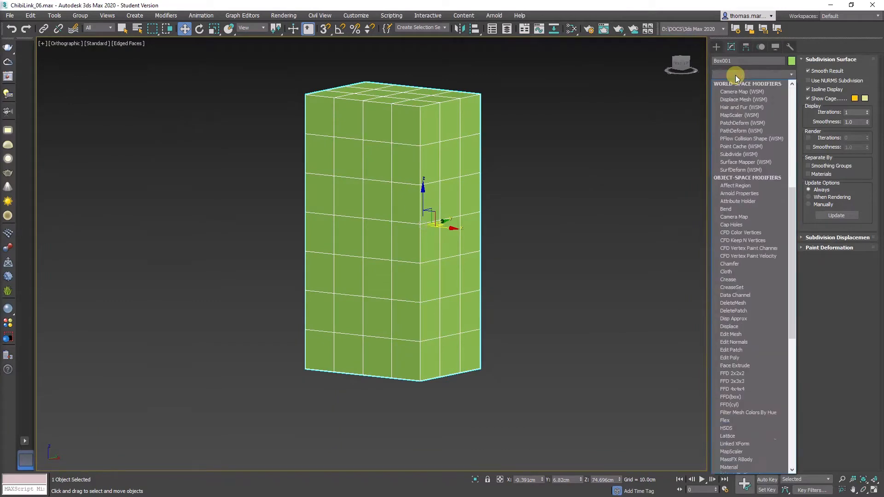
{"action": "key", "text": "Return"}
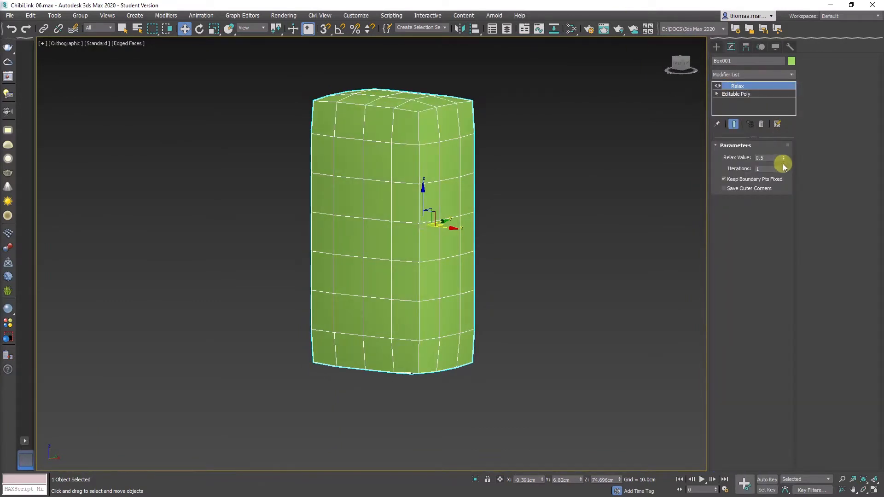
{"action": "mouse_move", "coordinate": [785, 158]}
{"action": "left_mouse_down"}
{"action": "mouse_move", "coordinate": [786, 132]}
{"action": "mouse_move", "coordinate": [787, 147]}
{"action": "left_mouse_up"}
{"action": "mouse_move", "coordinate": [407, 278]}
{"action": "middle_mouse_down", "text": "alt"}
{"action": "mouse_move", "coordinate": [427, 280]}
{"action": "mouse_move", "coordinate": [336, 282]}
{"action": "mouse_move", "coordinate": [405, 281]}
{"action": "middle_mouse_up", "text": "alt"}
{"action": "left_click", "coordinate": [784, 167]}
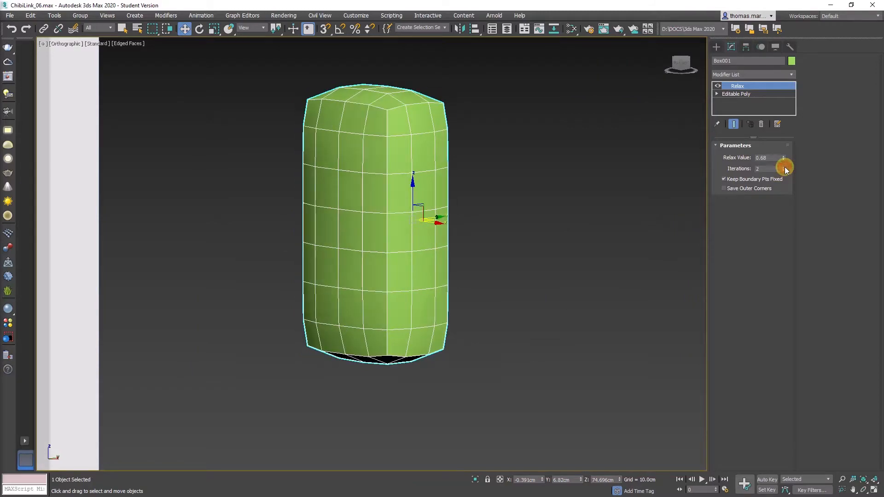
Raise the relax value to 1.0 and collapse the relaxed box to an Editable Poly
{"action": "middle_click_drag", "start_coordinate": [513, 192], "coordinate": [370, 223], "text": "alt"}
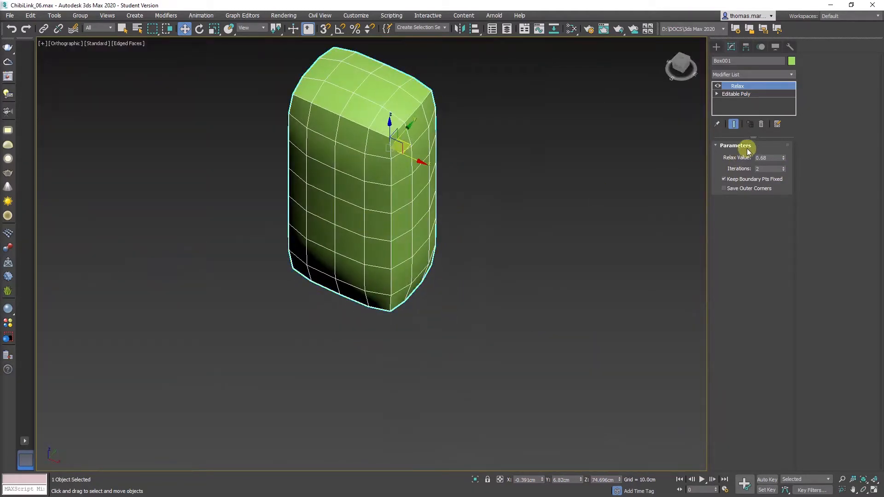
{"action": "left_click_drag", "start_coordinate": [783, 158], "coordinate": [786, 137]}
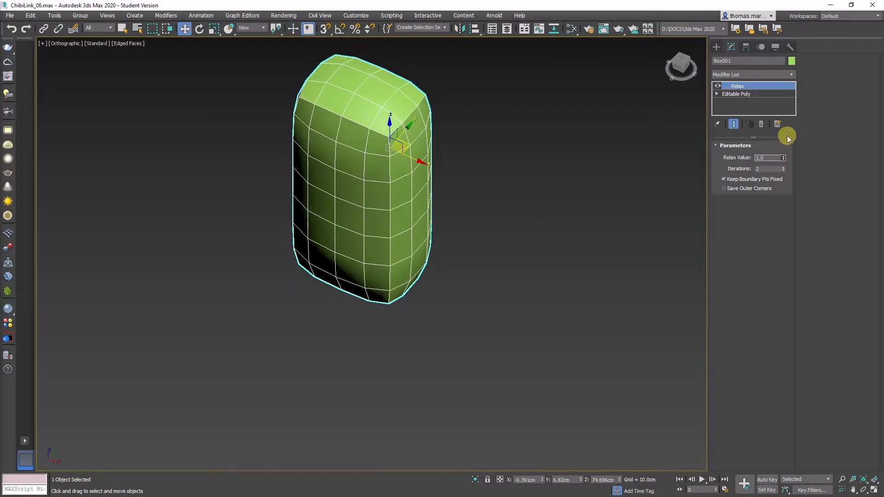
{"action": "middle_click_drag", "start_coordinate": [365, 219], "coordinate": [389, 243], "text": "alt"}
{"action": "right_click", "coordinate": [389, 241]}
{"action": "mouse_move", "coordinate": [437, 336]}
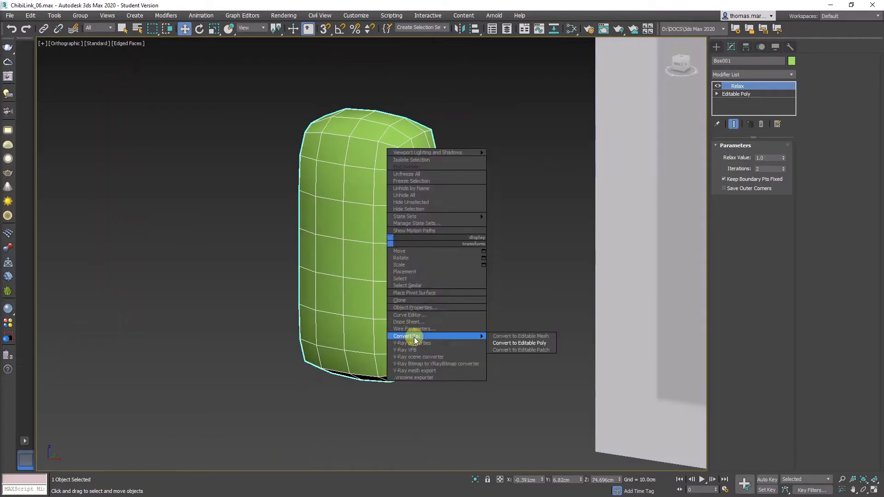
{"action": "left_click", "coordinate": [526, 343]}
{"action": "left_click", "coordinate": [774, 76]}
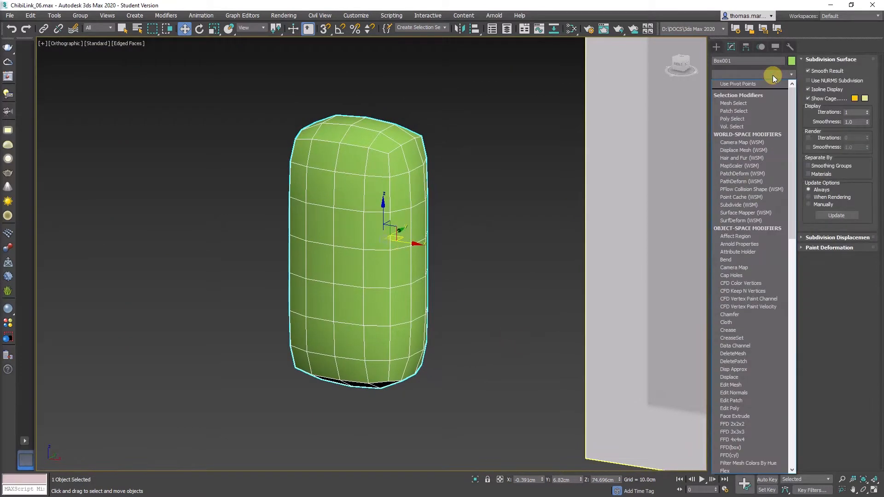
{"action": "key", "text": "f"}
{"action": "key", "text": "f"}
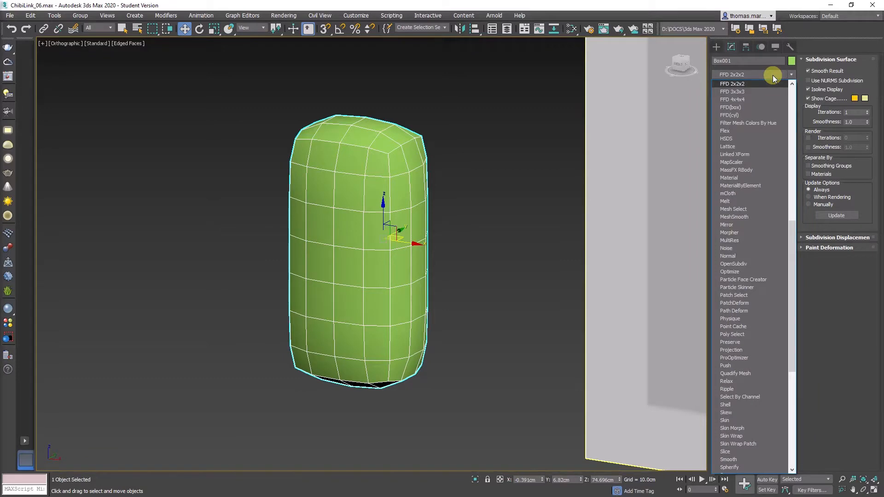
{"action": "left_click", "coordinate": [737, 101]}
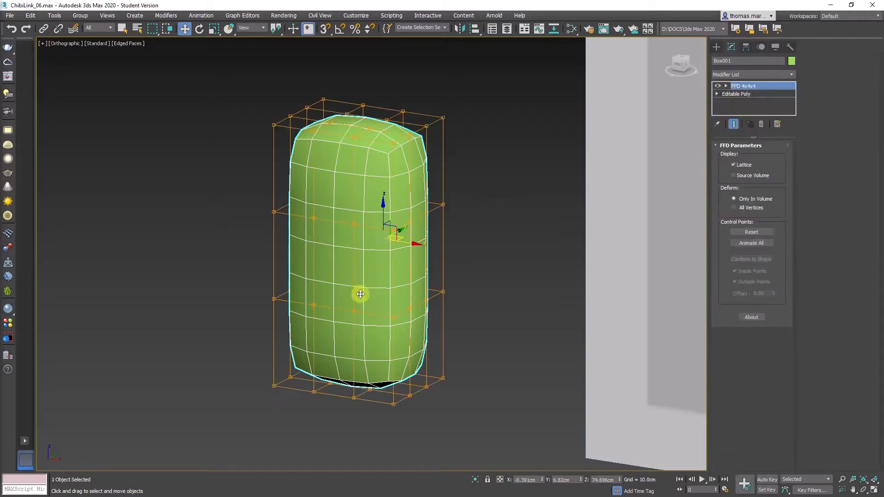
{"action": "middle_click_drag", "start_coordinate": [342, 307], "coordinate": [360, 299], "text": "alt"}
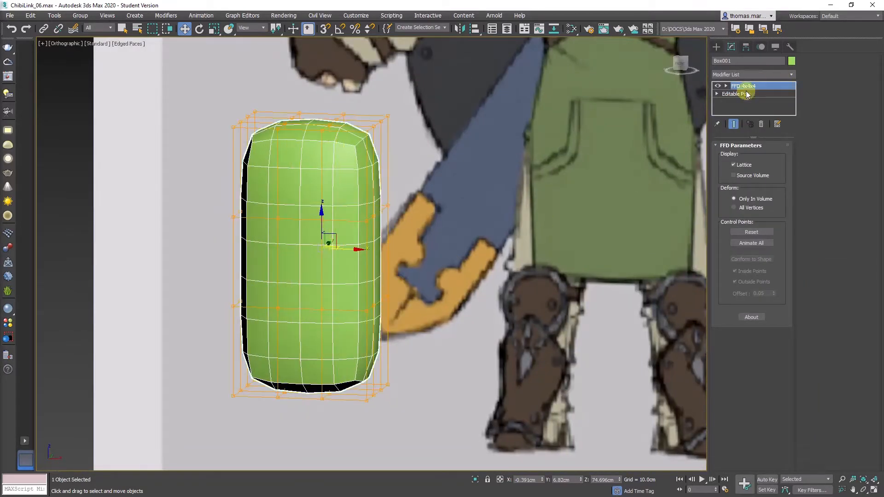
{"action": "left_click", "coordinate": [760, 122]}
Apply an FFD 2x2x2 modifier to the box and scale its lower control points slightly wider in the front view
{"action": "left_click", "coordinate": [754, 74]}
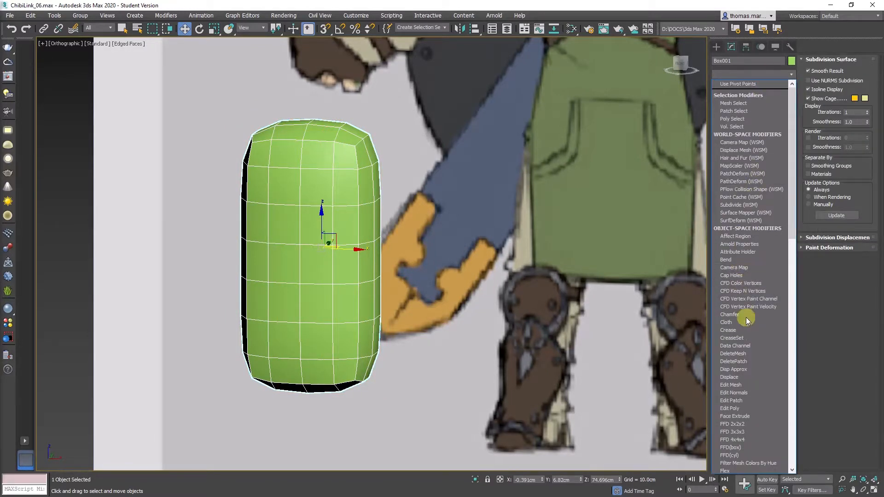
{"action": "left_click", "coordinate": [732, 424]}
{"action": "key", "text": "alt+w"}
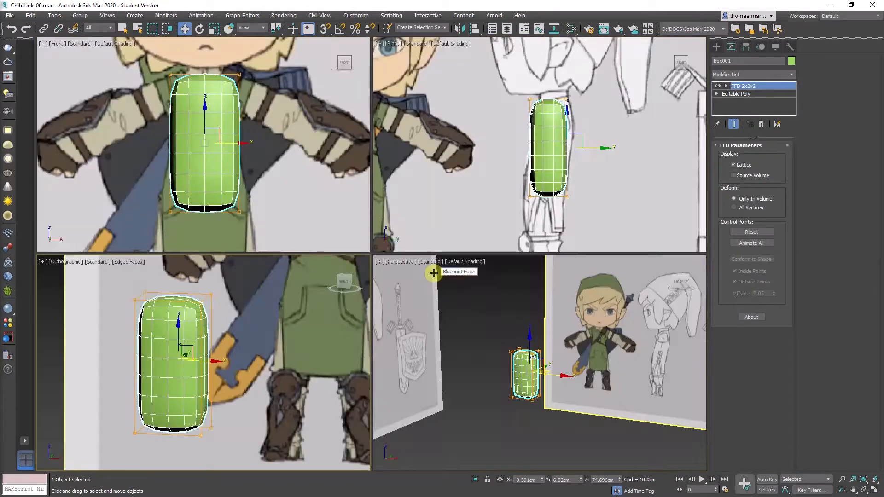
{"action": "left_click", "coordinate": [231, 175]}
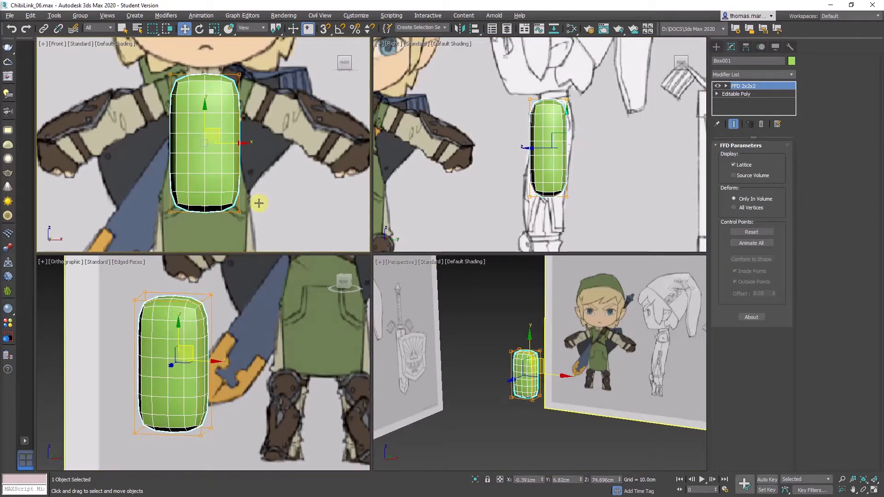
{"action": "key", "text": "1"}
{"action": "left_click_drag", "start_coordinate": [280, 190], "coordinate": [114, 231]}
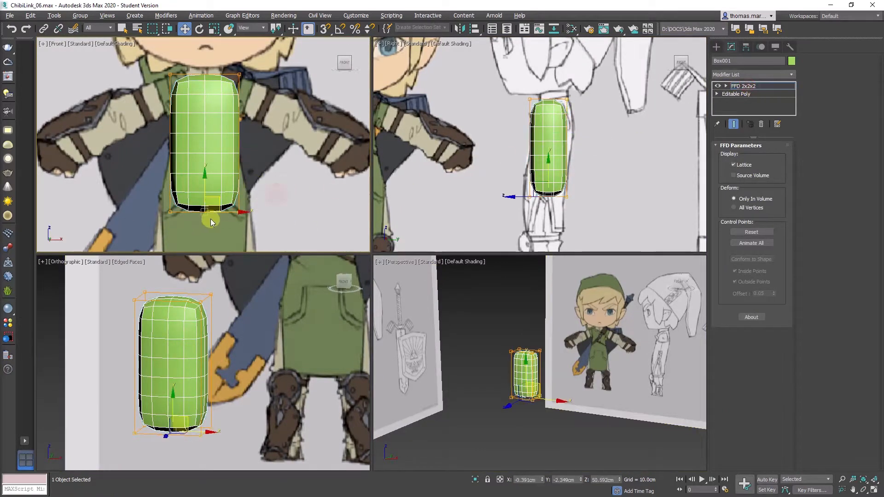
{"action": "key", "text": "r"}
{"action": "left_click_drag", "start_coordinate": [242, 207], "coordinate": [253, 208]}
Shift the upper FFD control points about 3.5 cm backward in the side view to follow the drawing's torso
{"action": "scroll", "coordinate": [570, 131], "scroll_direction": "up", "scroll_amount": 5}
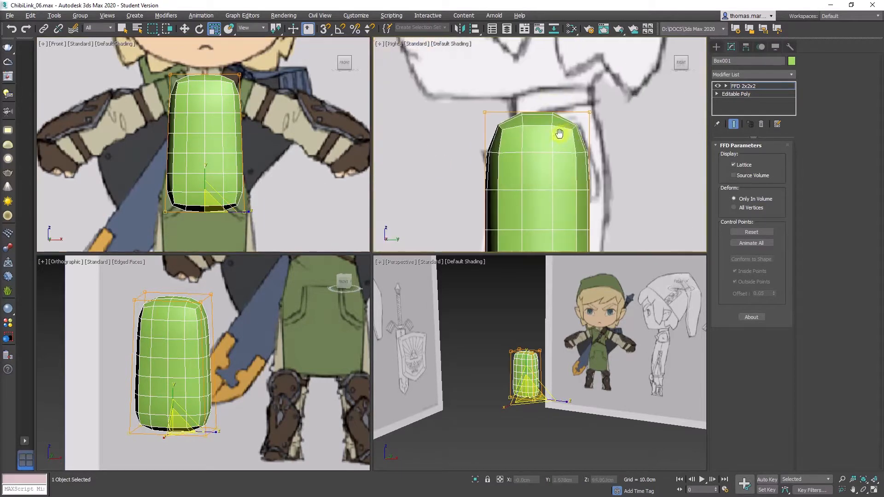
{"action": "left_click_drag", "start_coordinate": [630, 92], "coordinate": [441, 141]}
{"action": "key", "text": "w"}
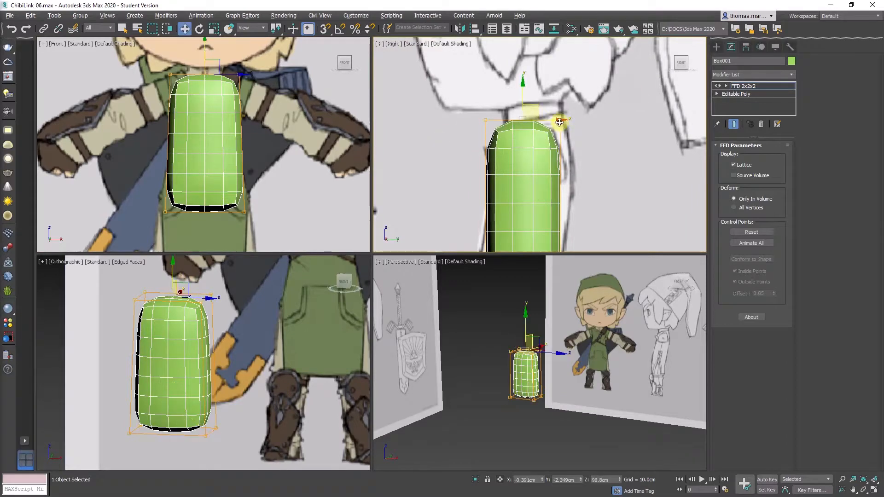
{"action": "left_click_drag", "start_coordinate": [556, 121], "coordinate": [570, 121]}
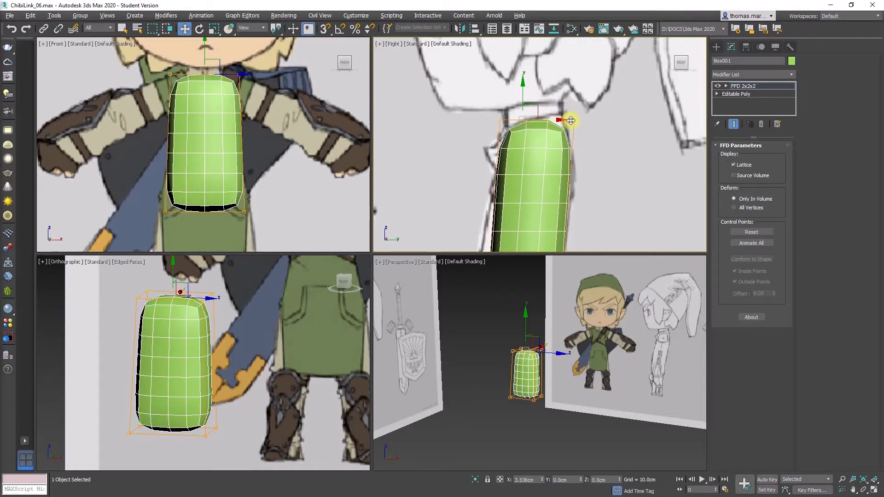
Move the lower front FFD control points about 2.3 cm forward in the side view to match the drawing
{"action": "middle_click_drag", "start_coordinate": [512, 214], "coordinate": [507, 127]}
{"action": "scroll", "coordinate": [507, 125], "scroll_direction": "down", "scroll_amount": 5}
{"action": "scroll", "coordinate": [506, 166], "scroll_direction": "up", "scroll_amount": 5}
{"action": "left_click_drag", "start_coordinate": [494, 169], "coordinate": [424, 213]}
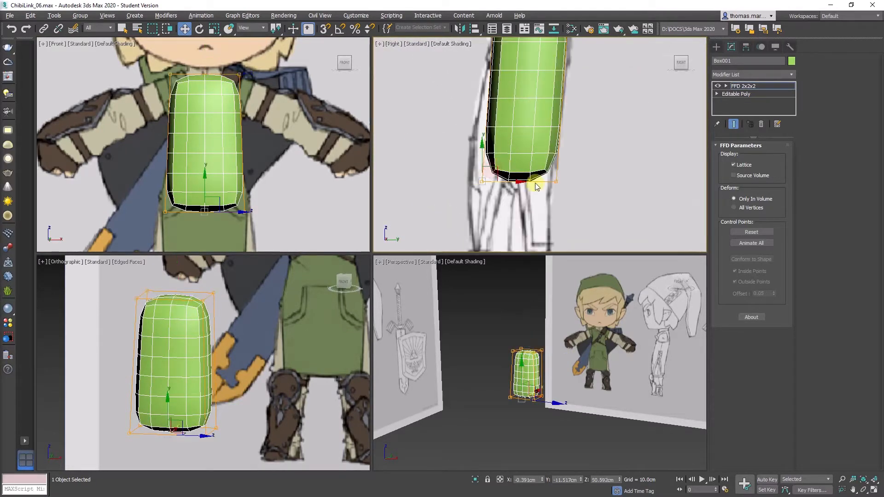
{"action": "left_click_drag", "start_coordinate": [512, 184], "coordinate": [502, 184]}
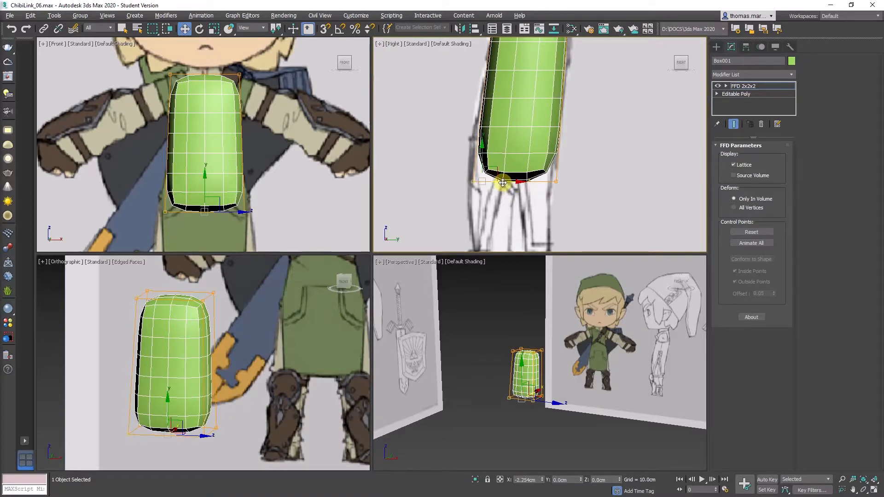
Fine-tune the lower FFD control points against the side drawing and collapse the box to an Editable Poly
{"action": "left_click_drag", "start_coordinate": [566, 201], "coordinate": [570, 169]}
{"action": "scroll", "coordinate": [415, 232], "scroll_direction": "down", "scroll_amount": 3}
{"action": "middle_click_drag", "start_coordinate": [438, 176], "coordinate": [451, 151]}
{"action": "scroll", "coordinate": [445, 185], "scroll_direction": "down", "scroll_amount": 2}
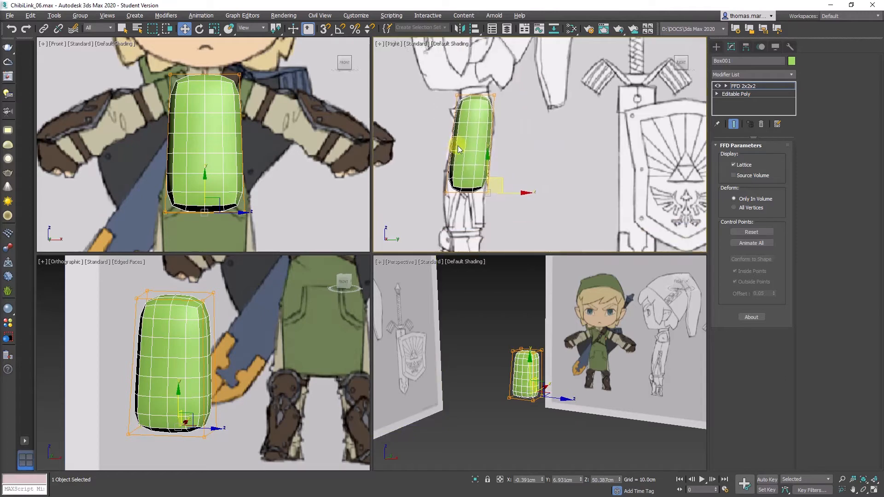
{"action": "scroll", "coordinate": [464, 151], "scroll_direction": "up", "scroll_amount": 2}
{"action": "left_click_drag", "start_coordinate": [438, 206], "coordinate": [446, 188]}
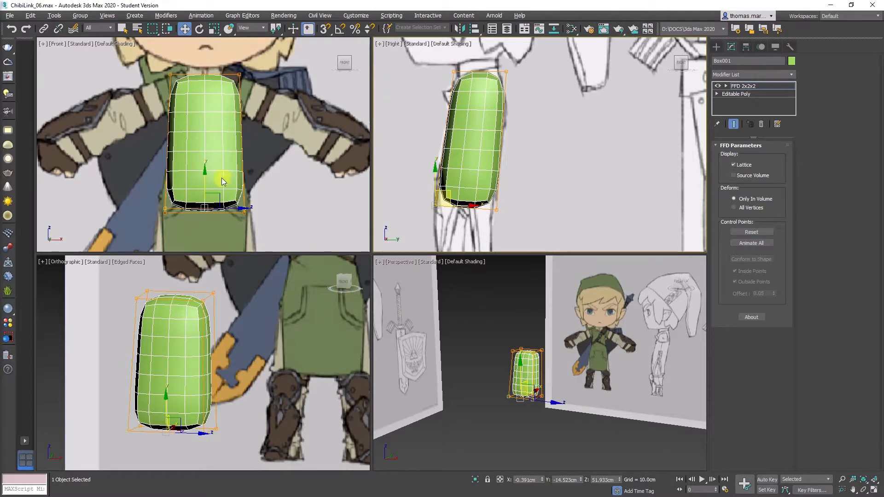
{"action": "right_click", "coordinate": [747, 95]}
{"action": "left_click", "coordinate": [764, 170]}
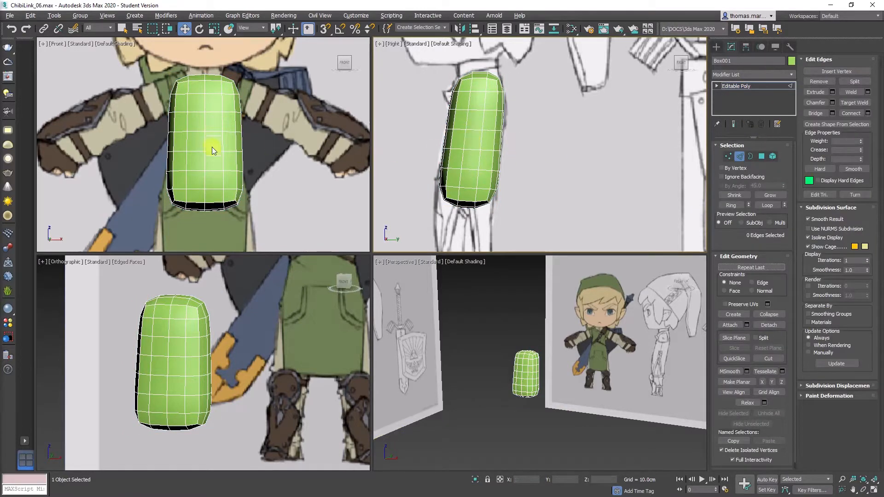
Select the horizontal edge loop around the waist and enable soft selection with a 16.4 cm falloff
{"action": "double_click", "coordinate": [212, 132]}
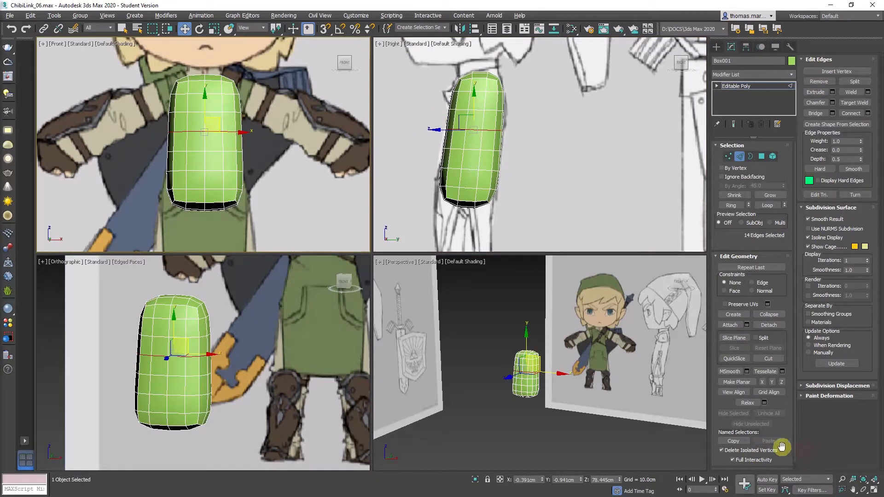
{"action": "left_click_drag", "start_coordinate": [781, 446], "coordinate": [775, 412]}
{"action": "left_click", "coordinate": [728, 466]}
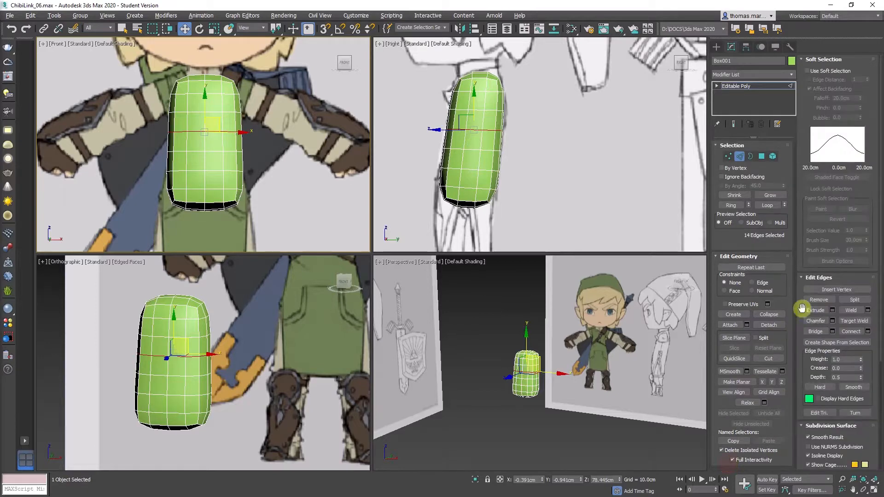
{"action": "left_click", "coordinate": [818, 73]}
{"action": "left_click_drag", "start_coordinate": [860, 98], "coordinate": [862, 107]}
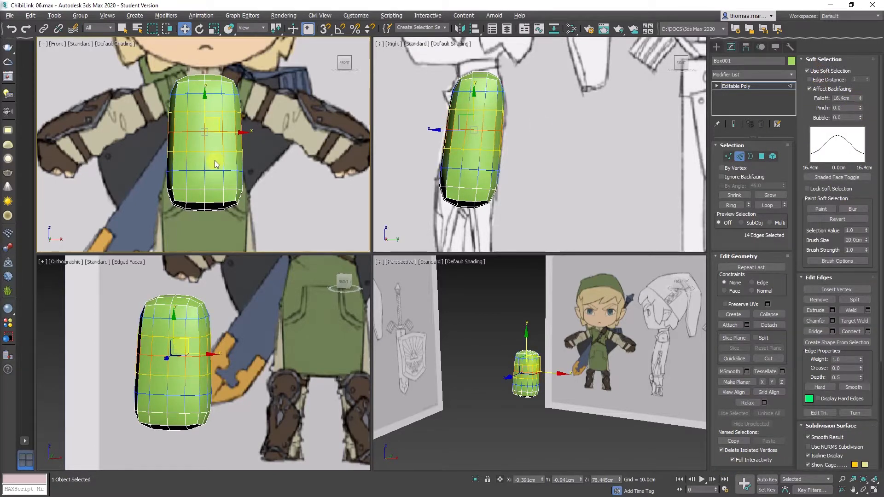
Scale the soft-selected waist loop narrower in both the front and side views
{"action": "key", "text": "r"}
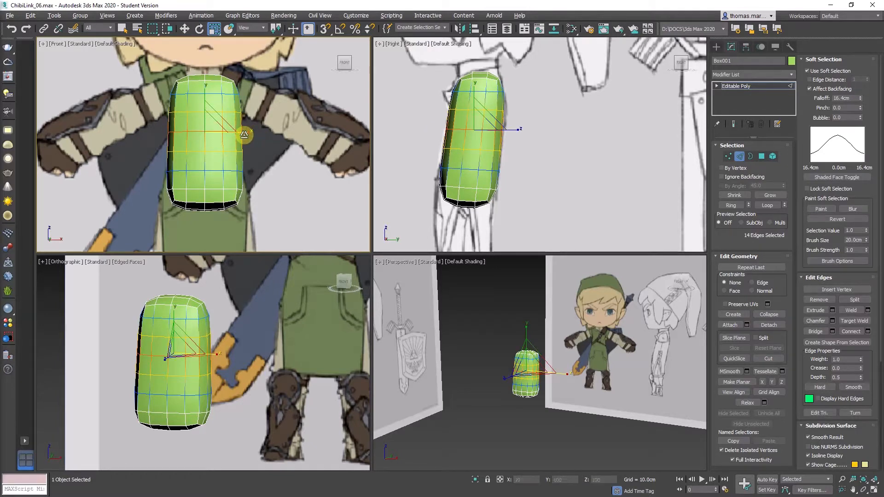
{"action": "left_click_drag", "start_coordinate": [244, 134], "coordinate": [245, 146]}
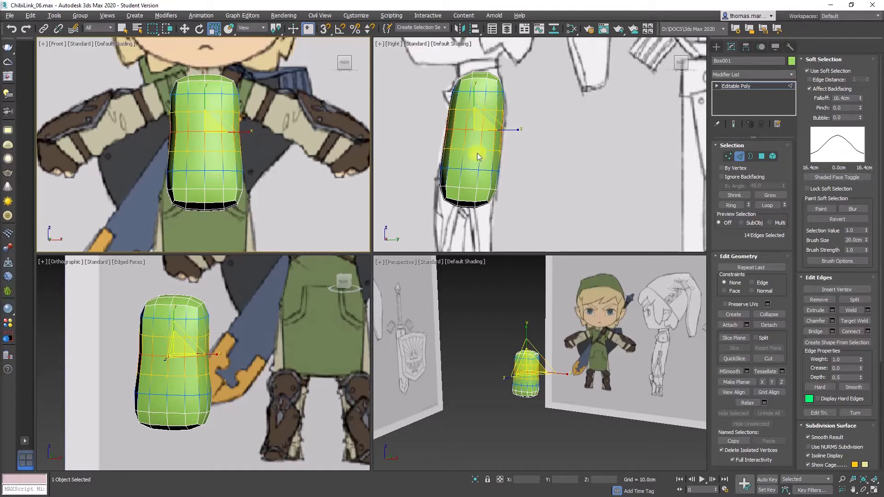
{"action": "left_click", "coordinate": [482, 121]}
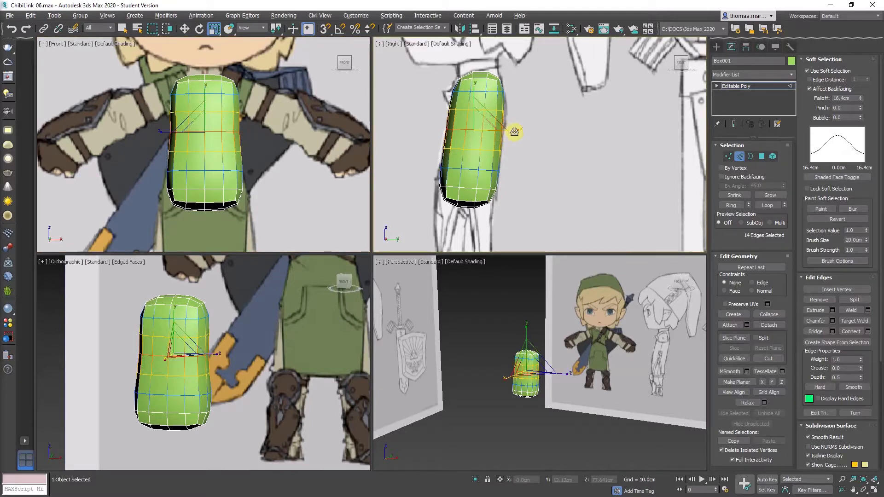
{"action": "left_click_drag", "start_coordinate": [514, 132], "coordinate": [488, 171]}
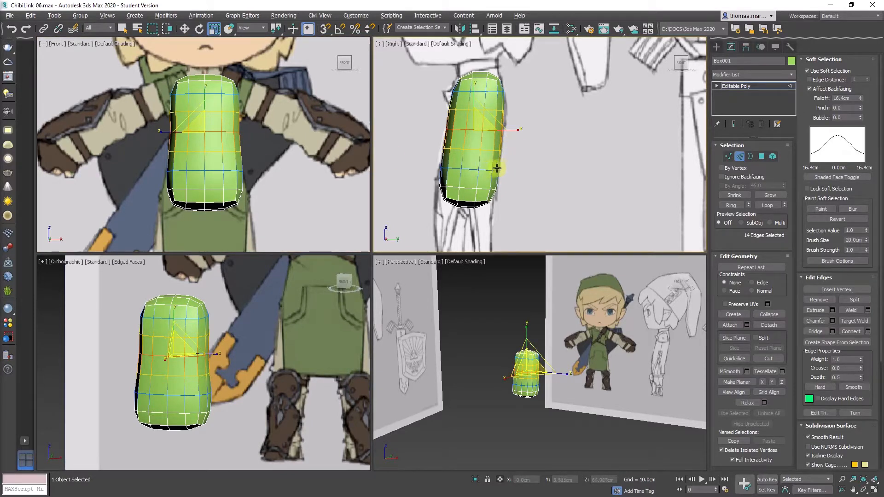
Move the torso's back vertices in the side view with soft selection to follow the back curve of the drawing
{"action": "key", "text": "1"}
{"action": "key", "text": "w"}
{"action": "scroll", "coordinate": [503, 169], "scroll_direction": "up", "scroll_amount": 4}
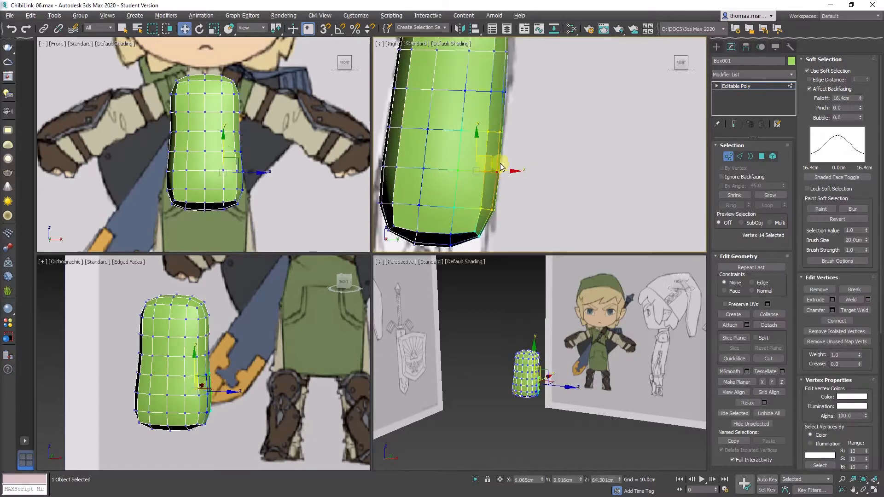
{"action": "mouse_move", "coordinate": [492, 157]}
{"action": "left_mouse_down"}
{"action": "mouse_move", "coordinate": [495, 177]}
{"action": "mouse_move", "coordinate": [480, 156]}
{"action": "left_mouse_up"}
{"action": "key", "text": "ctrl+z"}
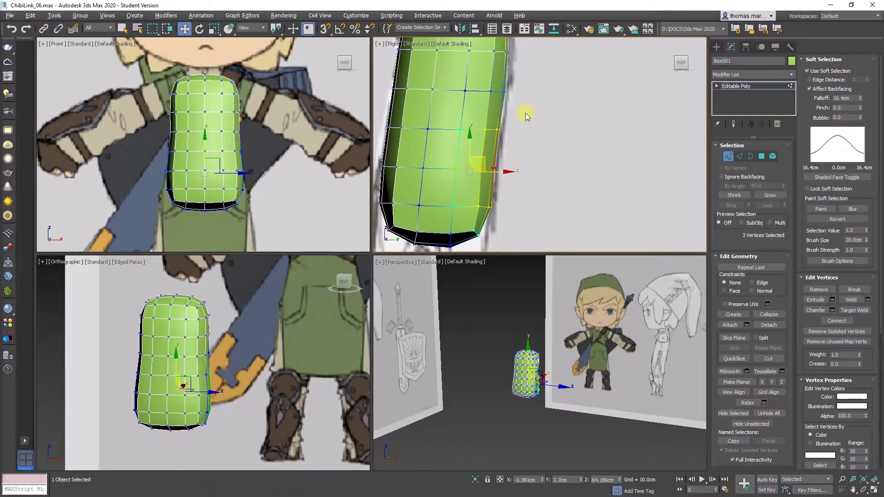
{"action": "left_click_drag", "start_coordinate": [524, 108], "coordinate": [493, 72]}
{"action": "left_click", "coordinate": [526, 111]}
{"action": "middle_click_drag", "start_coordinate": [494, 72], "coordinate": [473, 196]}
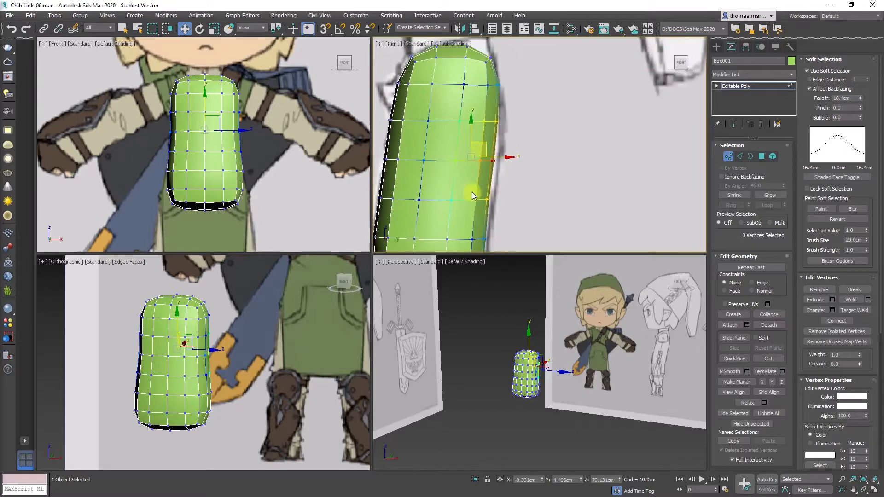
{"action": "left_click", "coordinate": [501, 121]}
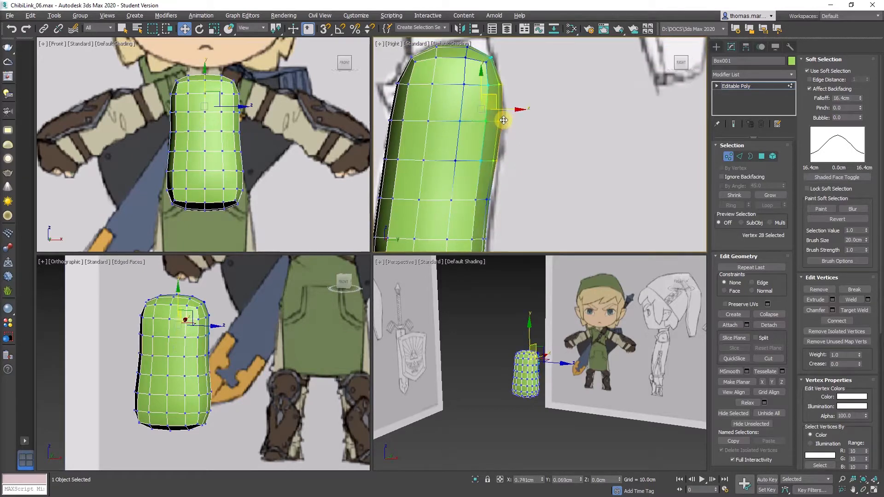
Examine the torso's shape from the side, in perspective and against the front reference drawing
{"action": "scroll", "coordinate": [436, 109], "scroll_direction": "down", "scroll_amount": 3}
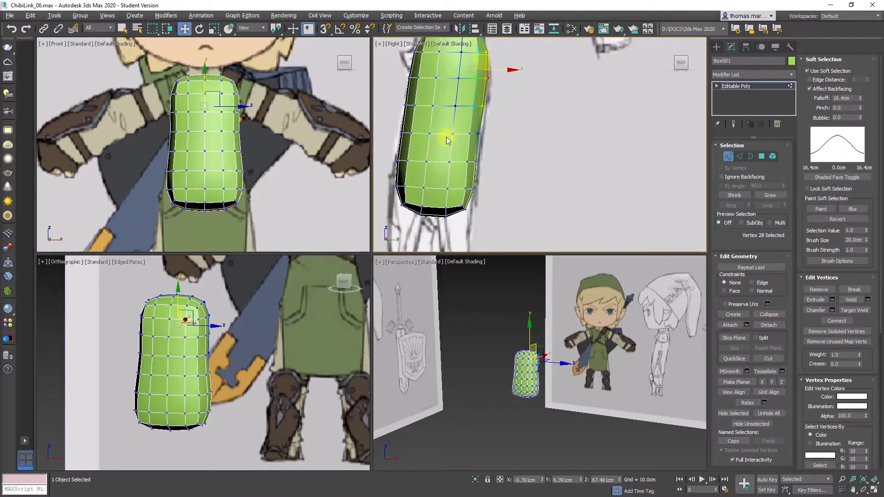
{"action": "middle_click_drag", "start_coordinate": [431, 187], "coordinate": [462, 82]}
{"action": "scroll", "coordinate": [464, 86], "scroll_direction": "down", "scroll_amount": 2}
{"action": "scroll", "coordinate": [461, 145], "scroll_direction": "up", "scroll_amount": 2}
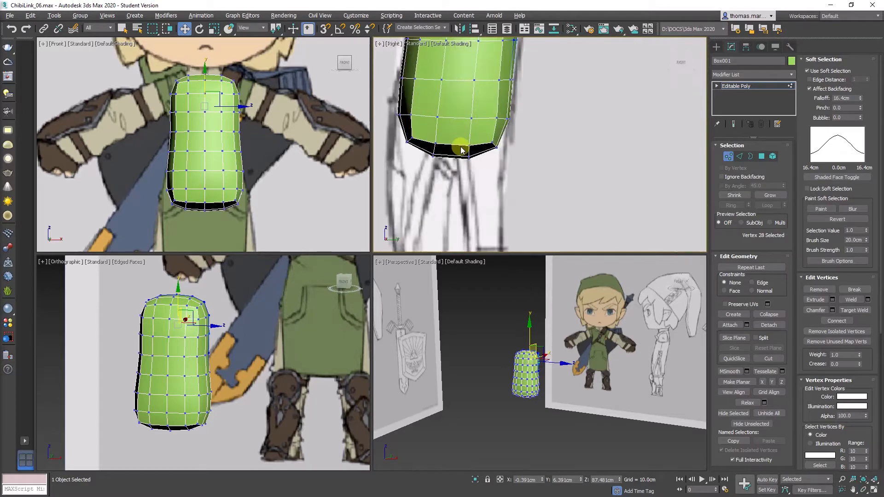
{"action": "middle_click_drag", "start_coordinate": [454, 133], "coordinate": [458, 167]}
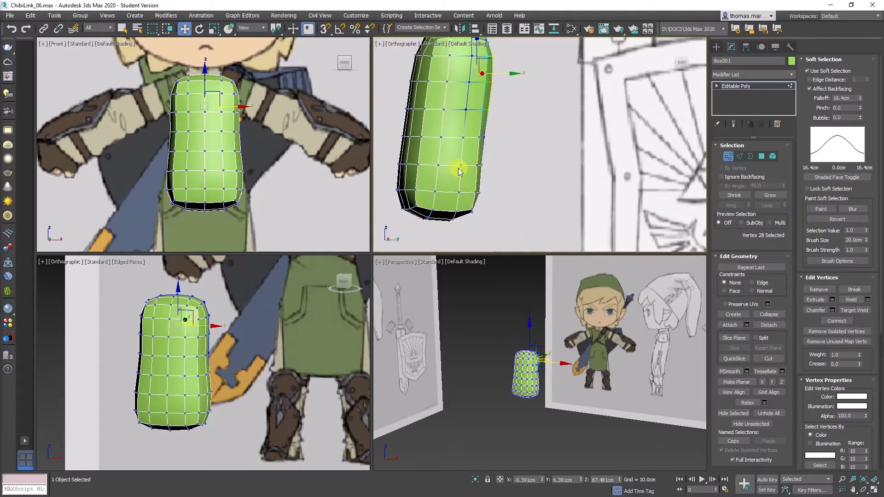
{"action": "key", "text": "shift+z"}
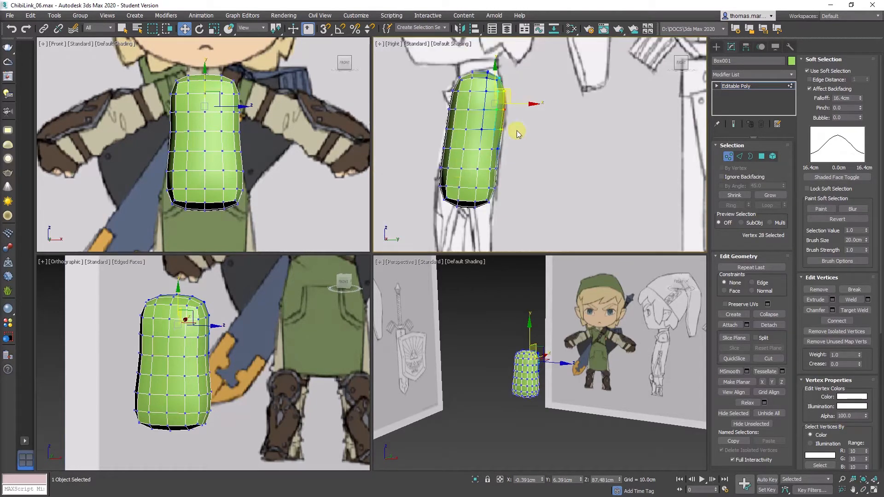
{"action": "middle_click_drag", "start_coordinate": [510, 346], "coordinate": [497, 343], "text": "alt"}
{"action": "key", "text": "alt+w"}
{"action": "scroll", "coordinate": [319, 265], "scroll_direction": "up", "scroll_amount": 5}
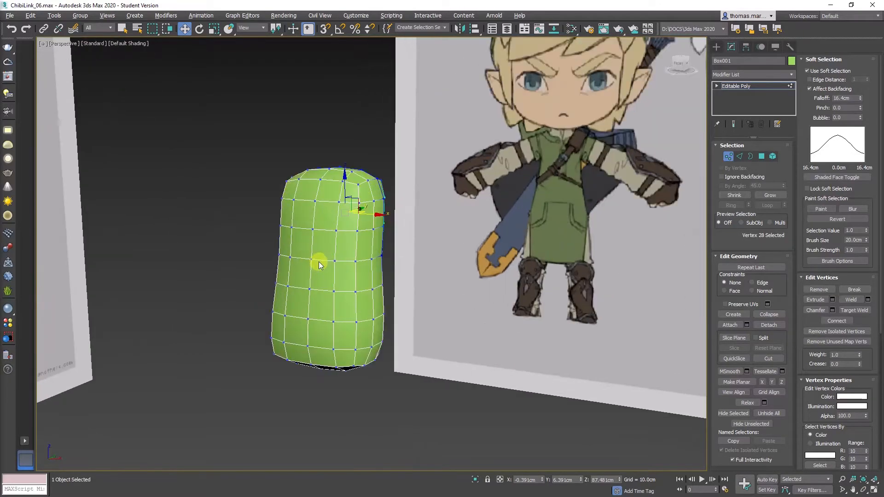
{"action": "mouse_move", "coordinate": [319, 262]}
{"action": "middle_mouse_down", "text": "alt"}
{"action": "mouse_move", "coordinate": [392, 273]}
{"action": "mouse_move", "coordinate": [469, 261]}
{"action": "mouse_move", "coordinate": [347, 261]}
{"action": "mouse_move", "coordinate": [388, 275]}
{"action": "middle_mouse_up", "text": "alt"}
{"action": "key", "text": "alt+w"}
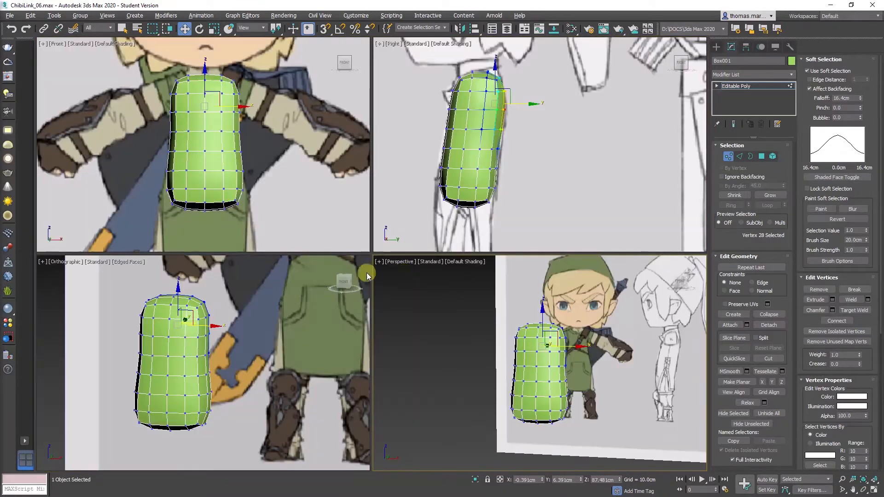
{"action": "scroll", "coordinate": [225, 336], "scroll_direction": "up", "scroll_amount": 2}
{"action": "key", "text": "alt+w"}
{"action": "scroll", "coordinate": [377, 239], "scroll_direction": "down", "scroll_amount": 2}
{"action": "middle_click_drag", "start_coordinate": [378, 239], "coordinate": [389, 227], "text": "alt"}
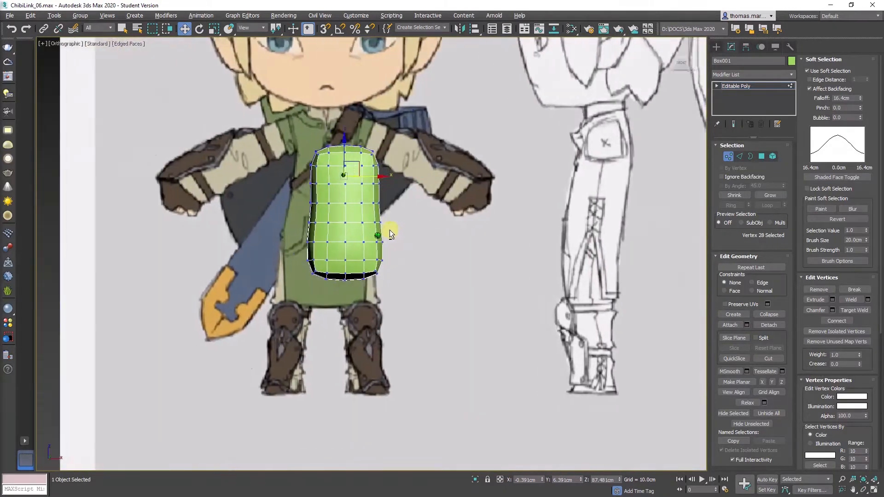
{"action": "scroll", "coordinate": [389, 227], "scroll_direction": "up", "scroll_amount": 1}
{"action": "scroll", "coordinate": [388, 230], "scroll_direction": "up", "scroll_amount": 3}
{"action": "middle_click_drag", "start_coordinate": [347, 255], "coordinate": [461, 224], "text": "alt"}
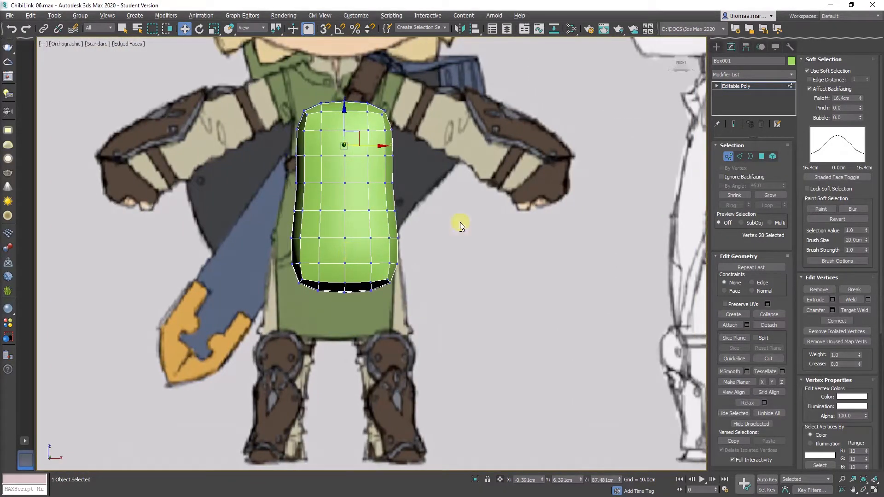
Turn off soft selection, select the torso's underside polygons by growing from the two central ones, and delete them
{"action": "left_click", "coordinate": [761, 156]}
{"action": "middle_click_drag", "start_coordinate": [385, 241], "coordinate": [346, 335], "text": "alt"}
{"action": "scroll", "coordinate": [345, 295], "scroll_direction": "up", "scroll_amount": 4}
{"action": "scroll", "coordinate": [345, 310], "scroll_direction": "down", "scroll_amount": 4}
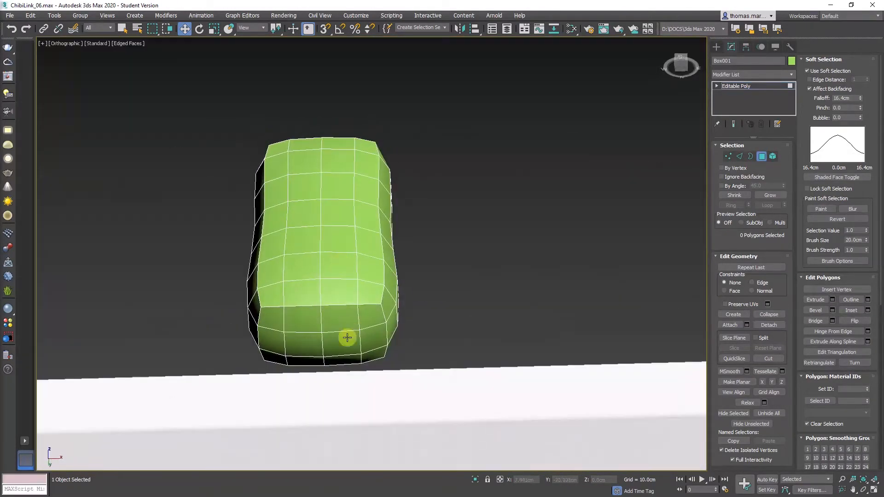
{"action": "left_click", "coordinate": [343, 343]}
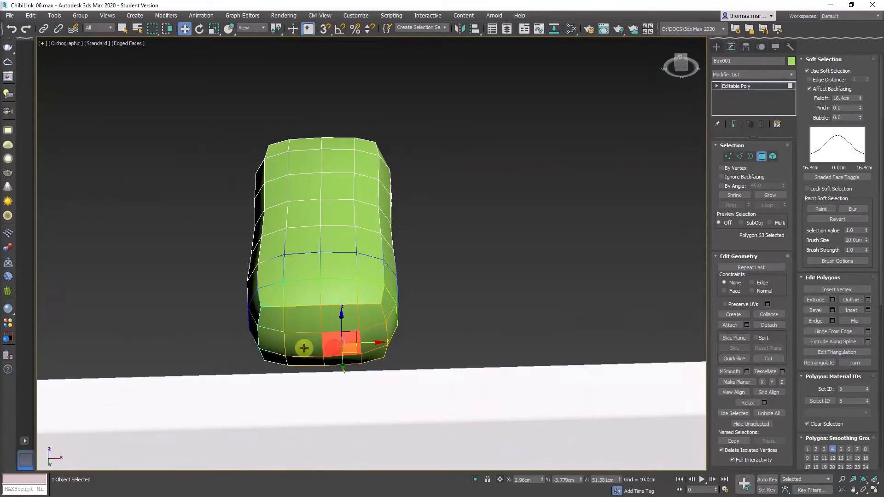
{"action": "left_click", "coordinate": [828, 72]}
{"action": "left_click", "coordinate": [824, 59]}
{"action": "middle_click_drag", "start_coordinate": [351, 325], "coordinate": [339, 318], "text": "alt"}
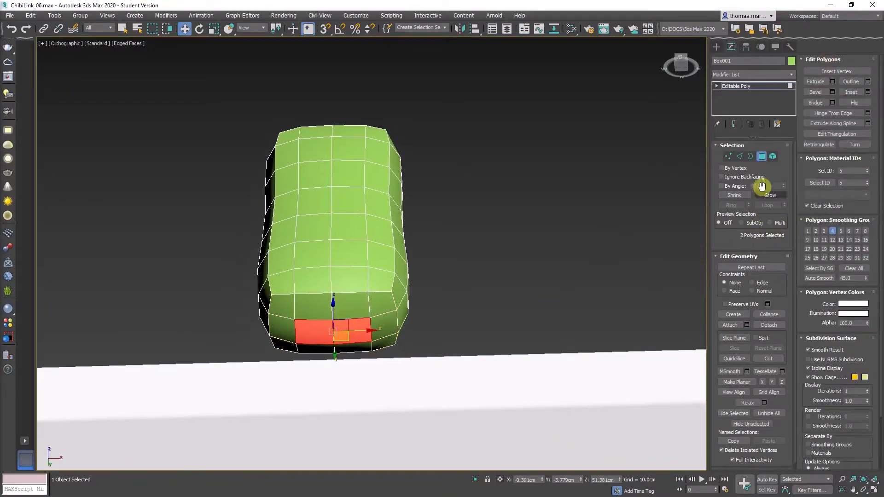
{"action": "left_click", "coordinate": [770, 195]}
{"action": "middle_click_drag", "start_coordinate": [564, 247], "coordinate": [318, 247], "text": "alt"}
{"action": "scroll", "coordinate": [370, 351], "scroll_direction": "up", "scroll_amount": 4}
{"action": "scroll", "coordinate": [369, 351], "scroll_direction": "down", "scroll_amount": 3}
{"action": "key", "text": "Delete"}
Select the side edge of the torso's open bottom and move it outward and up in the front view
{"action": "left_click", "coordinate": [378, 220]}
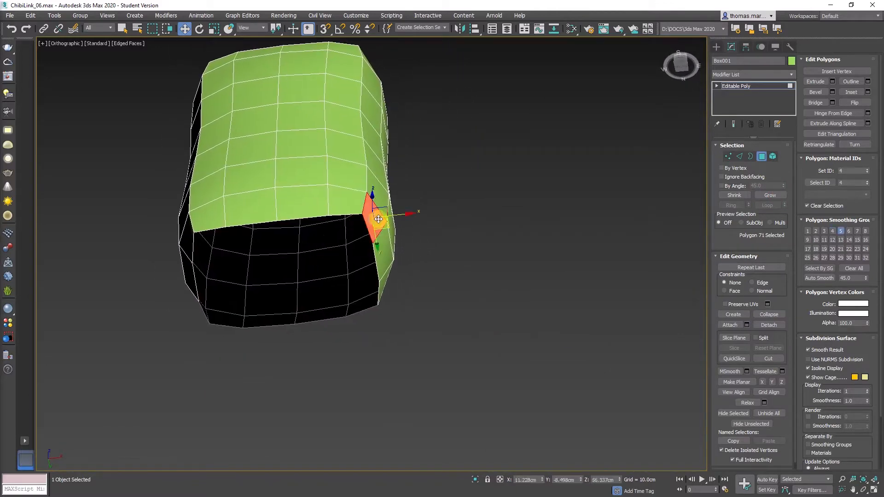
{"action": "middle_click_drag", "start_coordinate": [335, 203], "coordinate": [347, 235], "text": "alt"}
{"action": "left_click", "coordinate": [316, 205], "text": "shift"}
{"action": "middle_click_drag", "start_coordinate": [324, 190], "coordinate": [303, 258]}
{"action": "middle_click_drag", "start_coordinate": [303, 258], "coordinate": [334, 269], "text": "alt"}
{"action": "key", "text": "2"}
{"action": "left_click", "coordinate": [368, 279]}
{"action": "middle_click_drag", "start_coordinate": [328, 232], "coordinate": [336, 256], "text": "alt"}
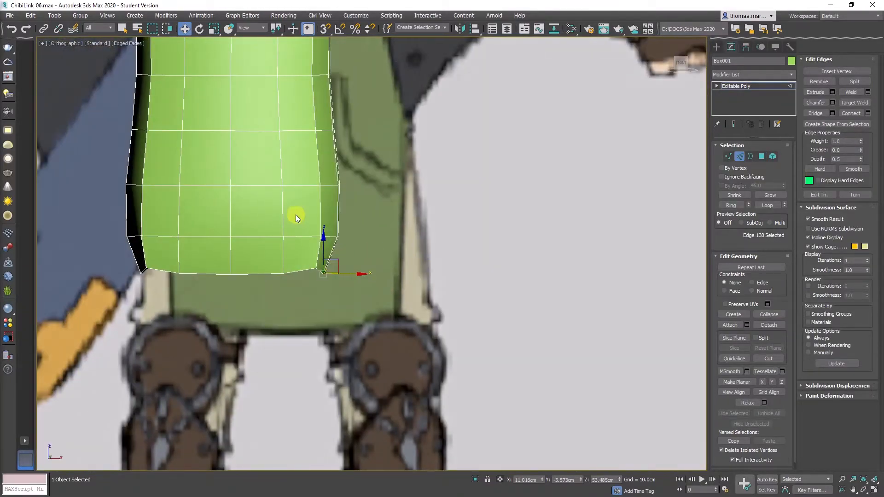
{"action": "key", "text": "alt+w"}
{"action": "middle_click", "coordinate": [302, 144]}
{"action": "key", "text": "alt+w"}
{"action": "middle_click_drag", "start_coordinate": [453, 360], "coordinate": [451, 357]}
{"action": "scroll", "coordinate": [451, 358], "scroll_direction": "up", "scroll_amount": 4}
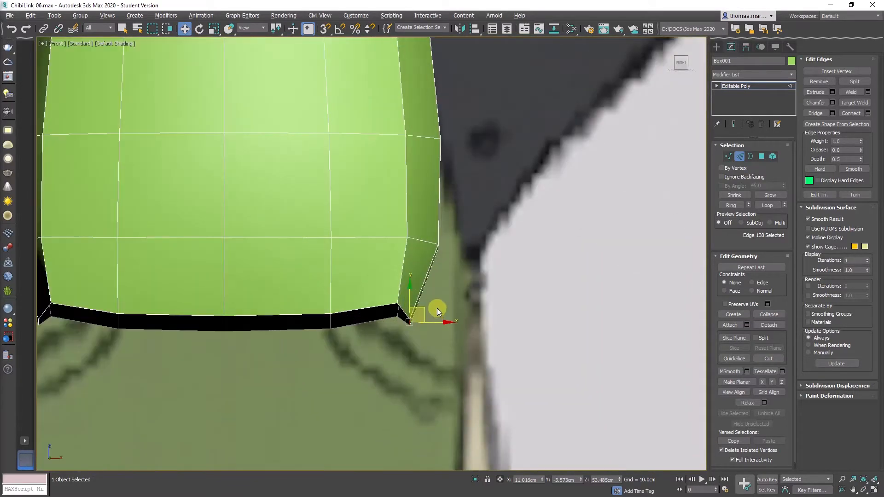
{"action": "left_click_drag", "start_coordinate": [424, 309], "coordinate": [463, 280]}
Move the neighbouring vertices at the torso's lower corner outward and up to slant the leg opening along the hip
{"action": "key", "text": "1"}
{"action": "mouse_move", "coordinate": [454, 218]}
{"action": "left_mouse_down"}
{"action": "mouse_move", "coordinate": [421, 255]}
{"action": "mouse_move", "coordinate": [464, 226]}
{"action": "left_mouse_up"}
{"action": "mouse_move", "coordinate": [471, 277]}
{"action": "left_mouse_down"}
{"action": "mouse_move", "coordinate": [430, 313]}
{"action": "mouse_move", "coordinate": [470, 276]}
{"action": "left_mouse_up"}
{"action": "left_click_drag", "start_coordinate": [407, 334], "coordinate": [424, 289]}
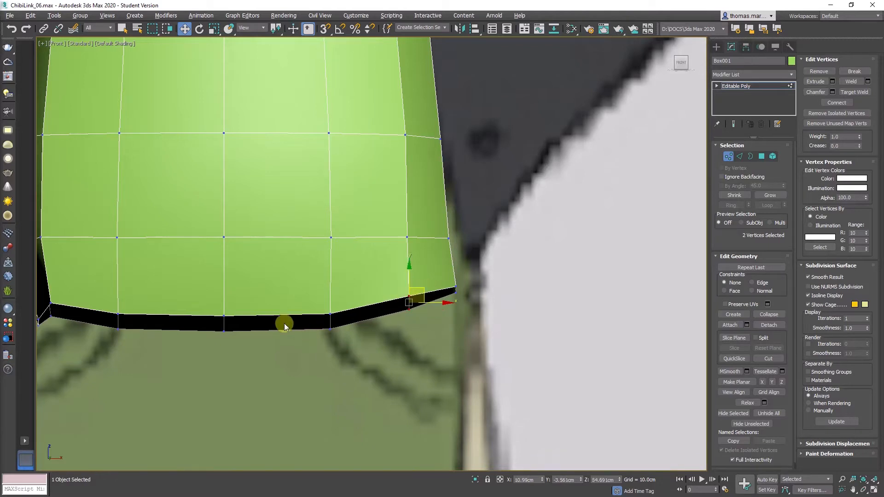
Bridge the middle front and back edges of the open bottom to form a crotch strip between the leg openings
{"action": "scroll", "coordinate": [405, 315], "scroll_direction": "down", "scroll_amount": 2}
{"action": "middle_click_drag", "start_coordinate": [268, 321], "coordinate": [396, 287]}
{"action": "scroll", "coordinate": [514, 261], "scroll_direction": "up", "scroll_amount": 1}
{"action": "scroll", "coordinate": [511, 265], "scroll_direction": "down", "scroll_amount": 2}
{"action": "scroll", "coordinate": [409, 282], "scroll_direction": "up", "scroll_amount": 1}
{"action": "key", "text": "2"}
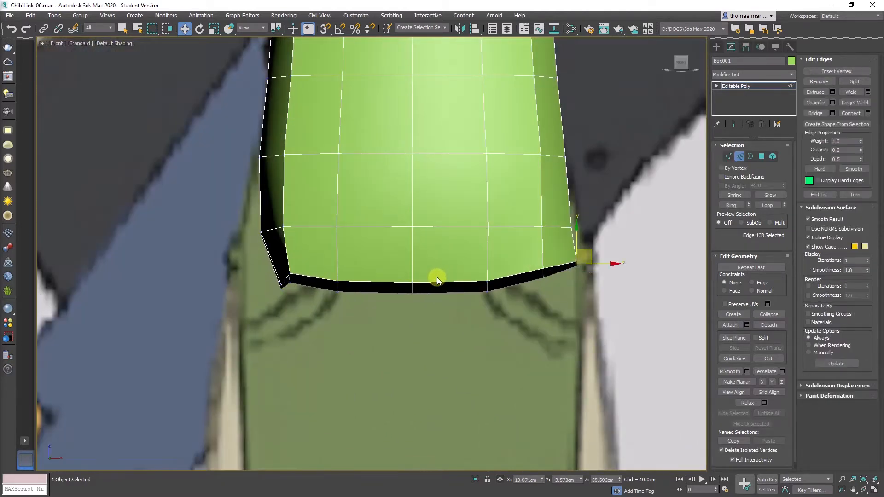
{"action": "left_click_drag", "start_coordinate": [437, 278], "coordinate": [441, 302]}
{"action": "left_click_drag", "start_coordinate": [375, 277], "coordinate": [389, 302], "text": "ctrl"}
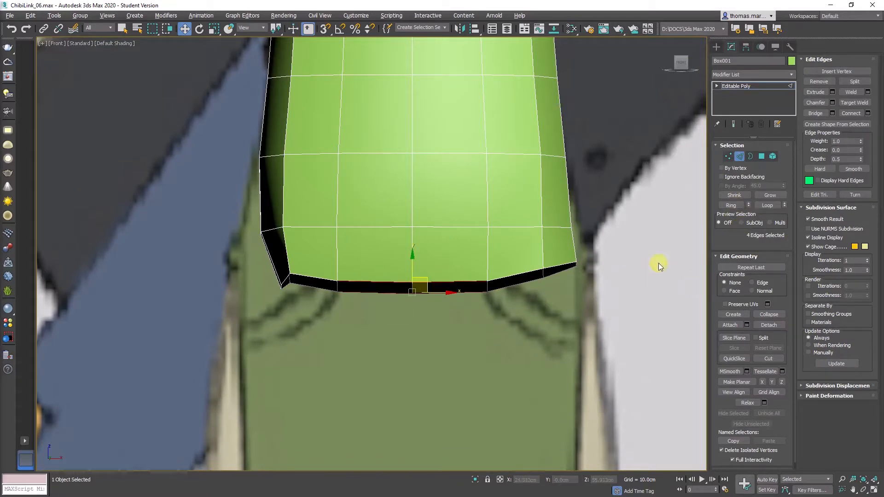
{"action": "left_click_drag", "start_coordinate": [351, 327], "coordinate": [179, 166]}
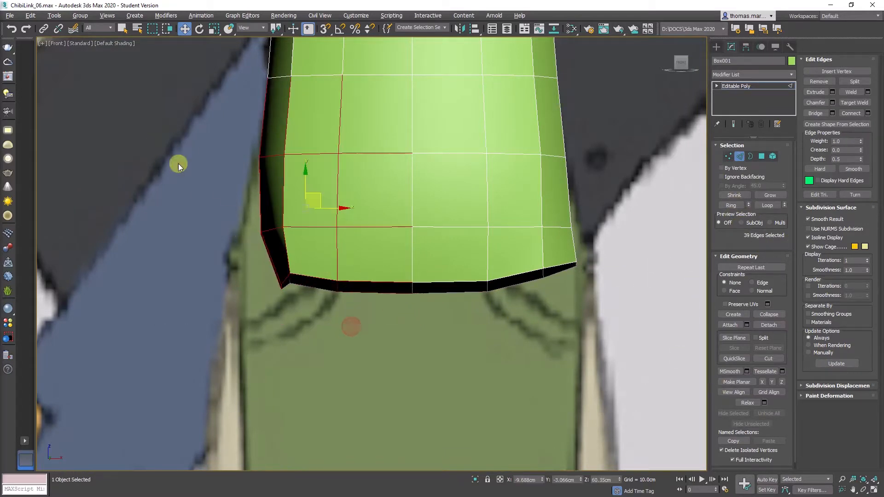
{"action": "left_click_drag", "start_coordinate": [415, 303], "coordinate": [369, 269]}
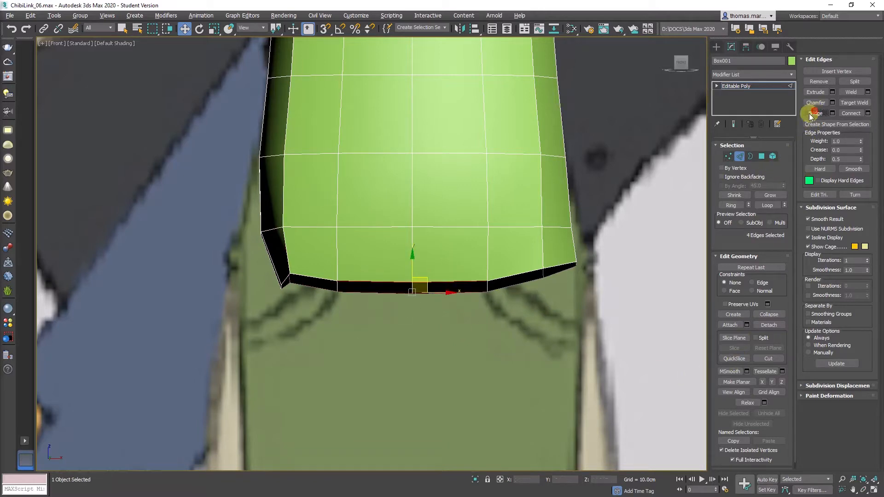
{"action": "scroll", "coordinate": [438, 239], "scroll_direction": "up", "scroll_amount": 4}
{"action": "scroll", "coordinate": [442, 254], "scroll_direction": "down", "scroll_amount": 6}
{"action": "middle_click_drag", "start_coordinate": [406, 252], "coordinate": [441, 258], "text": "alt"}
Select the ring of edges along the crotch strip and connect them to subdivide it
{"action": "left_click", "coordinate": [434, 270]}
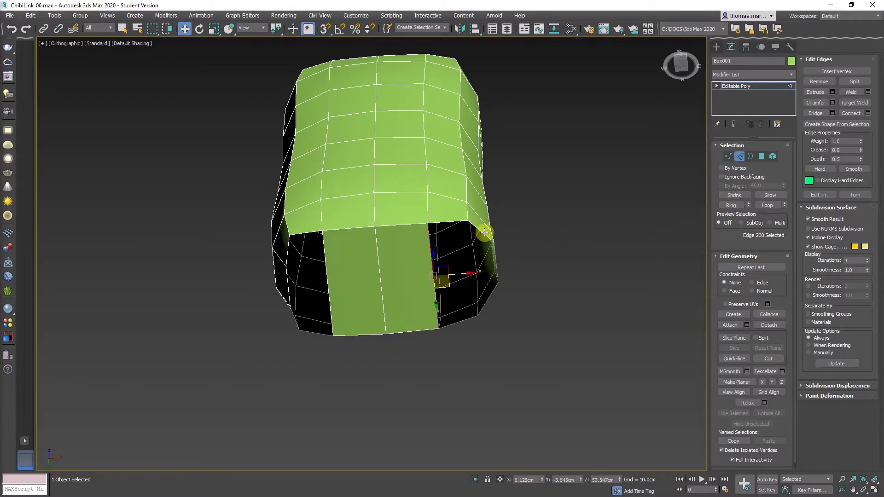
{"action": "key", "text": "3"}
{"action": "left_click", "coordinate": [433, 233]}
{"action": "middle_click_drag", "start_coordinate": [432, 233], "coordinate": [379, 303], "text": "alt"}
{"action": "scroll", "coordinate": [382, 322], "scroll_direction": "up", "scroll_amount": 3}
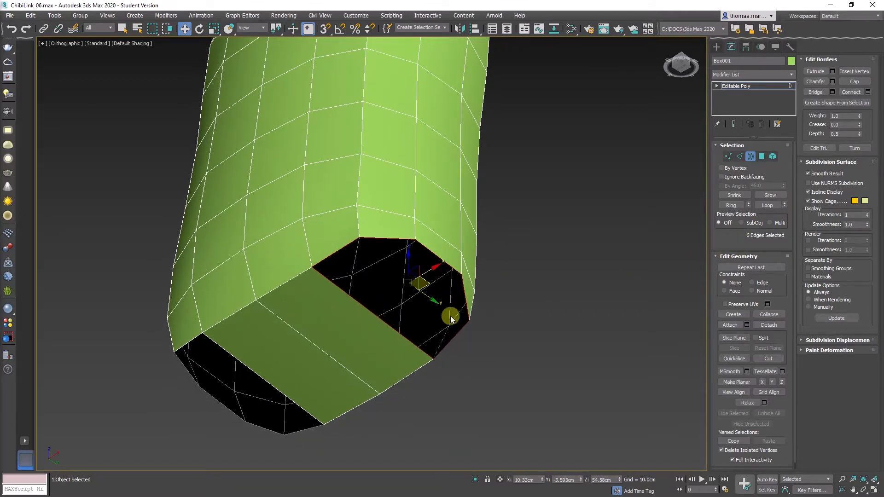
{"action": "key", "text": "2"}
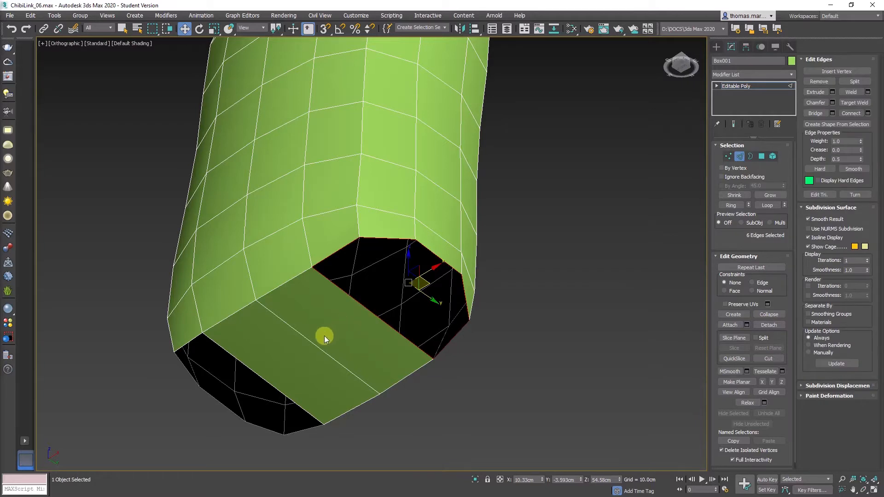
{"action": "left_click", "coordinate": [316, 345]}
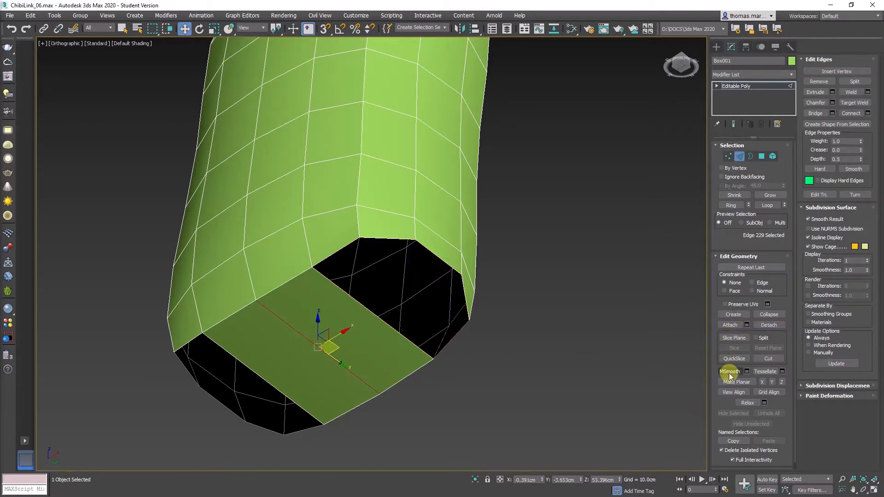
{"action": "left_click", "coordinate": [731, 206]}
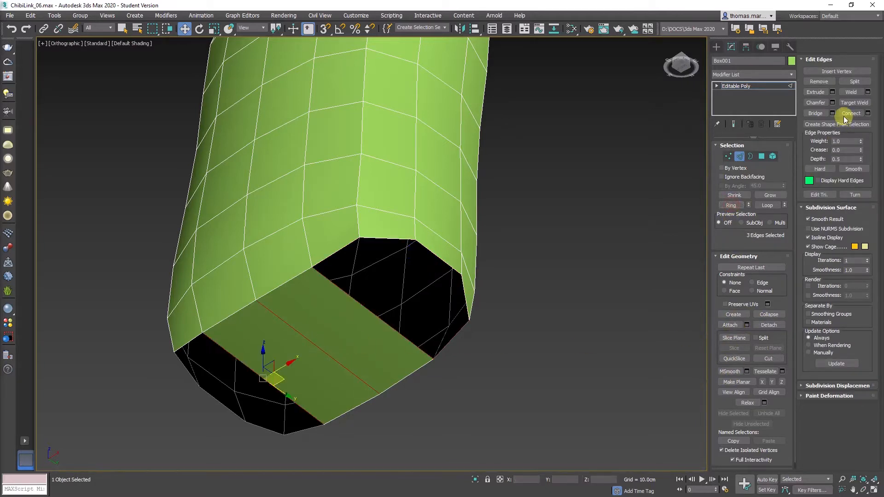
{"action": "left_click", "coordinate": [868, 113]}
Move the middle of the crotch strip downward to lower the crotch between the leg openings
{"action": "left_click", "coordinate": [376, 299]}
{"action": "middle_click_drag", "start_coordinate": [376, 298], "coordinate": [350, 295], "text": "alt"}
{"action": "left_click_drag", "start_coordinate": [360, 296], "coordinate": [356, 321]}
{"action": "middle_click_drag", "start_coordinate": [337, 317], "coordinate": [347, 300], "text": "alt"}
{"action": "scroll", "coordinate": [334, 290], "scroll_direction": "up", "scroll_amount": 2}
Cap the border of the slanted leg opening
{"action": "key", "text": "3"}
{"action": "left_click", "coordinate": [303, 268]}
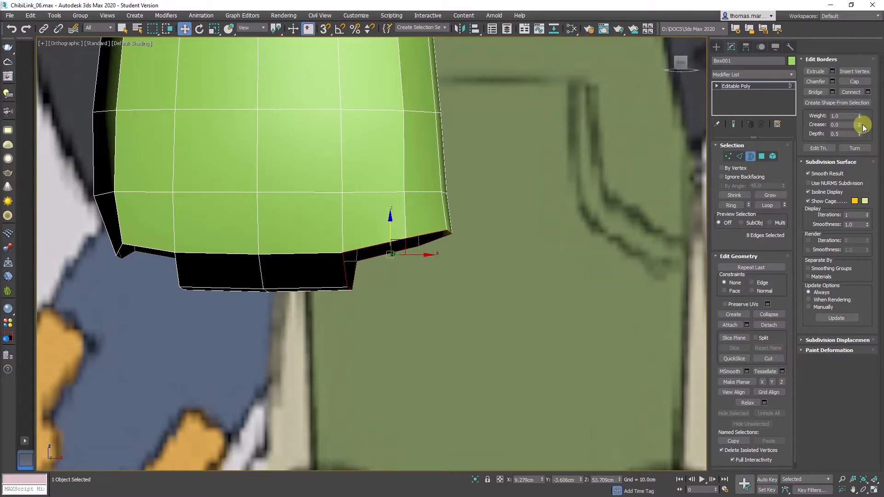
{"action": "left_click", "coordinate": [854, 81]}
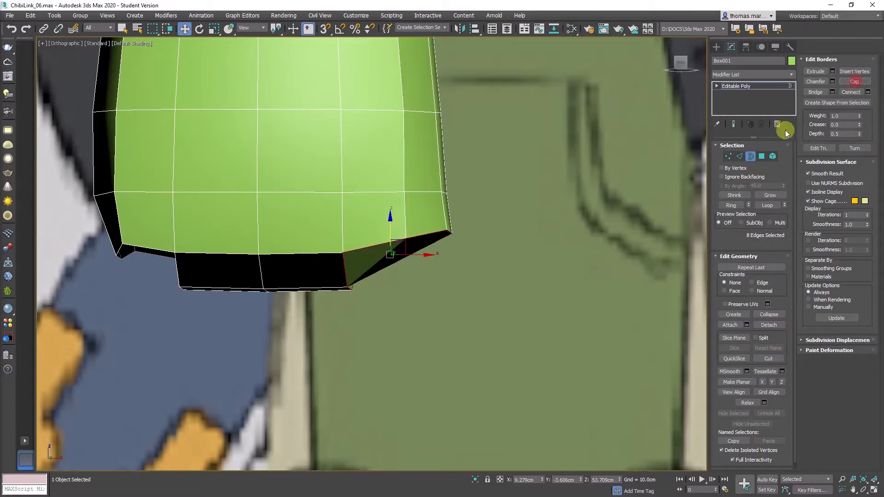
Select the leg cap polygon and turn it into a regular octagon with GeoPoly
{"action": "left_click", "coordinate": [764, 158]}
{"action": "left_click", "coordinate": [377, 253]}
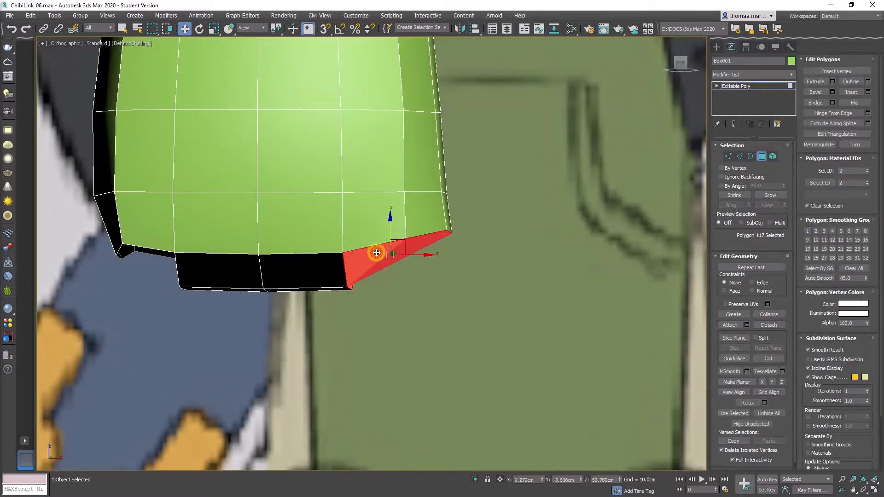
{"action": "left_click", "coordinate": [506, 29]}
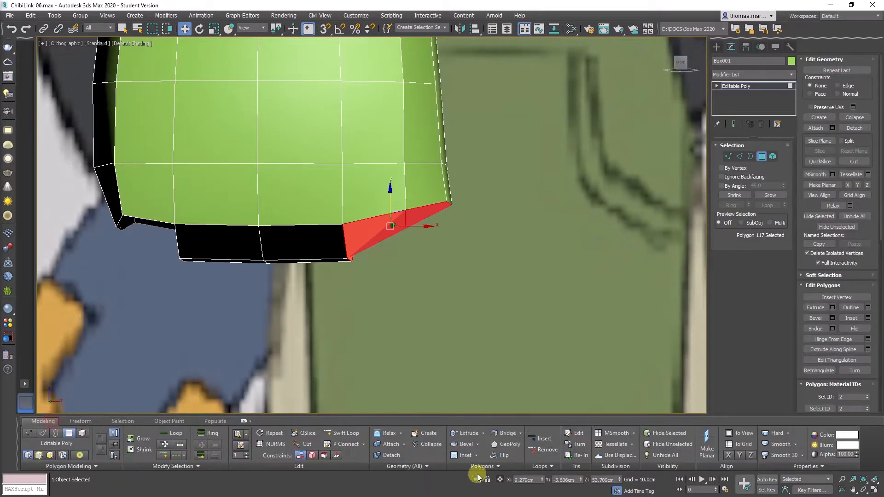
{"action": "middle_click_drag", "start_coordinate": [506, 413], "coordinate": [354, 260], "text": "alt"}
Rotate the octagonal leg polygon slightly within its plane using the Screen reference coordinate system
{"action": "key", "text": "e"}
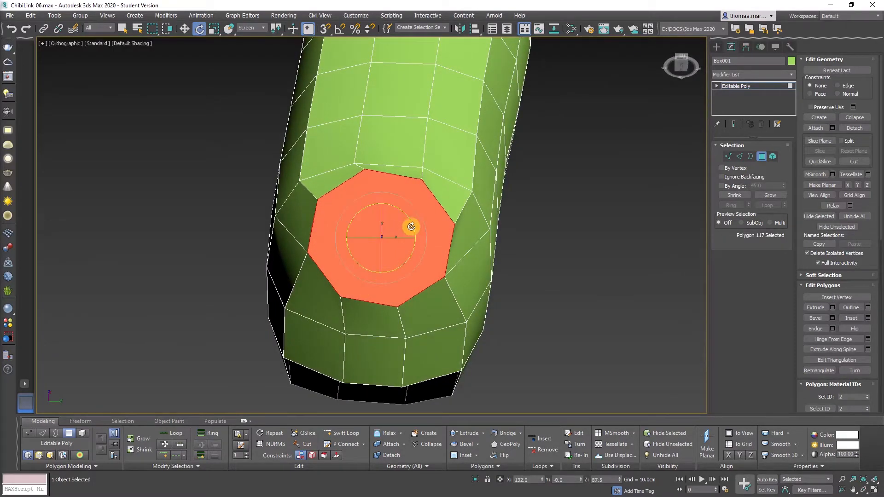
{"action": "left_click", "coordinate": [257, 30]}
{"action": "left_click", "coordinate": [251, 35]}
{"action": "middle_click_drag", "start_coordinate": [385, 232], "coordinate": [386, 226], "text": "alt"}
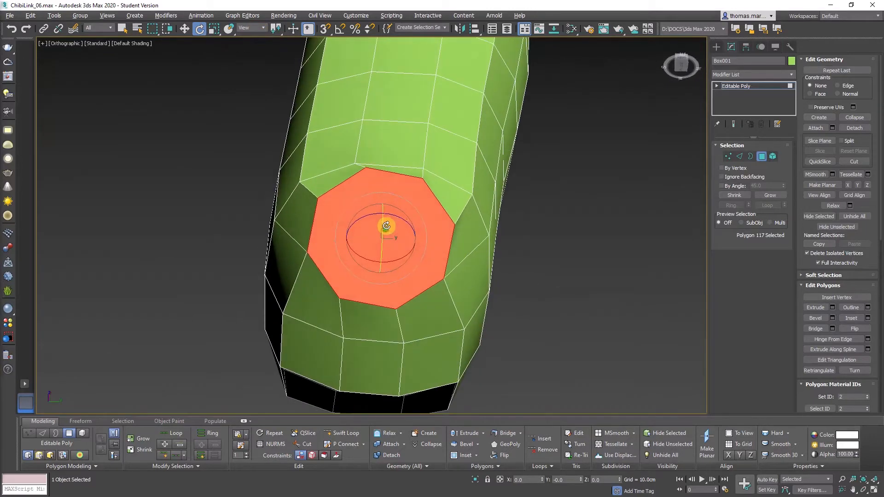
{"action": "left_click", "coordinate": [251, 29]}
{"action": "left_click", "coordinate": [250, 35]}
{"action": "left_click", "coordinate": [250, 29]}
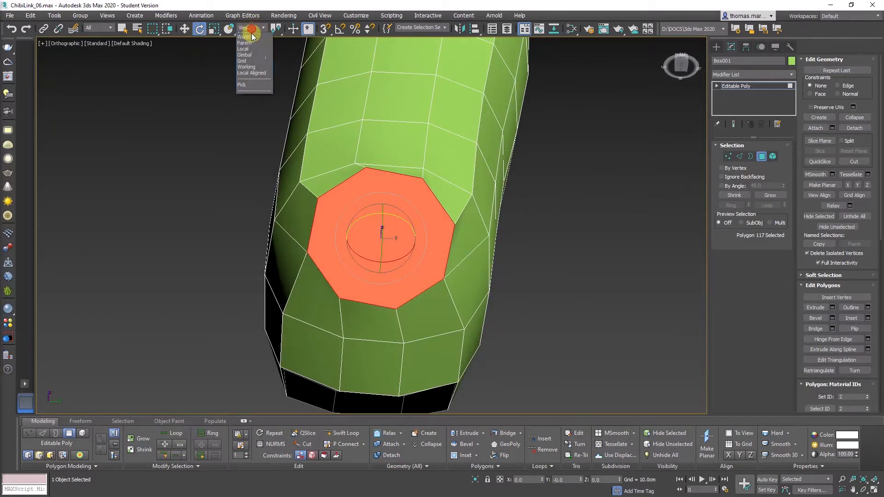
{"action": "left_click", "coordinate": [250, 43]}
{"action": "middle_click_drag", "start_coordinate": [404, 278], "coordinate": [420, 220], "text": "alt"}
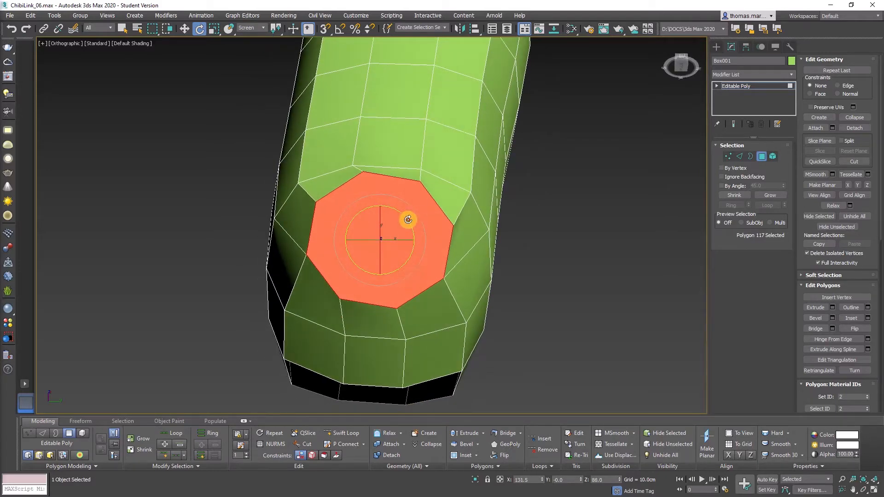
{"action": "left_click_drag", "start_coordinate": [408, 220], "coordinate": [403, 217]}
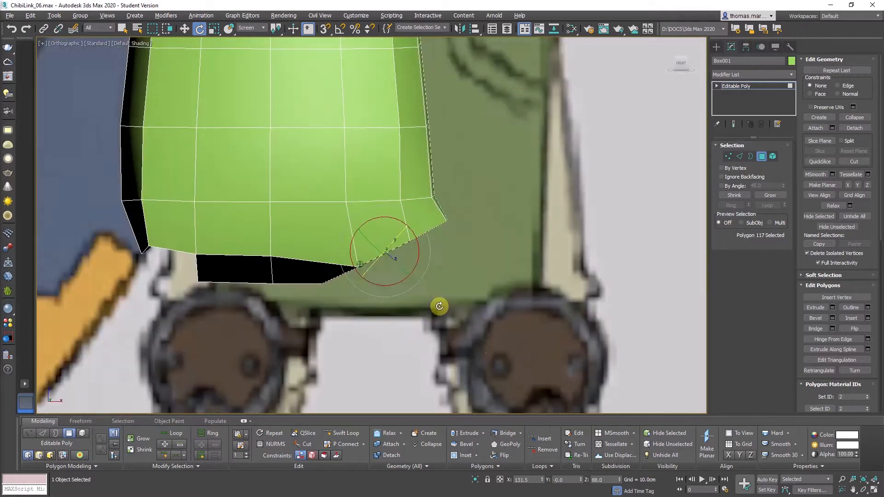
Move the hip vertices just above the octagonal leg polygon up to smooth the outer hip contour
{"action": "key", "text": "1"}
{"action": "key", "text": "w"}
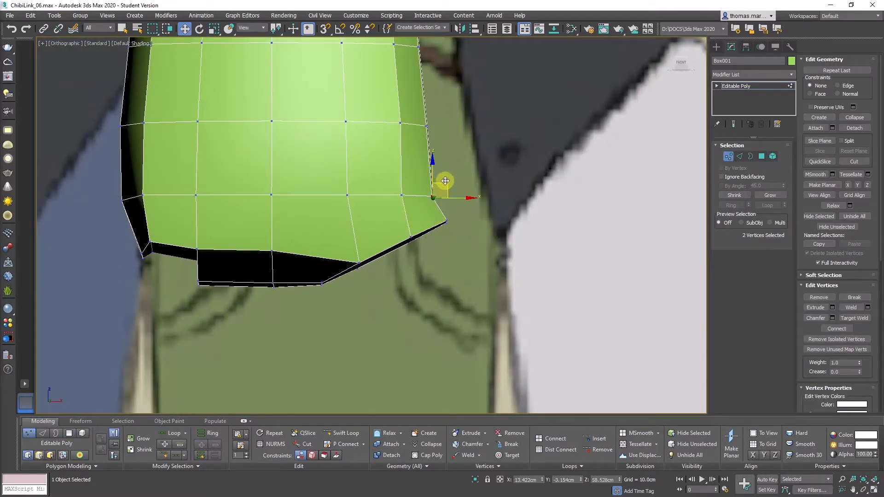
{"action": "left_click_drag", "start_coordinate": [446, 184], "coordinate": [451, 169]}
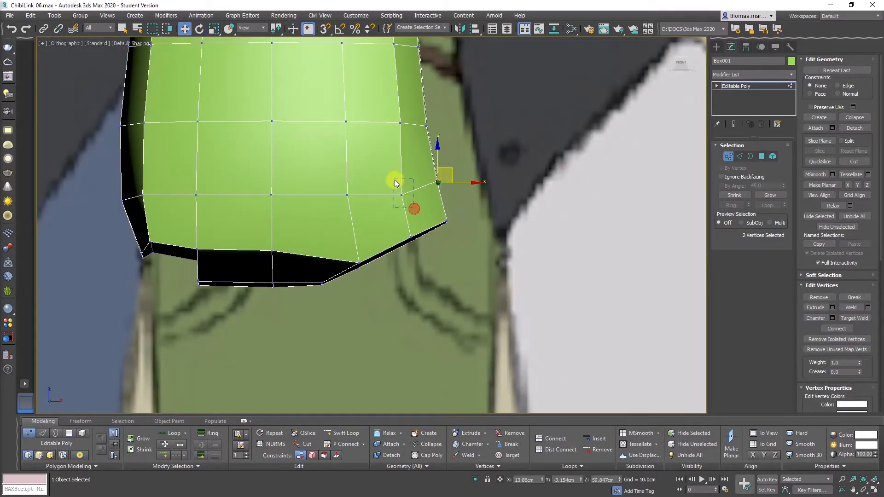
{"action": "left_click_drag", "start_coordinate": [395, 182], "coordinate": [419, 179]}
{"action": "middle_click_drag", "start_coordinate": [293, 269], "coordinate": [314, 238]}
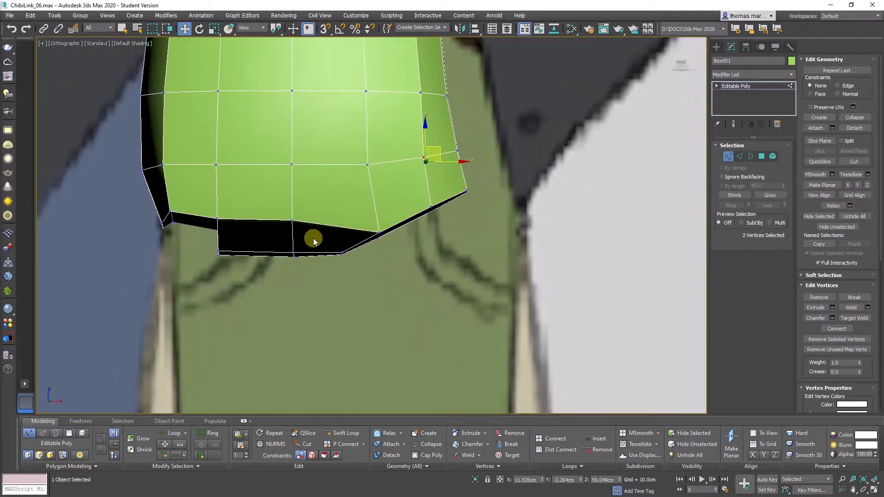
{"action": "left_click", "coordinate": [381, 234]}
Extrude the octagonal leg polygon outward along its slant to start the upper leg
{"action": "scroll", "coordinate": [381, 234], "scroll_direction": "down", "scroll_amount": 2}
{"action": "middle_click_drag", "start_coordinate": [381, 234], "coordinate": [360, 272]}
{"action": "key", "text": "4"}
{"action": "left_click", "coordinate": [369, 264]}
{"action": "scroll", "coordinate": [360, 272], "scroll_direction": "up", "scroll_amount": 2}
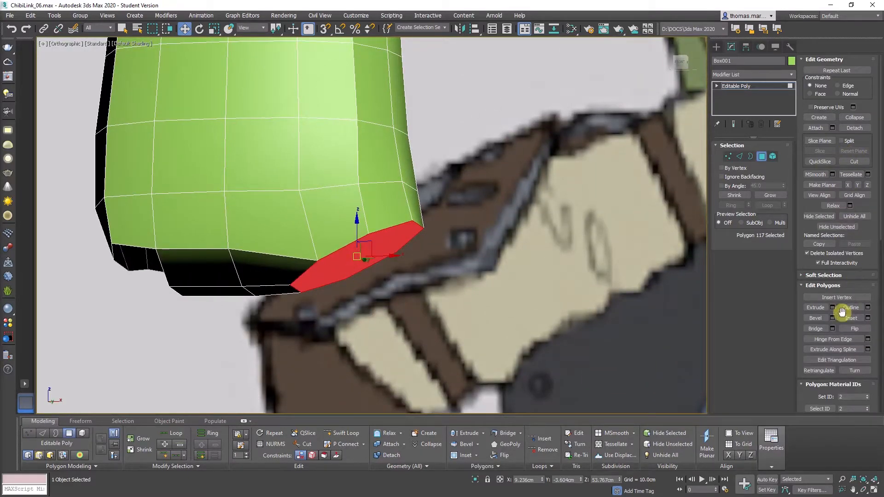
{"action": "left_click", "coordinate": [815, 307]}
{"action": "mouse_move", "coordinate": [345, 267]}
{"action": "left_mouse_down"}
{"action": "mouse_move", "coordinate": [347, 239]}
{"action": "mouse_move", "coordinate": [363, 274]}
{"action": "mouse_move", "coordinate": [361, 210]}
{"action": "mouse_move", "coordinate": [361, 256]}
{"action": "mouse_move", "coordinate": [359, 227]}
{"action": "left_mouse_up"}
{"action": "middle_click_drag", "start_coordinate": [352, 281], "coordinate": [343, 190]}
{"action": "scroll", "coordinate": [345, 193], "scroll_direction": "down", "scroll_amount": 2}
{"action": "mouse_move", "coordinate": [358, 214]}
{"action": "middle_mouse_down", "text": "alt"}
{"action": "mouse_move", "coordinate": [380, 222]}
{"action": "mouse_move", "coordinate": [367, 228]}
{"action": "mouse_move", "coordinate": [361, 206]}
{"action": "mouse_move", "coordinate": [358, 212]}
{"action": "middle_mouse_up", "text": "alt"}
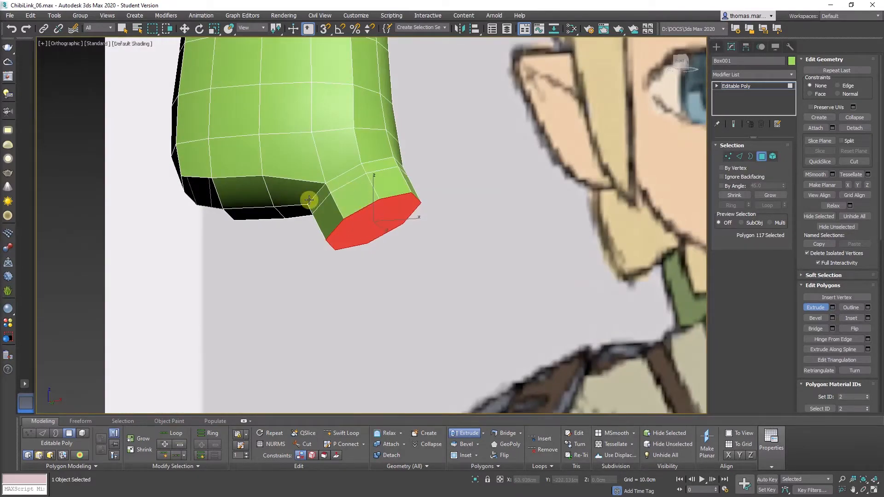
Select the edge loop where the leg meets the torso and relax it
{"action": "key", "text": "w"}
{"action": "middle_click_drag", "start_coordinate": [308, 196], "coordinate": [378, 228], "text": "alt"}
{"action": "key", "text": "2"}
{"action": "double_click", "coordinate": [354, 175]}
{"action": "left_click", "coordinate": [833, 207]}
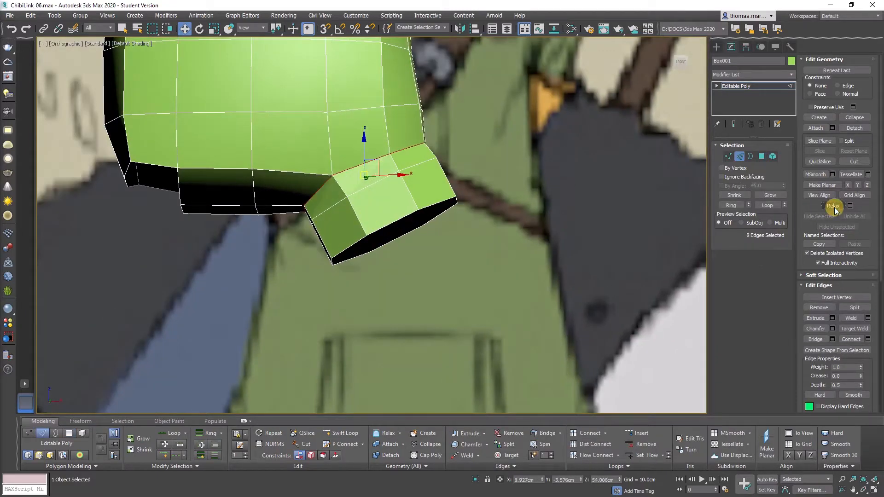
{"action": "left_click", "coordinate": [835, 211]}
{"action": "left_click", "coordinate": [835, 210]}
Select the two front vertices where the leg meets the torso and move them forward in the side view
{"action": "middle_click_drag", "start_coordinate": [418, 192], "coordinate": [393, 221]}
{"action": "key", "text": "1"}
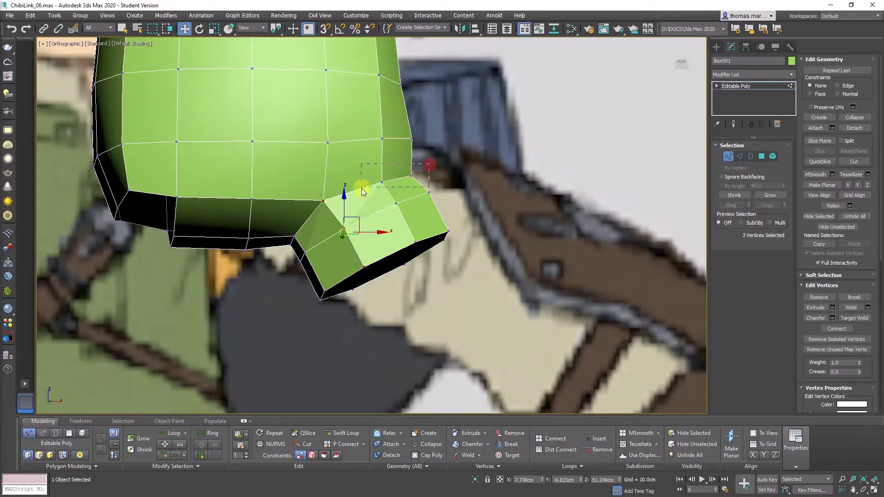
{"action": "left_click_drag", "start_coordinate": [362, 193], "coordinate": [363, 188]}
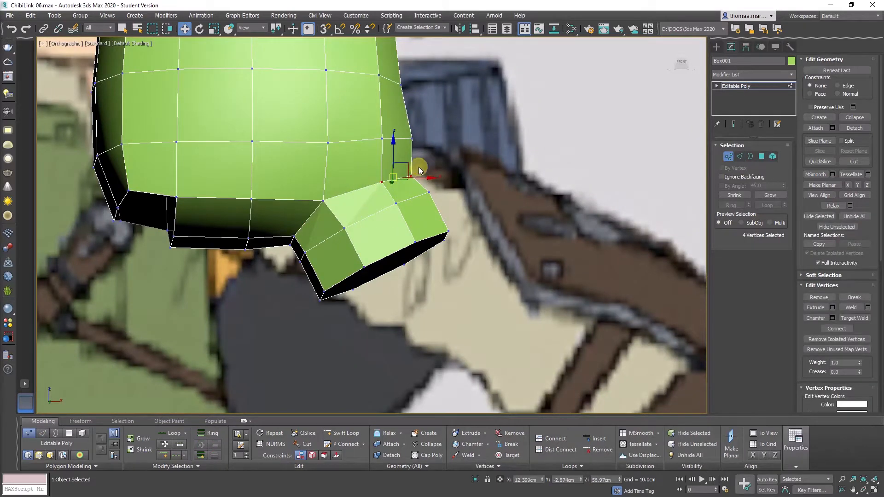
{"action": "left_click", "coordinate": [330, 206]}
{"action": "middle_click_drag", "start_coordinate": [382, 194], "coordinate": [313, 196], "text": "alt"}
{"action": "left_click", "coordinate": [386, 180]}
{"action": "left_click", "coordinate": [371, 190], "text": "ctrl"}
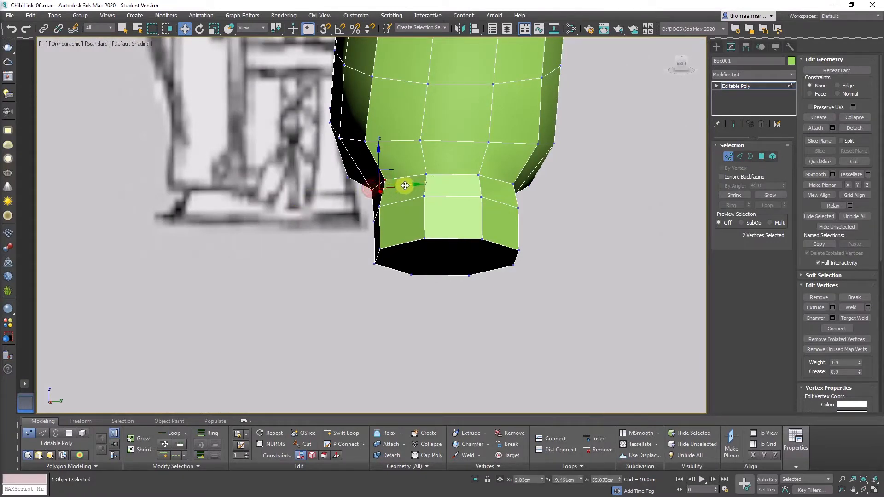
{"action": "left_click_drag", "start_coordinate": [405, 186], "coordinate": [387, 186]}
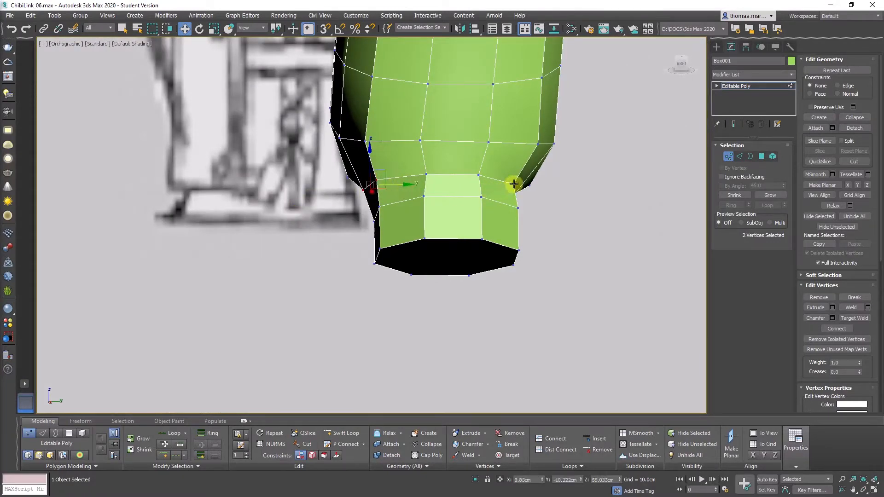
Select the leg's octagonal end polygon, move it down to the boot's ankle in the front view and rotate it closer to horizontal
{"action": "left_click", "coordinate": [513, 184]}
{"action": "middle_click_drag", "start_coordinate": [518, 181], "coordinate": [359, 211], "text": "alt"}
{"action": "left_click", "coordinate": [523, 213]}
{"action": "scroll", "coordinate": [359, 206], "scroll_direction": "up", "scroll_amount": 4}
{"action": "left_click", "coordinate": [762, 157]}
{"action": "scroll", "coordinate": [361, 205], "scroll_direction": "down", "scroll_amount": 2}
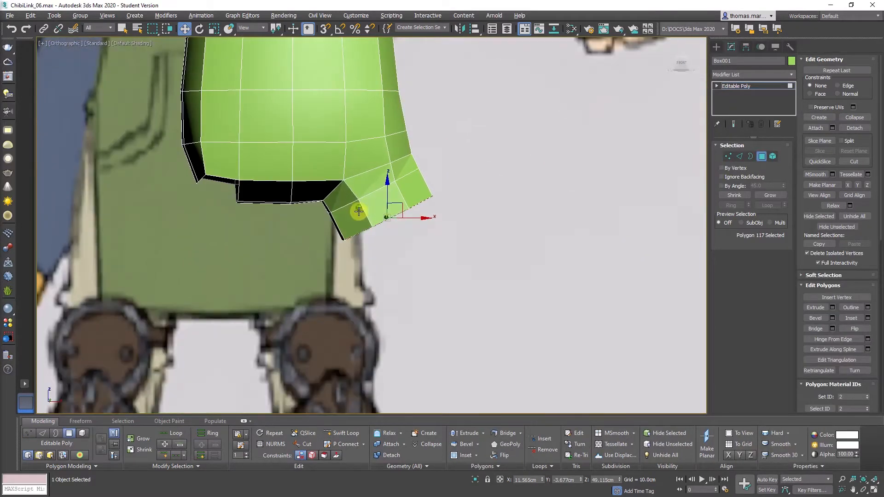
{"action": "key", "text": "alt+w"}
{"action": "key", "text": "alt+w"}
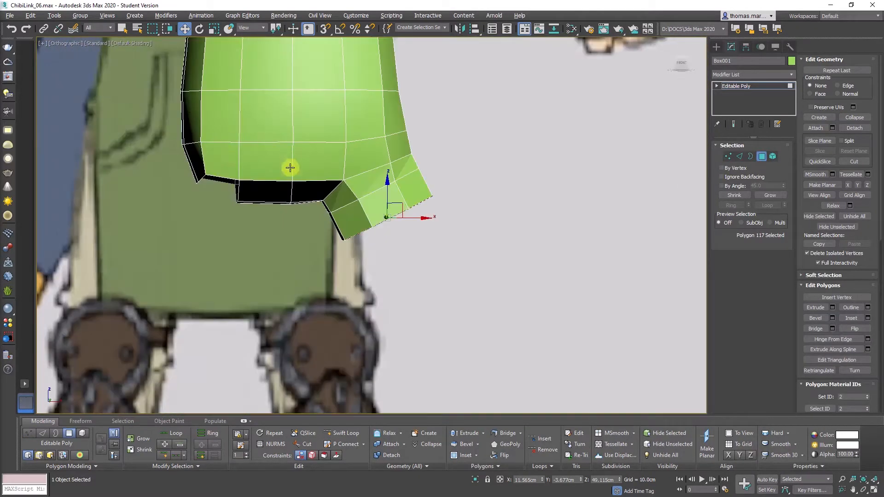
{"action": "scroll", "coordinate": [269, 233], "scroll_direction": "down", "scroll_amount": 3}
{"action": "middle_click_drag", "start_coordinate": [260, 197], "coordinate": [255, 214]}
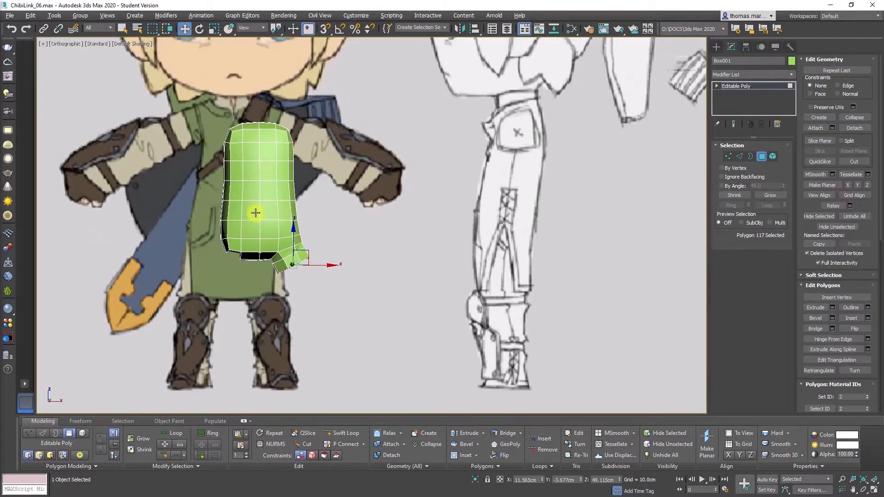
{"action": "key", "text": "f"}
{"action": "key", "text": "z"}
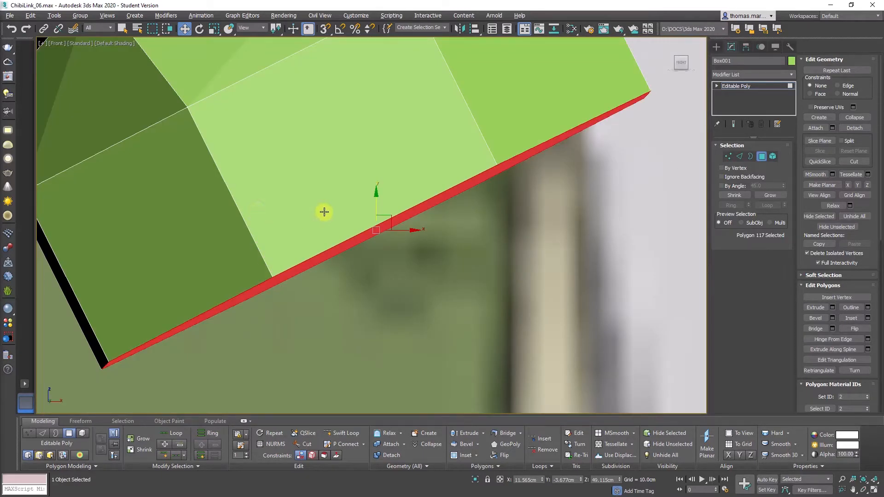
{"action": "scroll", "coordinate": [414, 214], "scroll_direction": "down", "scroll_amount": 6}
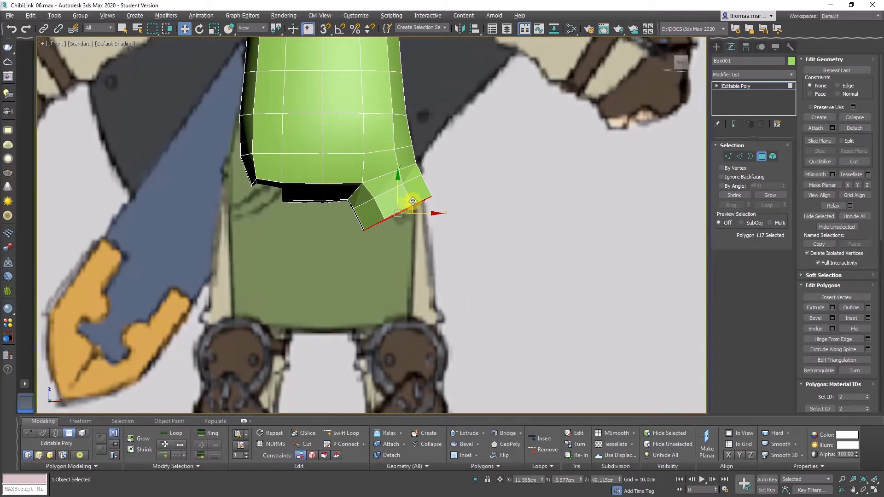
{"action": "left_click_drag", "start_coordinate": [413, 201], "coordinate": [423, 397]}
{"action": "middle_click_drag", "start_coordinate": [415, 325], "coordinate": [386, 146]}
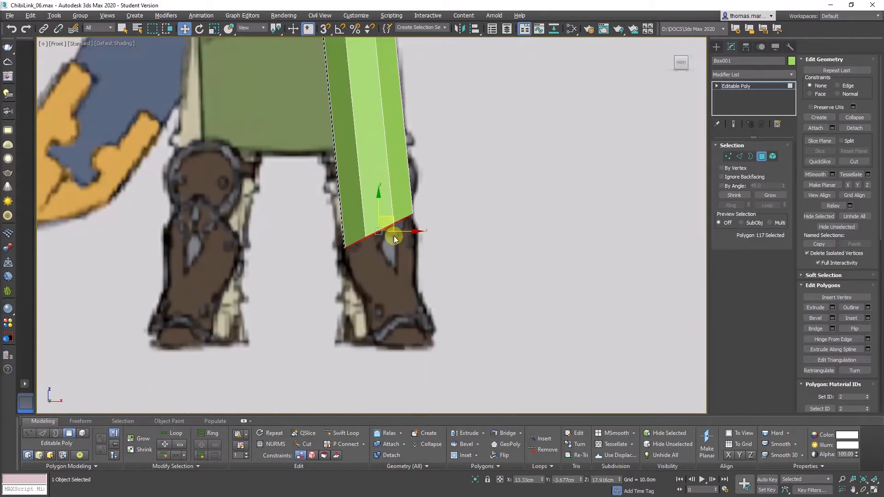
{"action": "left_click_drag", "start_coordinate": [393, 221], "coordinate": [416, 312]}
{"action": "key", "text": "e"}
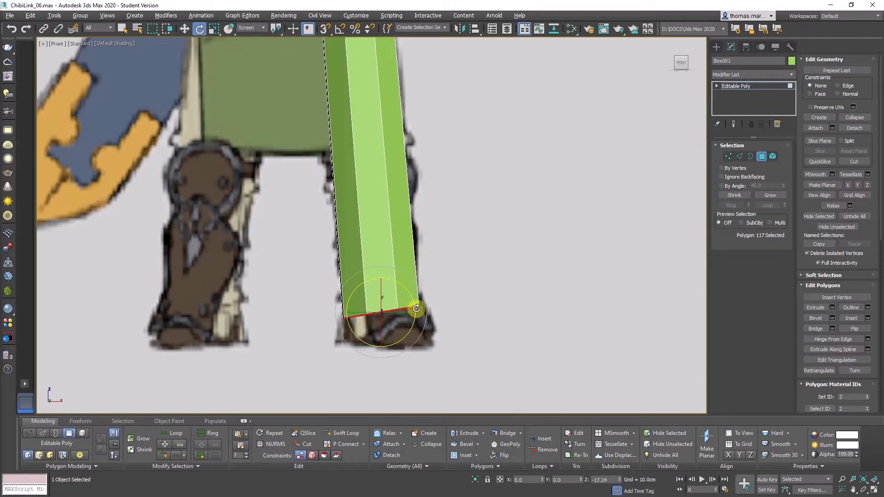
Lower the outer vertices of the leg's top ring and nudge its front and inner vertices up to soften the ring's slant
{"action": "middle_click_drag", "start_coordinate": [356, 66], "coordinate": [347, 206]}
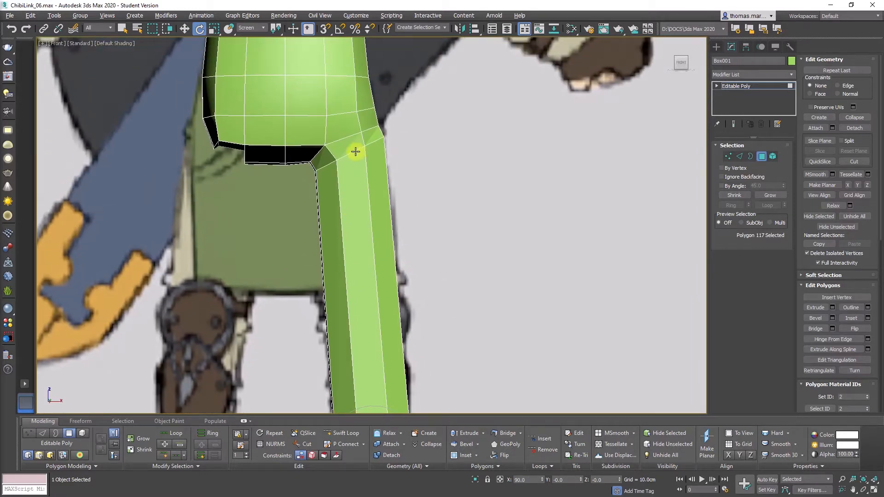
{"action": "key", "text": "1"}
{"action": "scroll", "coordinate": [388, 135], "scroll_direction": "up", "scroll_amount": 3}
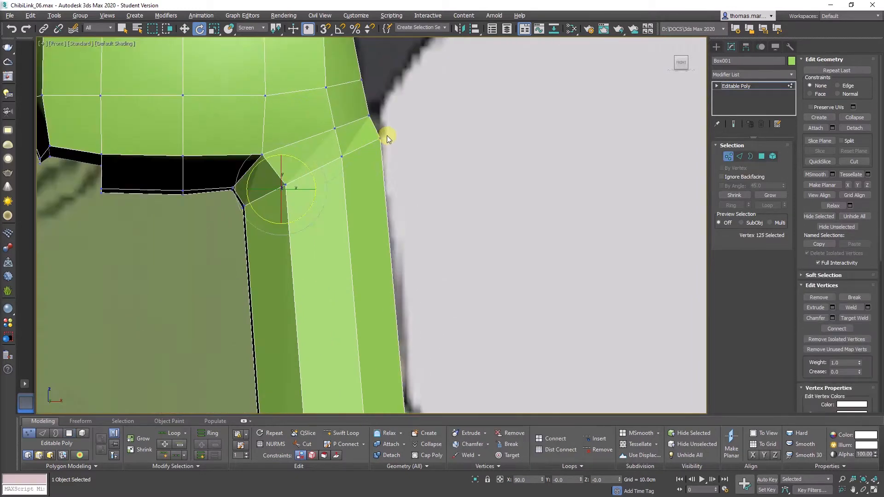
{"action": "mouse_move", "coordinate": [387, 136]}
{"action": "left_mouse_down"}
{"action": "mouse_move", "coordinate": [376, 146]}
{"action": "mouse_move", "coordinate": [388, 136]}
{"action": "left_mouse_up"}
{"action": "key", "text": "w"}
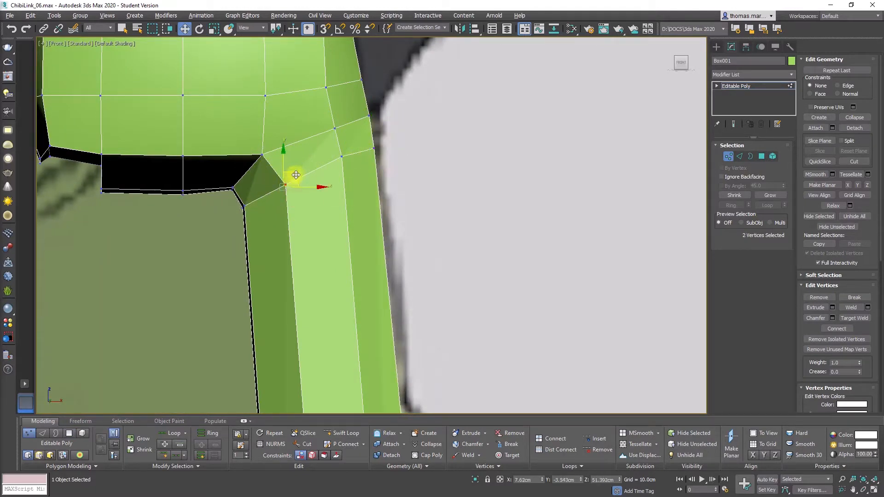
{"action": "left_click_drag", "start_coordinate": [296, 175], "coordinate": [287, 172]}
{"action": "left_click_drag", "start_coordinate": [233, 203], "coordinate": [254, 185]}
{"action": "middle_click_drag", "start_coordinate": [305, 203], "coordinate": [310, 249]}
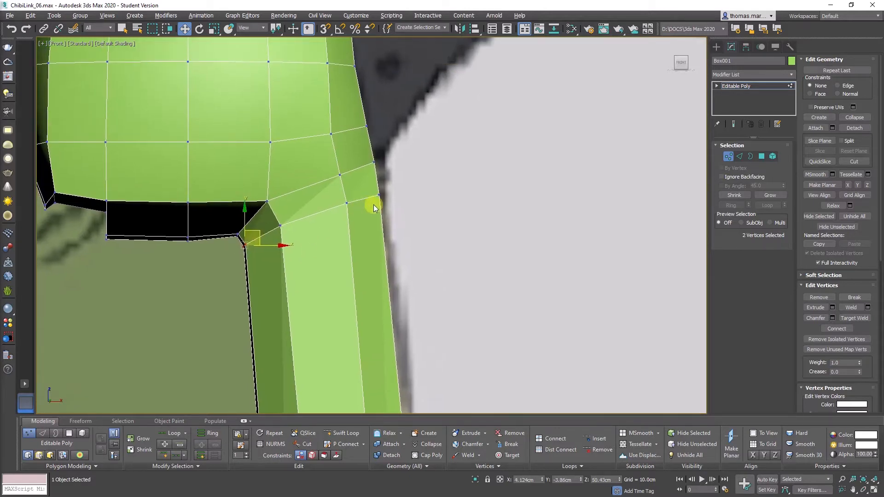
{"action": "middle_click_drag", "start_coordinate": [371, 293], "coordinate": [371, 247]}
{"action": "scroll", "coordinate": [371, 247], "scroll_direction": "down", "scroll_amount": 2}
{"action": "middle_click_drag", "start_coordinate": [270, 233], "coordinate": [279, 270]}
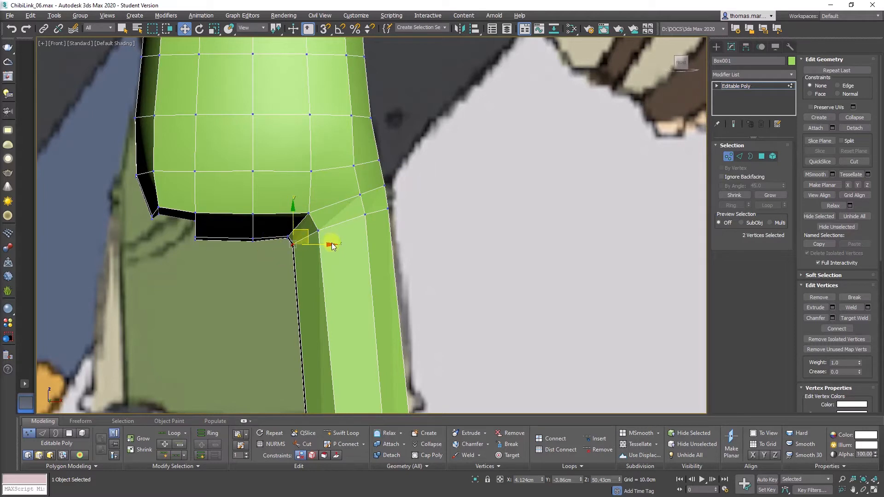
Move the crotch corner vertices inward and down, and raise the inner vertices of the leg's top ring to level the crotch line
{"action": "scroll", "coordinate": [280, 275], "scroll_direction": "up", "scroll_amount": 2}
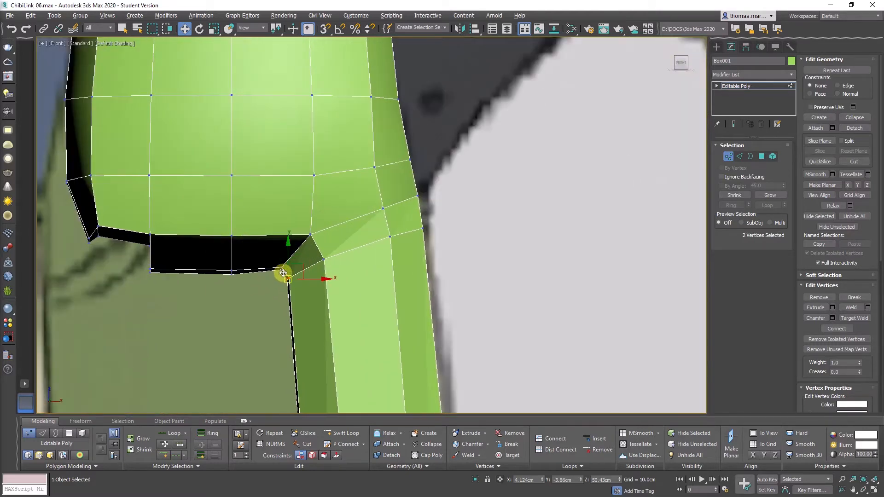
{"action": "scroll", "coordinate": [276, 285], "scroll_direction": "up", "scroll_amount": 2}
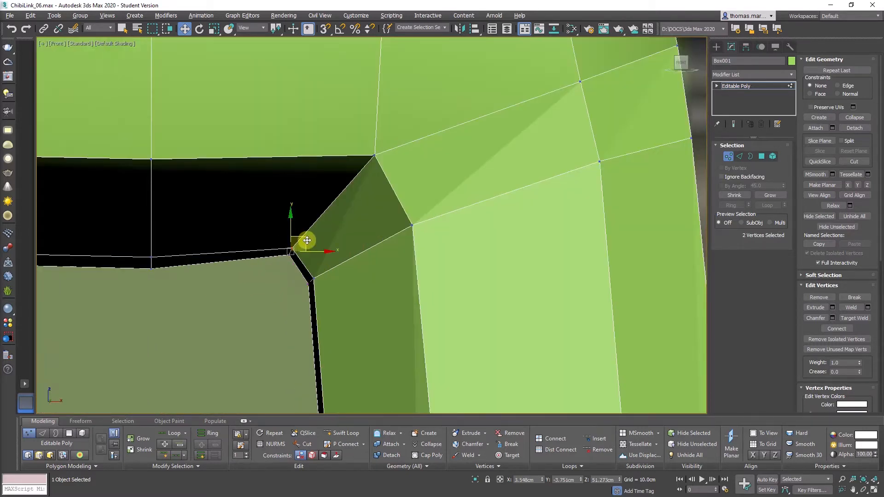
{"action": "left_click_drag", "start_coordinate": [307, 240], "coordinate": [256, 255]}
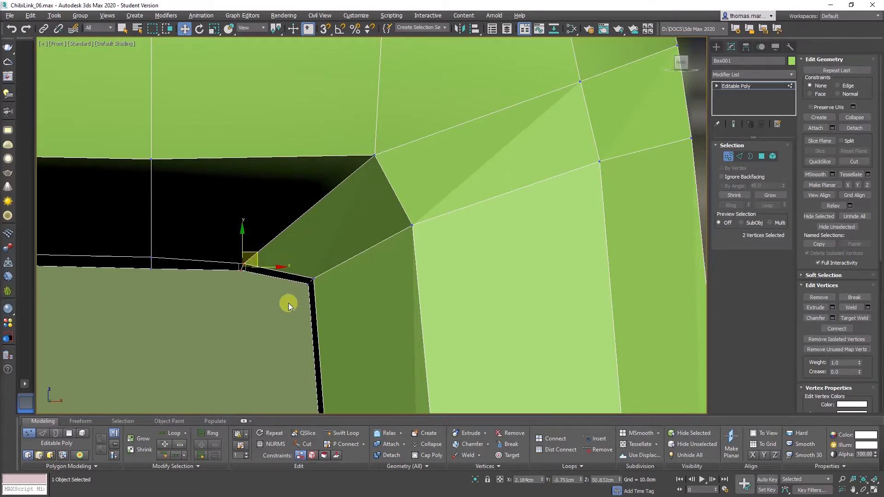
{"action": "left_click_drag", "start_coordinate": [329, 265], "coordinate": [323, 255]}
Move the vertices along the hip crease just above the leg ring upward, from the crotch corner to the outer hip contour
{"action": "left_click_drag", "start_coordinate": [395, 148], "coordinate": [373, 130]}
{"action": "scroll", "coordinate": [421, 162], "scroll_direction": "down", "scroll_amount": 2}
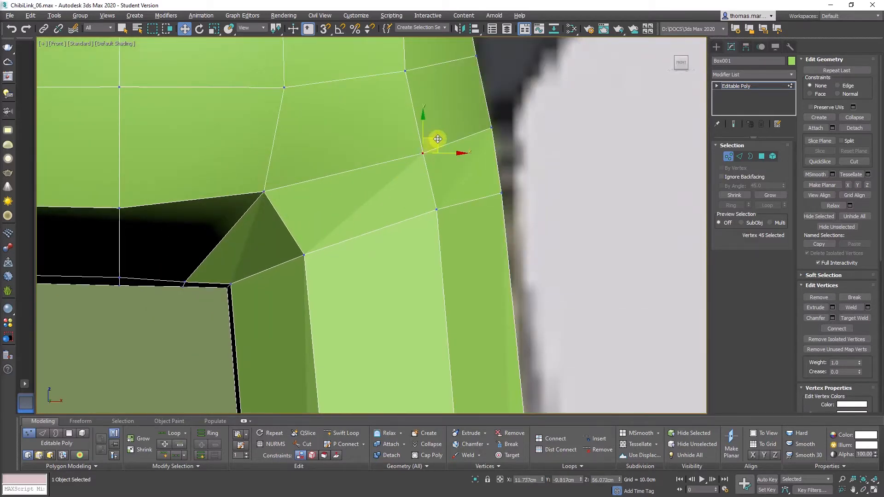
{"action": "left_click_drag", "start_coordinate": [437, 139], "coordinate": [441, 125]}
{"action": "left_click_drag", "start_coordinate": [526, 112], "coordinate": [478, 142]}
{"action": "left_click_drag", "start_coordinate": [507, 114], "coordinate": [505, 104]}
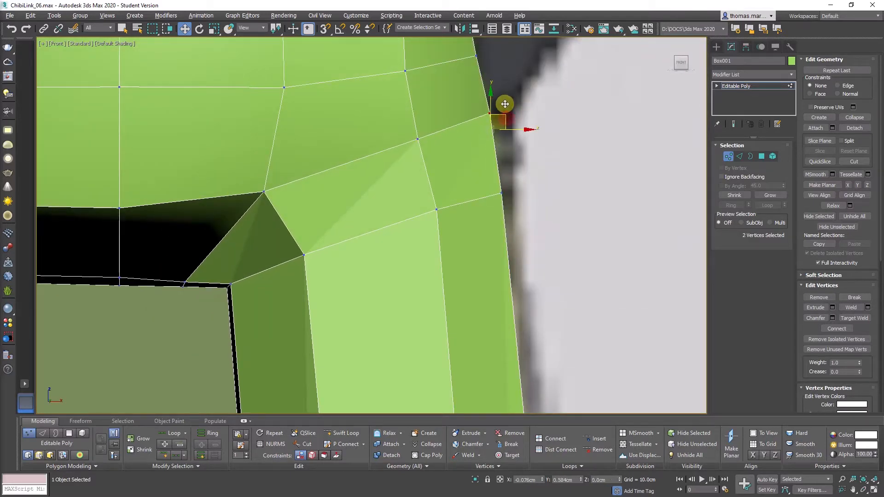
{"action": "scroll", "coordinate": [387, 205], "scroll_direction": "down", "scroll_amount": 3}
{"action": "scroll", "coordinate": [375, 261], "scroll_direction": "up", "scroll_amount": 3}
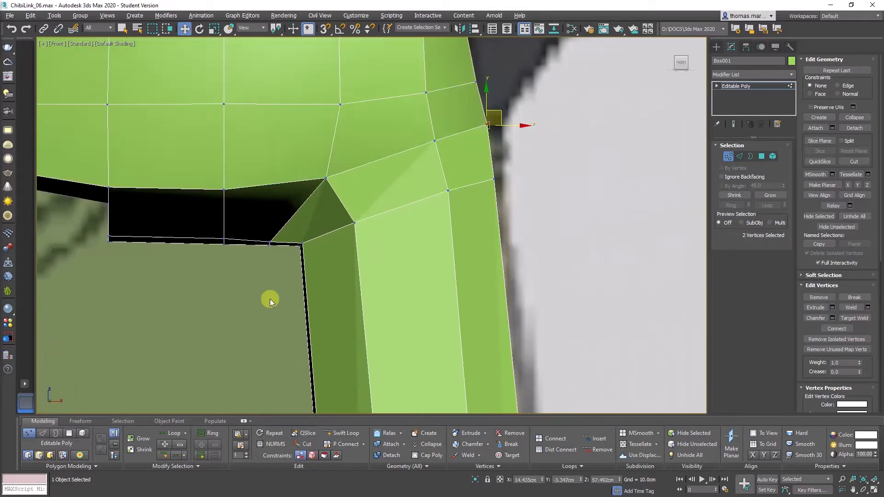
Select the eight lengthwise edges of the leg
{"action": "key", "text": "2"}
{"action": "left_click_drag", "start_coordinate": [279, 296], "coordinate": [577, 317]}
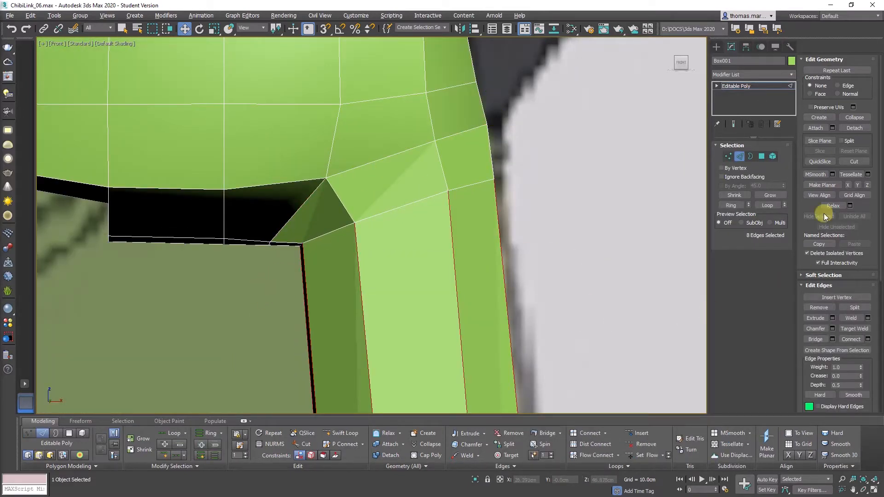
Try to connect the leg's lengthwise edges with two segments
{"action": "left_click", "coordinate": [868, 340]}
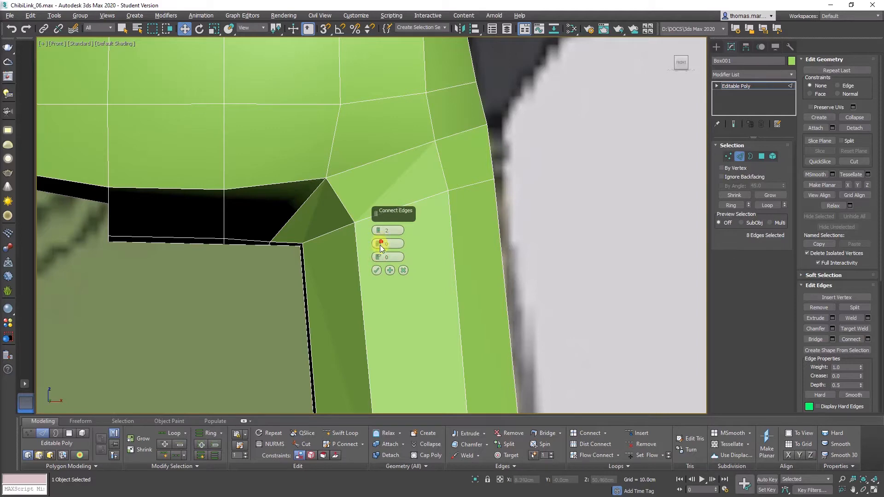
{"action": "left_click", "coordinate": [375, 271]}
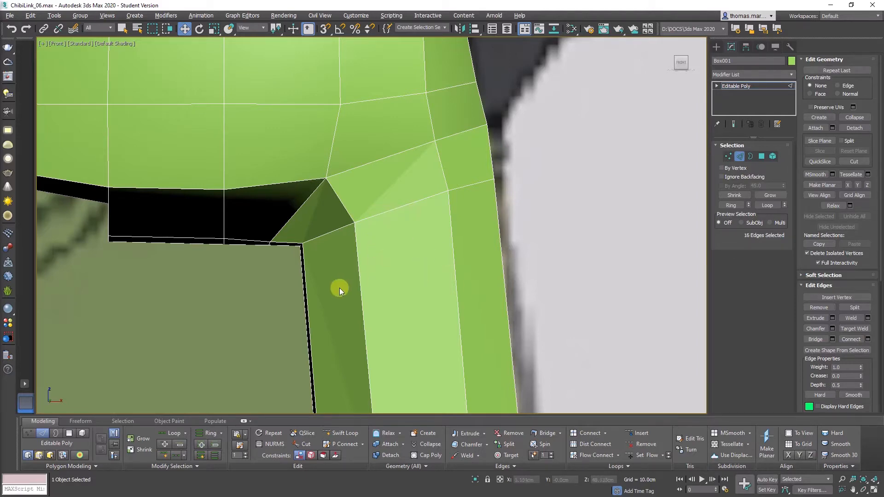
{"action": "scroll", "coordinate": [339, 288], "scroll_direction": "down", "scroll_amount": 3}
{"action": "middle_click_drag", "start_coordinate": [339, 289], "coordinate": [396, 238]}
{"action": "mouse_move", "coordinate": [396, 238]}
{"action": "middle_mouse_down", "text": "alt"}
{"action": "mouse_move", "coordinate": [388, 239]}
{"action": "mouse_move", "coordinate": [398, 237]}
{"action": "middle_mouse_up", "text": "alt"}
{"action": "key", "text": "ctrl+z"}
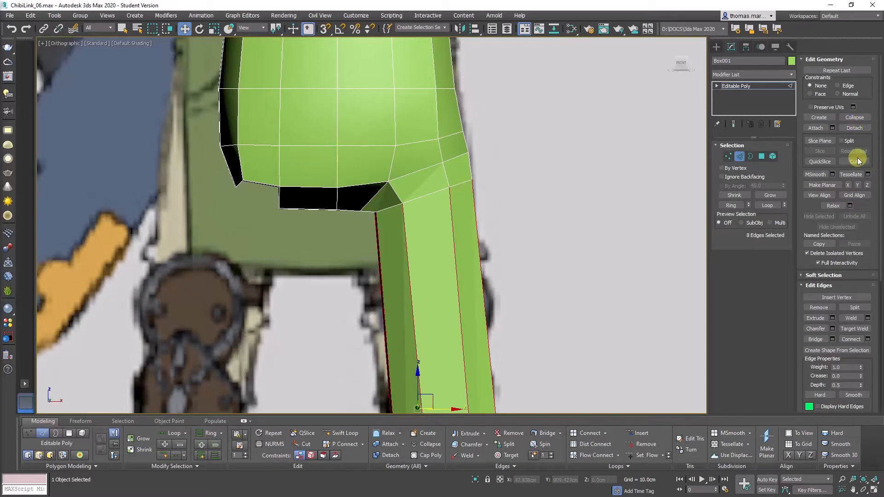
Connect the selected lengthwise leg edges with two evenly spaced edge loops
{"action": "left_click", "coordinate": [593, 435]}
{"action": "scroll", "coordinate": [400, 221], "scroll_direction": "down", "scroll_amount": 3}
{"action": "scroll", "coordinate": [390, 258], "scroll_direction": "up", "scroll_amount": 3}
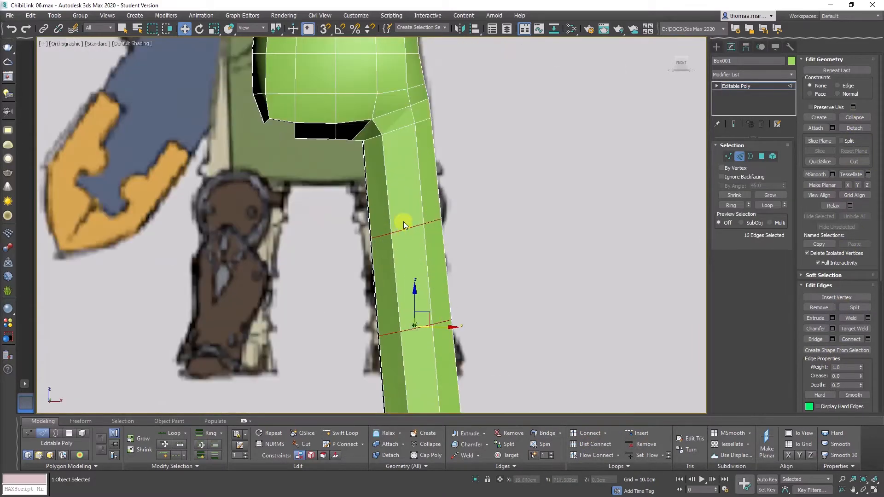
Constrain movement to edges, slide the upper new loop up to just below the leg's top ring and rotate it slightly flatter
{"action": "double_click", "coordinate": [405, 230]}
{"action": "key", "text": "shift+x"}
{"action": "left_click_drag", "start_coordinate": [407, 199], "coordinate": [402, 110]}
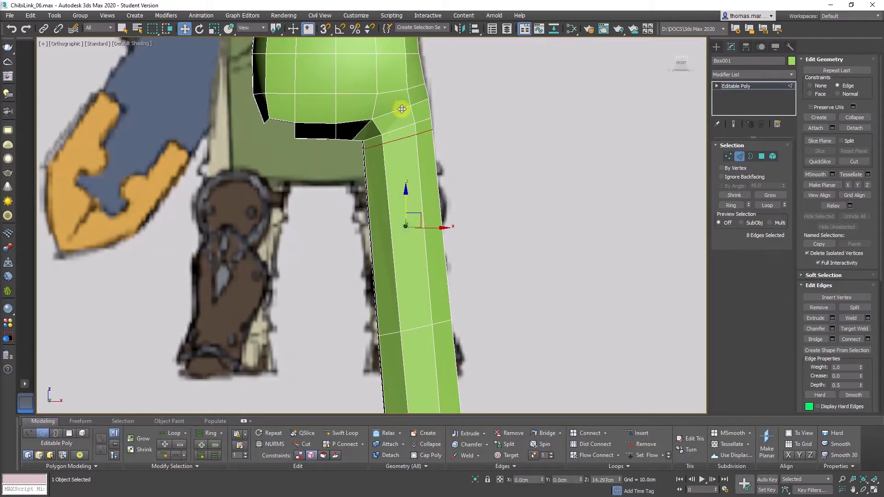
{"action": "scroll", "coordinate": [396, 115], "scroll_direction": "up", "scroll_amount": 3}
{"action": "key", "text": "e"}
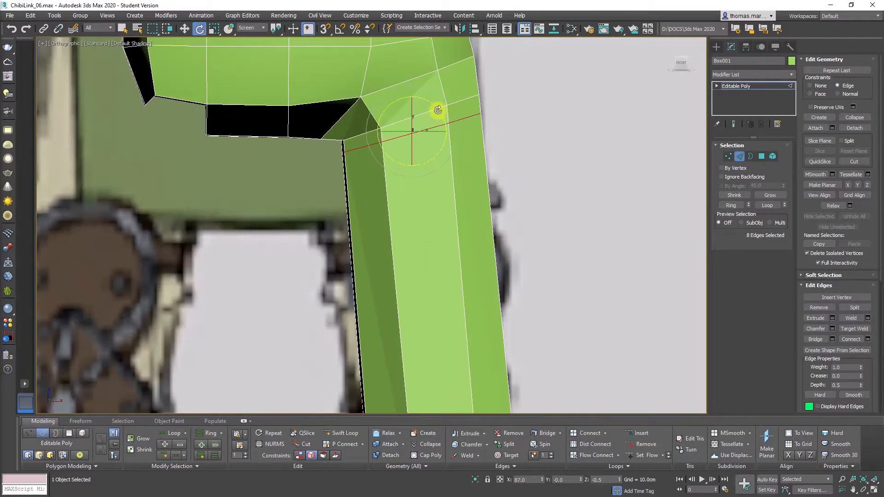
{"action": "key", "text": "w"}
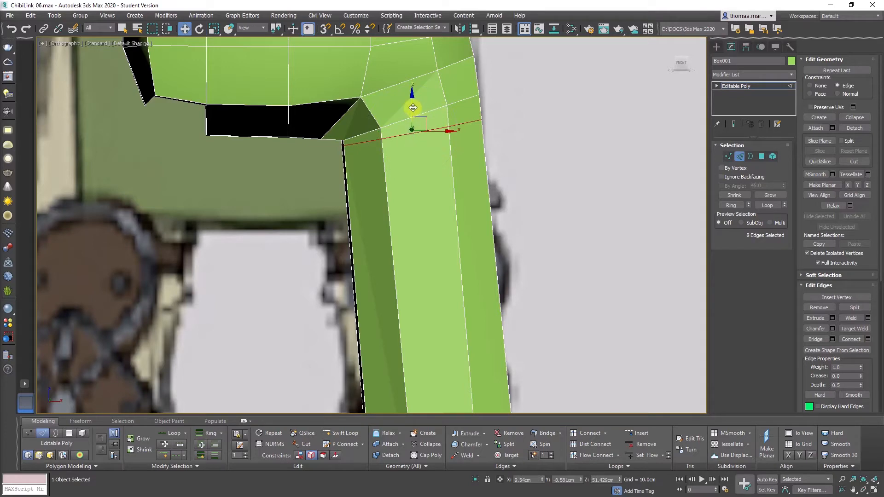
Select the innermost edge of the leg's top ring, relax it and slide it slightly inward toward the crotch
{"action": "middle_click_drag", "start_coordinate": [414, 110], "coordinate": [400, 202]}
{"action": "middle_click_drag", "start_coordinate": [400, 202], "coordinate": [392, 227], "text": "alt"}
{"action": "scroll", "coordinate": [338, 228], "scroll_direction": "up", "scroll_amount": 4}
{"action": "key", "text": "2"}
{"action": "key", "text": "2"}
{"action": "mouse_move", "coordinate": [296, 233]}
{"action": "middle_mouse_down", "text": "alt"}
{"action": "mouse_move", "coordinate": [331, 251]}
{"action": "mouse_move", "coordinate": [306, 231]}
{"action": "mouse_move", "coordinate": [289, 240]}
{"action": "middle_mouse_up", "text": "alt"}
{"action": "left_click", "coordinate": [291, 240]}
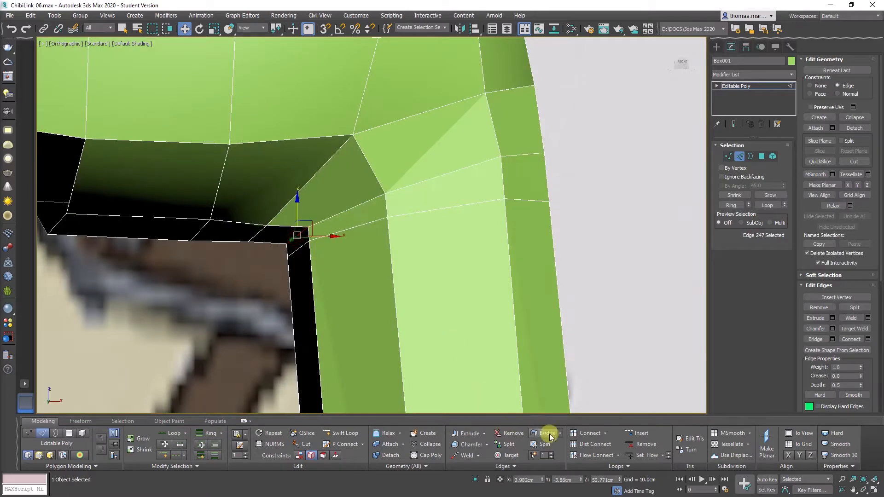
{"action": "left_click", "coordinate": [837, 207]}
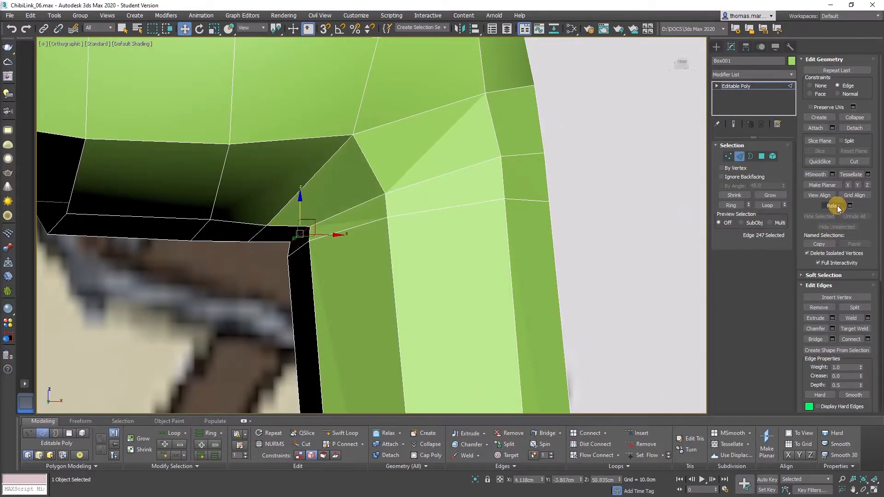
{"action": "middle_click_drag", "start_coordinate": [315, 243], "coordinate": [309, 249], "text": "alt"}
{"action": "left_click_drag", "start_coordinate": [340, 233], "coordinate": [326, 232]}
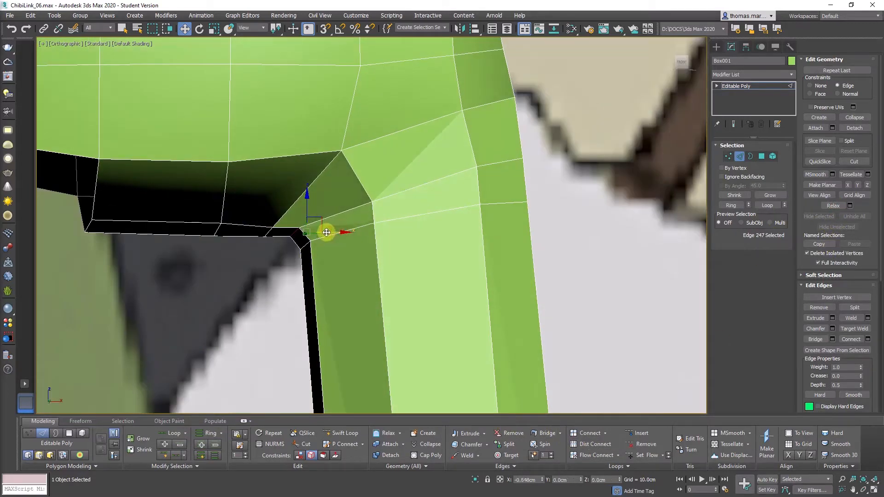
Slide the front inner vertex of the leg's top ring slightly inward and up
{"action": "scroll", "coordinate": [331, 277], "scroll_direction": "down", "scroll_amount": 4}
{"action": "middle_click_drag", "start_coordinate": [326, 232], "coordinate": [325, 267]}
{"action": "scroll", "coordinate": [332, 277], "scroll_direction": "up", "scroll_amount": 2}
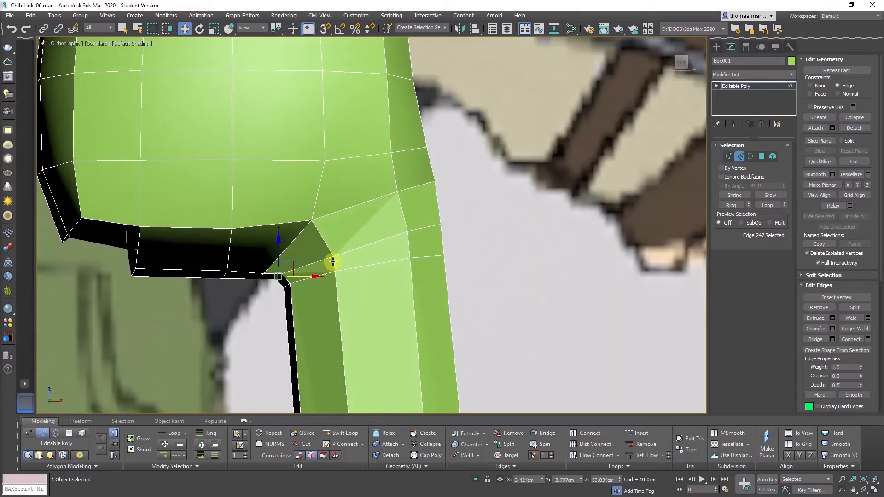
{"action": "key", "text": "1"}
{"action": "left_click", "coordinate": [335, 255]}
{"action": "left_click_drag", "start_coordinate": [335, 254], "coordinate": [341, 241]}
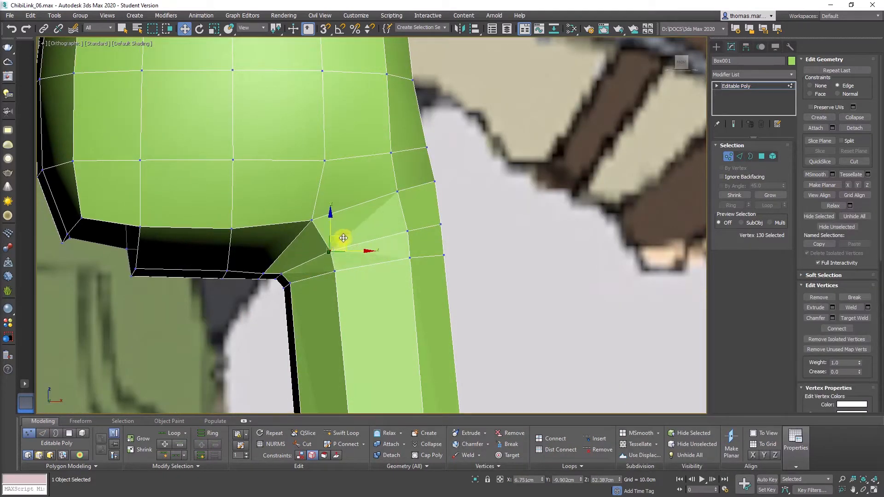
Shift the outer hip vertices just above the leg along Y in the side view to even out their spacing
{"action": "middle_click_drag", "start_coordinate": [341, 240], "coordinate": [314, 263], "text": "alt"}
{"action": "middle_click_drag", "start_coordinate": [307, 227], "coordinate": [244, 255], "text": "alt"}
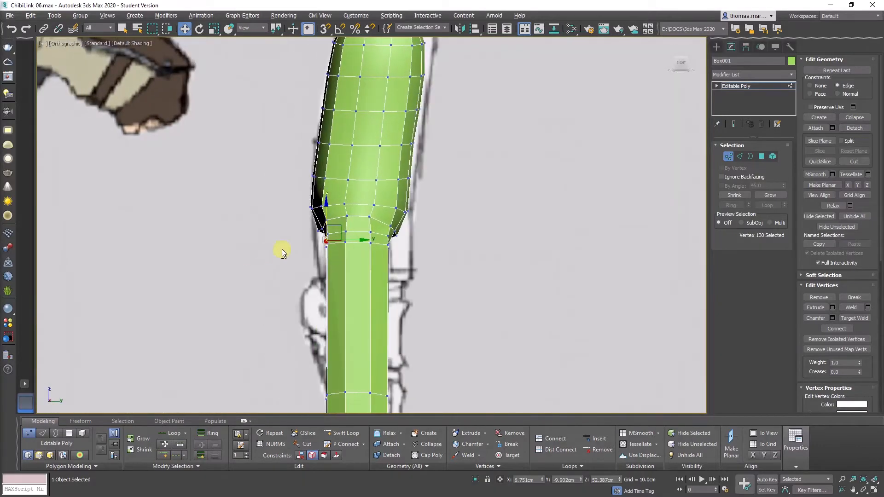
{"action": "scroll", "coordinate": [358, 223], "scroll_direction": "up", "scroll_amount": 5}
{"action": "left_click", "coordinate": [357, 239]}
{"action": "left_click_drag", "start_coordinate": [382, 239], "coordinate": [393, 238]}
{"action": "key", "text": "shift+x"}
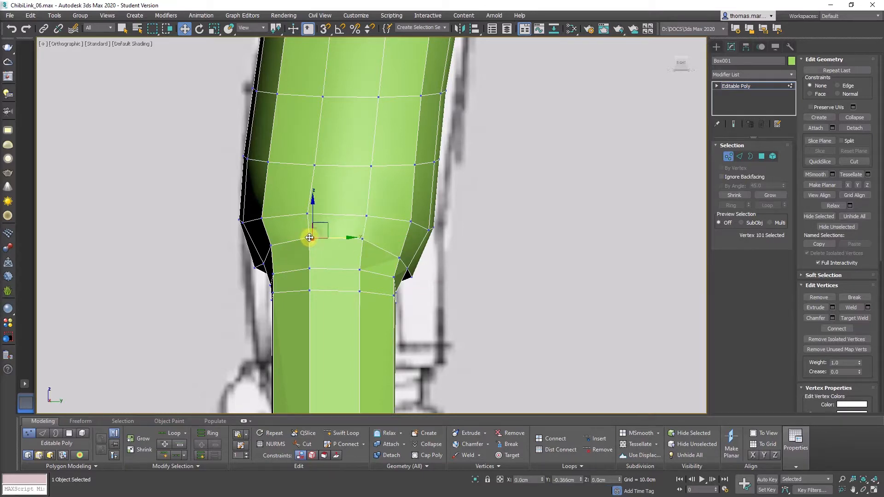
Raise the two outer hip vertices above the leg crease by about 0.47 cm along the torso contour
{"action": "middle_click_drag", "start_coordinate": [386, 256], "coordinate": [362, 250], "text": "alt"}
{"action": "scroll", "coordinate": [362, 250], "scroll_direction": "up", "scroll_amount": 3}
{"action": "mouse_move", "coordinate": [381, 247]}
{"action": "left_mouse_down"}
{"action": "mouse_move", "coordinate": [350, 271]}
{"action": "mouse_move", "coordinate": [373, 241]}
{"action": "left_mouse_up"}
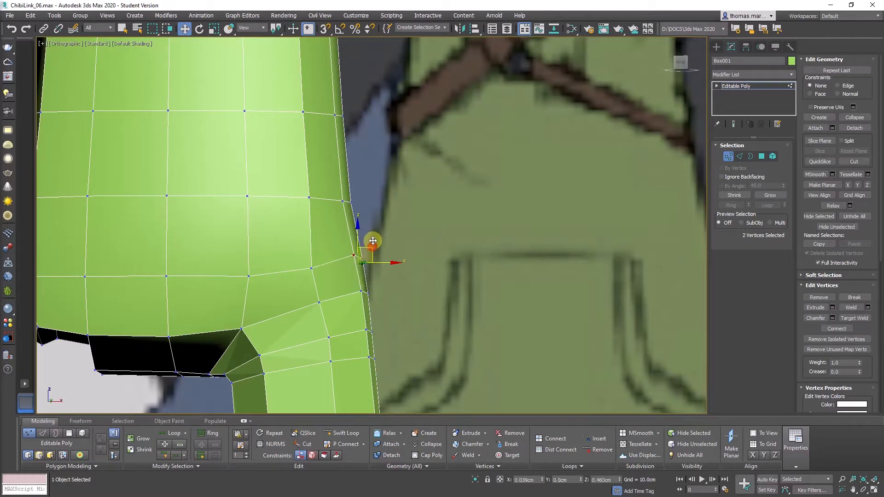
{"action": "scroll", "coordinate": [315, 315], "scroll_direction": "down", "scroll_amount": 5}
{"action": "middle_click_drag", "start_coordinate": [316, 315], "coordinate": [339, 295]}
{"action": "scroll", "coordinate": [339, 294], "scroll_direction": "down", "scroll_amount": 3}
{"action": "middle_click_drag", "start_coordinate": [339, 294], "coordinate": [344, 221]}
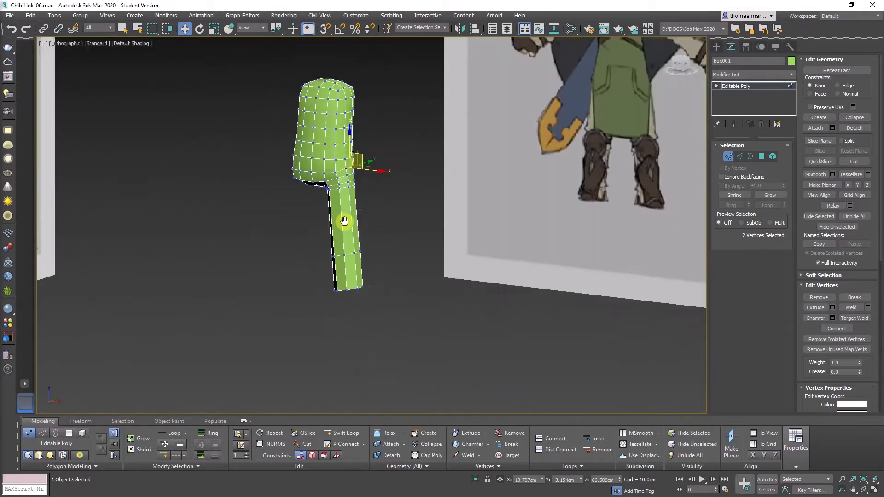
Select the edge loop around the middle of the leg and slide it up toward knee height using the Edge constraint
{"action": "scroll", "coordinate": [344, 262], "scroll_direction": "up", "scroll_amount": 3}
{"action": "middle_click_drag", "start_coordinate": [344, 262], "coordinate": [365, 287], "text": "alt"}
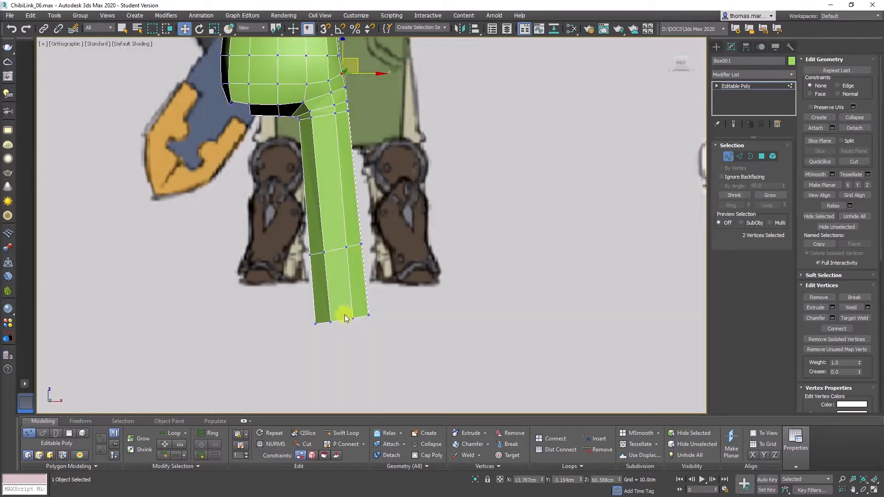
{"action": "left_click_drag", "start_coordinate": [401, 350], "coordinate": [288, 301]}
{"action": "middle_click_drag", "start_coordinate": [345, 262], "coordinate": [333, 298]}
{"action": "scroll", "coordinate": [334, 297], "scroll_direction": "up", "scroll_amount": 2}
{"action": "left_click_drag", "start_coordinate": [389, 309], "coordinate": [212, 242]}
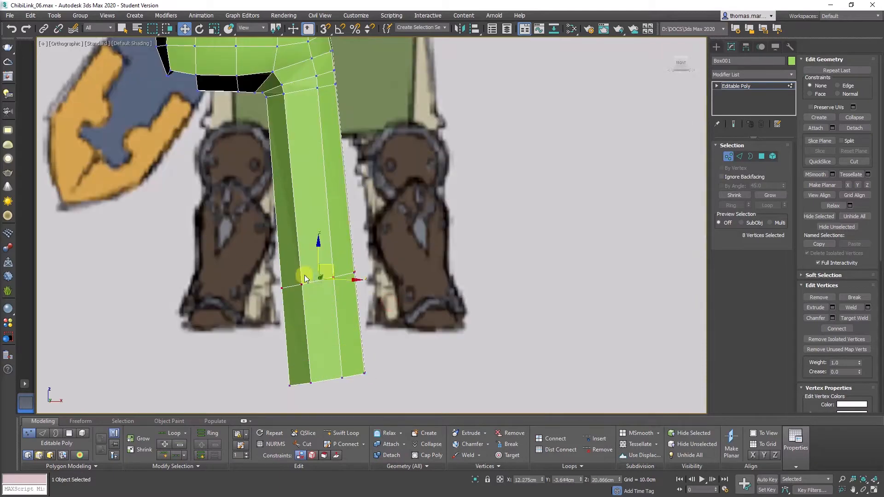
{"action": "key", "text": "2"}
{"action": "double_click", "coordinate": [318, 282]}
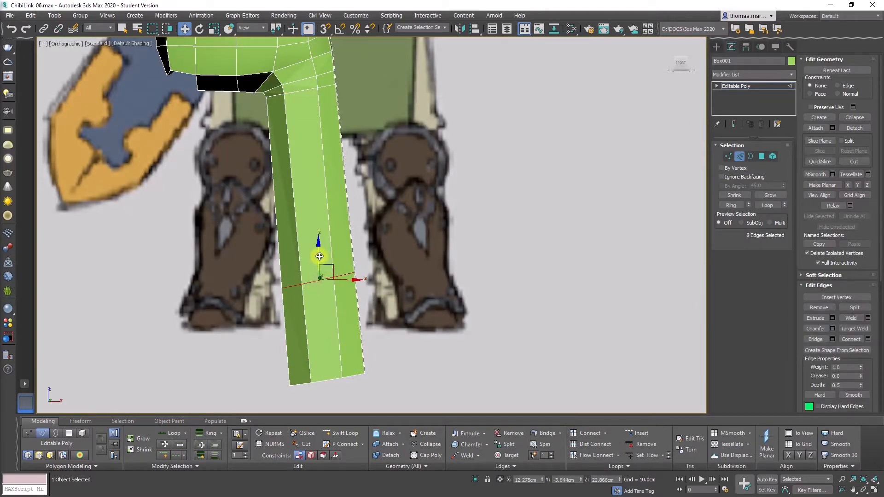
{"action": "key", "text": "shift+x"}
{"action": "left_click_drag", "start_coordinate": [319, 257], "coordinate": [313, 204]}
{"action": "scroll", "coordinate": [335, 292], "scroll_direction": "down", "scroll_amount": 4}
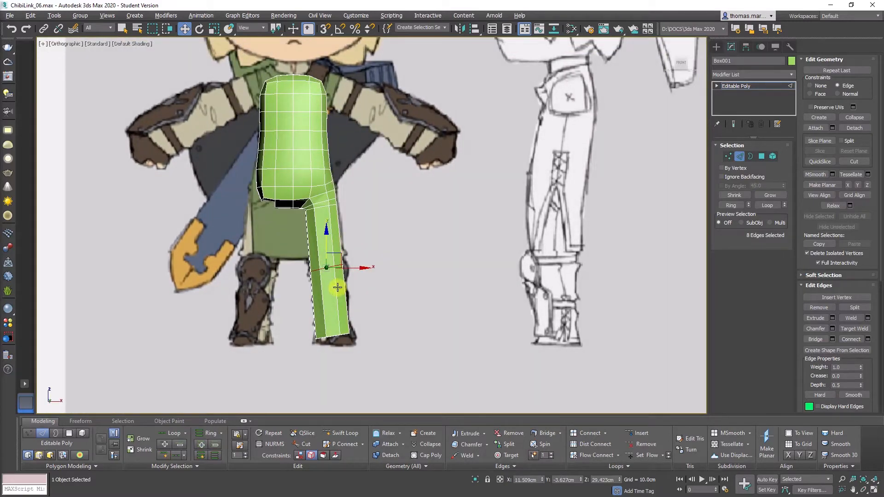
Raise the knee edge loop to about Z 31.5 cm and scale it down to narrow the knee
{"action": "scroll", "coordinate": [338, 287], "scroll_direction": "up", "scroll_amount": 5}
{"action": "left_click_drag", "start_coordinate": [314, 258], "coordinate": [316, 295]}
{"action": "key", "text": "r"}
{"action": "key", "text": "shift+x"}
{"action": "scroll", "coordinate": [313, 272], "scroll_direction": "down", "scroll_amount": 5}
{"action": "middle_click_drag", "start_coordinate": [323, 302], "coordinate": [239, 274]}
{"action": "scroll", "coordinate": [318, 254], "scroll_direction": "up", "scroll_amount": 4}
{"action": "key", "text": "w"}
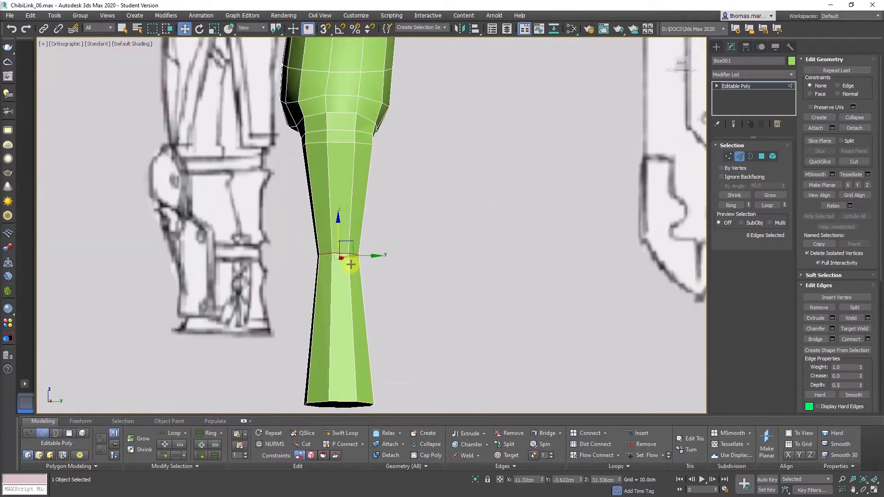
Move the knee edge loop forward about 2.2 cm along Y in the Right view to follow the side reference
{"action": "scroll", "coordinate": [277, 281], "scroll_direction": "down", "scroll_amount": 4}
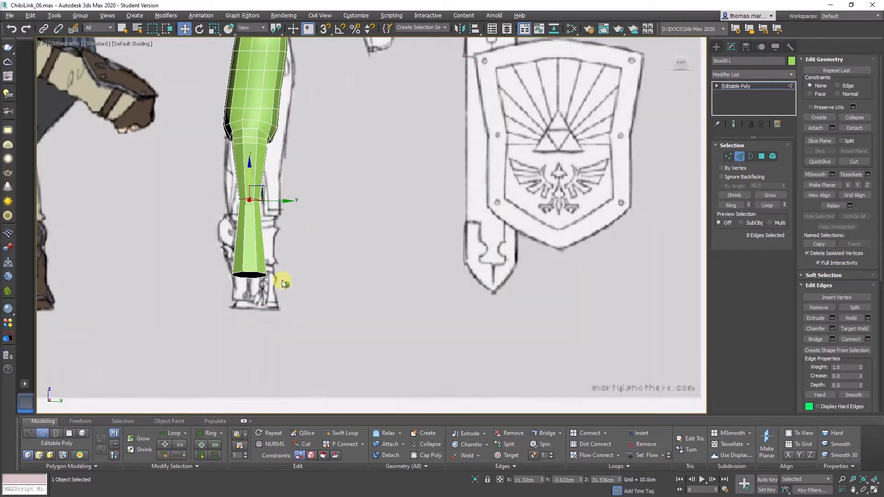
{"action": "middle_click_drag", "start_coordinate": [282, 286], "coordinate": [316, 288], "text": "alt"}
{"action": "key", "text": "alt+w"}
{"action": "right_click", "coordinate": [523, 164]}
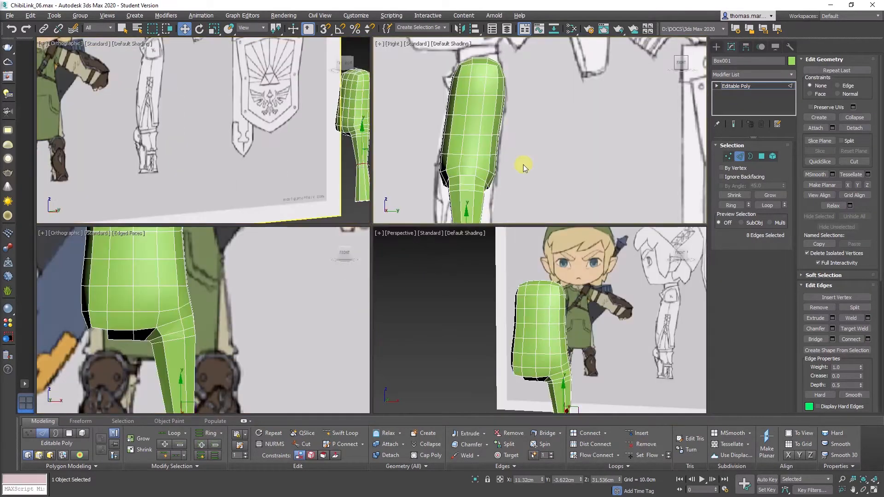
{"action": "key", "text": "alt+w"}
{"action": "scroll", "coordinate": [523, 164], "scroll_direction": "down", "scroll_amount": 3}
{"action": "middle_click_drag", "start_coordinate": [511, 166], "coordinate": [516, 56]}
{"action": "scroll", "coordinate": [515, 56], "scroll_direction": "down", "scroll_amount": 3}
{"action": "scroll", "coordinate": [437, 162], "scroll_direction": "up", "scroll_amount": 5}
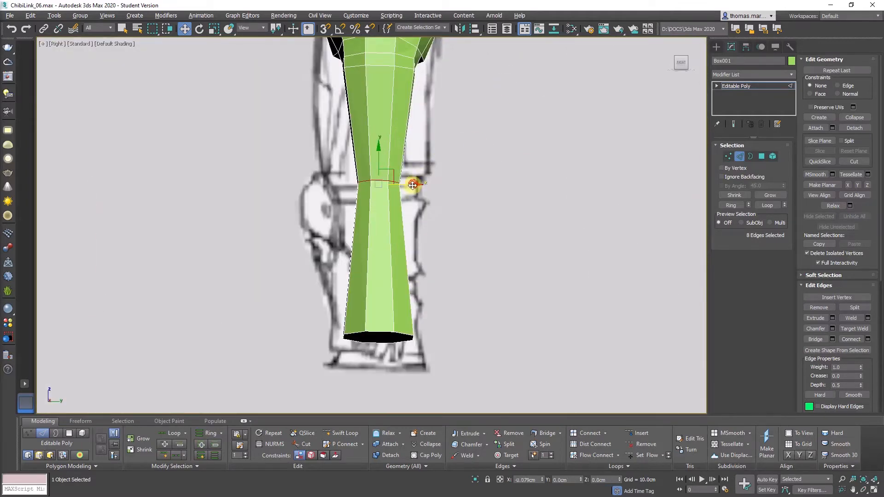
{"action": "scroll", "coordinate": [428, 227], "scroll_direction": "down", "scroll_amount": 3}
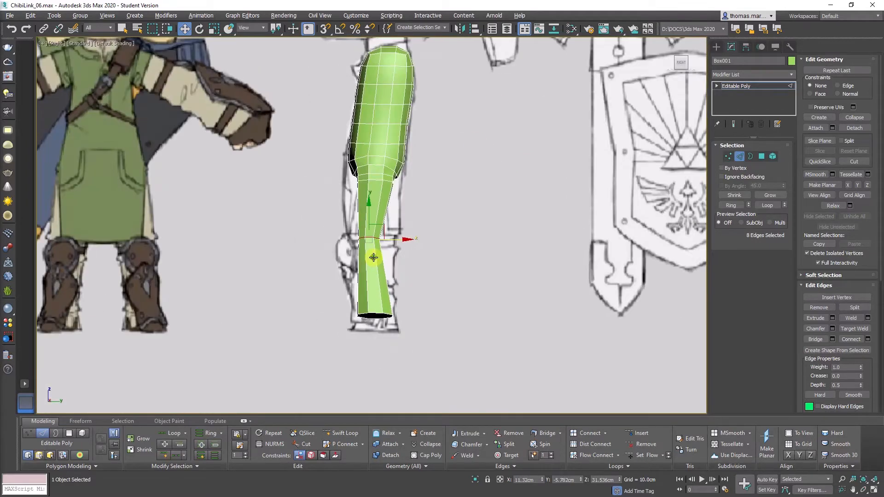
Raise the front outer hip vertex about 0.9 cm and shift the vertex below it slightly forward along Y
{"action": "middle_click_drag", "start_coordinate": [373, 257], "coordinate": [424, 309], "text": "alt"}
{"action": "scroll", "coordinate": [371, 258], "scroll_direction": "up", "scroll_amount": 5}
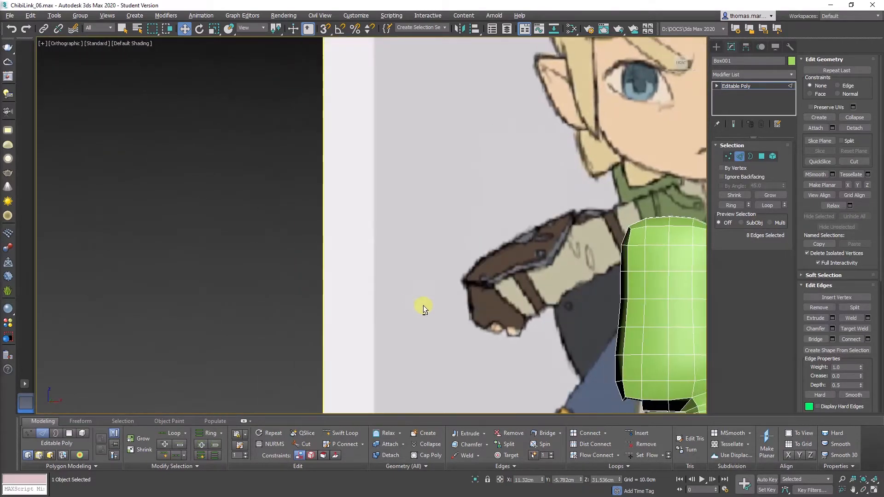
{"action": "middle_click_drag", "start_coordinate": [534, 302], "coordinate": [302, 222]}
{"action": "scroll", "coordinate": [475, 303], "scroll_direction": "up", "scroll_amount": 4}
{"action": "middle_click_drag", "start_coordinate": [474, 327], "coordinate": [358, 264]}
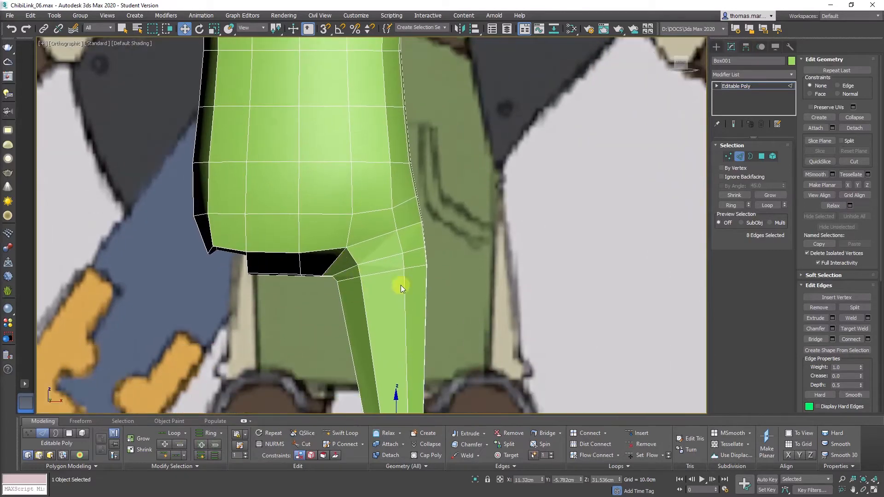
{"action": "scroll", "coordinate": [419, 212], "scroll_direction": "up", "scroll_amount": 2}
{"action": "key", "text": "1"}
{"action": "left_click", "coordinate": [386, 207]}
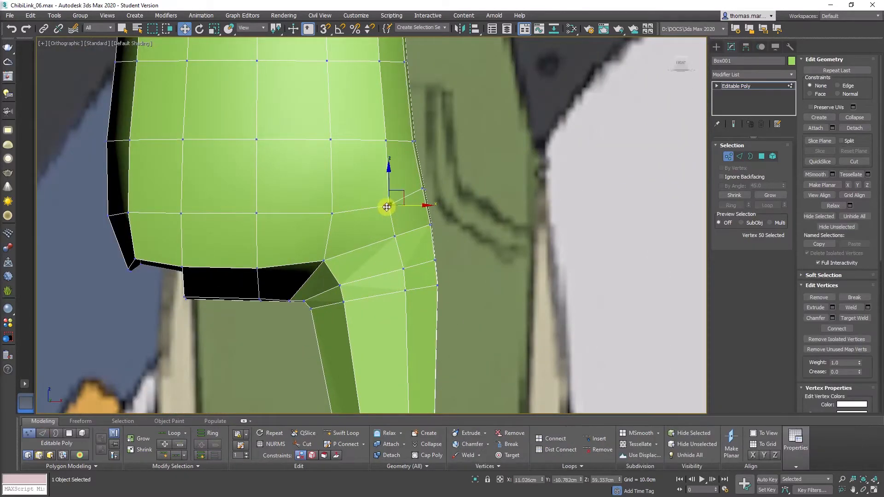
{"action": "left_click_drag", "start_coordinate": [404, 194], "coordinate": [404, 187]}
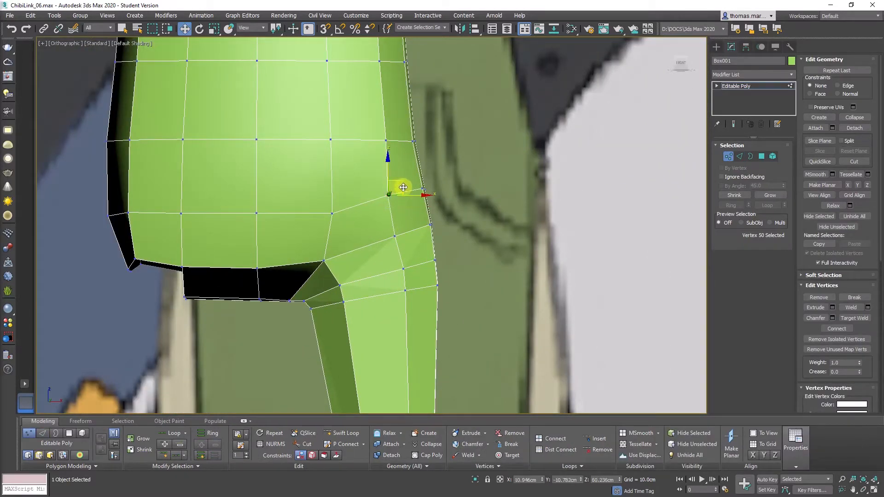
{"action": "left_click", "coordinate": [395, 236]}
{"action": "middle_click_drag", "start_coordinate": [393, 236], "coordinate": [311, 261], "text": "alt"}
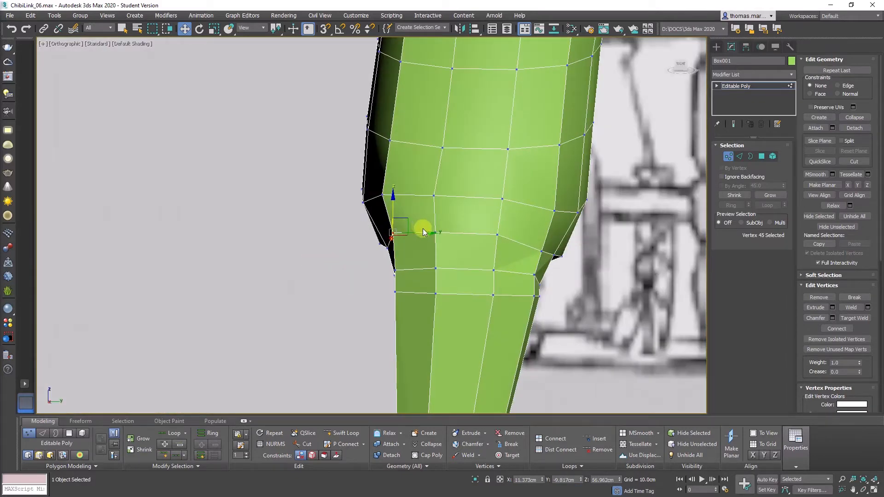
{"action": "left_click_drag", "start_coordinate": [422, 232], "coordinate": [417, 231]}
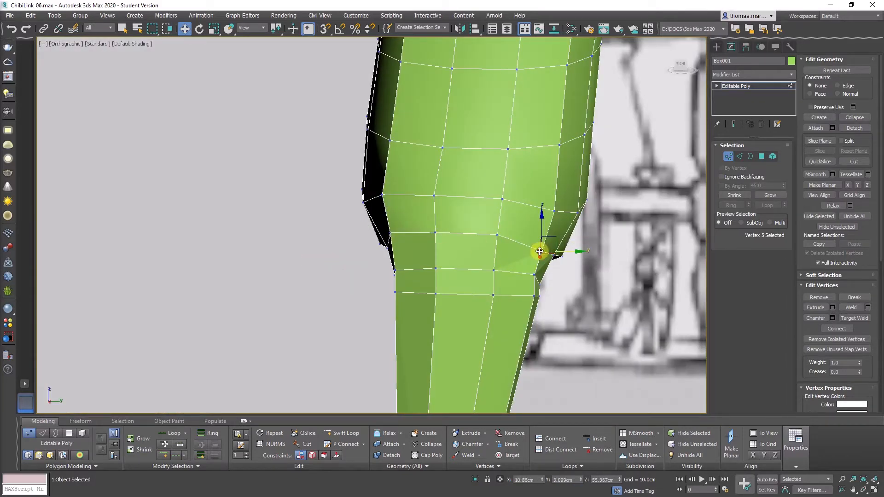
Shift the rear vertex above the leg backward about 0.4 cm along Y and pull the rear leg-top vertex back slightly
{"action": "middle_click_drag", "start_coordinate": [539, 252], "coordinate": [534, 265], "text": "alt"}
{"action": "mouse_move", "coordinate": [559, 234]}
{"action": "middle_mouse_down", "text": "alt"}
{"action": "mouse_move", "coordinate": [504, 247]}
{"action": "mouse_move", "coordinate": [551, 265]}
{"action": "middle_mouse_up", "text": "alt"}
{"action": "left_click", "coordinate": [553, 268]}
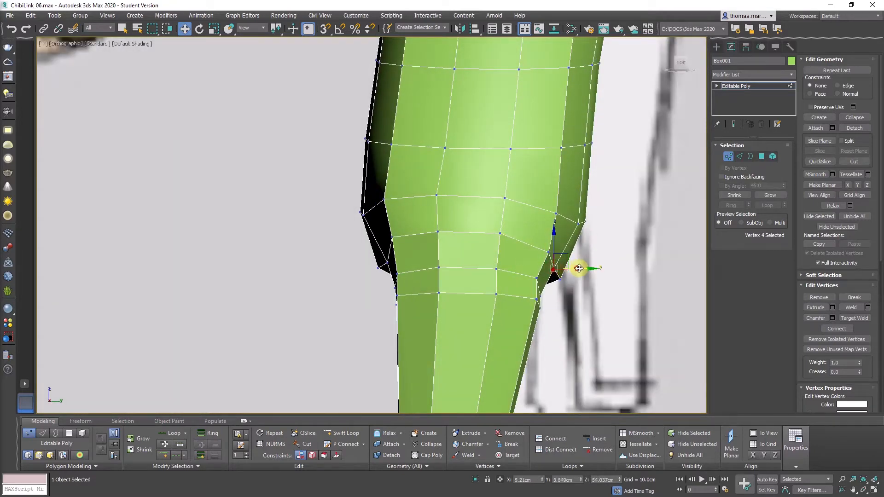
{"action": "left_click_drag", "start_coordinate": [579, 268], "coordinate": [583, 268]}
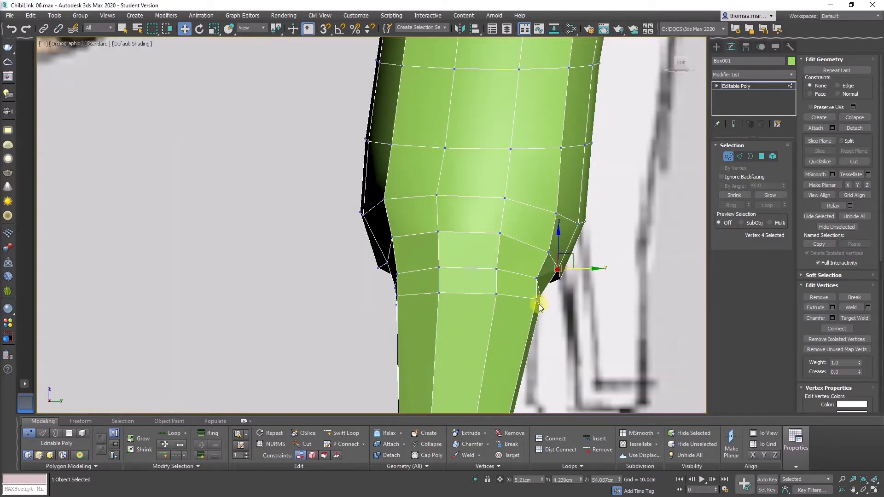
{"action": "left_click_drag", "start_coordinate": [546, 295], "coordinate": [553, 295]}
{"action": "middle_click_drag", "start_coordinate": [518, 309], "coordinate": [494, 262]}
{"action": "middle_click_drag", "start_coordinate": [494, 262], "coordinate": [504, 255], "text": "alt"}
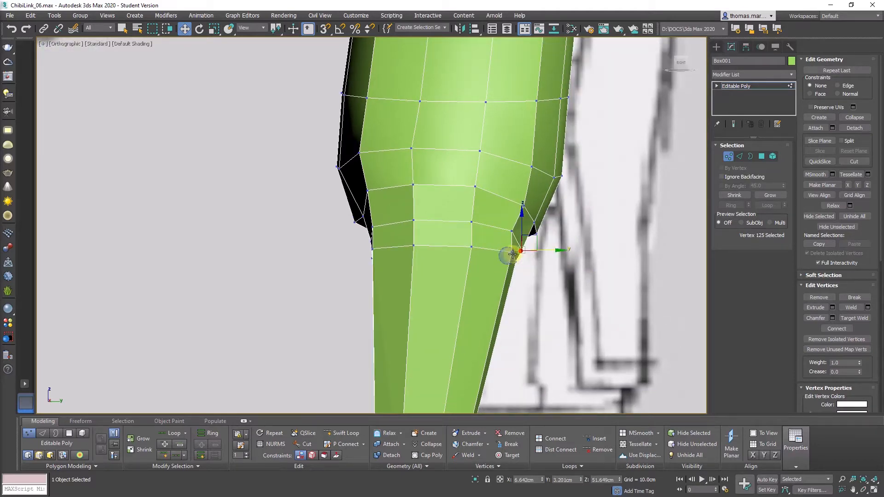
{"action": "left_click", "coordinate": [507, 252]}
{"action": "mouse_move", "coordinate": [454, 261]}
{"action": "middle_mouse_down", "text": "alt"}
{"action": "mouse_move", "coordinate": [474, 265]}
{"action": "mouse_move", "coordinate": [414, 251]}
{"action": "mouse_move", "coordinate": [450, 241]}
{"action": "mouse_move", "coordinate": [405, 246]}
{"action": "mouse_move", "coordinate": [464, 230]}
{"action": "mouse_move", "coordinate": [426, 240]}
{"action": "middle_mouse_up", "text": "alt"}
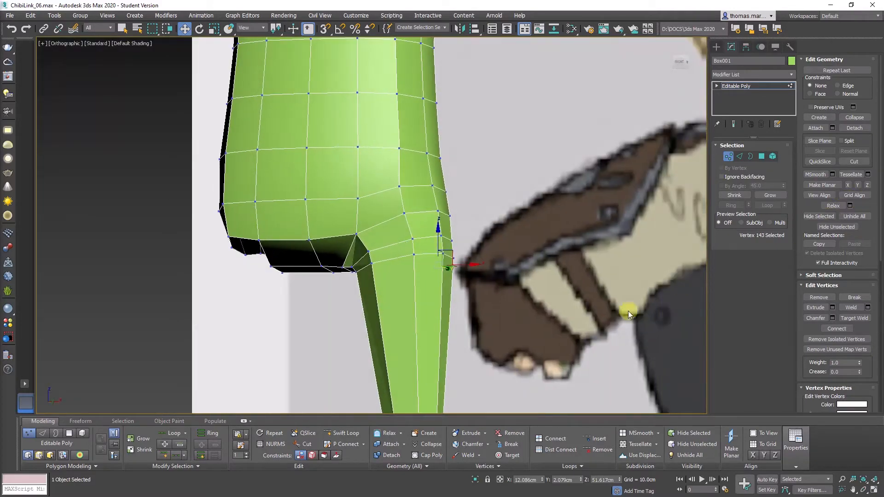
Smooth the front hip and lower torso with the Relax/Soften brush at strength 0.1
{"action": "left_click", "coordinate": [82, 422]}
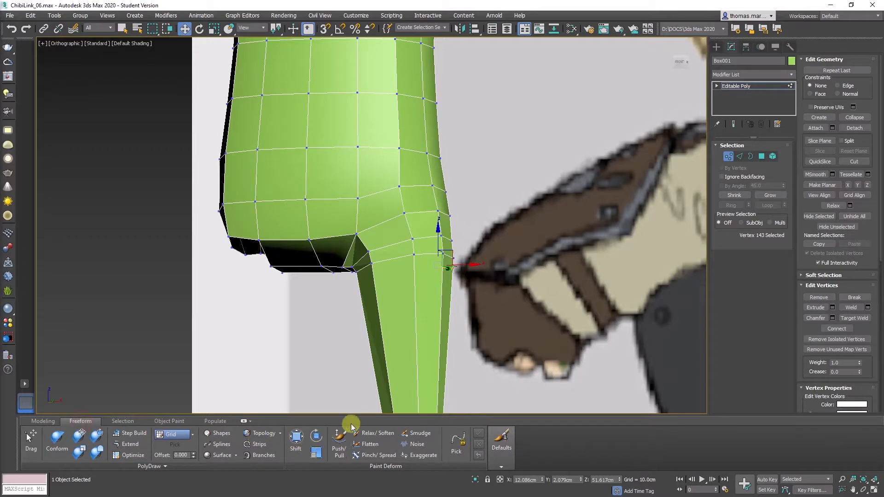
{"action": "left_click", "coordinate": [376, 434]}
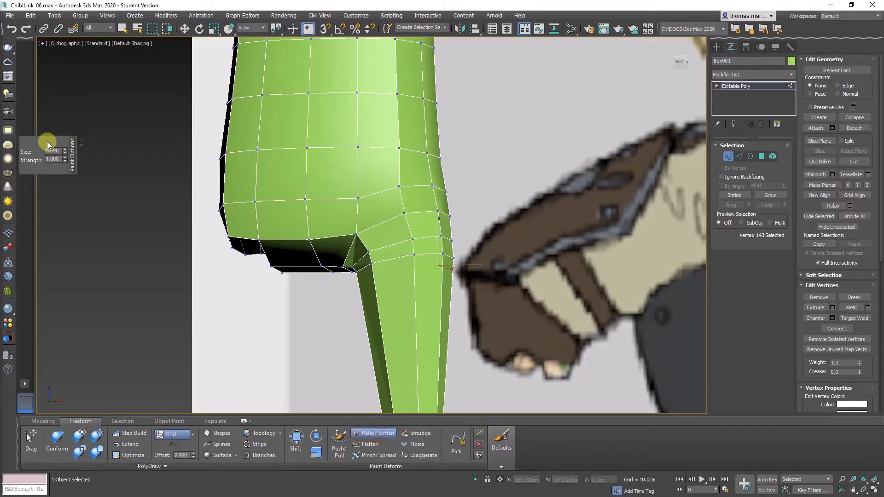
{"action": "left_click_drag", "start_coordinate": [48, 145], "coordinate": [83, 162]}
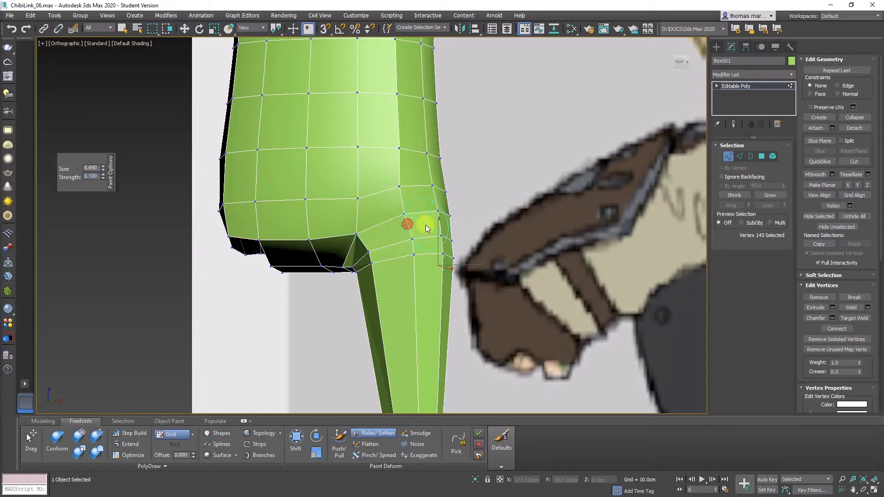
{"action": "left_click", "coordinate": [420, 243]}
{"action": "left_click", "coordinate": [387, 182]}
{"action": "left_click", "coordinate": [380, 156]}
{"action": "left_click", "coordinate": [388, 199]}
{"action": "left_click", "coordinate": [363, 227]}
Continue relaxing the mesh around the crotch and the back of the hip at the top of the leg
{"action": "mouse_move", "coordinate": [354, 251]}
{"action": "middle_mouse_down", "text": "alt"}
{"action": "mouse_move", "coordinate": [387, 261]}
{"action": "mouse_move", "coordinate": [389, 249]}
{"action": "middle_mouse_up", "text": "alt"}
{"action": "left_click_drag", "start_coordinate": [328, 265], "coordinate": [347, 273]}
{"action": "middle_click_drag", "start_coordinate": [350, 272], "coordinate": [434, 261], "text": "alt"}
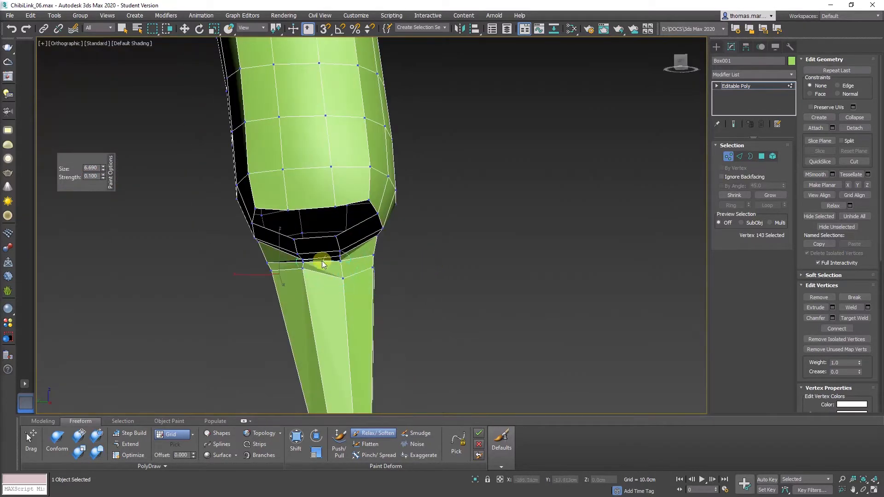
{"action": "middle_click_drag", "start_coordinate": [304, 272], "coordinate": [407, 298], "text": "alt"}
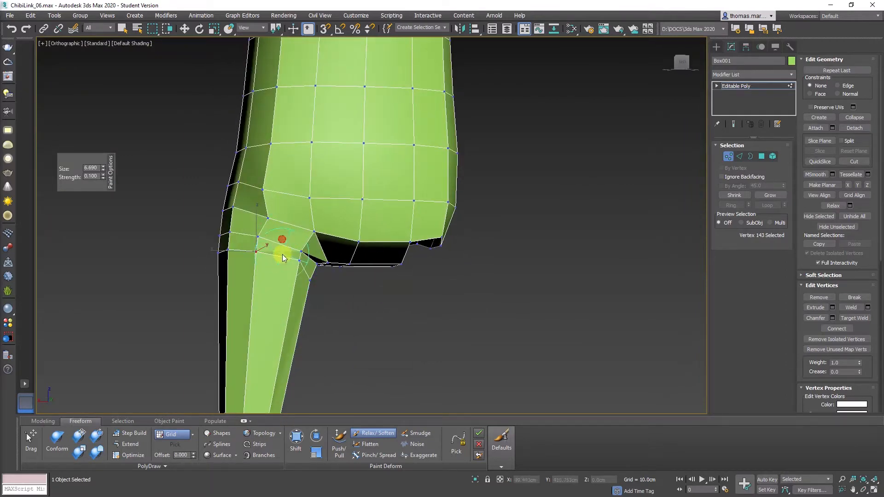
{"action": "mouse_move", "coordinate": [296, 247]}
{"action": "middle_mouse_down", "text": "alt"}
{"action": "mouse_move", "coordinate": [341, 256]}
{"action": "mouse_move", "coordinate": [336, 227]}
{"action": "mouse_move", "coordinate": [336, 249]}
{"action": "mouse_move", "coordinate": [346, 255]}
{"action": "mouse_move", "coordinate": [259, 250]}
{"action": "middle_mouse_up", "text": "alt"}
{"action": "key", "text": "w"}
Examine the softened hip and the overall torso and leg shape against the reference
{"action": "middle_click_drag", "start_coordinate": [307, 224], "coordinate": [331, 256], "text": "alt"}
{"action": "scroll", "coordinate": [355, 269], "scroll_direction": "down", "scroll_amount": 4}
{"action": "scroll", "coordinate": [326, 272], "scroll_direction": "down", "scroll_amount": 4}
{"action": "scroll", "coordinate": [330, 228], "scroll_direction": "up", "scroll_amount": 5}
{"action": "scroll", "coordinate": [335, 252], "scroll_direction": "down", "scroll_amount": 3}
{"action": "middle_click_drag", "start_coordinate": [309, 134], "coordinate": [301, 266]}
{"action": "mouse_move", "coordinate": [300, 266]}
{"action": "middle_mouse_down", "text": "alt"}
{"action": "mouse_move", "coordinate": [289, 263]}
{"action": "mouse_move", "coordinate": [293, 270]}
{"action": "middle_mouse_up", "text": "alt"}
{"action": "scroll", "coordinate": [312, 196], "scroll_direction": "up", "scroll_amount": 3}
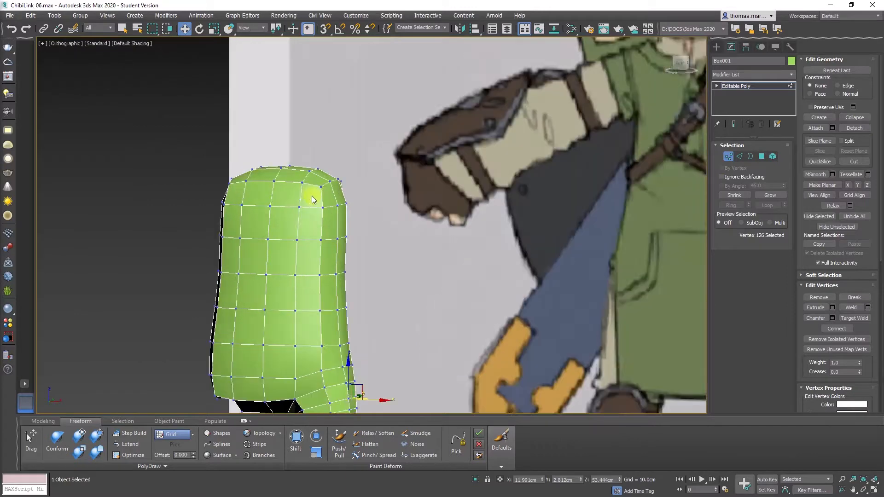
Delete the two rows of polygons on the side of the upper torso to open an armhole
{"action": "mouse_move", "coordinate": [323, 195]}
{"action": "middle_mouse_down", "text": "alt"}
{"action": "mouse_move", "coordinate": [310, 193]}
{"action": "mouse_move", "coordinate": [313, 204]}
{"action": "middle_mouse_up", "text": "alt"}
{"action": "middle_click_drag", "start_coordinate": [340, 269], "coordinate": [321, 335]}
{"action": "scroll", "coordinate": [321, 335], "scroll_direction": "up", "scroll_amount": 3}
{"action": "key", "text": "4"}
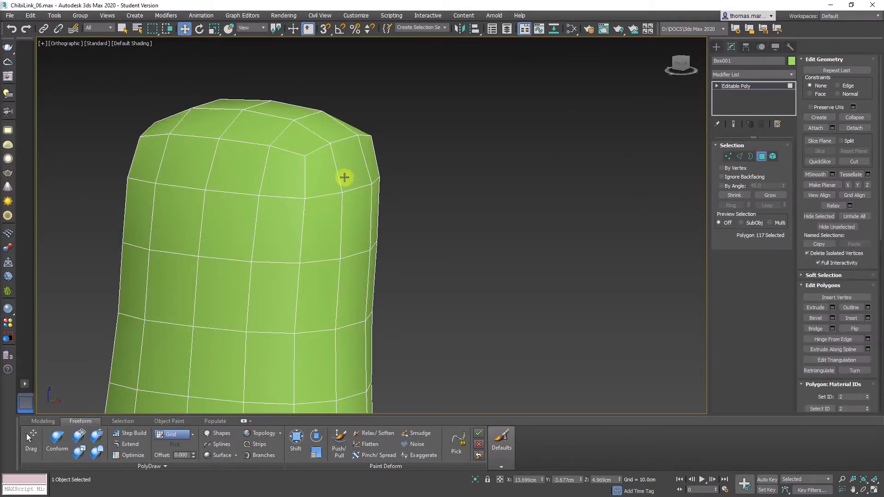
{"action": "mouse_move", "coordinate": [335, 220]}
{"action": "middle_mouse_down", "text": "alt"}
{"action": "mouse_move", "coordinate": [276, 210]}
{"action": "mouse_move", "coordinate": [352, 215]}
{"action": "mouse_move", "coordinate": [325, 212]}
{"action": "mouse_move", "coordinate": [340, 219]}
{"action": "mouse_move", "coordinate": [272, 256]}
{"action": "mouse_move", "coordinate": [286, 262]}
{"action": "mouse_move", "coordinate": [264, 250]}
{"action": "mouse_move", "coordinate": [290, 251]}
{"action": "mouse_move", "coordinate": [268, 250]}
{"action": "mouse_move", "coordinate": [288, 285]}
{"action": "mouse_move", "coordinate": [298, 284]}
{"action": "mouse_move", "coordinate": [241, 288]}
{"action": "mouse_move", "coordinate": [256, 288]}
{"action": "middle_mouse_up", "text": "alt"}
{"action": "scroll", "coordinate": [261, 251], "scroll_direction": "up", "scroll_amount": 3}
{"action": "left_click", "coordinate": [315, 264], "text": "ctrl"}
{"action": "left_click", "coordinate": [351, 264], "text": "ctrl"}
{"action": "key", "text": "Delete"}
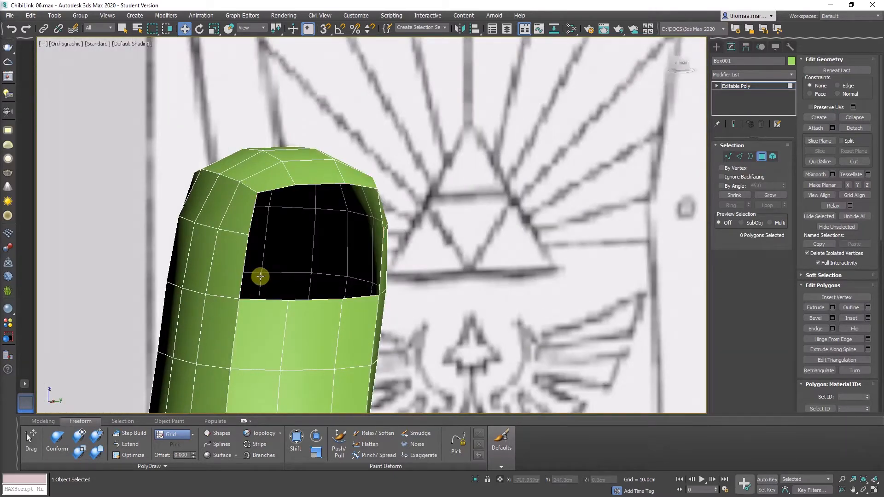
Extrude the armhole's three top edges outward about 2.9 cm and down about 1.8 cm to start the shoulder
{"action": "mouse_move", "coordinate": [284, 258]}
{"action": "middle_mouse_down", "text": "alt"}
{"action": "mouse_move", "coordinate": [314, 258]}
{"action": "mouse_move", "coordinate": [299, 261]}
{"action": "middle_mouse_up", "text": "alt"}
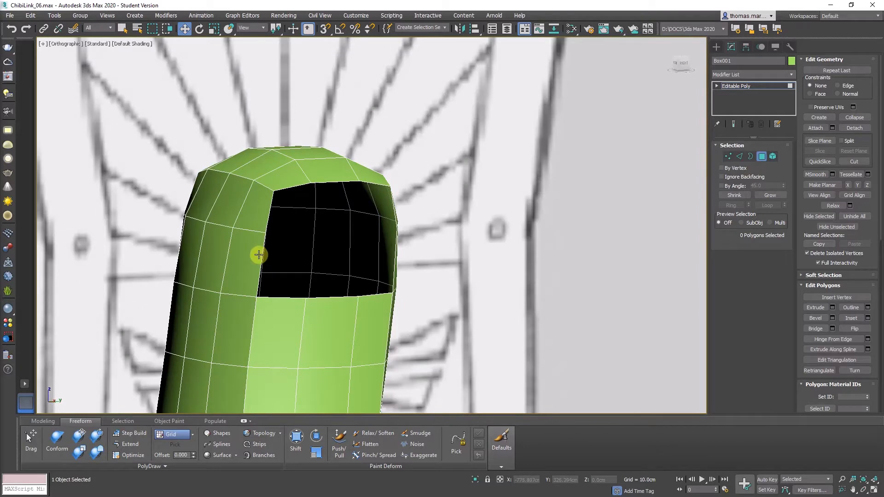
{"action": "key", "text": "2"}
{"action": "left_click", "coordinate": [292, 211]}
{"action": "middle_click_drag", "start_coordinate": [292, 212], "coordinate": [307, 252], "text": "alt"}
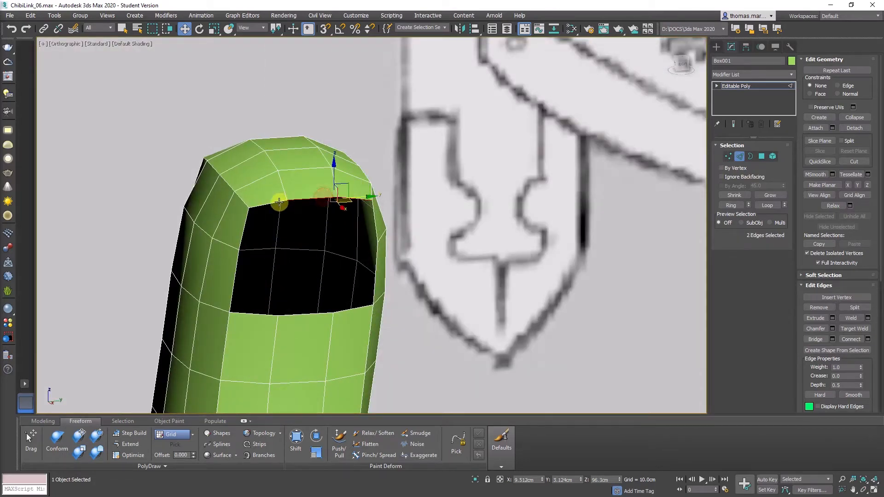
{"action": "left_click", "coordinate": [279, 203], "text": "ctrl"}
{"action": "middle_click_drag", "start_coordinate": [280, 205], "coordinate": [305, 244], "text": "alt"}
{"action": "scroll", "coordinate": [431, 176], "scroll_direction": "up", "scroll_amount": 3}
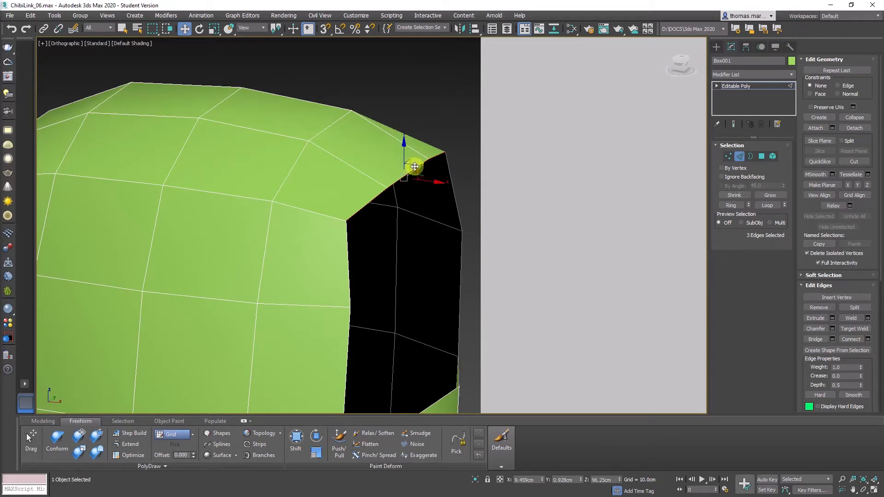
{"action": "left_click_drag", "start_coordinate": [415, 164], "coordinate": [437, 233]}
{"action": "right_click", "coordinate": [427, 174]}
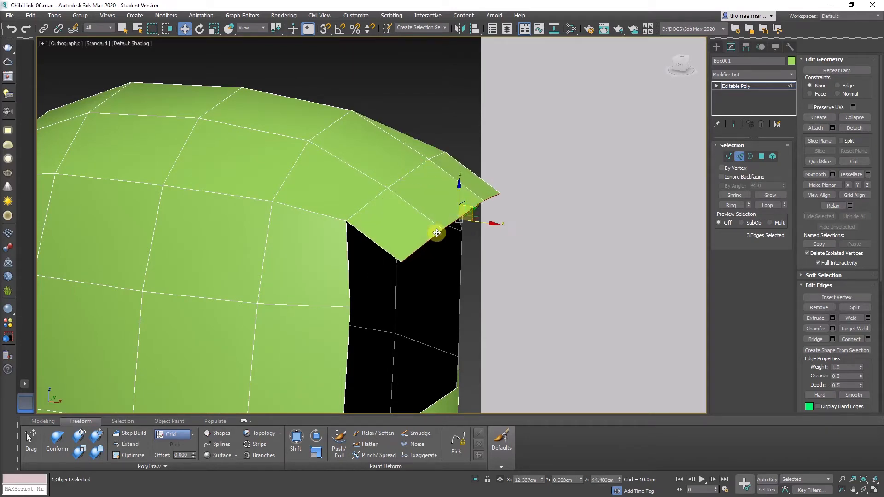
Move the shoulder strip's two outer corner vertices and one middle edge vertex inward along Y to taper its free edge
{"action": "middle_click_drag", "start_coordinate": [438, 233], "coordinate": [264, 278], "text": "alt"}
{"action": "key", "text": "1"}
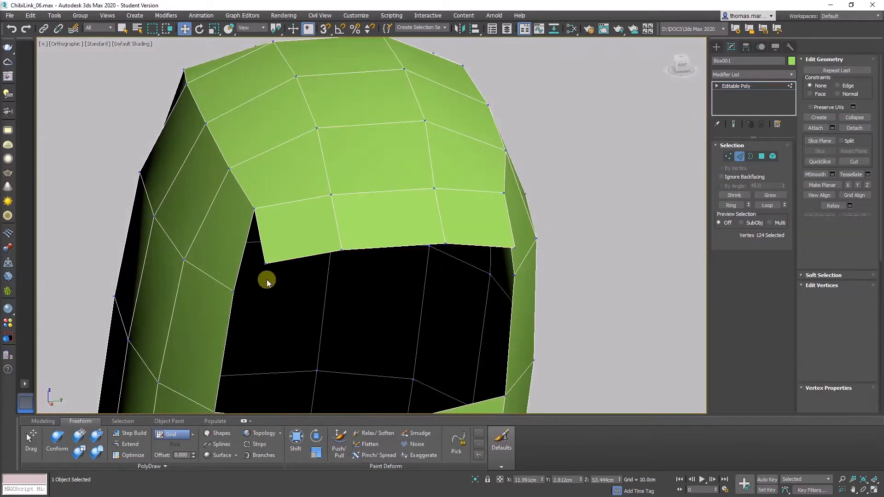
{"action": "left_click", "coordinate": [267, 263]}
{"action": "left_click_drag", "start_coordinate": [283, 268], "coordinate": [298, 256]}
{"action": "left_click", "coordinate": [514, 249]}
{"action": "left_click_drag", "start_coordinate": [494, 246], "coordinate": [430, 247]}
{"action": "left_click", "coordinate": [340, 250]}
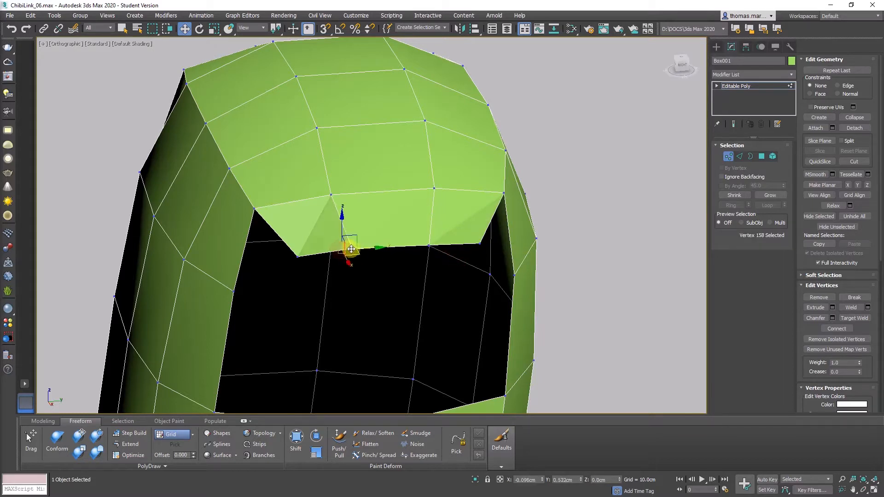
{"action": "left_click_drag", "start_coordinate": [349, 252], "coordinate": [365, 250]}
Nudge the two middle vertices where the new strip joins the shoulder to even out the curve
{"action": "left_click", "coordinate": [332, 195]}
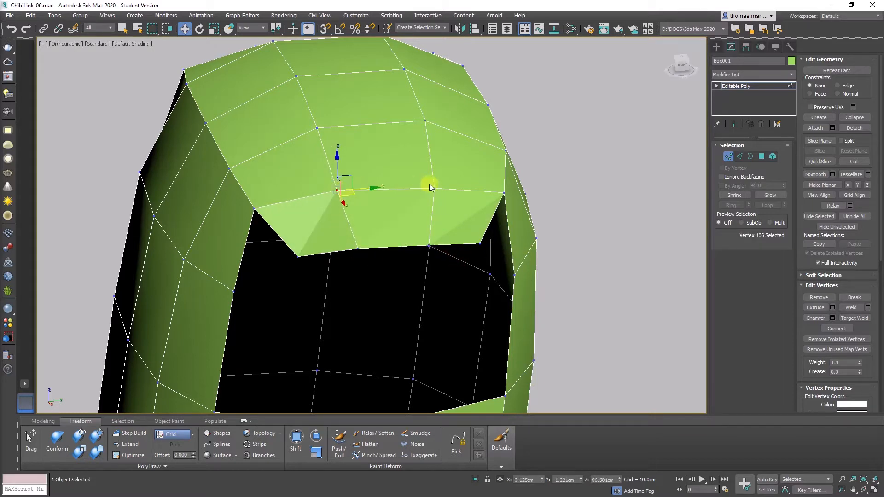
{"action": "left_click_drag", "start_coordinate": [428, 185], "coordinate": [428, 186]}
{"action": "scroll", "coordinate": [322, 233], "scroll_direction": "down", "scroll_amount": 3}
{"action": "middle_click_drag", "start_coordinate": [322, 233], "coordinate": [401, 217], "text": "alt"}
{"action": "scroll", "coordinate": [333, 256], "scroll_direction": "up", "scroll_amount": 3}
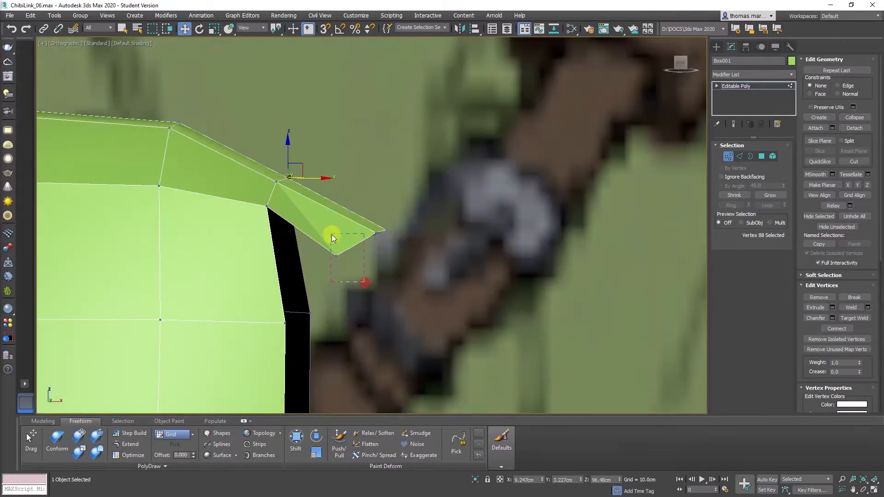
Move the two lower vertices on the shoulder strip's free edge up and outward to even out its end
{"action": "left_click_drag", "start_coordinate": [334, 238], "coordinate": [368, 197]}
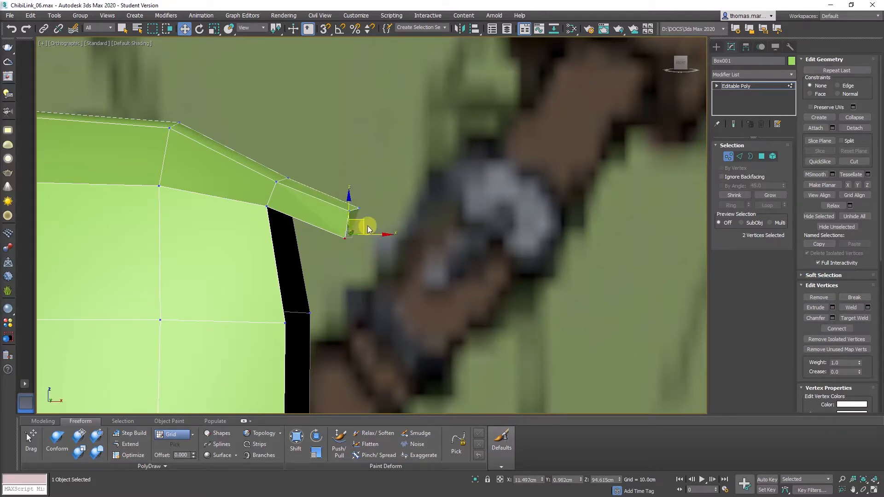
{"action": "scroll", "coordinate": [357, 214], "scroll_direction": "down", "scroll_amount": 4}
{"action": "middle_click_drag", "start_coordinate": [324, 191], "coordinate": [361, 176], "text": "alt"}
{"action": "scroll", "coordinate": [310, 213], "scroll_direction": "up", "scroll_amount": 3}
{"action": "scroll", "coordinate": [310, 214], "scroll_direction": "down", "scroll_amount": 4}
{"action": "scroll", "coordinate": [295, 214], "scroll_direction": "up", "scroll_amount": 4}
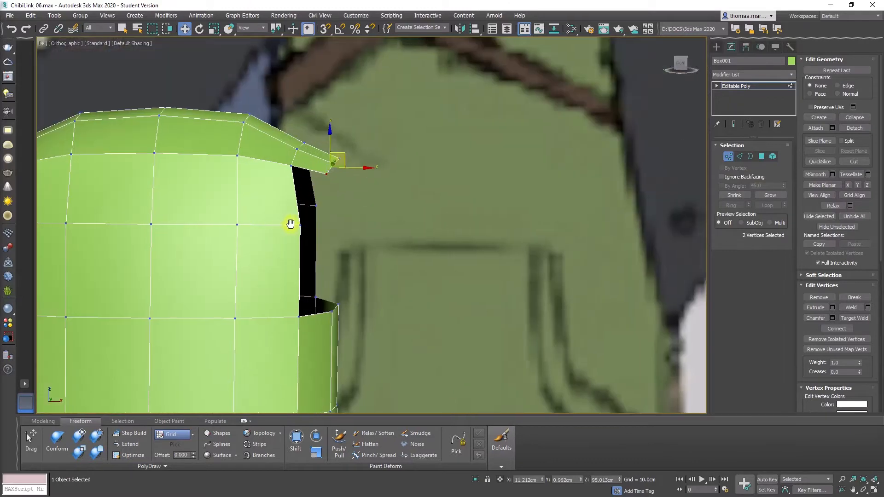
Show edged faces on the reference body and examine its shoulder and upper arm topology against the torso
{"action": "middle_click_drag", "start_coordinate": [289, 223], "coordinate": [274, 261], "text": "alt"}
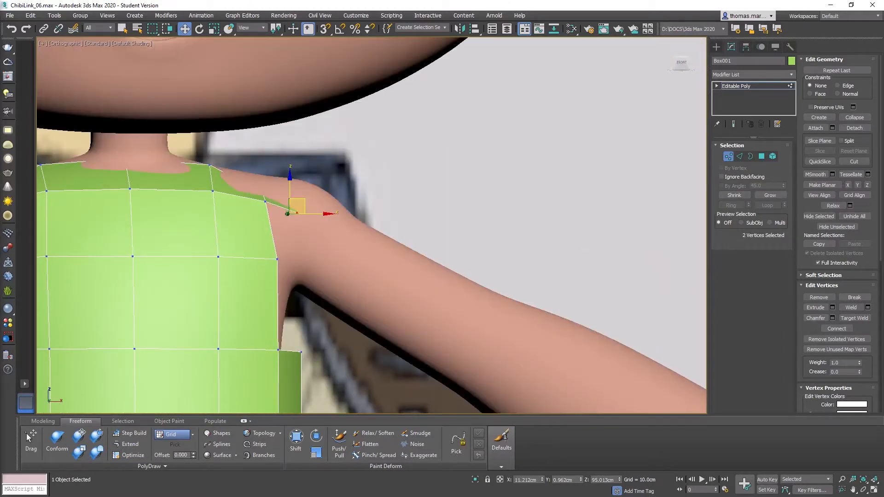
{"action": "scroll", "coordinate": [277, 251], "scroll_direction": "down", "scroll_amount": 4}
{"action": "middle_click_drag", "start_coordinate": [277, 251], "coordinate": [264, 197], "text": "alt"}
{"action": "key", "text": "F4"}
{"action": "scroll", "coordinate": [282, 232], "scroll_direction": "up", "scroll_amount": 3}
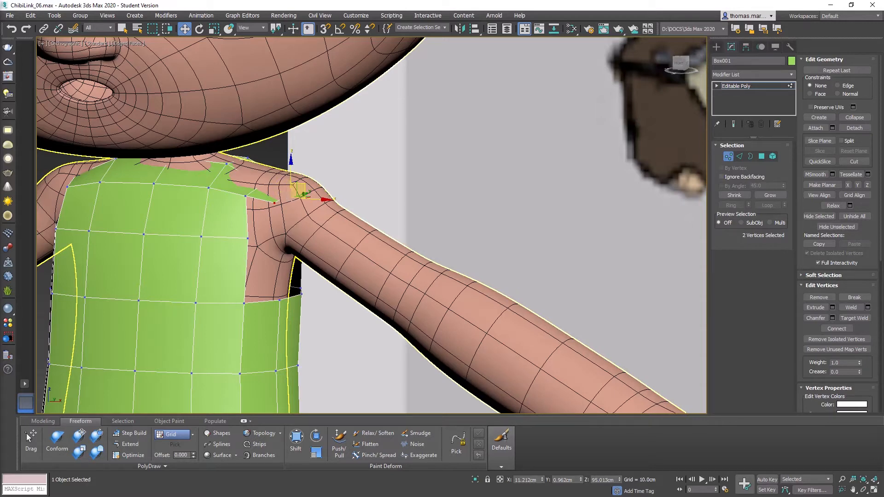
Isolate the torso, delete the extruded shoulder strip and cap the armhole's open border
{"action": "key", "text": "alt+q"}
{"action": "scroll", "coordinate": [227, 191], "scroll_direction": "up", "scroll_amount": 5}
{"action": "middle_click_drag", "start_coordinate": [263, 195], "coordinate": [192, 231]}
{"action": "key", "text": "2"}
{"action": "key", "text": "Delete"}
{"action": "scroll", "coordinate": [182, 178], "scroll_direction": "down", "scroll_amount": 4}
{"action": "key", "text": "3"}
{"action": "left_click", "coordinate": [215, 190]}
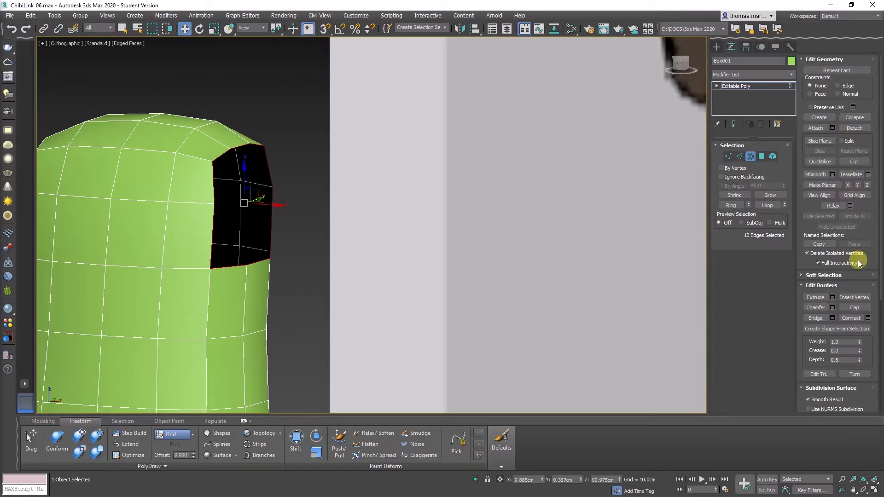
{"action": "left_click", "coordinate": [852, 308]}
Bevel the armhole's cap polygon with a height of 0.835 cm and an outline of -1.494 cm
{"action": "middle_click_drag", "start_coordinate": [276, 230], "coordinate": [262, 241], "text": "alt"}
{"action": "key", "text": "4"}
{"action": "left_click", "coordinate": [250, 210]}
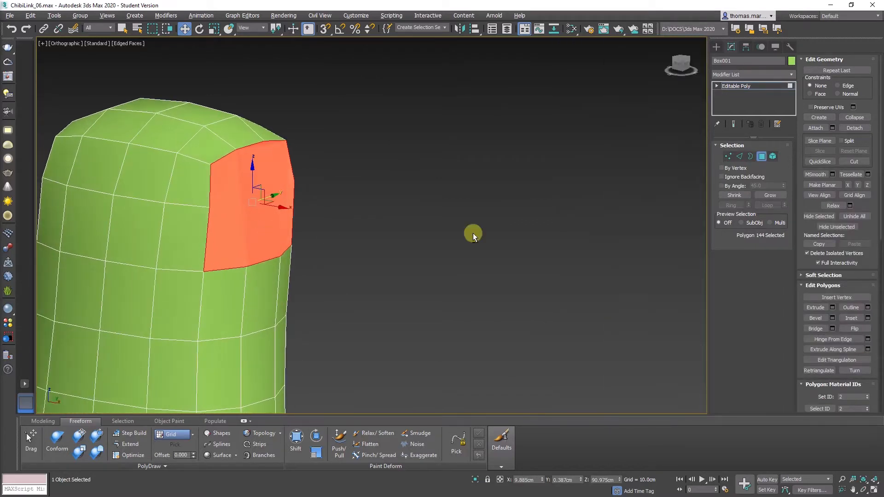
{"action": "left_click", "coordinate": [832, 318]}
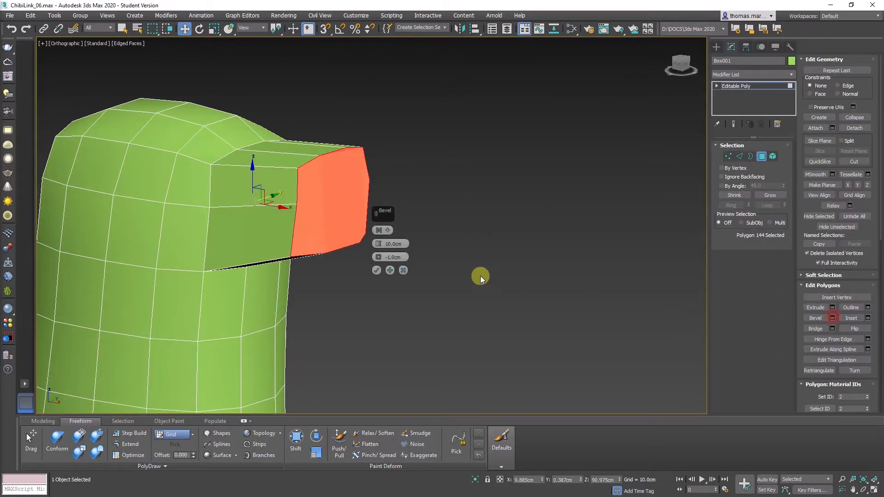
{"action": "middle_click_drag", "start_coordinate": [284, 241], "coordinate": [346, 266], "text": "alt"}
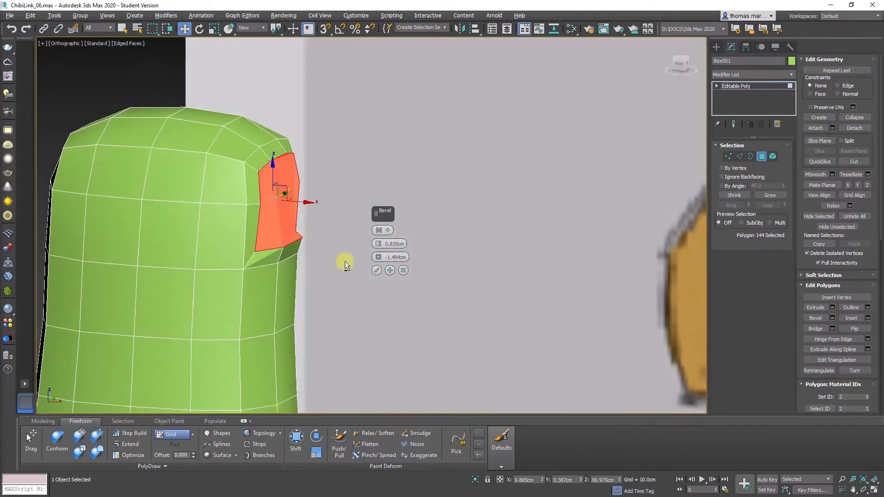
{"action": "left_click", "coordinate": [377, 270]}
Round the beveled cap polygon with GeoPoly and move it slightly outward along X
{"action": "middle_click_drag", "start_coordinate": [414, 275], "coordinate": [566, 190], "text": "alt"}
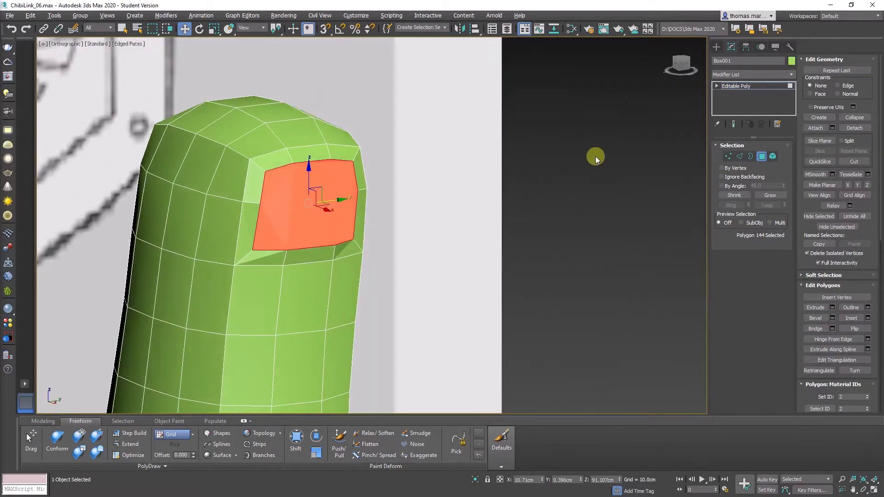
{"action": "left_click", "coordinate": [43, 421]}
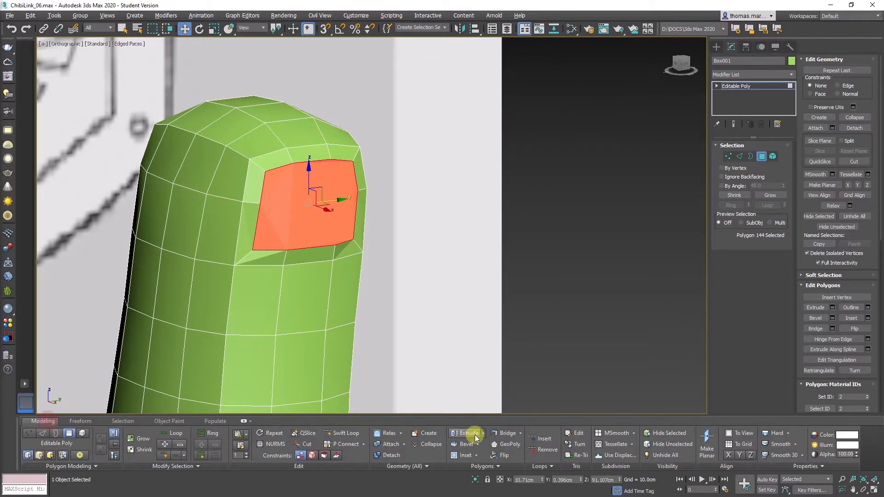
{"action": "left_click", "coordinate": [505, 448]}
{"action": "middle_click_drag", "start_coordinate": [300, 197], "coordinate": [324, 221], "text": "alt"}
{"action": "left_click_drag", "start_coordinate": [290, 204], "coordinate": [298, 205]}
{"action": "middle_click_drag", "start_coordinate": [294, 233], "coordinate": [240, 258], "text": "alt"}
{"action": "middle_click_drag", "start_coordinate": [291, 200], "coordinate": [294, 230], "text": "alt"}
Extrude the rounded cap polygon outward, then tilt it and nudge it along X to start the arm
{"action": "scroll", "coordinate": [282, 162], "scroll_direction": "up", "scroll_amount": 3}
{"action": "key", "text": "2"}
{"action": "left_click", "coordinate": [310, 164]}
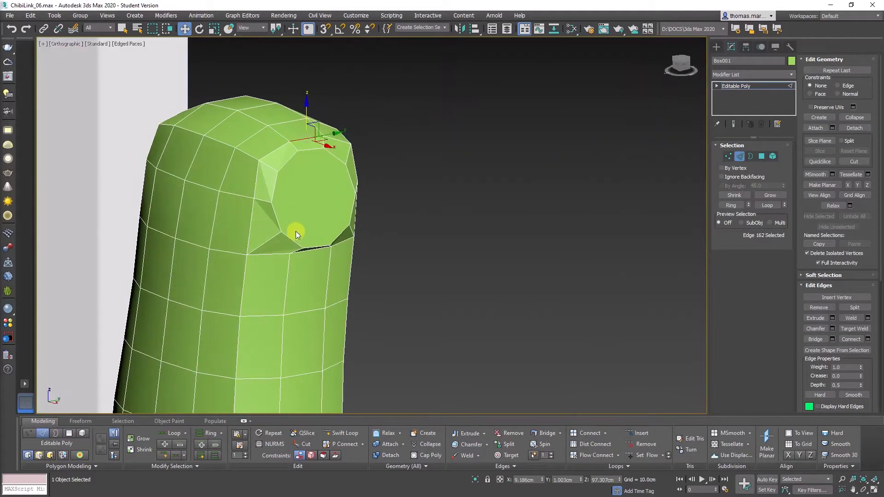
{"action": "key", "text": "4"}
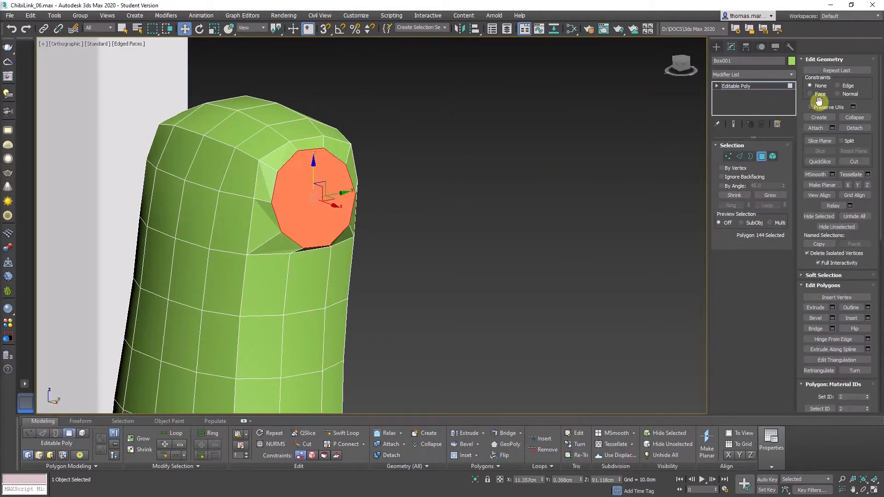
{"action": "left_click", "coordinate": [816, 307]}
{"action": "middle_click_drag", "start_coordinate": [349, 218], "coordinate": [295, 233], "text": "alt"}
{"action": "right_click", "coordinate": [309, 228]}
{"action": "key", "text": "e"}
{"action": "left_click_drag", "start_coordinate": [314, 175], "coordinate": [325, 201]}
{"action": "key", "text": "w"}
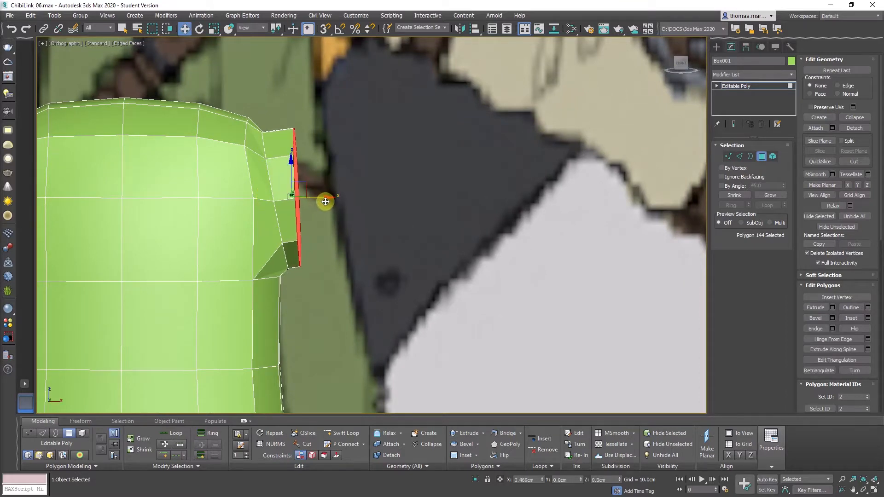
{"action": "scroll", "coordinate": [259, 152], "scroll_direction": "up", "scroll_amount": 3}
Move the top two vertex pairs around the arm's base up and slightly outward to smooth the shoulder line
{"action": "key", "text": "1"}
{"action": "left_click", "coordinate": [273, 146]}
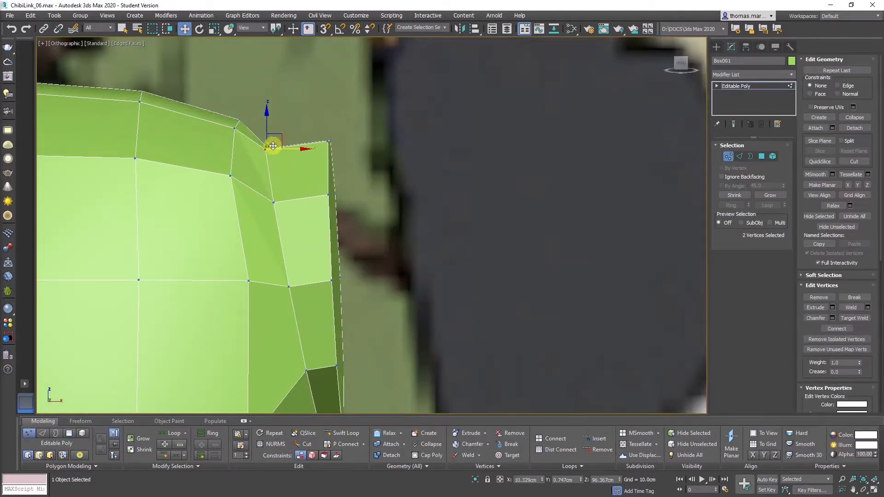
{"action": "left_click_drag", "start_coordinate": [282, 135], "coordinate": [295, 134]}
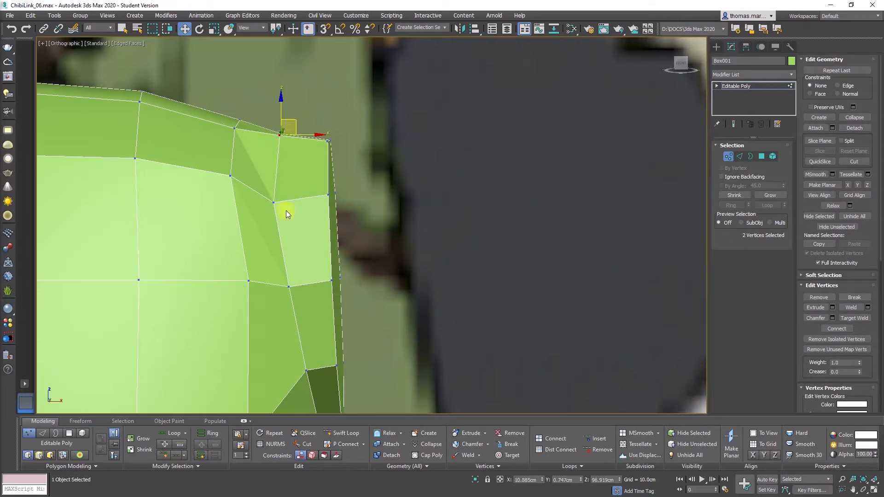
{"action": "left_click_drag", "start_coordinate": [292, 193], "coordinate": [299, 173]}
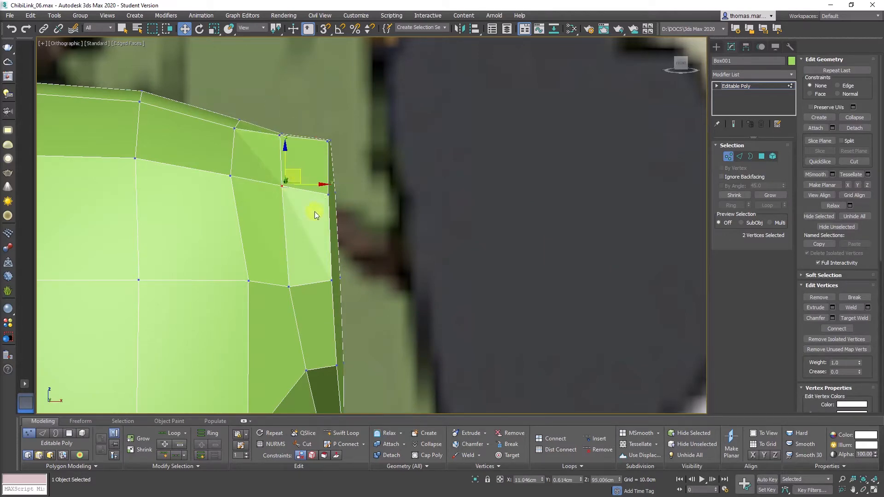
{"action": "scroll", "coordinate": [314, 212], "scroll_direction": "down", "scroll_amount": 3}
{"action": "middle_click_drag", "start_coordinate": [294, 232], "coordinate": [248, 220], "text": "alt"}
Slide the armpit edge below the arm's base down about 1.8 cm with the Edge constraint
{"action": "scroll", "coordinate": [289, 233], "scroll_direction": "down", "scroll_amount": 2}
{"action": "key", "text": "2"}
{"action": "left_click", "coordinate": [307, 237]}
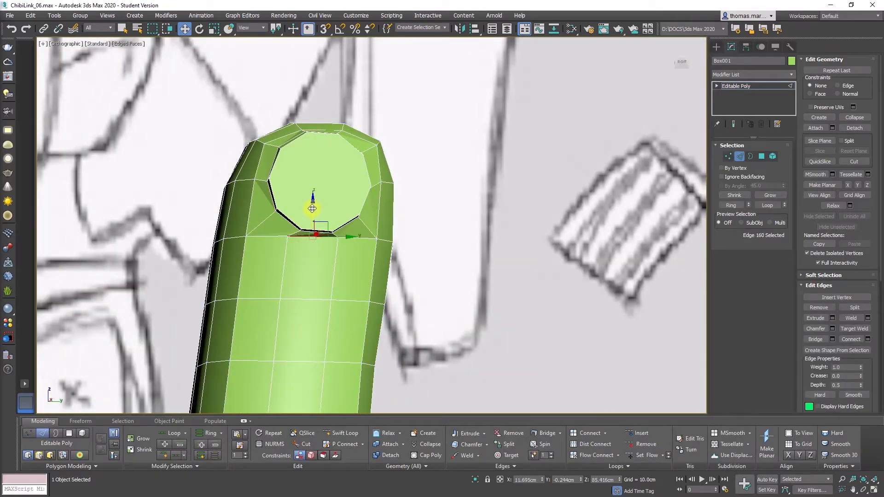
{"action": "key", "text": "shift+x"}
{"action": "left_click_drag", "start_coordinate": [314, 209], "coordinate": [310, 222]}
{"action": "right_click", "coordinate": [314, 226]}
{"action": "key", "text": "shift+x"}
{"action": "middle_click_drag", "start_coordinate": [310, 222], "coordinate": [333, 275], "text": "alt"}
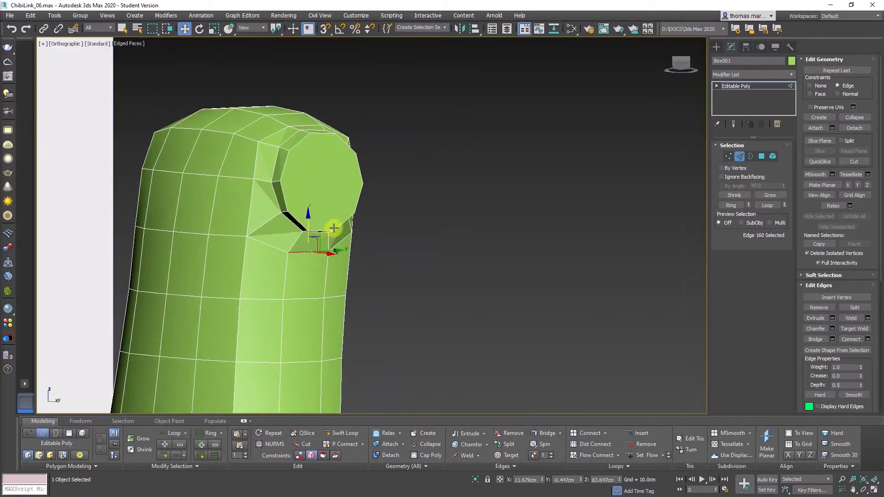
Delete the round polygon that closes the end of the arm stub
{"action": "middle_click_drag", "start_coordinate": [326, 169], "coordinate": [308, 164], "text": "alt"}
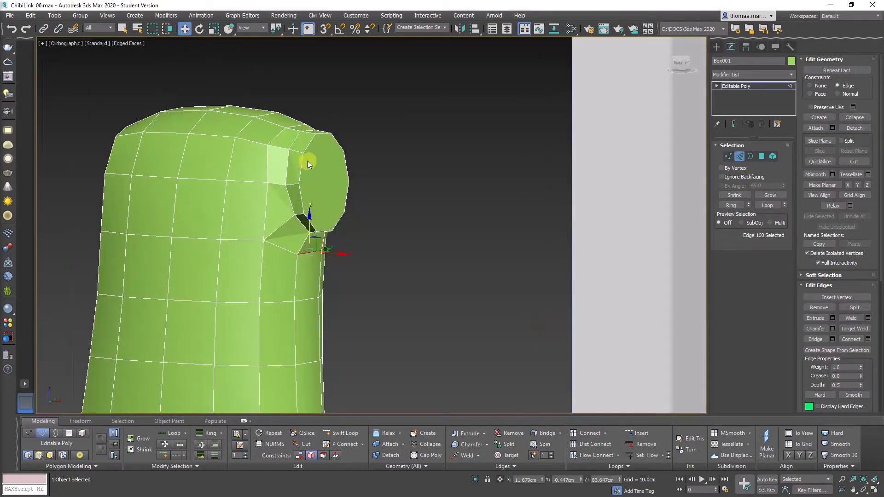
{"action": "key", "text": "4"}
{"action": "left_click", "coordinate": [328, 173]}
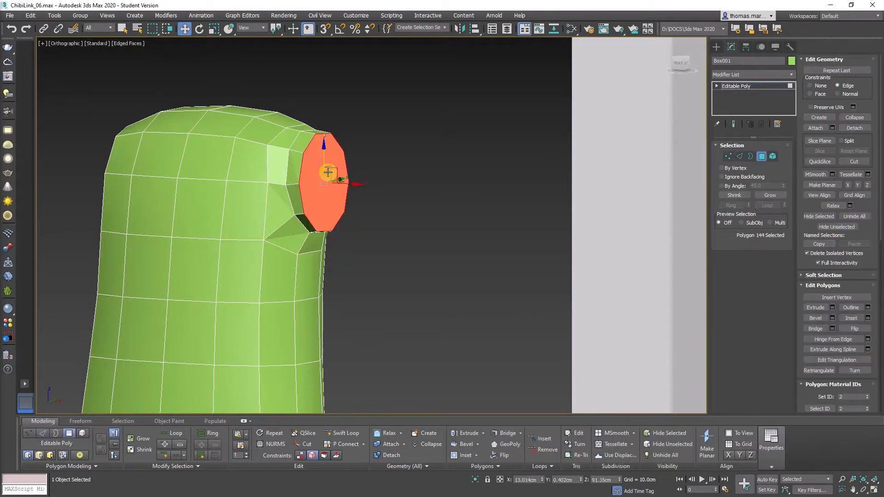
{"action": "key", "text": "Delete"}
{"action": "scroll", "coordinate": [323, 162], "scroll_direction": "up", "scroll_amount": 3}
Extrude the three top edges of the arm opening outward to form a new strip over the shoulder
{"action": "key", "text": "2"}
{"action": "scroll", "coordinate": [291, 157], "scroll_direction": "up", "scroll_amount": 3}
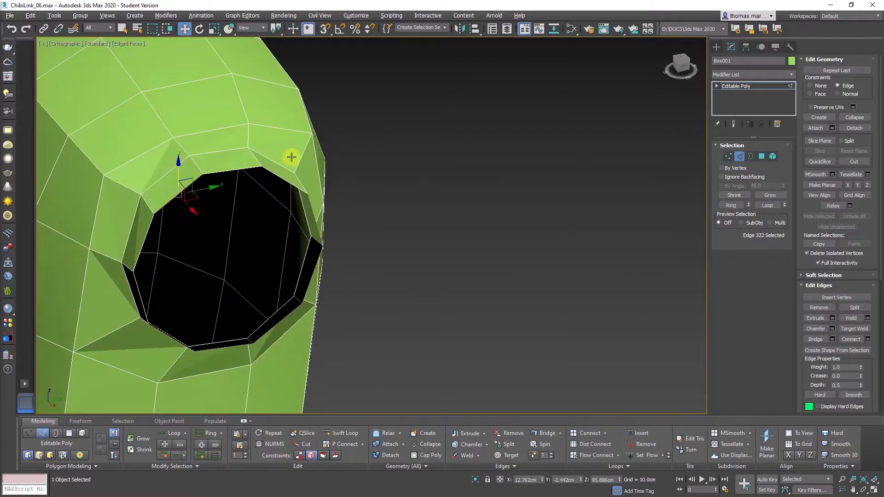
{"action": "left_click", "coordinate": [237, 170], "text": "ctrl"}
{"action": "left_click", "coordinate": [277, 176], "text": "ctrl"}
{"action": "middle_click_drag", "start_coordinate": [255, 207], "coordinate": [365, 200], "text": "alt"}
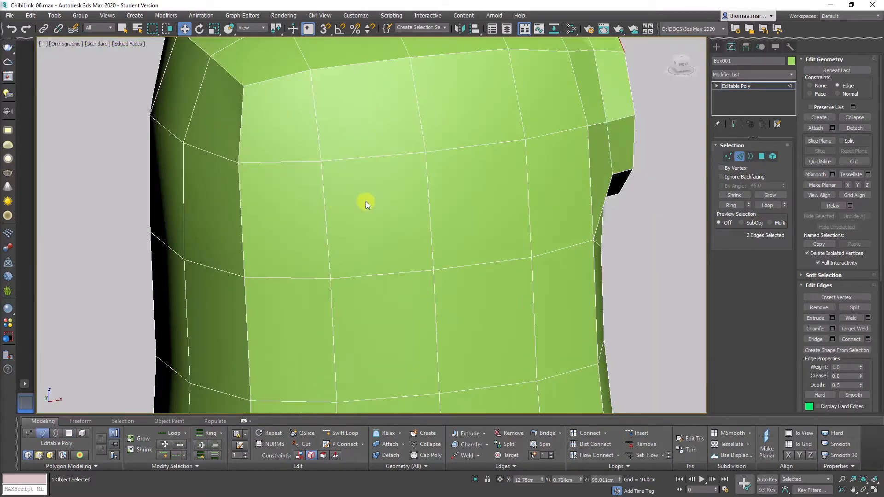
{"action": "scroll", "coordinate": [366, 201], "scroll_direction": "down", "scroll_amount": 2}
{"action": "middle_click_drag", "start_coordinate": [550, 138], "coordinate": [370, 206]}
{"action": "key", "text": "f"}
{"action": "middle_click_drag", "start_coordinate": [312, 212], "coordinate": [493, 317]}
{"action": "scroll", "coordinate": [476, 258], "scroll_direction": "down", "scroll_amount": 2}
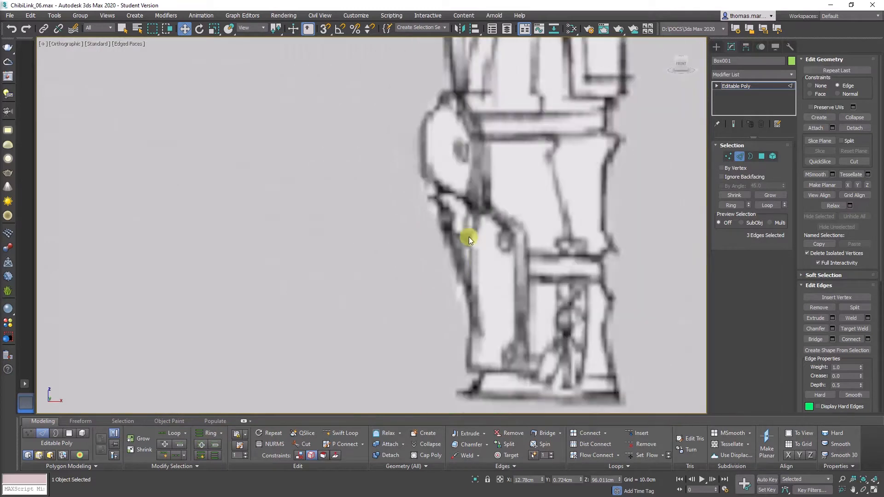
{"action": "key", "text": "z"}
{"action": "middle_click_drag", "start_coordinate": [352, 180], "coordinate": [349, 190], "text": "alt"}
{"action": "left_click_drag", "start_coordinate": [376, 177], "coordinate": [548, 221], "text": "shift"}
{"action": "key", "text": "ctrl+z"}
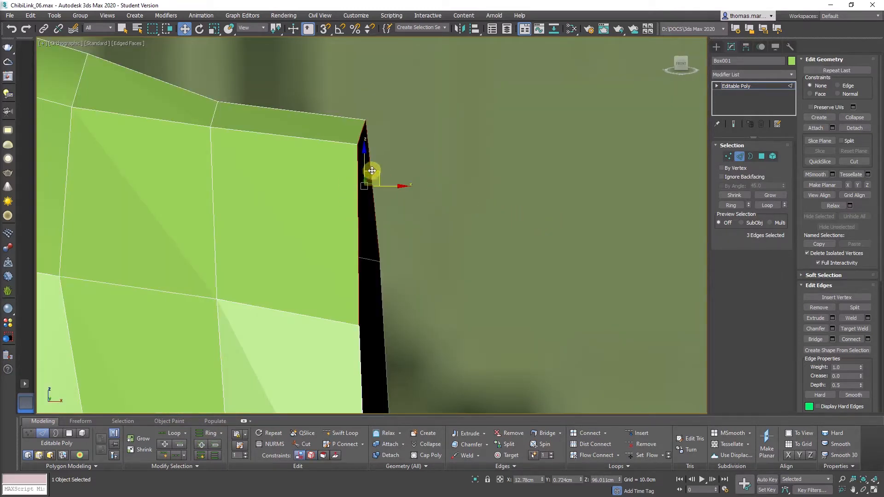
{"action": "left_click_drag", "start_coordinate": [370, 177], "coordinate": [534, 190], "text": "shift"}
Move the front and back outer corner vertices of the new strip inward to taper its free edge
{"action": "middle_click_drag", "start_coordinate": [534, 190], "coordinate": [388, 246], "text": "alt"}
{"action": "key", "text": "1"}
{"action": "left_click_drag", "start_coordinate": [358, 292], "coordinate": [381, 248]}
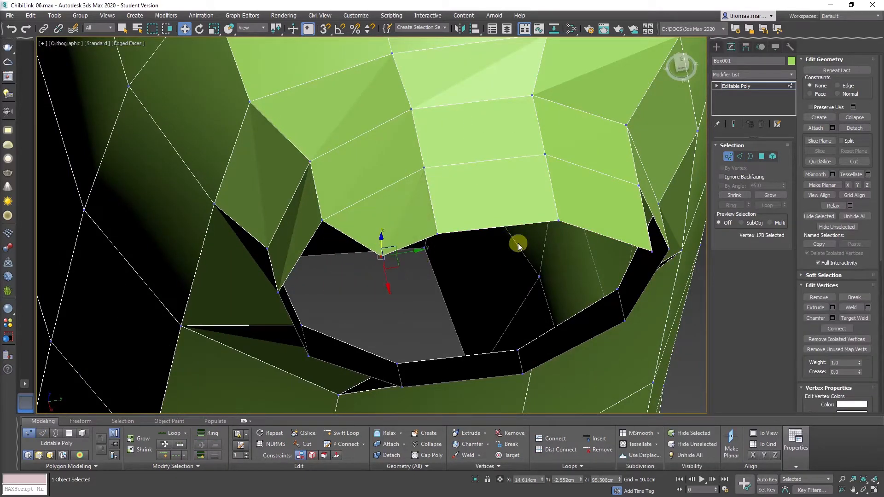
{"action": "left_click_drag", "start_coordinate": [668, 259], "coordinate": [620, 208]}
{"action": "middle_click_drag", "start_coordinate": [448, 197], "coordinate": [486, 170], "text": "alt"}
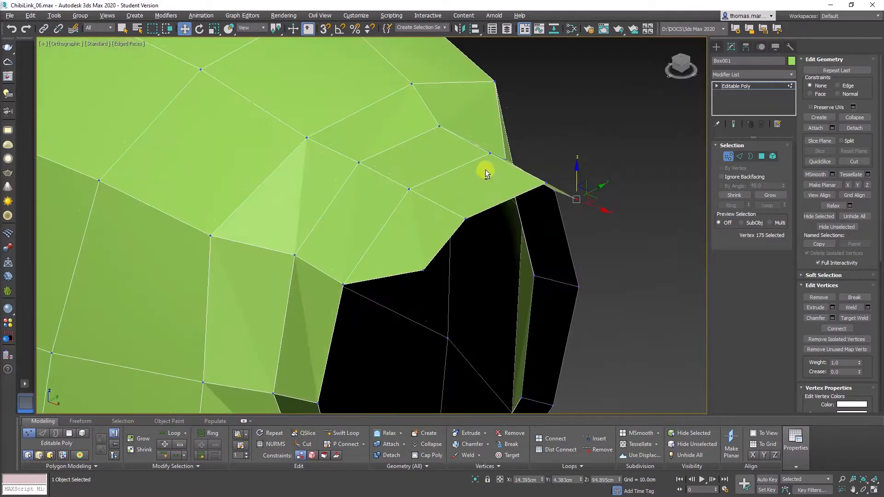
{"action": "scroll", "coordinate": [485, 169], "scroll_direction": "down", "scroll_amount": 5}
{"action": "middle_click_drag", "start_coordinate": [385, 178], "coordinate": [319, 178], "text": "alt"}
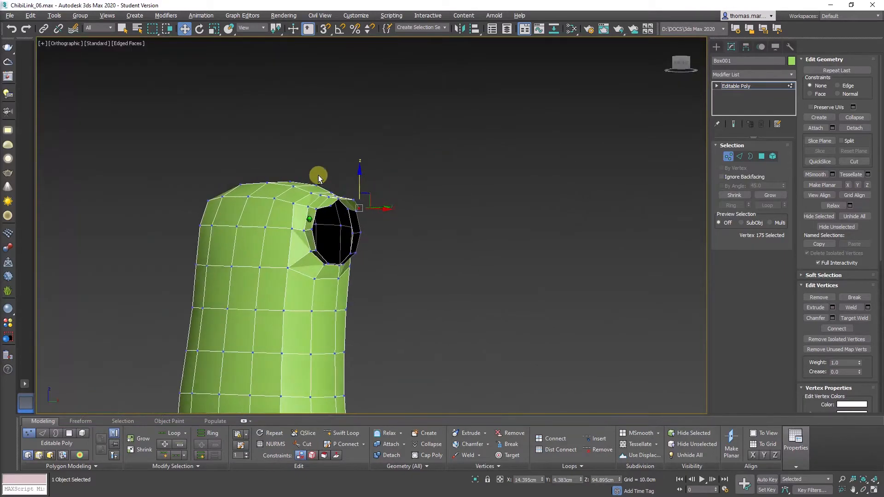
Move the front chest vertex beside the armhole about 0.4 cm inward along X and 0.3 cm forward along Y
{"action": "scroll", "coordinate": [312, 212], "scroll_direction": "up", "scroll_amount": 5}
{"action": "middle_click_drag", "start_coordinate": [312, 213], "coordinate": [271, 244], "text": "alt"}
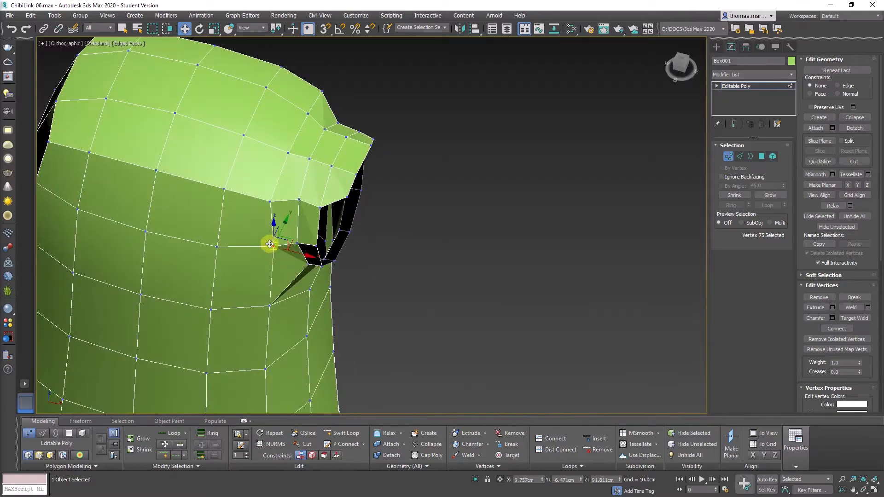
{"action": "scroll", "coordinate": [292, 251], "scroll_direction": "up", "scroll_amount": 5}
{"action": "left_click_drag", "start_coordinate": [295, 250], "coordinate": [317, 266]}
{"action": "scroll", "coordinate": [317, 265], "scroll_direction": "down", "scroll_amount": 6}
{"action": "middle_click_drag", "start_coordinate": [317, 265], "coordinate": [351, 269], "text": "alt"}
{"action": "scroll", "coordinate": [337, 269], "scroll_direction": "up", "scroll_amount": 4}
Examine the polygon loops around the armhole by selecting the ring at the arm's base and its neighbouring polygons
{"action": "key", "text": "4"}
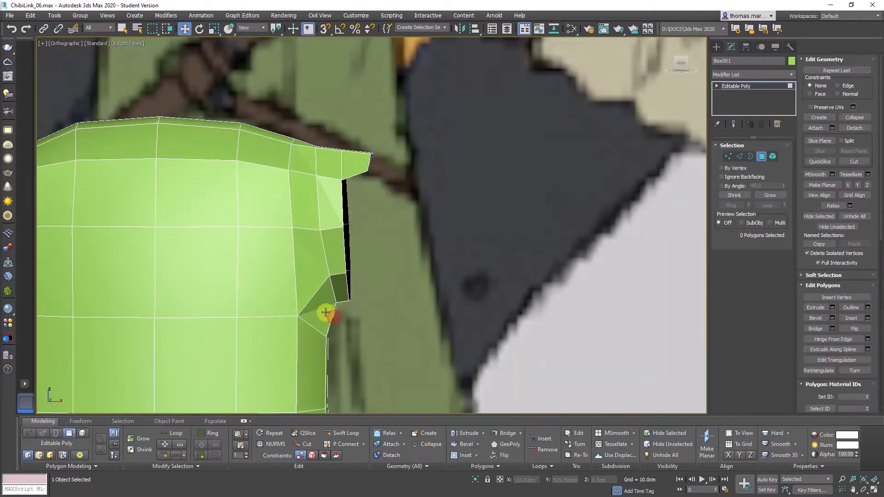
{"action": "left_click", "coordinate": [326, 313]}
{"action": "left_click", "coordinate": [315, 275], "text": "shift"}
{"action": "left_click", "coordinate": [340, 288]}
{"action": "left_click", "coordinate": [335, 257], "text": "shift"}
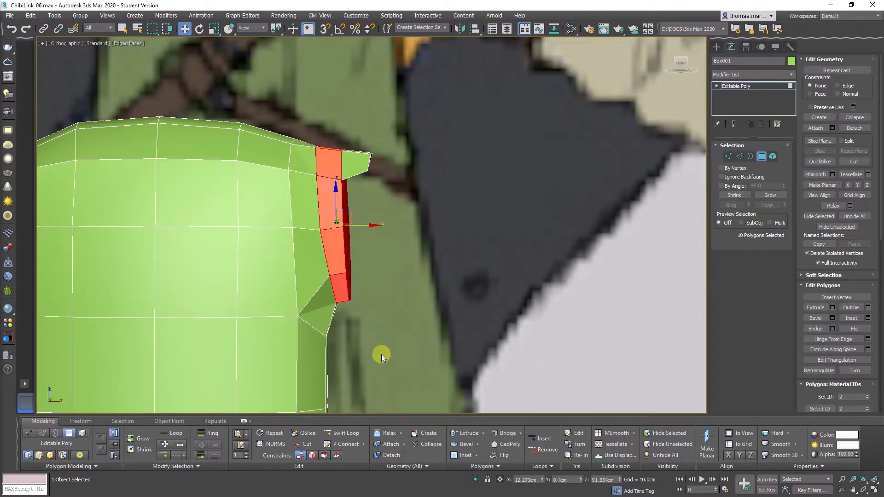
{"action": "left_click", "coordinate": [303, 275]}
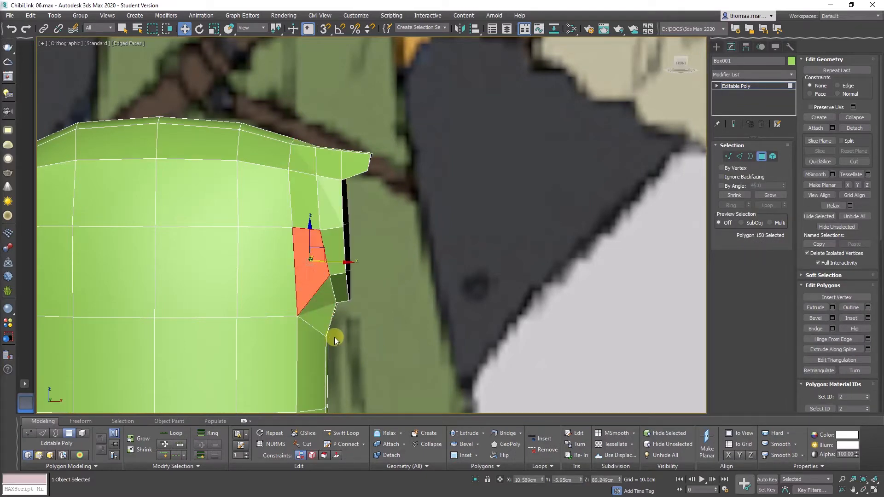
{"action": "key", "text": "1"}
{"action": "middle_click_drag", "start_coordinate": [324, 308], "coordinate": [300, 299], "text": "alt"}
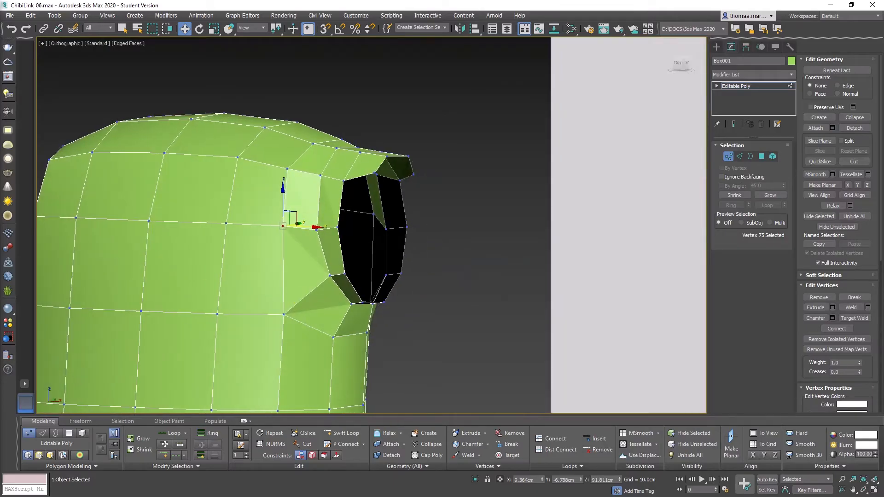
Exit isolation to compare the arm opening with the reference body, then isolate the torso again
{"action": "scroll", "coordinate": [382, 240], "scroll_direction": "down", "scroll_amount": 4}
{"action": "mouse_move", "coordinate": [382, 239]}
{"action": "middle_mouse_down", "text": "alt"}
{"action": "mouse_move", "coordinate": [371, 221]}
{"action": "mouse_move", "coordinate": [343, 217]}
{"action": "mouse_move", "coordinate": [391, 219]}
{"action": "mouse_move", "coordinate": [299, 220]}
{"action": "mouse_move", "coordinate": [379, 211]}
{"action": "mouse_move", "coordinate": [313, 220]}
{"action": "mouse_move", "coordinate": [387, 225]}
{"action": "middle_mouse_up", "text": "alt"}
{"action": "key", "text": "alt+q"}
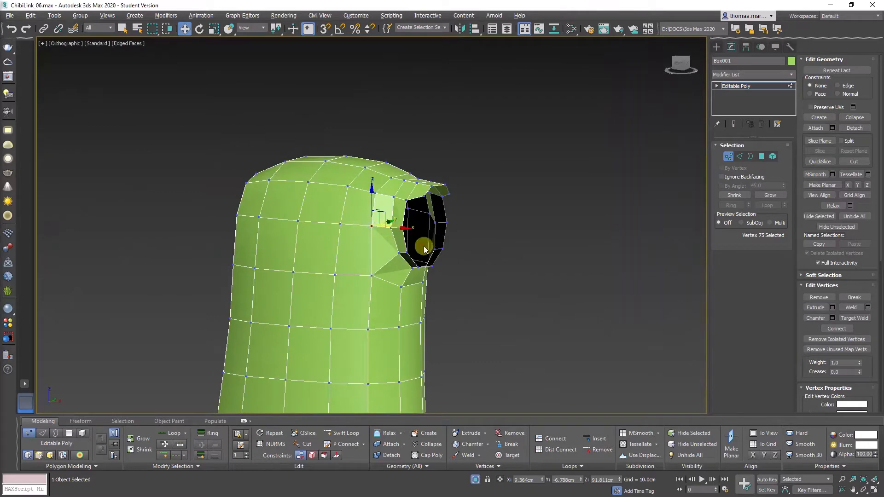
{"action": "left_click", "coordinate": [476, 479]}
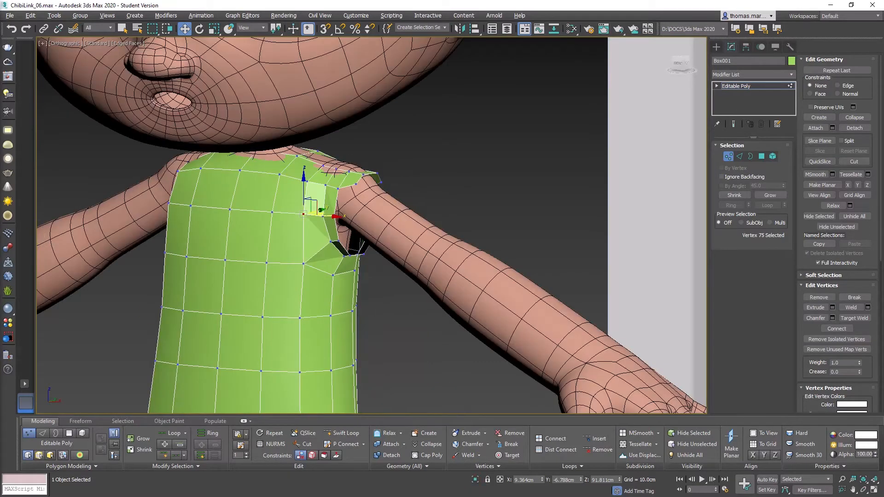
{"action": "key", "text": "alt+q"}
Examine the underarm faces by selecting the three polygons along the bottom rim of the arm opening
{"action": "middle_click_drag", "start_coordinate": [321, 222], "coordinate": [312, 224], "text": "alt"}
{"action": "scroll", "coordinate": [317, 216], "scroll_direction": "up", "scroll_amount": 4}
{"action": "middle_click_drag", "start_coordinate": [312, 224], "coordinate": [275, 272]}
{"action": "key", "text": "4"}
{"action": "left_click", "coordinate": [294, 258]}
{"action": "left_click", "coordinate": [319, 263], "text": "ctrl"}
{"action": "left_click", "coordinate": [354, 262], "text": "ctrl"}
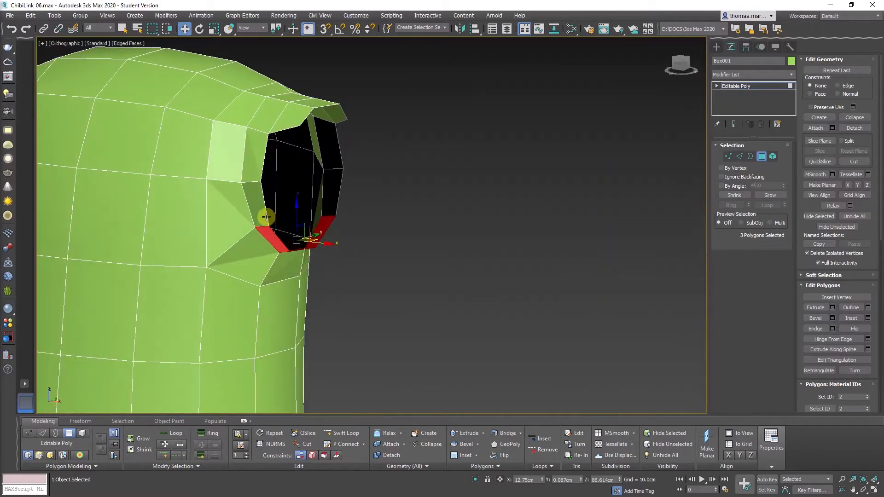
Bridge the front side edge of the arm opening to the matching back edge
{"action": "left_click", "coordinate": [265, 205]}
{"action": "middle_click_drag", "start_coordinate": [308, 203], "coordinate": [247, 240], "text": "alt"}
{"action": "key", "text": "2"}
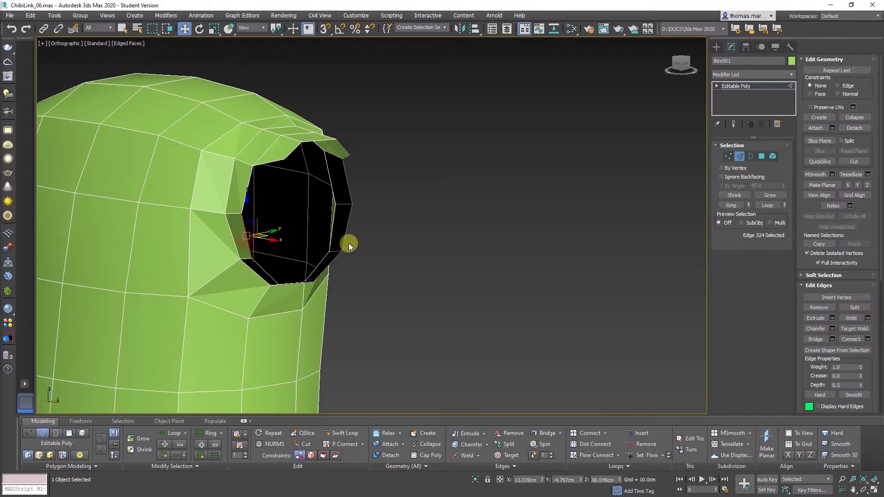
{"action": "left_click", "coordinate": [346, 226]}
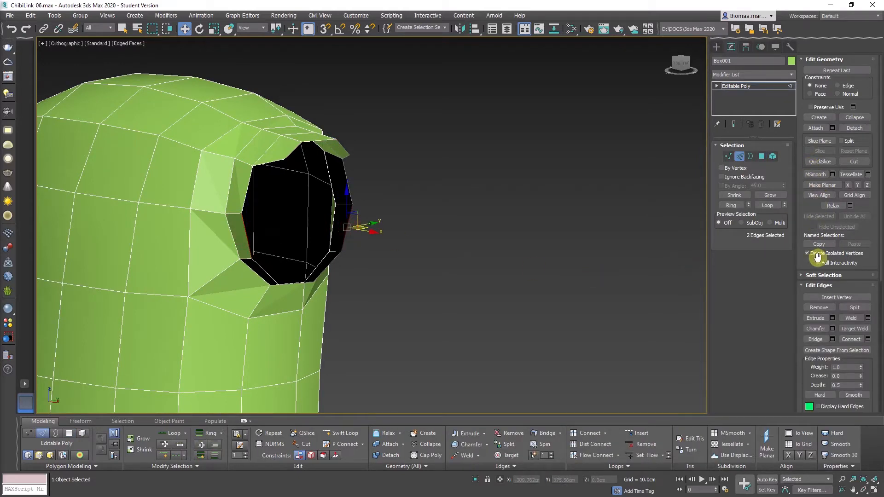
{"action": "left_click", "coordinate": [815, 340]}
Connect the bridge's two long edges with 4 segments and move the new cross edges outward from the torso
{"action": "middle_click_drag", "start_coordinate": [277, 252], "coordinate": [270, 256], "text": "alt"}
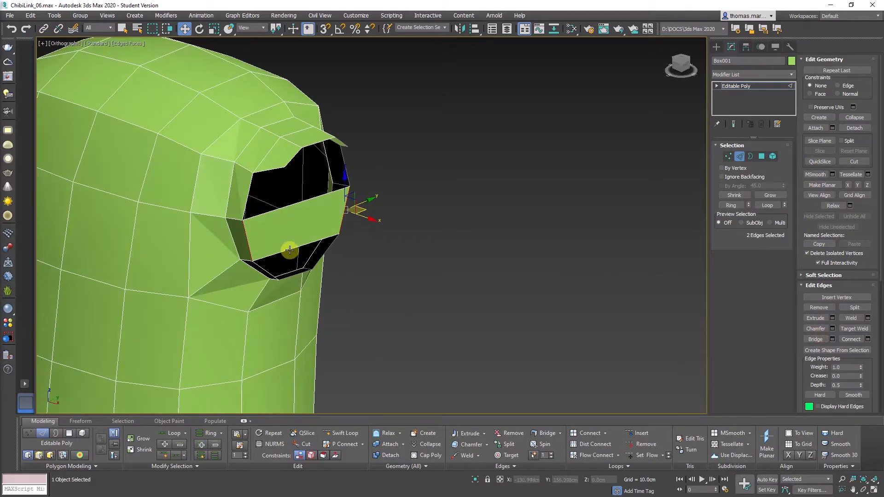
{"action": "left_click", "coordinate": [290, 250]}
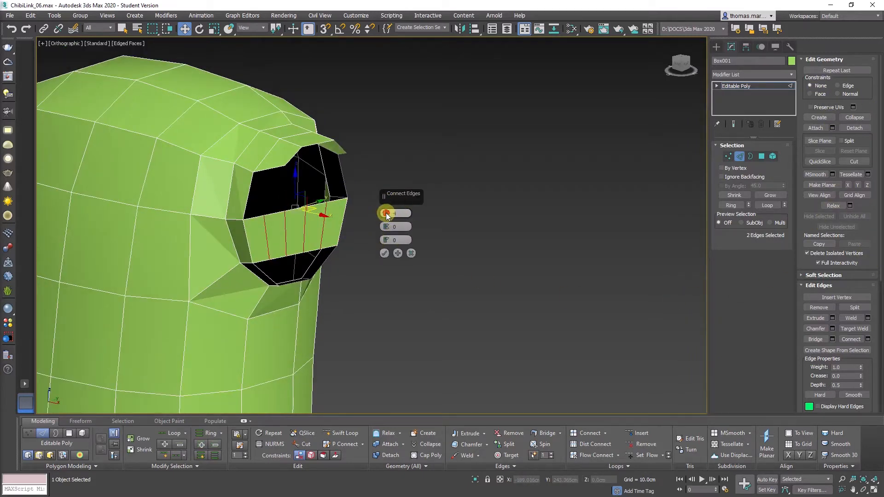
{"action": "left_click", "coordinate": [383, 253]}
{"action": "scroll", "coordinate": [273, 256], "scroll_direction": "up", "scroll_amount": 5}
{"action": "middle_click_drag", "start_coordinate": [259, 251], "coordinate": [304, 228], "text": "alt"}
{"action": "left_click_drag", "start_coordinate": [299, 220], "coordinate": [317, 206], "text": "shift"}
{"action": "middle_click_drag", "start_coordinate": [315, 242], "coordinate": [258, 248], "text": "alt"}
Move only the two middle cross edges of the bridge strip further outward and upward to arch it
{"action": "left_click", "coordinate": [318, 243], "text": "alt"}
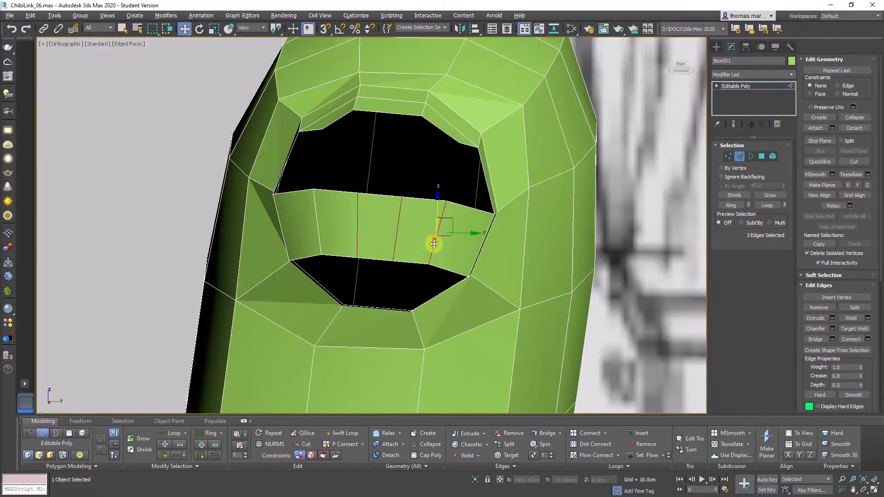
{"action": "left_click", "coordinate": [440, 228], "text": "alt"}
{"action": "middle_click_drag", "start_coordinate": [339, 253], "coordinate": [357, 213], "text": "alt"}
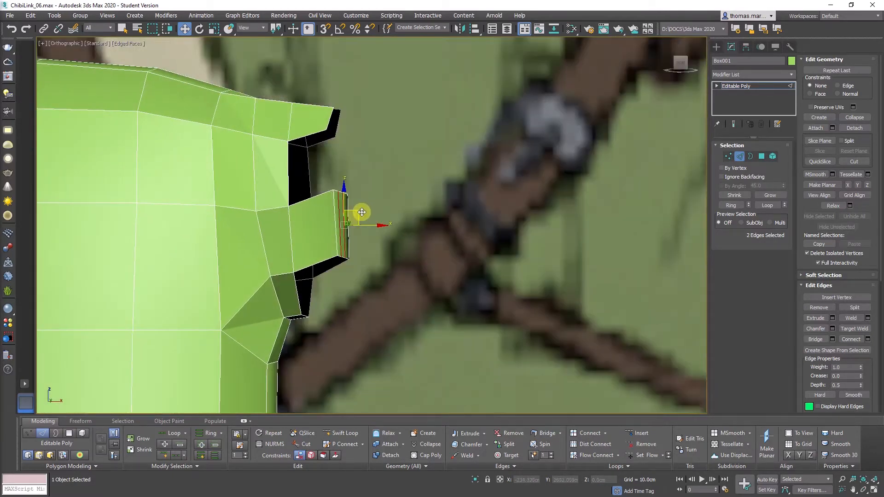
{"action": "left_click_drag", "start_coordinate": [387, 210], "coordinate": [420, 167]}
{"action": "key", "text": "e"}
{"action": "key", "text": "w"}
{"action": "middle_click_drag", "start_coordinate": [385, 214], "coordinate": [393, 214], "text": "alt"}
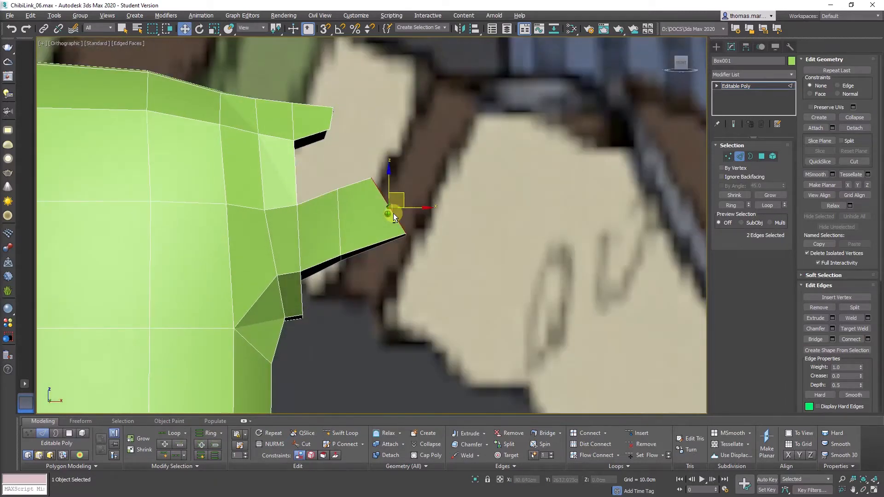
{"action": "left_click_drag", "start_coordinate": [404, 193], "coordinate": [428, 169]}
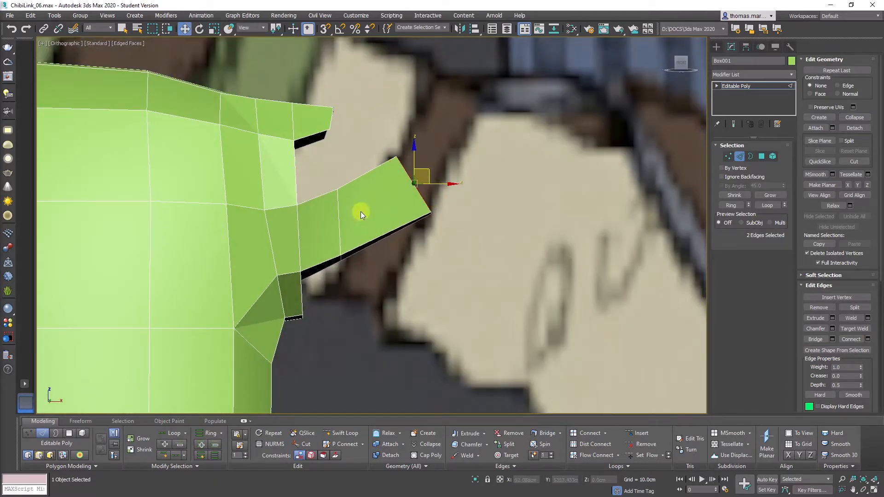
Apply Set Flow to the remaining front and back cross edges of the strip to smooth its curve
{"action": "left_click", "coordinate": [337, 226]}
{"action": "middle_click_drag", "start_coordinate": [338, 226], "coordinate": [339, 170], "text": "alt"}
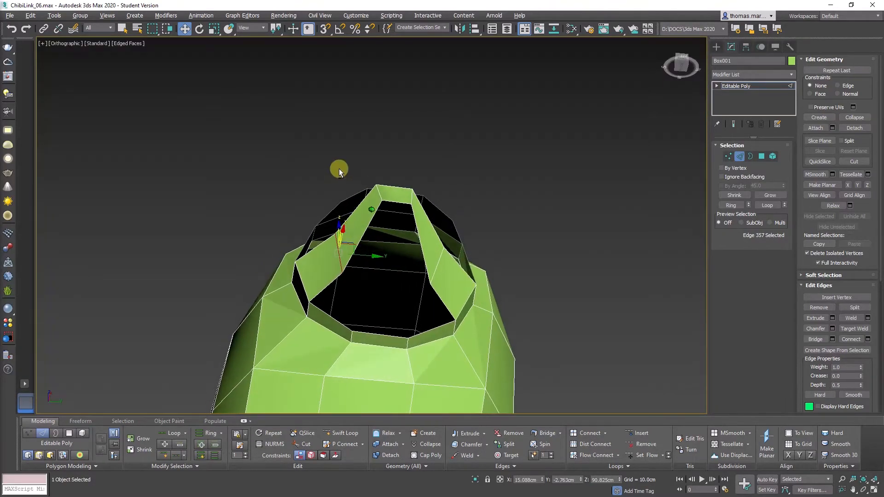
{"action": "left_click", "coordinate": [619, 455]}
{"action": "middle_click_drag", "start_coordinate": [460, 322], "coordinate": [445, 264], "text": "alt"}
{"action": "left_click", "coordinate": [443, 263]}
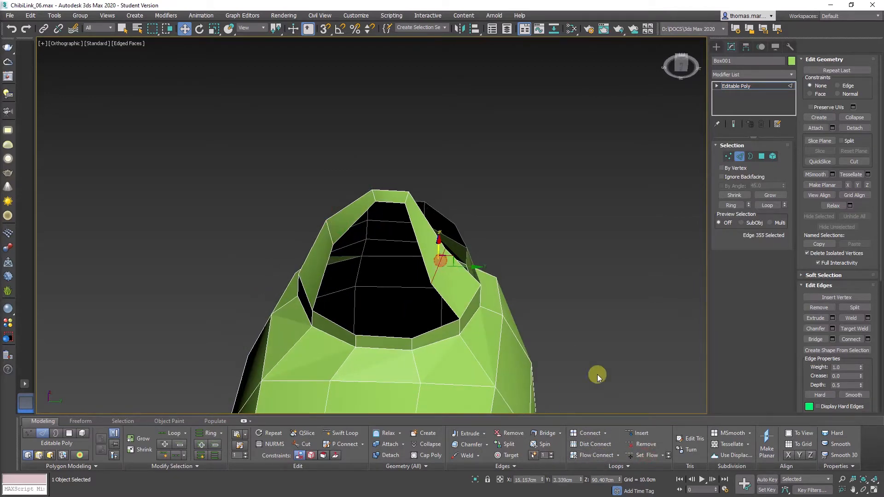
{"action": "left_click", "coordinate": [636, 455]}
{"action": "middle_click_drag", "start_coordinate": [391, 270], "coordinate": [374, 257], "text": "alt"}
Inspect the opening below the strip by selecting its border and viewing it from several sides
{"action": "key", "text": "3"}
{"action": "left_click", "coordinate": [429, 299]}
{"action": "middle_click_drag", "start_coordinate": [428, 243], "coordinate": [472, 319], "text": "alt"}
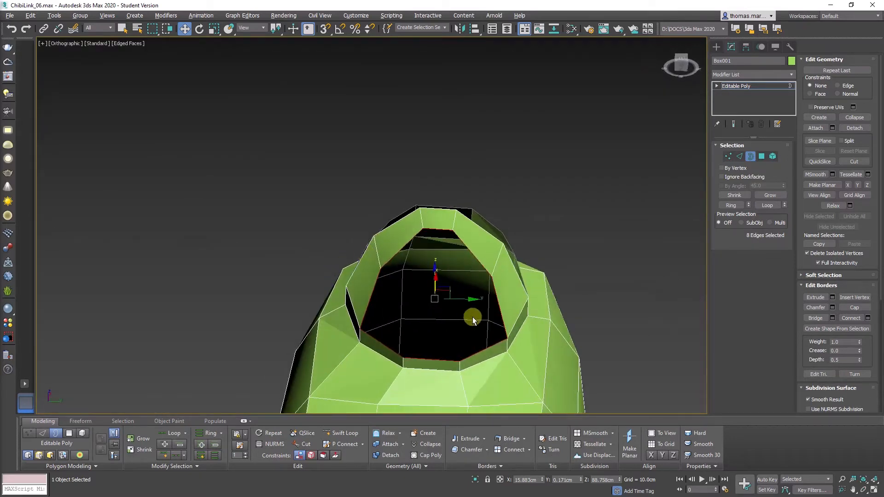
{"action": "middle_click_drag", "start_coordinate": [498, 237], "coordinate": [396, 294], "text": "alt"}
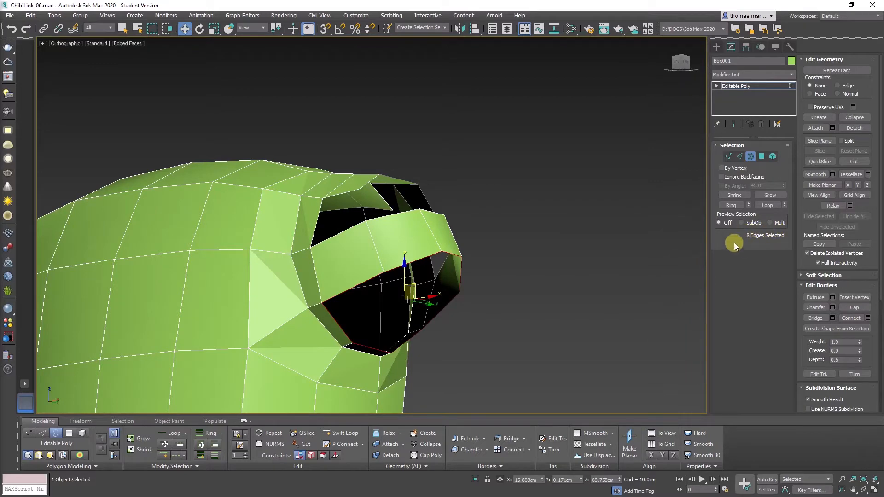
{"action": "middle_click_drag", "start_coordinate": [401, 241], "coordinate": [355, 167], "text": "alt"}
Bridge the shoulder rim's front and back end edges to the strip's corresponding upper edges
{"action": "key", "text": "2"}
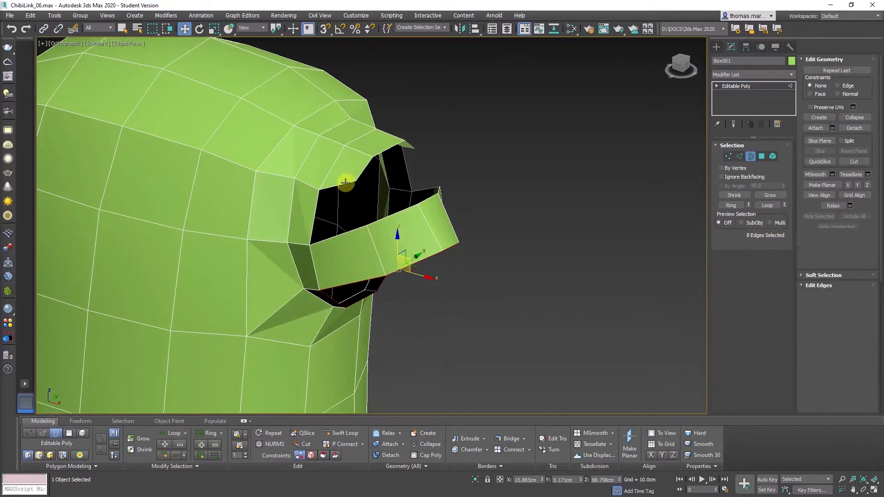
{"action": "left_click", "coordinate": [345, 183]}
{"action": "left_click", "coordinate": [352, 228], "text": "ctrl"}
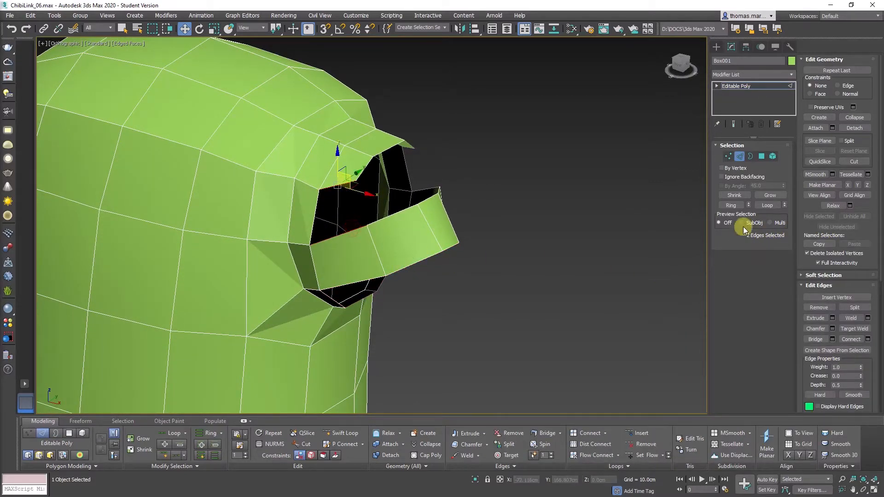
{"action": "left_click", "coordinate": [816, 335]}
{"action": "middle_click_drag", "start_coordinate": [484, 208], "coordinate": [521, 202], "text": "alt"}
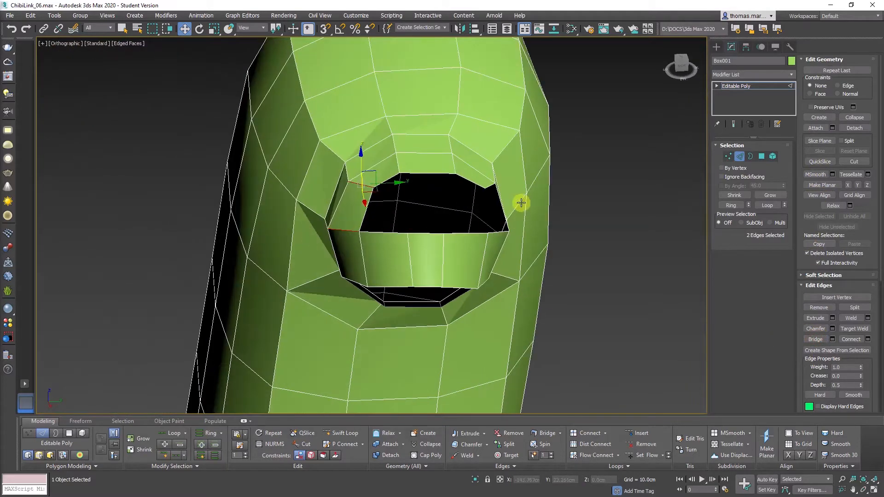
{"action": "left_click", "coordinate": [491, 185]}
{"action": "left_click", "coordinate": [500, 231], "text": "ctrl"}
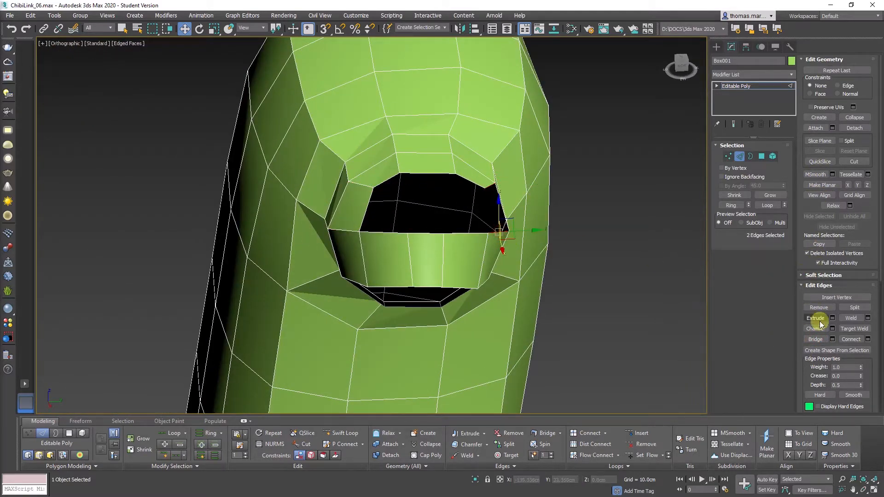
{"action": "left_click", "coordinate": [815, 339]}
Bridge the three remaining shoulder rim edges to the strip's three middle upper edges to close the gap
{"action": "middle_click_drag", "start_coordinate": [456, 253], "coordinate": [410, 195], "text": "alt"}
{"action": "left_click", "coordinate": [395, 173]}
{"action": "left_click", "coordinate": [437, 174], "text": "ctrl"}
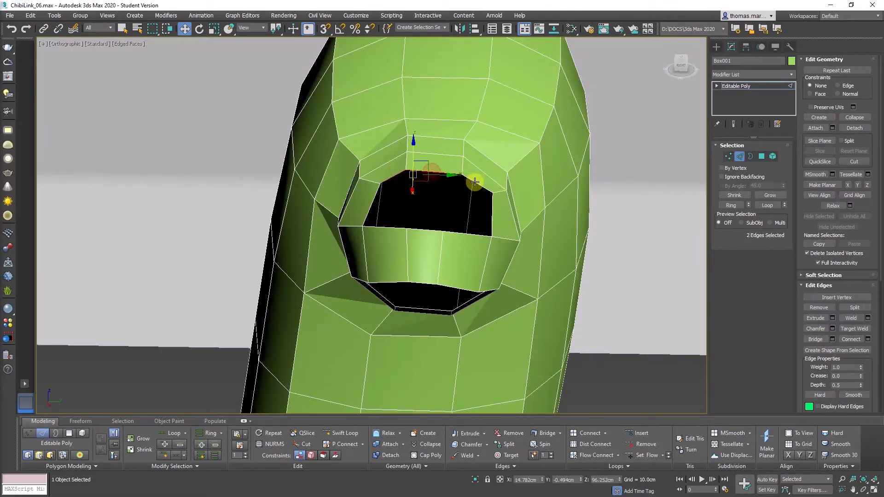
{"action": "left_click", "coordinate": [474, 182], "text": "ctrl"}
{"action": "left_click", "coordinate": [463, 232], "text": "ctrl"}
{"action": "left_click", "coordinate": [429, 232], "text": "ctrl"}
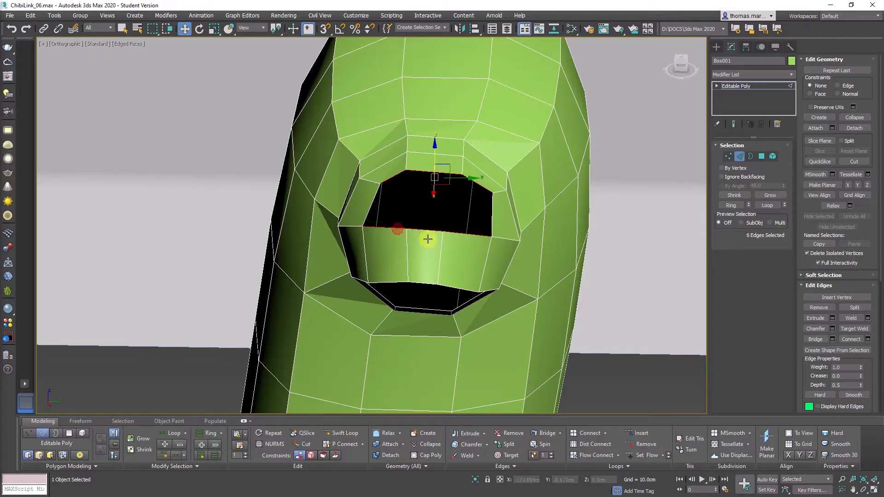
{"action": "left_click", "coordinate": [816, 339]}
{"action": "middle_click_drag", "start_coordinate": [598, 306], "coordinate": [476, 255], "text": "alt"}
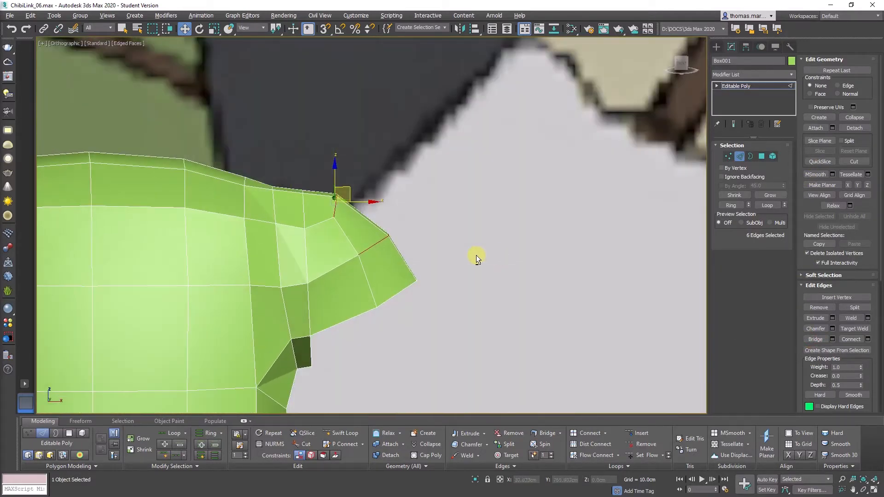
Reposition the vertices where the shoulder meets the strip, in front view, to round the shoulder's outer profile
{"action": "key", "text": "1"}
{"action": "left_click_drag", "start_coordinate": [403, 218], "coordinate": [381, 247]}
{"action": "middle_click_drag", "start_coordinate": [391, 258], "coordinate": [386, 254], "text": "alt"}
{"action": "left_click_drag", "start_coordinate": [406, 226], "coordinate": [398, 208]}
{"action": "left_click_drag", "start_coordinate": [352, 240], "coordinate": [373, 235]}
Move the strip's lower rim vertices up and adjust the pair near the armpit to slant the arm opening
{"action": "left_click_drag", "start_coordinate": [441, 322], "coordinate": [361, 264]}
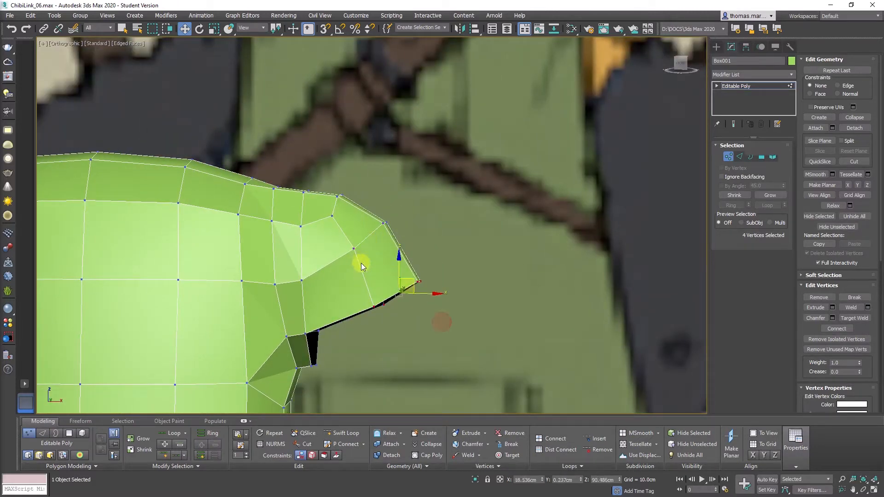
{"action": "left_click_drag", "start_coordinate": [416, 278], "coordinate": [406, 253]}
{"action": "left_click_drag", "start_coordinate": [459, 302], "coordinate": [424, 232]}
{"action": "middle_click_drag", "start_coordinate": [327, 313], "coordinate": [340, 241]}
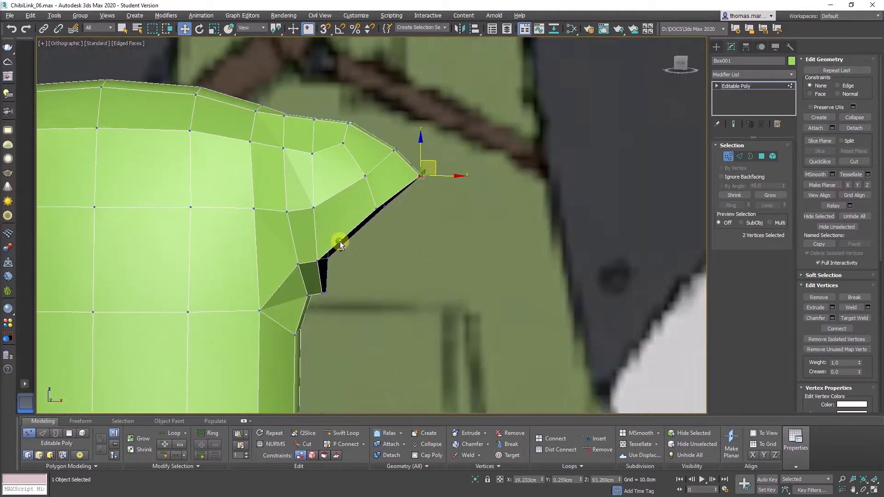
{"action": "left_click_drag", "start_coordinate": [330, 267], "coordinate": [359, 229]}
{"action": "mouse_move", "coordinate": [336, 181]}
{"action": "left_mouse_down"}
{"action": "mouse_move", "coordinate": [330, 196]}
{"action": "mouse_move", "coordinate": [338, 190]}
{"action": "left_mouse_up"}
{"action": "middle_click_drag", "start_coordinate": [331, 239], "coordinate": [362, 188], "text": "alt"}
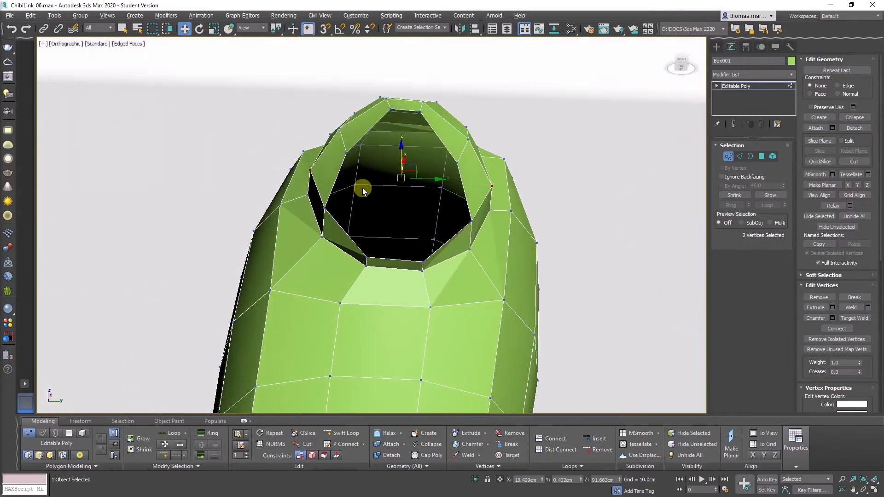
Widen the upper part of the arm opening by moving its front and back vertices apart along Y
{"action": "left_click", "coordinate": [455, 162]}
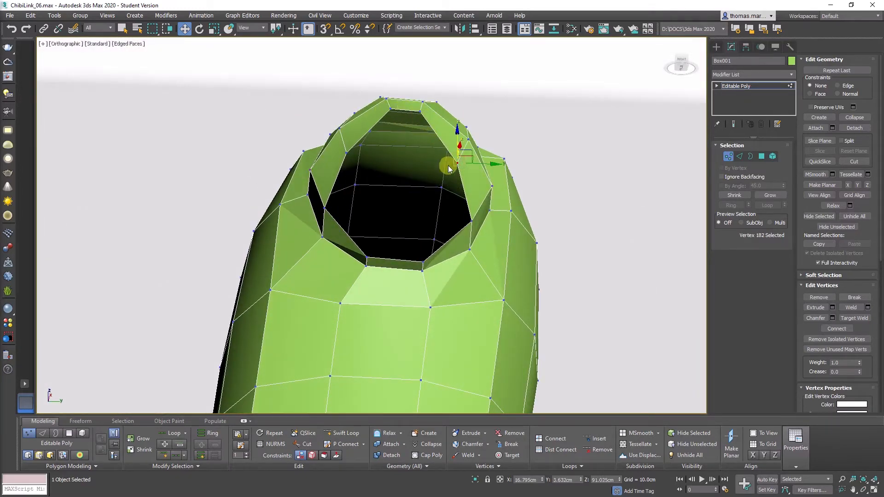
{"action": "left_click_drag", "start_coordinate": [480, 165], "coordinate": [486, 166]}
{"action": "left_click_drag", "start_coordinate": [420, 112], "coordinate": [440, 108]}
{"action": "left_click", "coordinate": [462, 135]}
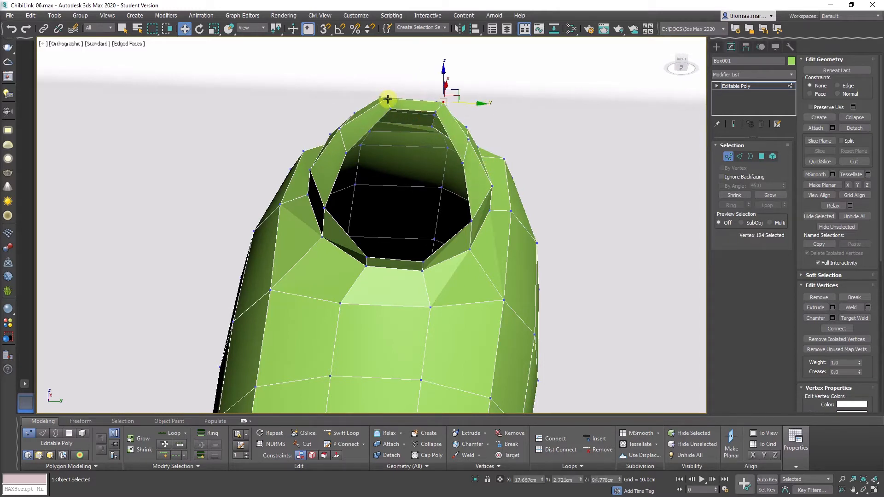
{"action": "left_click_drag", "start_coordinate": [388, 99], "coordinate": [378, 109]}
{"action": "left_click_drag", "start_coordinate": [347, 151], "coordinate": [335, 152]}
Cap the arm opening's border and apply GeoPoly to the cap polygon to even out its shape
{"action": "middle_click_drag", "start_coordinate": [318, 203], "coordinate": [318, 228], "text": "alt"}
{"action": "key", "text": "3"}
{"action": "left_click", "coordinate": [346, 238]}
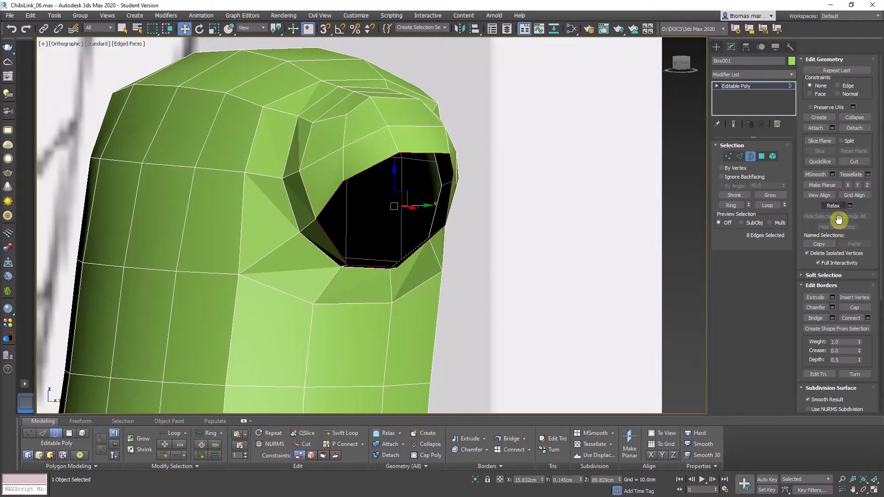
{"action": "left_click", "coordinate": [855, 309]}
{"action": "middle_click_drag", "start_coordinate": [452, 242], "coordinate": [719, 171], "text": "alt"}
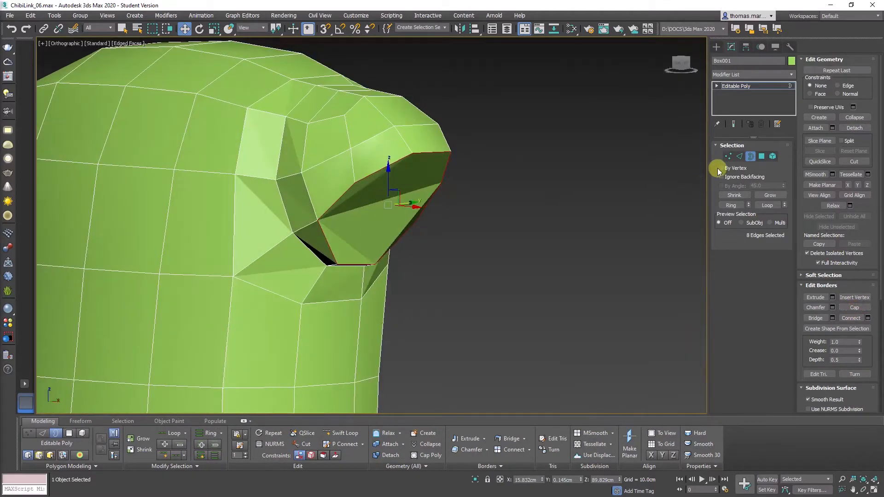
{"action": "left_click", "coordinate": [763, 157]}
{"action": "left_click", "coordinate": [389, 201]}
{"action": "mouse_move", "coordinate": [353, 217]}
{"action": "middle_mouse_down", "text": "alt"}
{"action": "mouse_move", "coordinate": [313, 203]}
{"action": "mouse_move", "coordinate": [343, 211]}
{"action": "middle_mouse_up", "text": "alt"}
{"action": "left_click", "coordinate": [506, 444]}
{"action": "middle_click_drag", "start_coordinate": [393, 336], "coordinate": [372, 223], "text": "alt"}
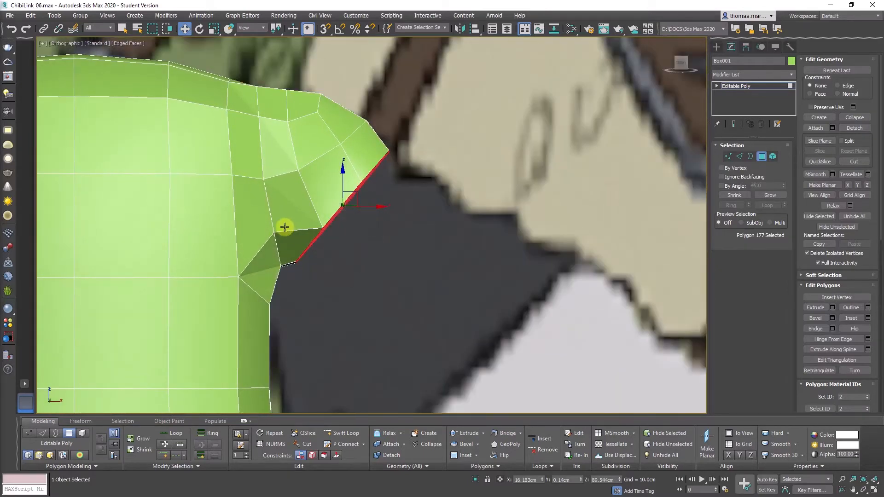
Extrude the selected polygon at the shoulder opening outward to form the upper arm
{"action": "scroll", "coordinate": [285, 227], "scroll_direction": "down", "scroll_amount": 2}
{"action": "middle_click_drag", "start_coordinate": [285, 227], "coordinate": [274, 176]}
{"action": "middle_click_drag", "start_coordinate": [273, 177], "coordinate": [250, 176], "text": "alt"}
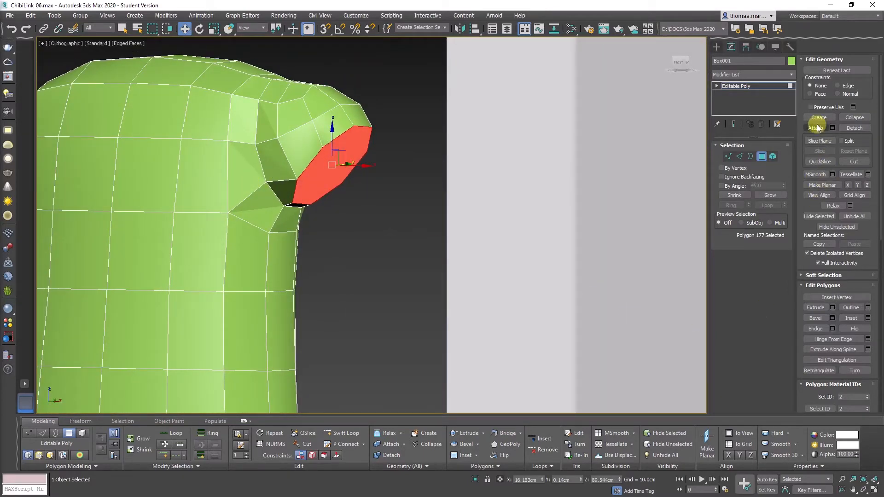
{"action": "left_click", "coordinate": [822, 307]}
{"action": "left_click_drag", "start_coordinate": [355, 158], "coordinate": [339, 112]}
{"action": "right_click", "coordinate": [329, 149]}
{"action": "scroll", "coordinate": [294, 192], "scroll_direction": "down", "scroll_amount": 5}
{"action": "middle_click_drag", "start_coordinate": [348, 219], "coordinate": [372, 219], "text": "alt"}
{"action": "left_click_drag", "start_coordinate": [371, 219], "coordinate": [364, 222], "text": "alt"}
{"action": "scroll", "coordinate": [340, 218], "scroll_direction": "up", "scroll_amount": 3}
{"action": "middle_click_drag", "start_coordinate": [364, 222], "coordinate": [345, 217], "text": "alt"}
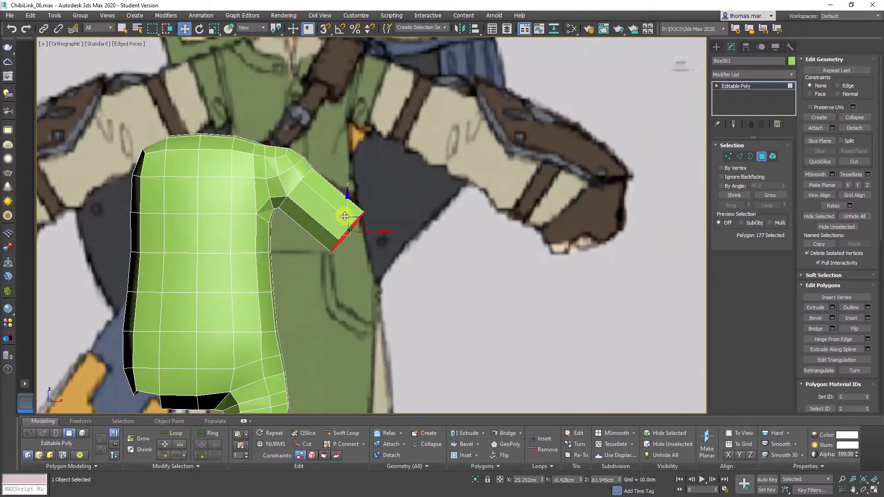
Scale the arm's end polygon down to about 67% and switch to the front view framed on it
{"action": "key", "text": "r"}
{"action": "left_click_drag", "start_coordinate": [355, 225], "coordinate": [354, 244]}
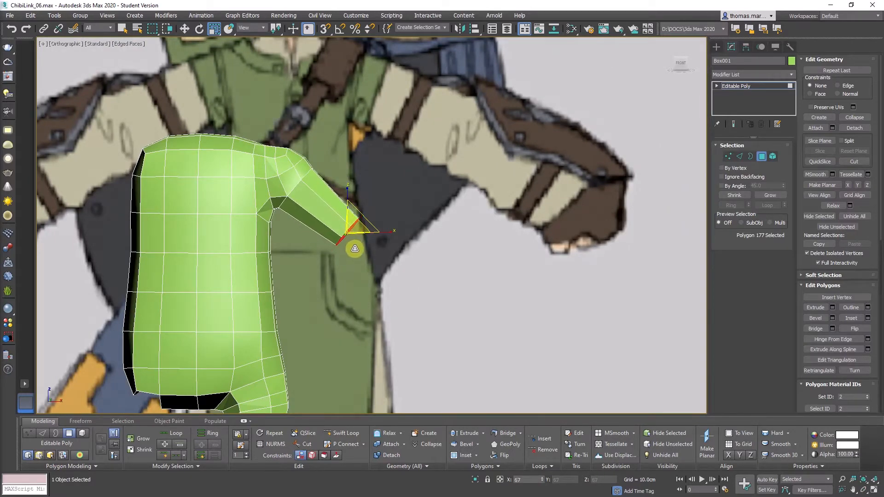
{"action": "key", "text": "alt+w"}
{"action": "right_click", "coordinate": [245, 141]}
{"action": "key", "text": "alt+w"}
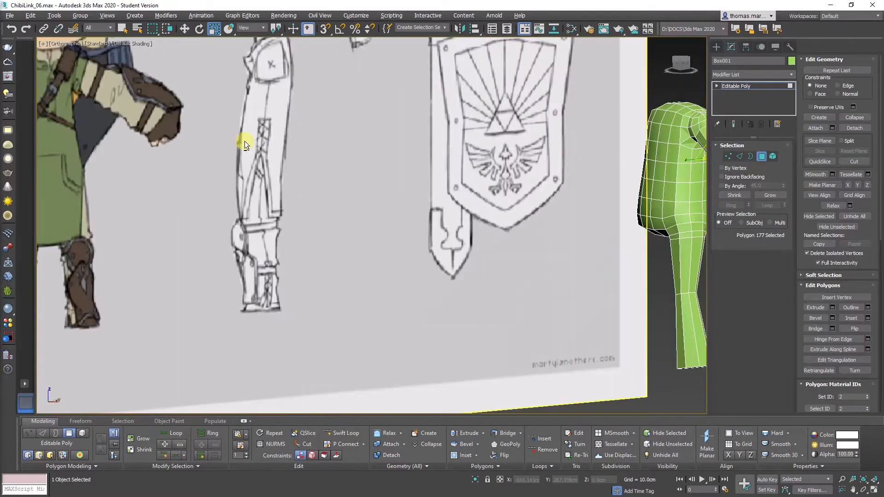
{"action": "key", "text": "f"}
{"action": "key", "text": "z"}
{"action": "scroll", "coordinate": [255, 140], "scroll_direction": "down", "scroll_amount": 5}
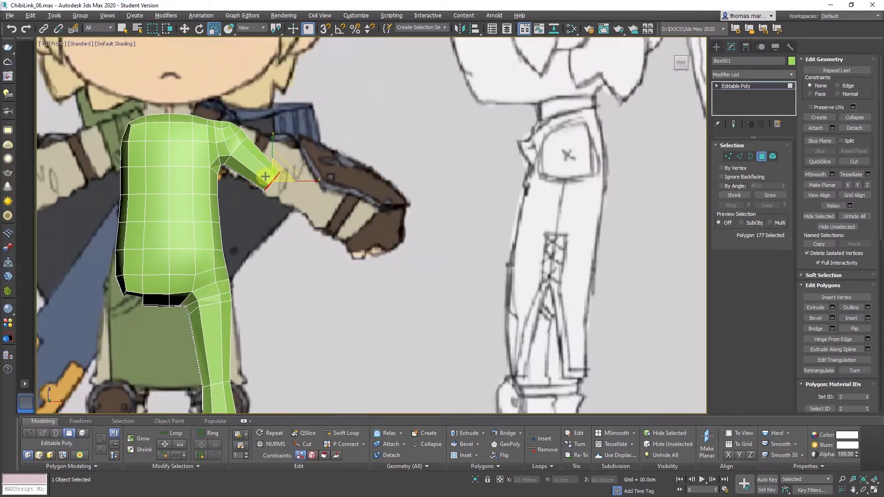
Move the arm's end polygon up and outward onto the reference sleeve and rotate it to follow the arm's direction
{"action": "scroll", "coordinate": [265, 176], "scroll_direction": "up", "scroll_amount": 3}
{"action": "key", "text": "w"}
{"action": "left_click_drag", "start_coordinate": [293, 175], "coordinate": [323, 135]}
{"action": "key", "text": "e"}
Reposition the vertices where the arm's underside meets the shoulder, and adjust the inner vertex on top of the shoulder
{"action": "middle_click_drag", "start_coordinate": [209, 134], "coordinate": [292, 190]}
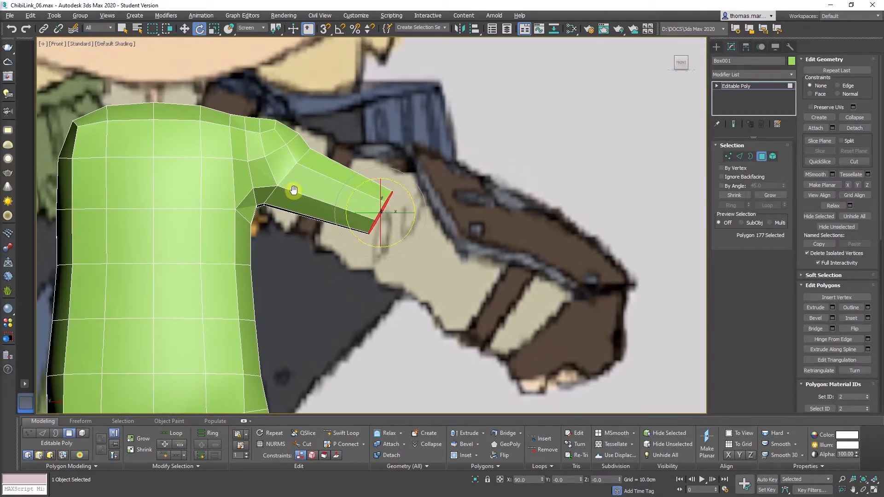
{"action": "scroll", "coordinate": [281, 194], "scroll_direction": "up", "scroll_amount": 4}
{"action": "key", "text": "1"}
{"action": "left_click_drag", "start_coordinate": [272, 226], "coordinate": [294, 146]}
{"action": "key", "text": "w"}
{"action": "left_click", "coordinate": [324, 169]}
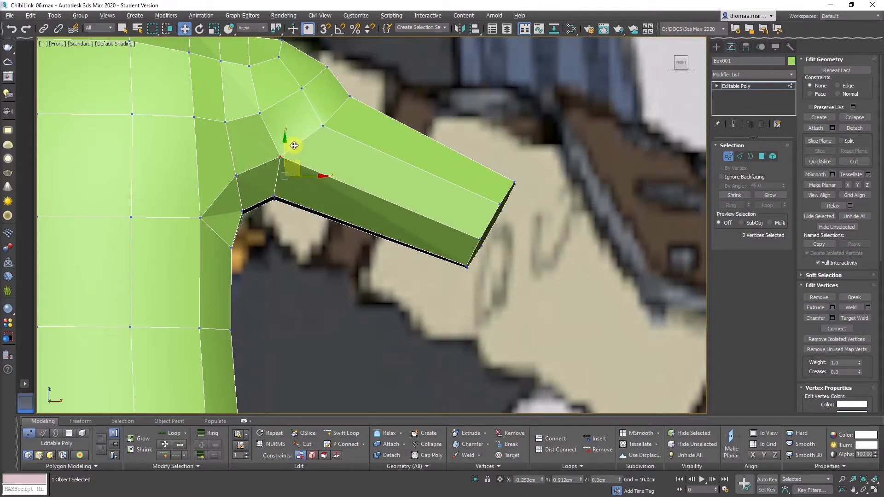
{"action": "middle_click_drag", "start_coordinate": [294, 146], "coordinate": [292, 208]}
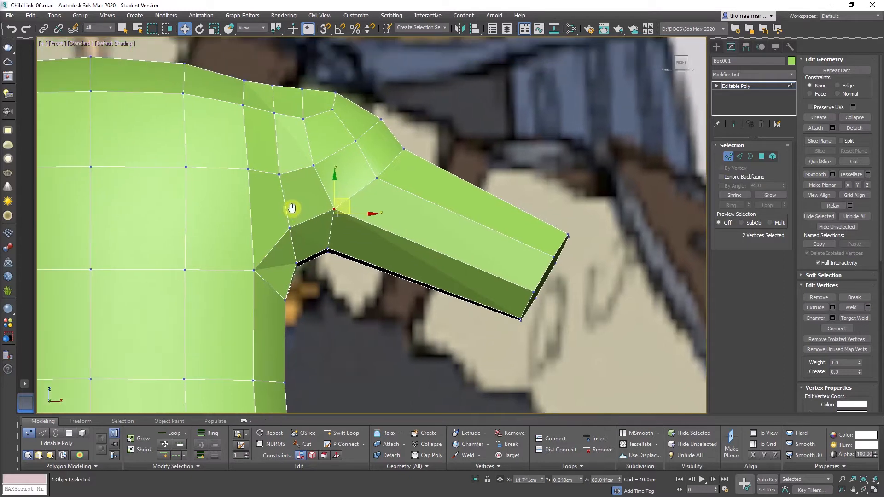
{"action": "left_click", "coordinate": [300, 116]}
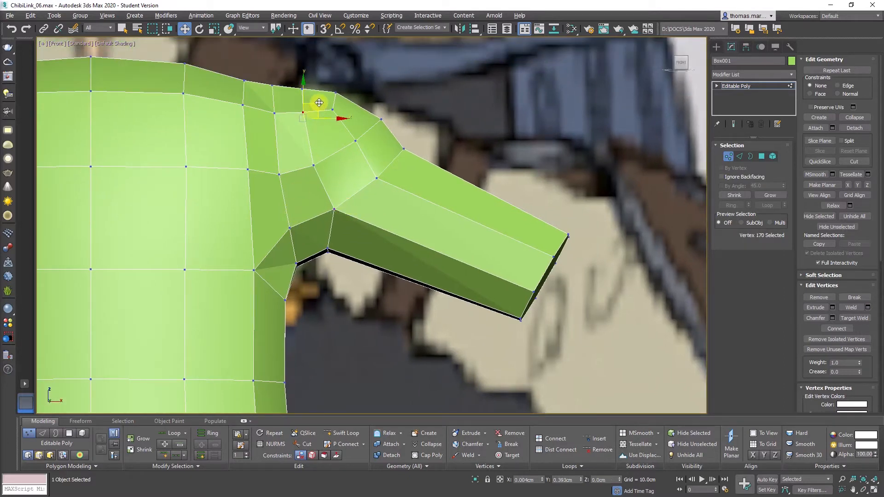
Raise the torso vertices just below the armpit to round the transition into the arm
{"action": "middle_click_drag", "start_coordinate": [319, 102], "coordinate": [290, 49]}
{"action": "left_click_drag", "start_coordinate": [232, 237], "coordinate": [250, 190]}
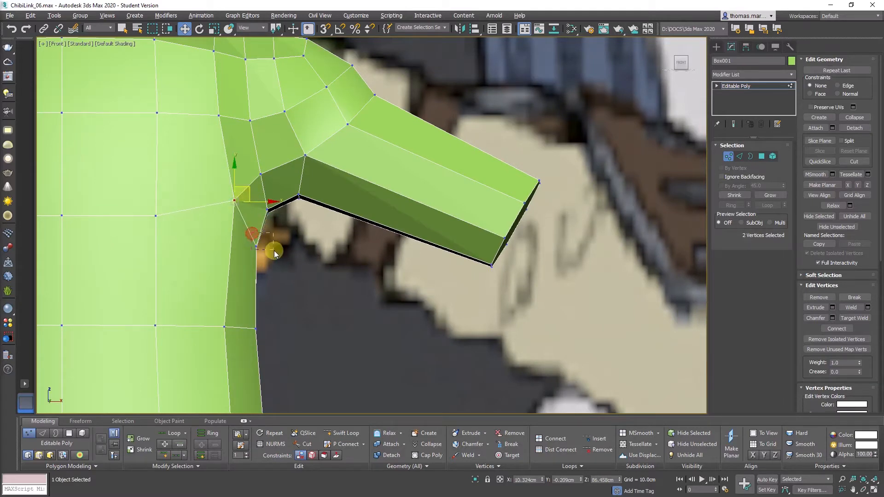
{"action": "left_click_drag", "start_coordinate": [274, 253], "coordinate": [273, 252]}
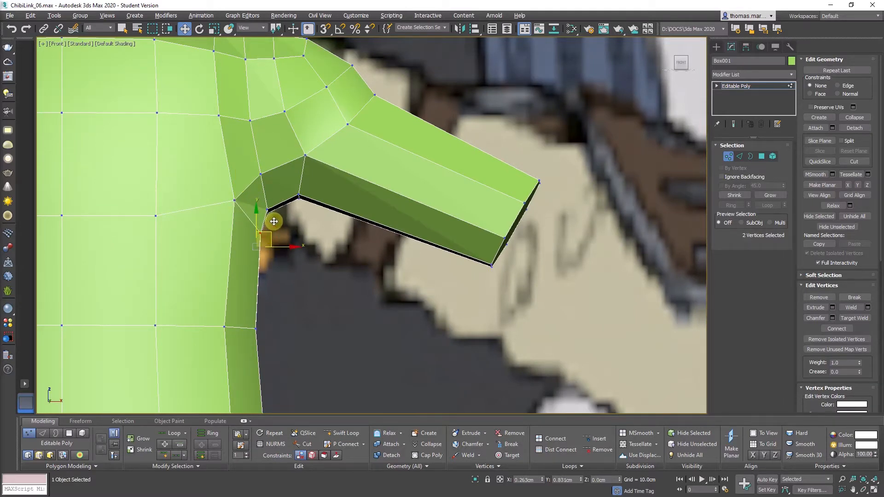
Extrude the arm's end polygon along the reference forearm and scale the new end up to widen the sleeve
{"action": "scroll", "coordinate": [263, 212], "scroll_direction": "down", "scroll_amount": 4}
{"action": "middle_click_drag", "start_coordinate": [349, 236], "coordinate": [286, 213]}
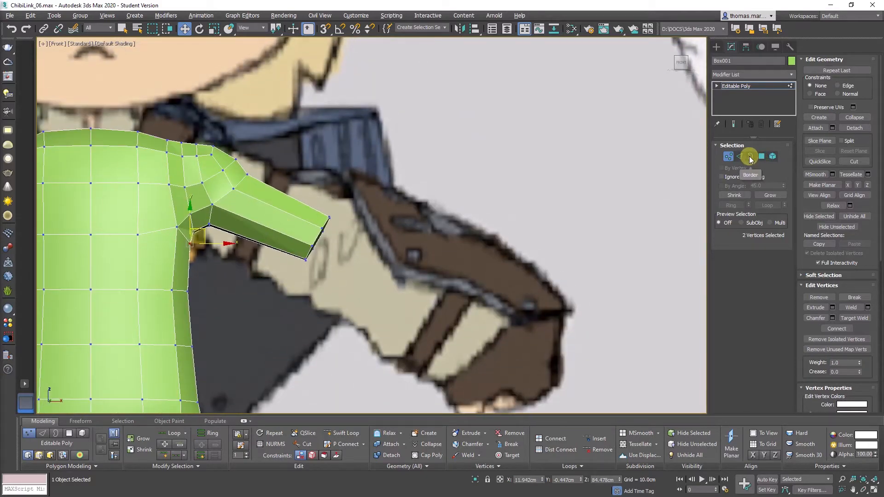
{"action": "left_click", "coordinate": [750, 157]}
{"action": "left_click", "coordinate": [762, 157]}
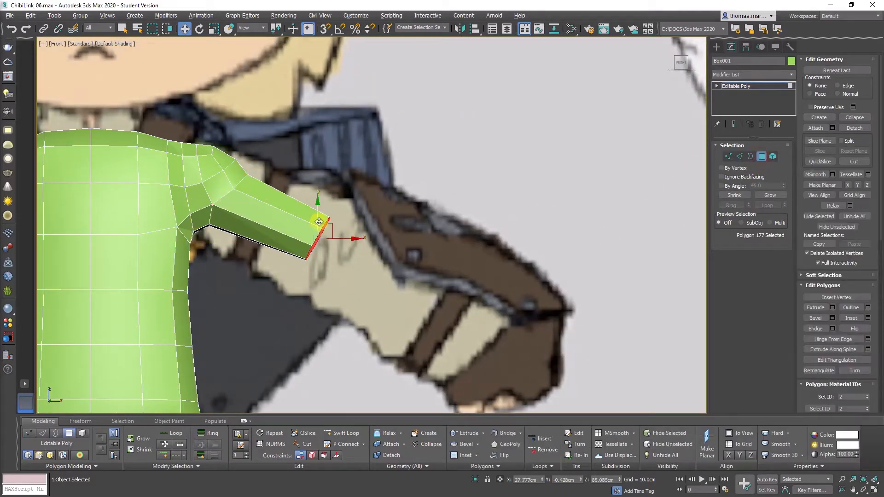
{"action": "left_click", "coordinate": [815, 307]}
{"action": "left_click_drag", "start_coordinate": [320, 237], "coordinate": [366, 119]}
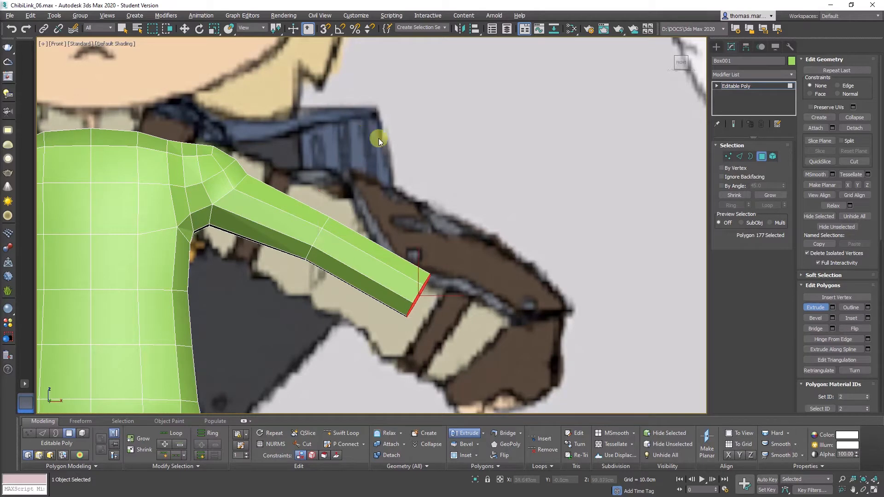
{"action": "key", "text": "w"}
{"action": "key", "text": "r"}
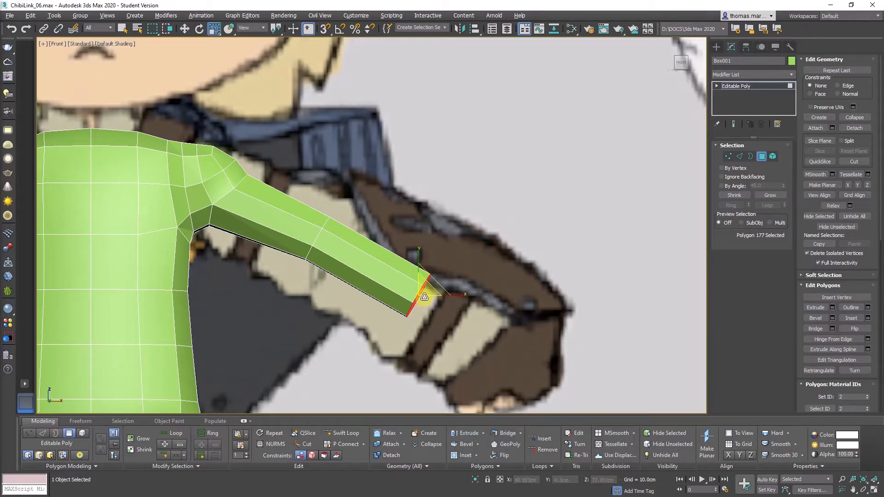
{"action": "left_click_drag", "start_coordinate": [422, 286], "coordinate": [419, 252]}
Scale the edge loop around the elbow down to about 90%
{"action": "key", "text": "2"}
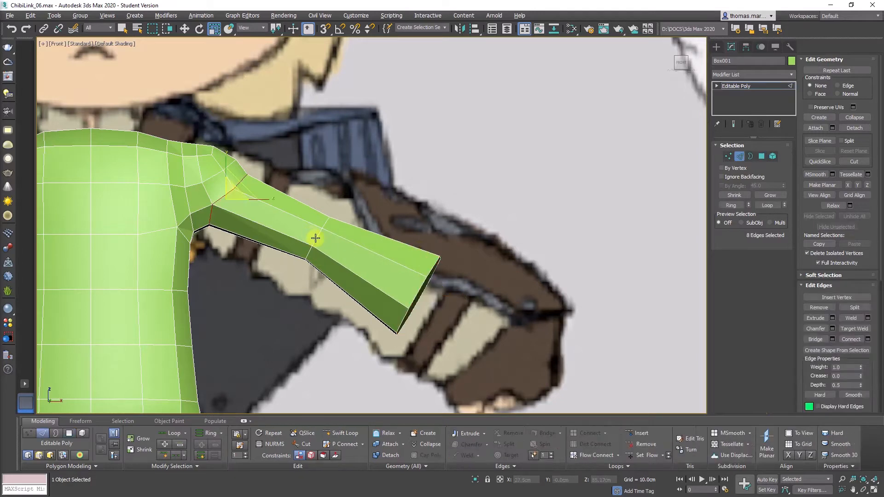
{"action": "double_click", "coordinate": [316, 239]}
{"action": "left_click_drag", "start_coordinate": [321, 233], "coordinate": [315, 237]}
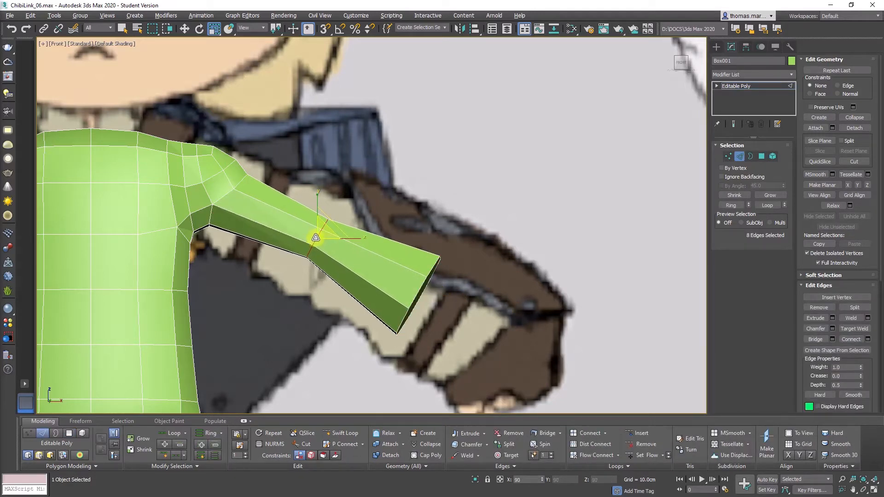
Adjust the armpit vertices where the arm's underside meets the torso to smooth the underarm corner
{"action": "key", "text": "1"}
{"action": "scroll", "coordinate": [232, 203], "scroll_direction": "down", "scroll_amount": 1}
{"action": "middle_click_drag", "start_coordinate": [233, 202], "coordinate": [291, 213]}
{"action": "scroll", "coordinate": [290, 213], "scroll_direction": "up", "scroll_amount": 2}
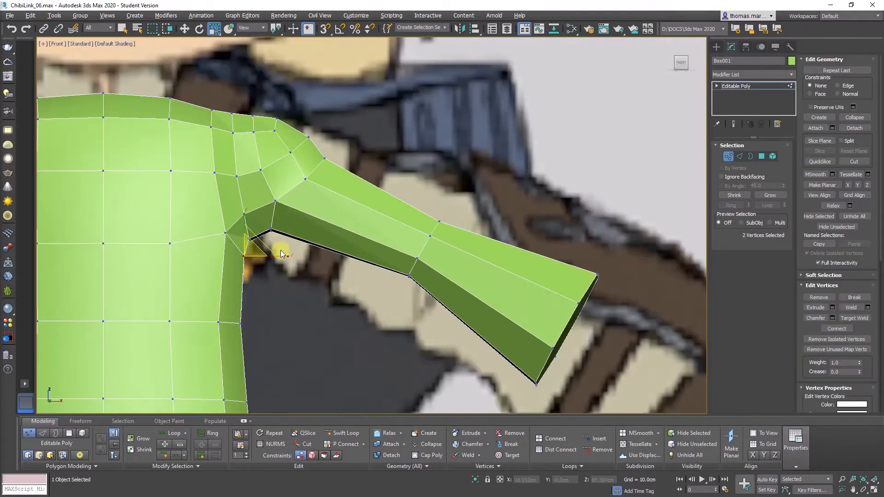
{"action": "left_click_drag", "start_coordinate": [291, 266], "coordinate": [280, 198]}
{"action": "key", "text": "w"}
{"action": "scroll", "coordinate": [278, 265], "scroll_direction": "up", "scroll_amount": 4}
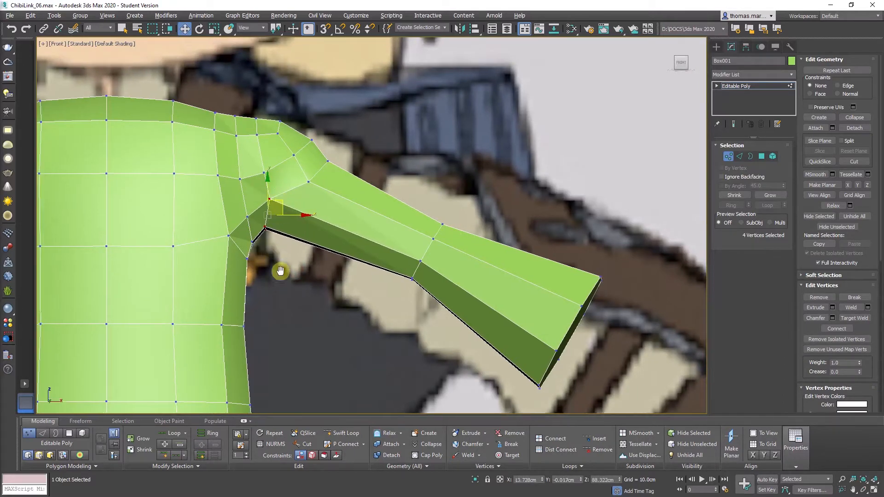
{"action": "left_click_drag", "start_coordinate": [263, 227], "coordinate": [279, 255]}
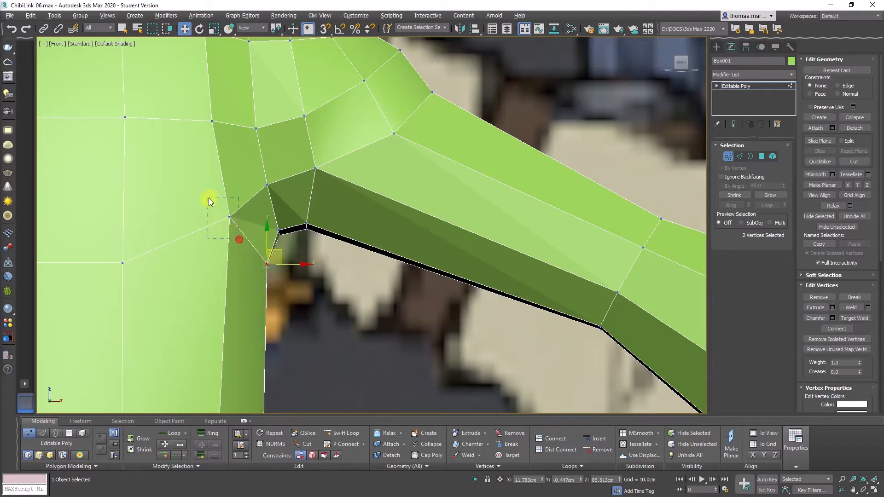
Raise the torso vertices inward from the armpit so the horizontal edge row curves up toward the arm
{"action": "left_click_drag", "start_coordinate": [209, 198], "coordinate": [210, 198]}
{"action": "scroll", "coordinate": [223, 158], "scroll_direction": "down", "scroll_amount": 5}
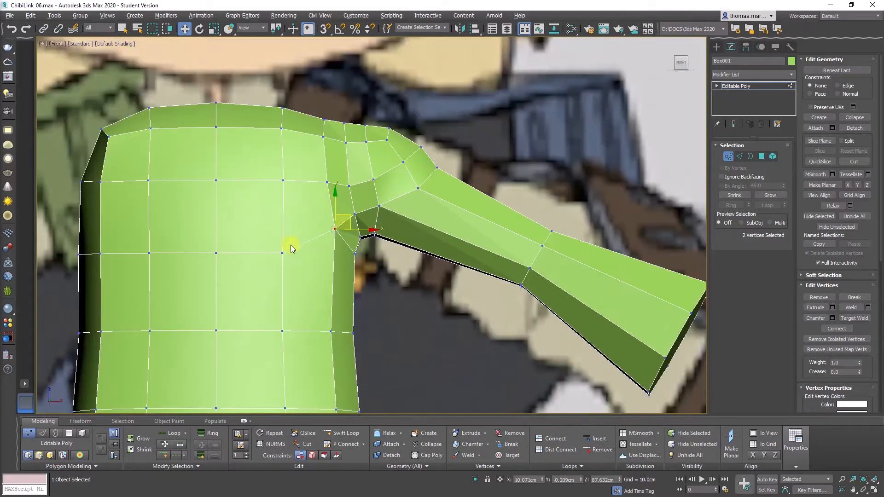
{"action": "scroll", "coordinate": [286, 254], "scroll_direction": "up", "scroll_amount": 2}
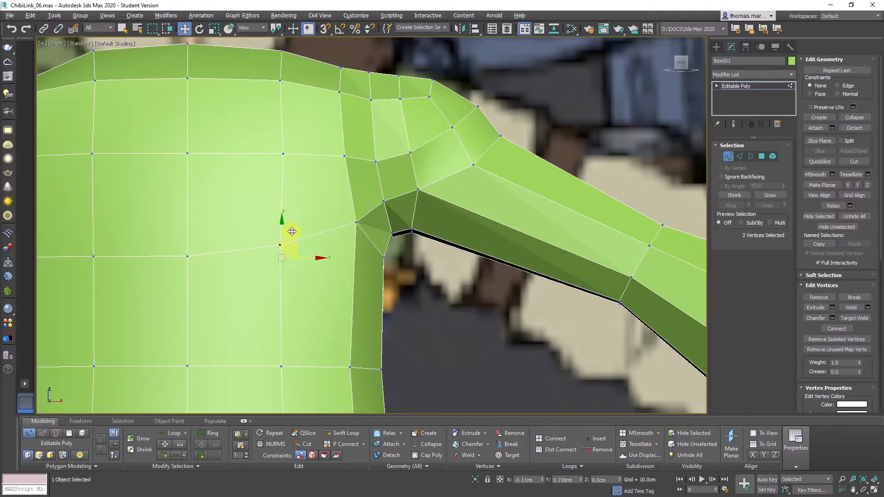
{"action": "scroll", "coordinate": [294, 231], "scroll_direction": "down", "scroll_amount": 4}
{"action": "scroll", "coordinate": [304, 237], "scroll_direction": "up", "scroll_amount": 4}
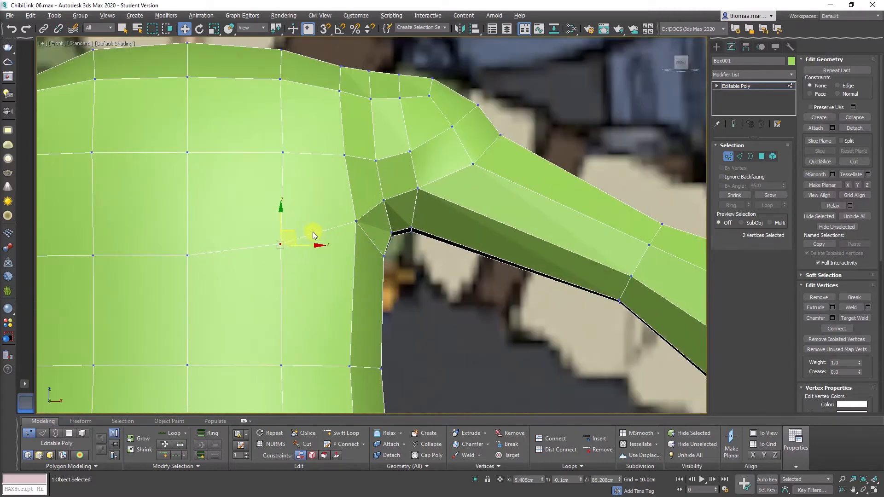
{"action": "scroll", "coordinate": [295, 258], "scroll_direction": "down", "scroll_amount": 1}
{"action": "scroll", "coordinate": [251, 296], "scroll_direction": "down", "scroll_amount": 2}
{"action": "scroll", "coordinate": [253, 223], "scroll_direction": "up", "scroll_amount": 5}
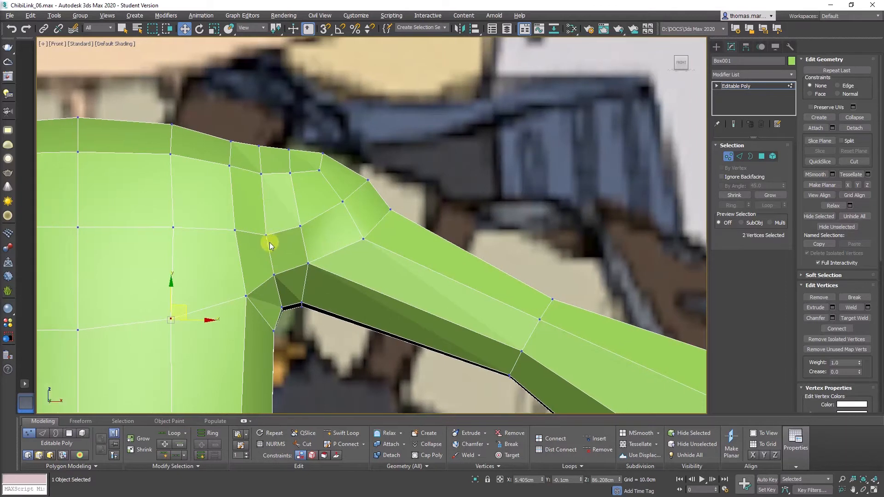
{"action": "left_click", "coordinate": [267, 234]}
{"action": "left_click_drag", "start_coordinate": [275, 221], "coordinate": [273, 211]}
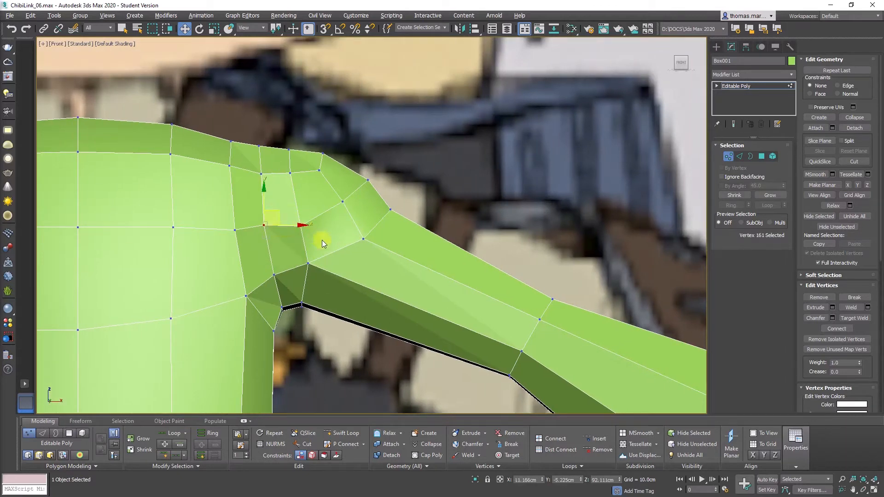
{"action": "left_click", "coordinate": [298, 221]}
{"action": "key", "text": "ctrl+z"}
{"action": "key", "text": "ctrl+z"}
Move the vertices across the front of the shoulder up and inward to even out the edge rows toward the arm
{"action": "left_click_drag", "start_coordinate": [278, 223], "coordinate": [276, 214]}
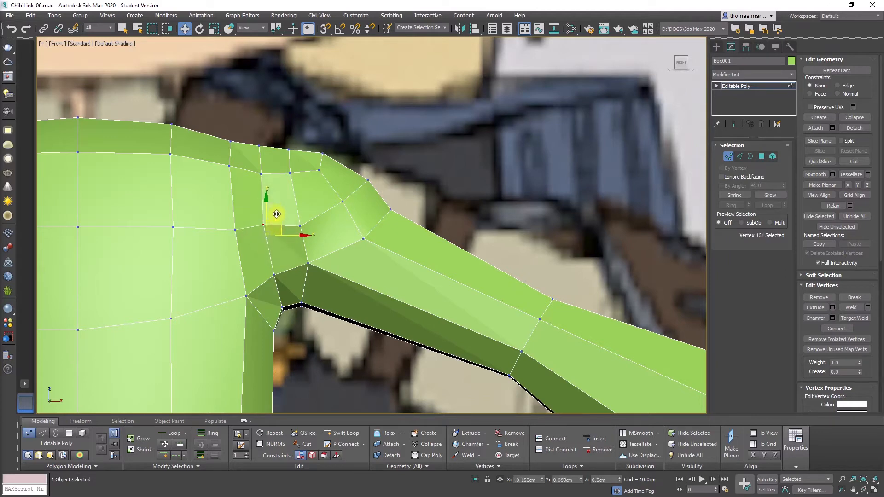
{"action": "left_click_drag", "start_coordinate": [317, 245], "coordinate": [291, 215]}
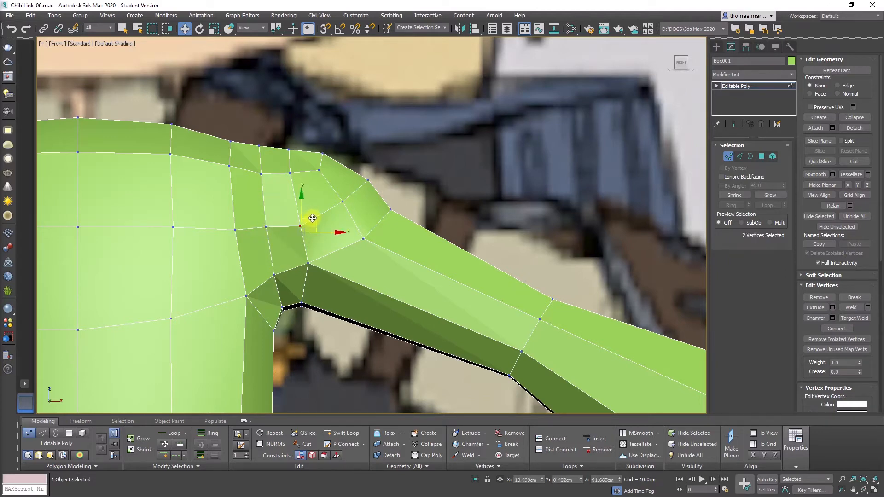
{"action": "scroll", "coordinate": [354, 236], "scroll_direction": "up", "scroll_amount": 2}
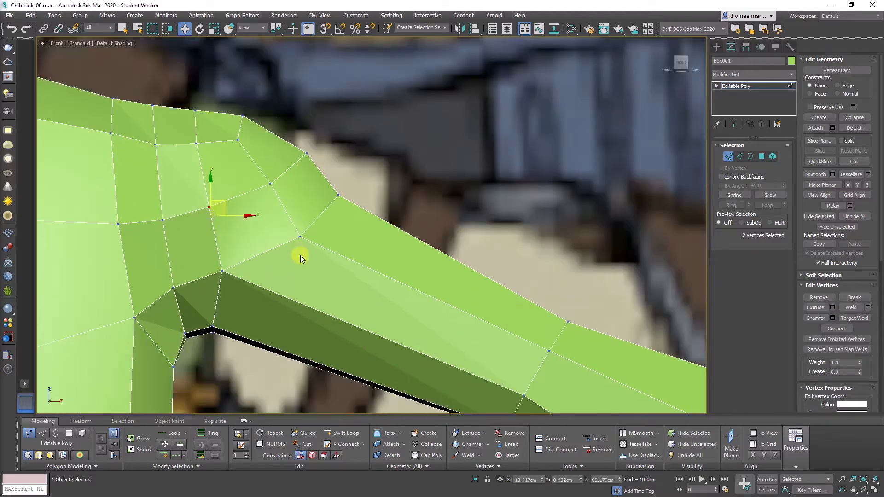
{"action": "left_click_drag", "start_coordinate": [313, 229], "coordinate": [294, 214]}
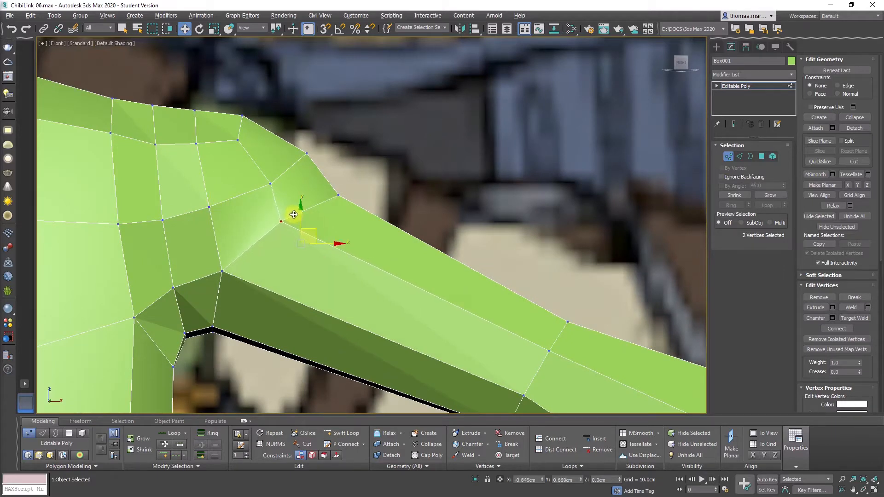
{"action": "mouse_move", "coordinate": [288, 176]}
{"action": "left_mouse_down"}
{"action": "mouse_move", "coordinate": [251, 188]}
{"action": "mouse_move", "coordinate": [279, 169]}
{"action": "left_mouse_up"}
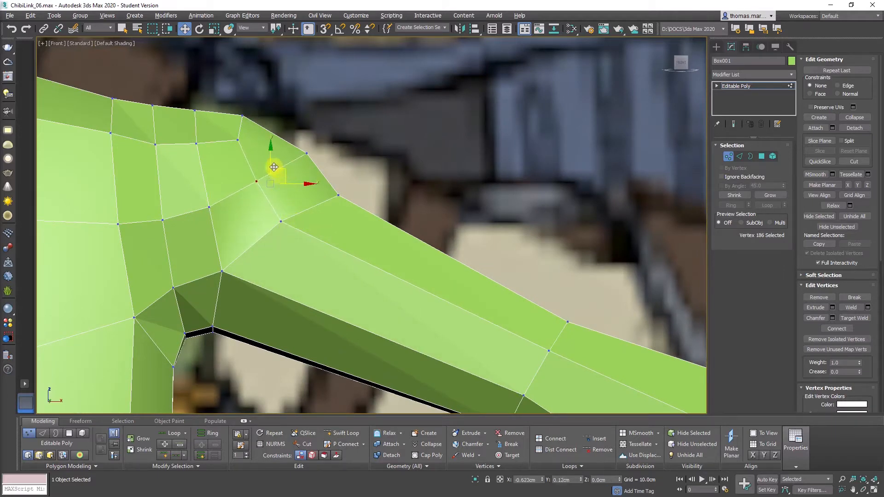
Reshape the shoulder's upper outline by moving its outer vertices inward and lowering the top corner slightly
{"action": "left_click", "coordinate": [307, 153]}
{"action": "left_click_drag", "start_coordinate": [306, 129], "coordinate": [300, 129]}
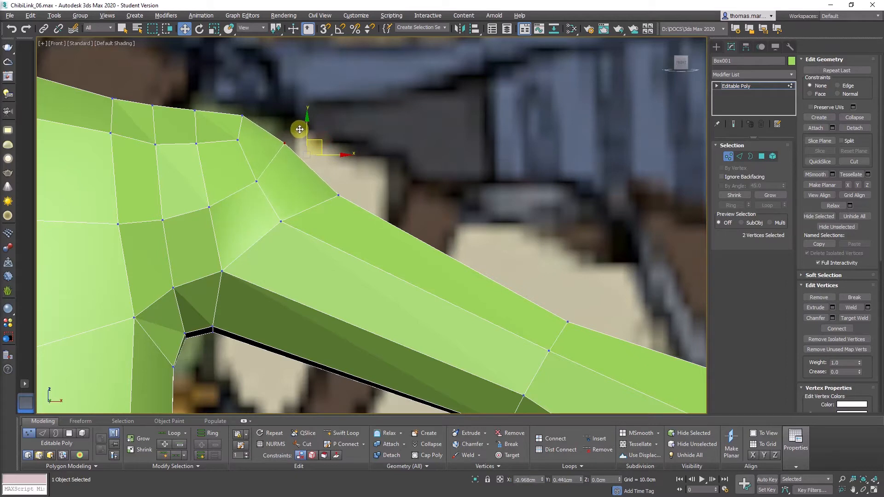
{"action": "left_click", "coordinate": [236, 125]}
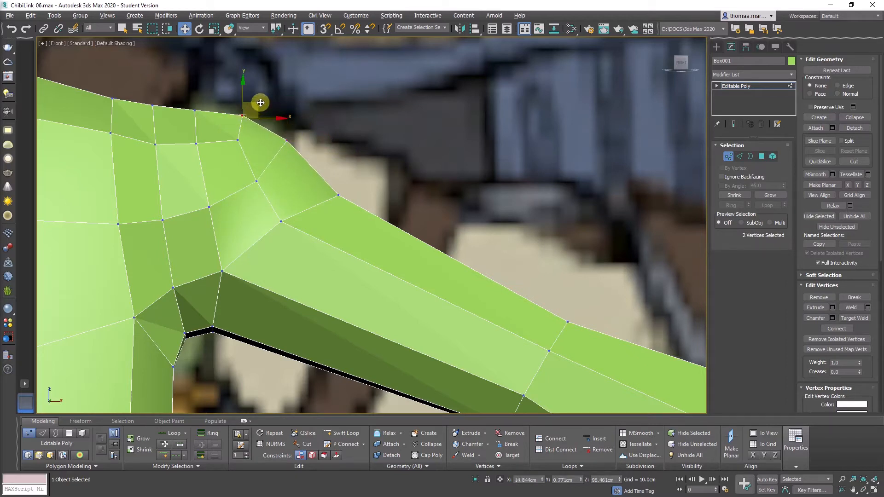
{"action": "left_click_drag", "start_coordinate": [261, 103], "coordinate": [261, 108]}
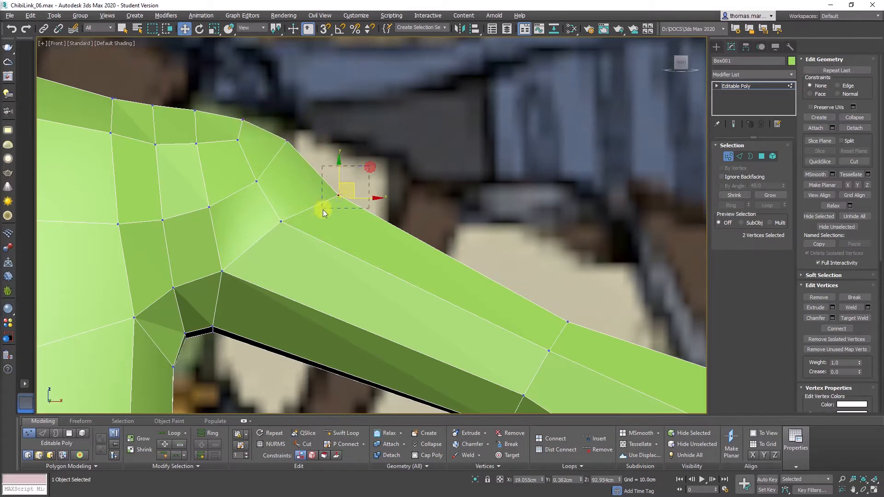
{"action": "left_click_drag", "start_coordinate": [357, 185], "coordinate": [341, 178]}
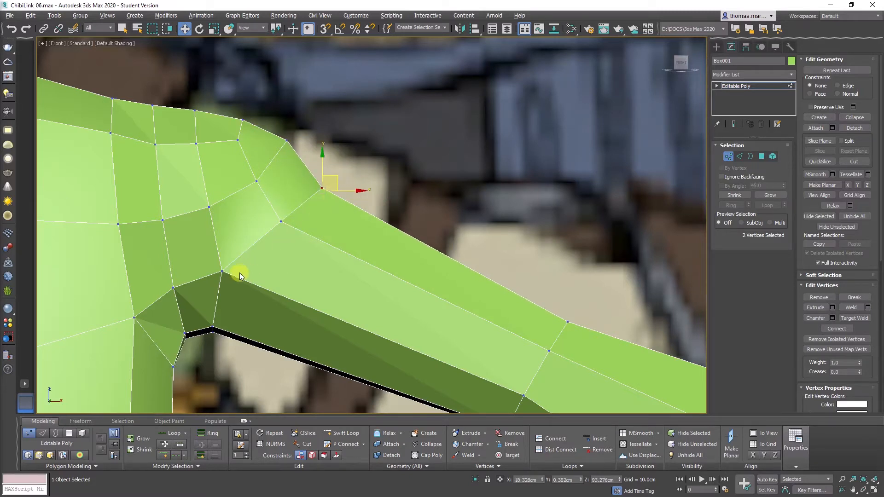
Move the lower vertices of the arm-shoulder seam up and outward to realign the loop around the arm's base
{"action": "middle_click_drag", "start_coordinate": [239, 272], "coordinate": [265, 249]}
{"action": "left_click_drag", "start_coordinate": [252, 334], "coordinate": [257, 286]}
{"action": "left_click_drag", "start_coordinate": [258, 241], "coordinate": [268, 233]}
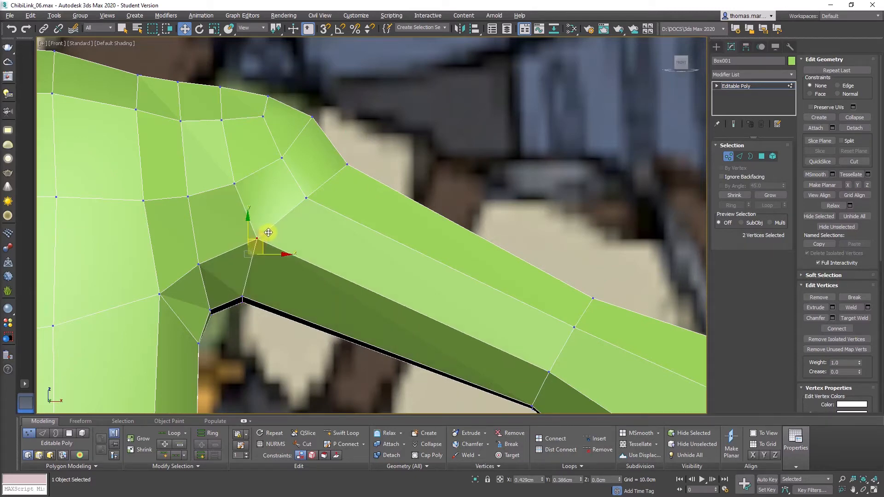
Examine the arm and shoulder shape against the front reference and from an angled view
{"action": "scroll", "coordinate": [320, 222], "scroll_direction": "down", "scroll_amount": 9}
{"action": "scroll", "coordinate": [325, 225], "scroll_direction": "up", "scroll_amount": 3}
{"action": "scroll", "coordinate": [290, 201], "scroll_direction": "up", "scroll_amount": 4}
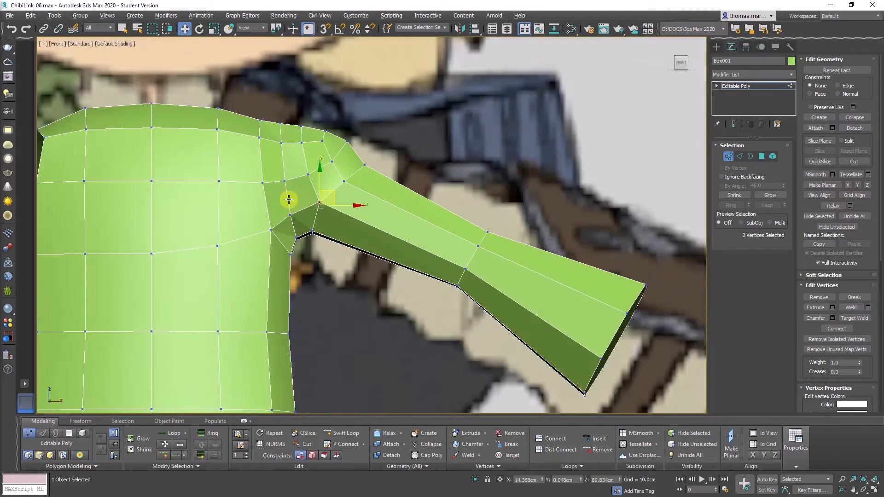
{"action": "scroll", "coordinate": [293, 202], "scroll_direction": "down", "scroll_amount": 4}
{"action": "middle_click_drag", "start_coordinate": [429, 266], "coordinate": [392, 279]}
{"action": "scroll", "coordinate": [394, 233], "scroll_direction": "down", "scroll_amount": 3}
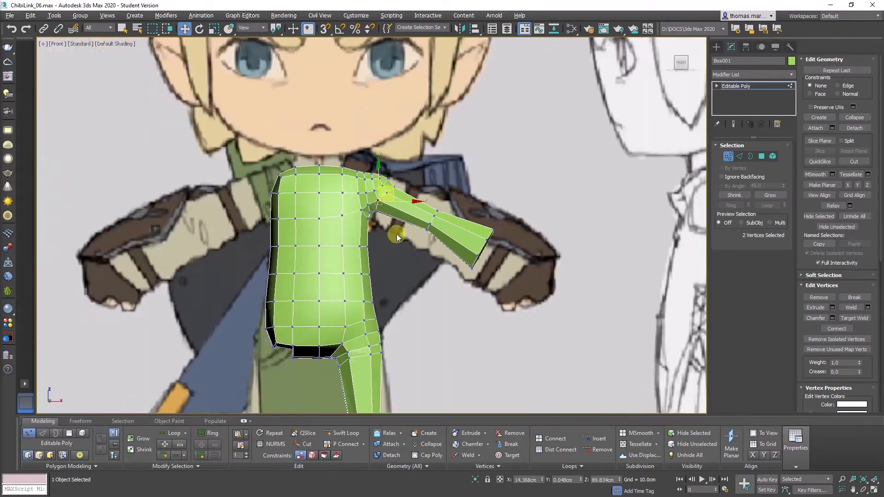
{"action": "middle_click_drag", "start_coordinate": [395, 233], "coordinate": [371, 272], "text": "alt"}
{"action": "scroll", "coordinate": [359, 228], "scroll_direction": "up", "scroll_amount": 3}
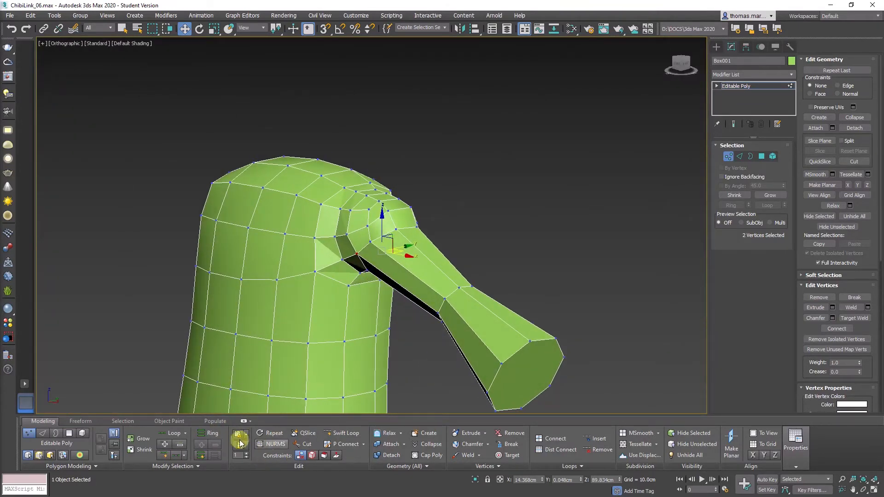
Smooth the vertices on the front and back of the shoulder with the Relax/Soften brush
{"action": "left_click", "coordinate": [96, 424]}
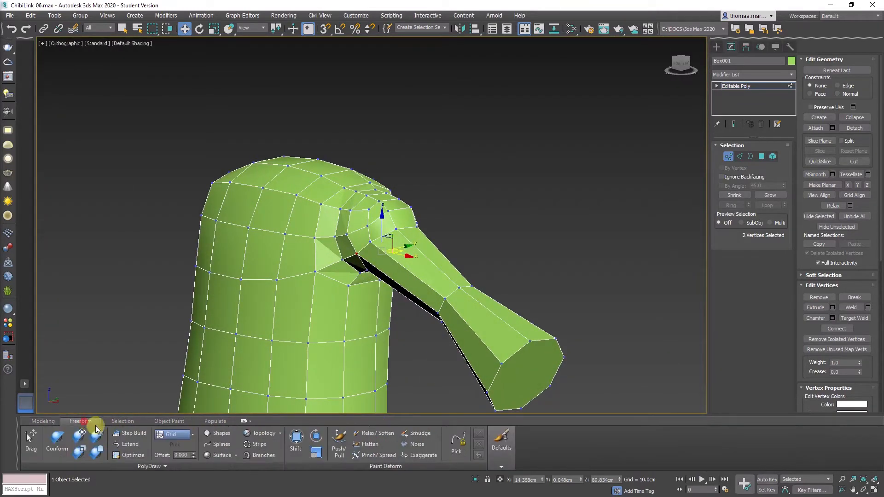
{"action": "left_click", "coordinate": [373, 433]}
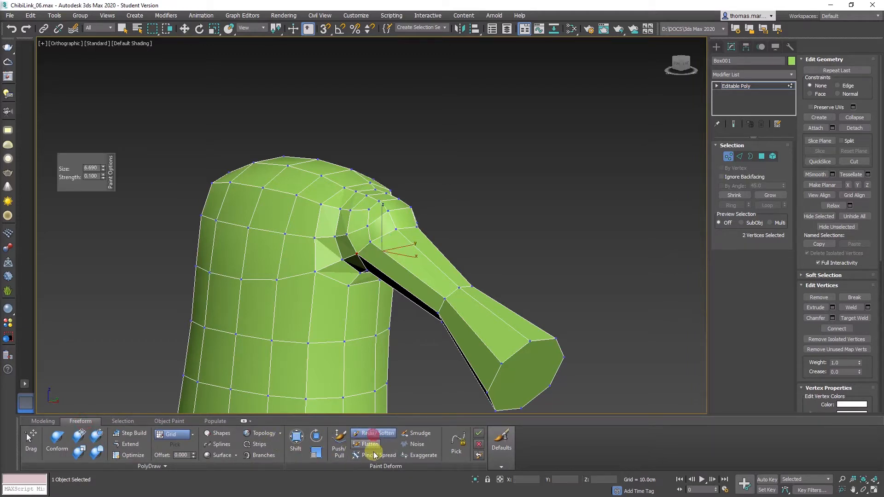
{"action": "left_click_drag", "start_coordinate": [98, 176], "coordinate": [83, 177]}
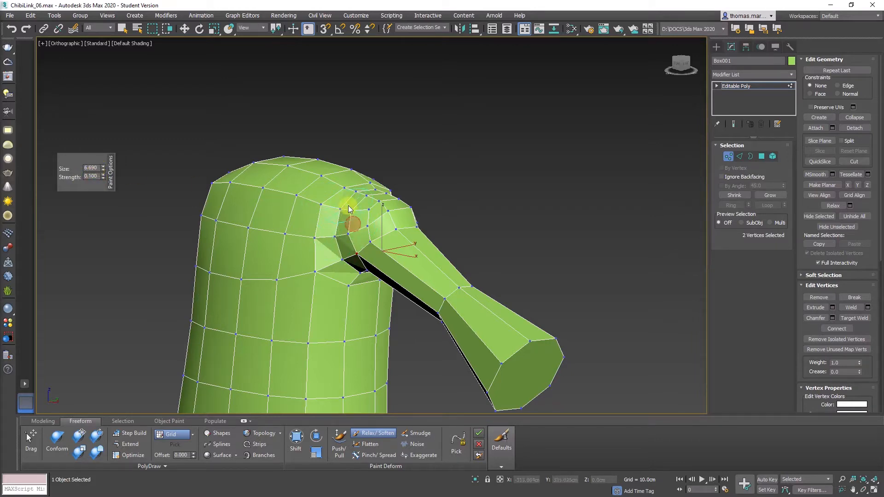
{"action": "middle_click_drag", "start_coordinate": [339, 237], "coordinate": [440, 241], "text": "alt"}
{"action": "mouse_move", "coordinate": [441, 240]}
{"action": "left_mouse_down"}
{"action": "mouse_move", "coordinate": [412, 211]}
{"action": "mouse_move", "coordinate": [384, 242]}
{"action": "left_mouse_up"}
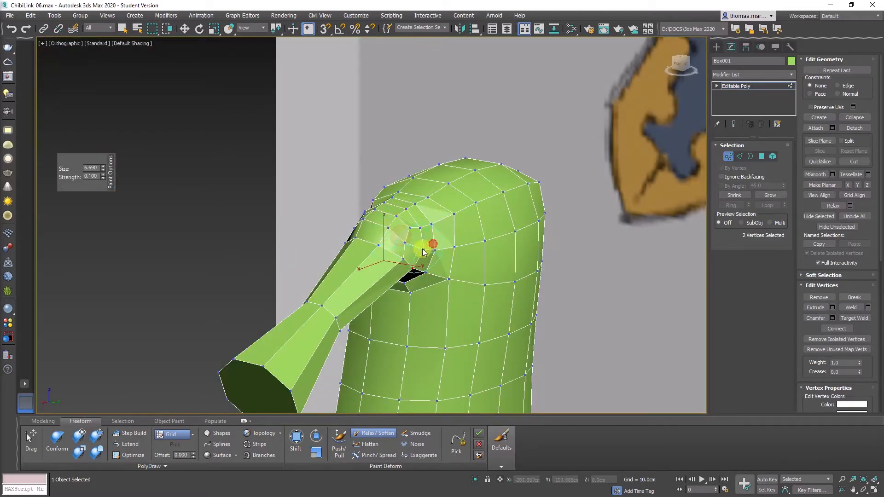
Adjust the volume of the shoulder surface above the arm with the Push/Pull brush
{"action": "mouse_move", "coordinate": [435, 280]}
{"action": "middle_mouse_down", "text": "alt"}
{"action": "mouse_move", "coordinate": [437, 232]}
{"action": "mouse_move", "coordinate": [442, 278]}
{"action": "mouse_move", "coordinate": [463, 299]}
{"action": "mouse_move", "coordinate": [446, 336]}
{"action": "mouse_move", "coordinate": [442, 322]}
{"action": "mouse_move", "coordinate": [470, 354]}
{"action": "mouse_move", "coordinate": [430, 336]}
{"action": "mouse_move", "coordinate": [381, 413]}
{"action": "middle_mouse_up", "text": "alt"}
{"action": "left_click", "coordinate": [339, 443]}
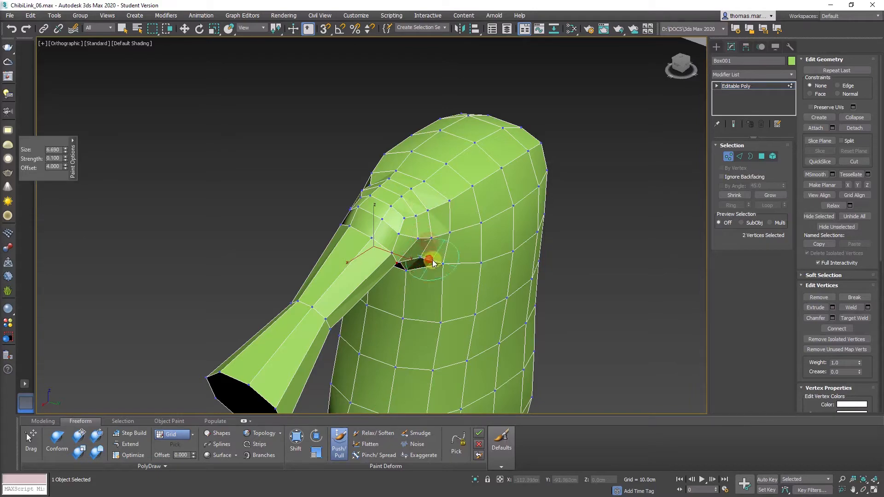
{"action": "mouse_move", "coordinate": [419, 251]}
{"action": "middle_mouse_down", "text": "alt"}
{"action": "mouse_move", "coordinate": [443, 267]}
{"action": "mouse_move", "coordinate": [434, 223]}
{"action": "middle_mouse_up", "text": "alt"}
{"action": "left_click_drag", "start_coordinate": [418, 194], "coordinate": [415, 199]}
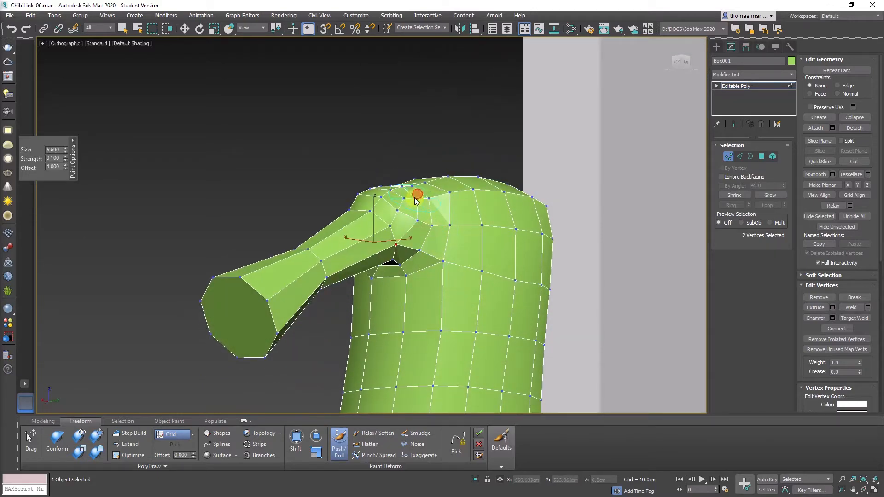
{"action": "mouse_move", "coordinate": [443, 199]}
{"action": "middle_mouse_down", "text": "alt"}
{"action": "mouse_move", "coordinate": [470, 258]}
{"action": "mouse_move", "coordinate": [502, 290]}
{"action": "mouse_move", "coordinate": [456, 216]}
{"action": "middle_mouse_up", "text": "alt"}
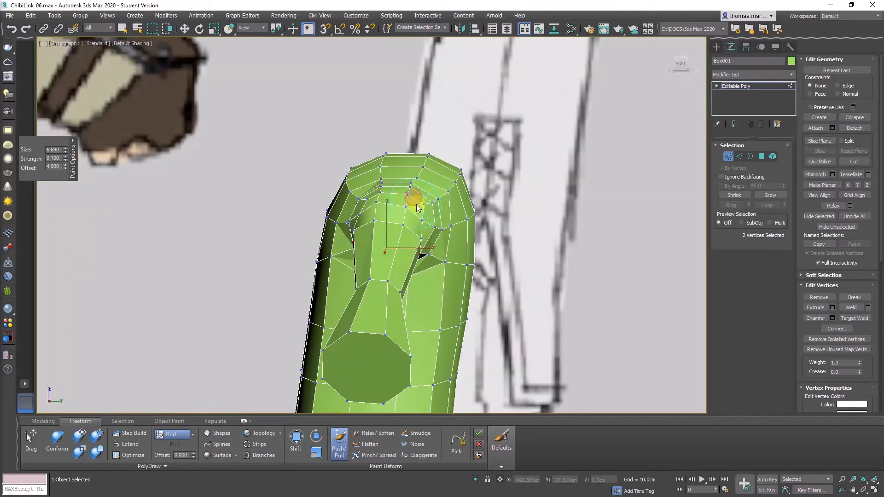
{"action": "middle_click_drag", "start_coordinate": [414, 207], "coordinate": [413, 226], "text": "alt"}
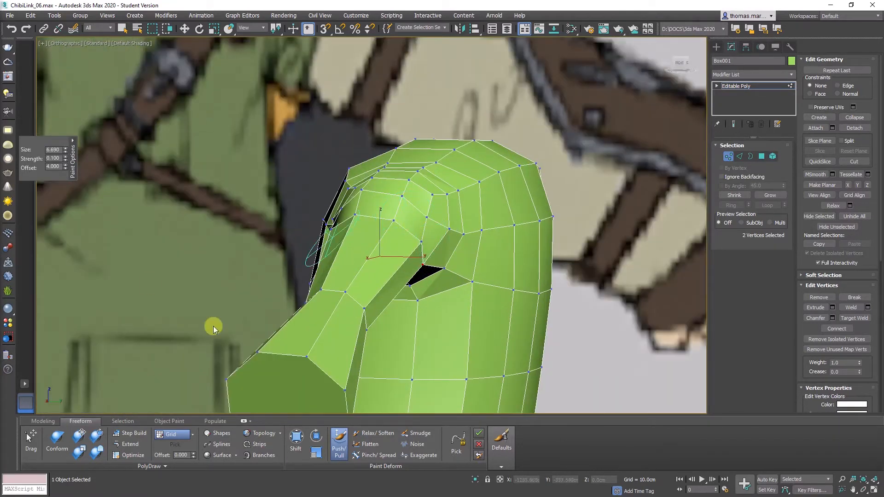
Relax the armpit and the torso area beneath the arm with the Relax/Soften brush, and return to the Move tool
{"action": "left_click", "coordinate": [373, 434]}
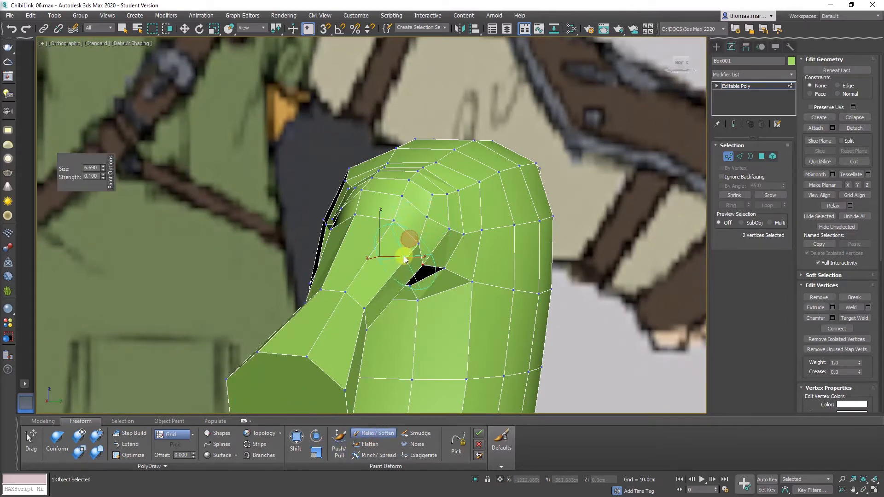
{"action": "mouse_move", "coordinate": [419, 238]}
{"action": "middle_mouse_down", "text": "alt"}
{"action": "mouse_move", "coordinate": [440, 245]}
{"action": "mouse_move", "coordinate": [343, 198]}
{"action": "mouse_move", "coordinate": [343, 244]}
{"action": "mouse_move", "coordinate": [394, 234]}
{"action": "mouse_move", "coordinate": [228, 271]}
{"action": "mouse_move", "coordinate": [333, 269]}
{"action": "mouse_move", "coordinate": [263, 236]}
{"action": "mouse_move", "coordinate": [302, 271]}
{"action": "mouse_move", "coordinate": [297, 246]}
{"action": "middle_mouse_up", "text": "alt"}
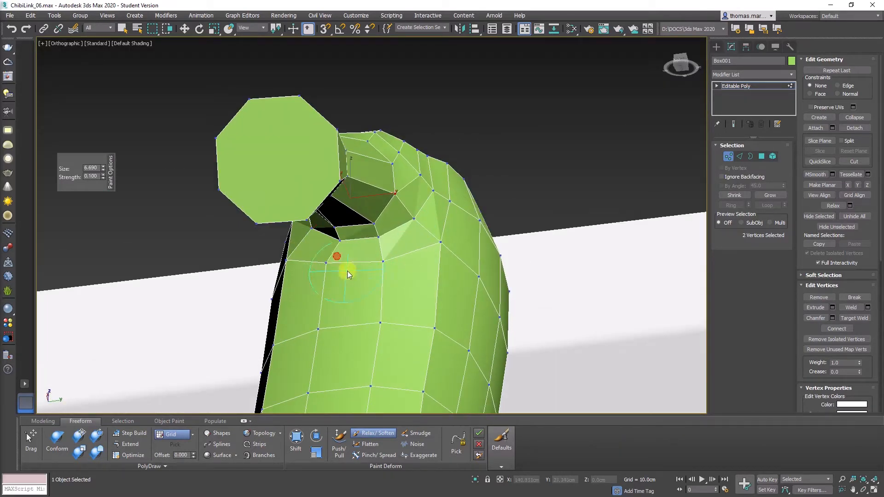
{"action": "left_click_drag", "start_coordinate": [347, 271], "coordinate": [413, 253]}
{"action": "middle_click_drag", "start_coordinate": [438, 249], "coordinate": [380, 261], "text": "alt"}
{"action": "scroll", "coordinate": [369, 264], "scroll_direction": "up", "scroll_amount": 2}
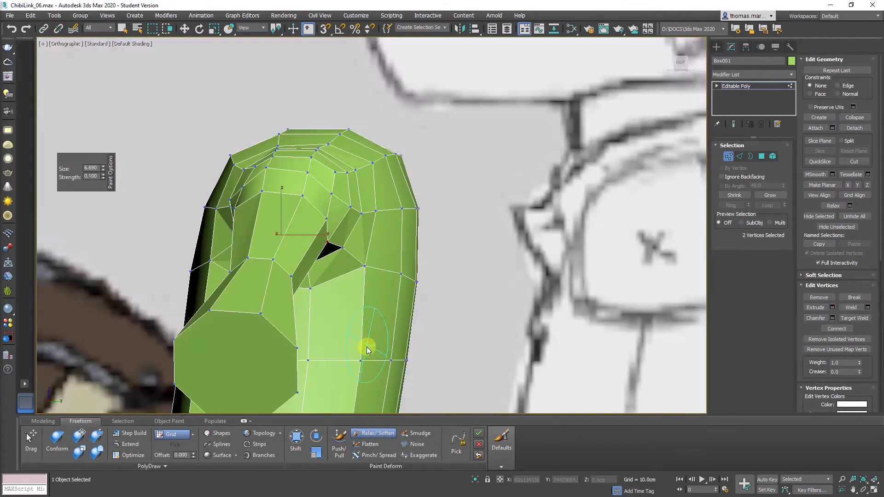
{"action": "scroll", "coordinate": [366, 349], "scroll_direction": "down", "scroll_amount": 2}
{"action": "middle_click_drag", "start_coordinate": [364, 348], "coordinate": [290, 250]}
{"action": "left_click_drag", "start_coordinate": [287, 254], "coordinate": [272, 258], "text": "alt"}
{"action": "key", "text": "w"}
Assign all polygons of the body to smoothing group 1
{"action": "scroll", "coordinate": [282, 310], "scroll_direction": "down", "scroll_amount": 2}
{"action": "middle_click_drag", "start_coordinate": [282, 311], "coordinate": [290, 244]}
{"action": "middle_click_drag", "start_coordinate": [290, 244], "coordinate": [277, 225], "text": "alt"}
{"action": "scroll", "coordinate": [277, 225], "scroll_direction": "up", "scroll_amount": 2}
{"action": "left_click", "coordinate": [762, 156]}
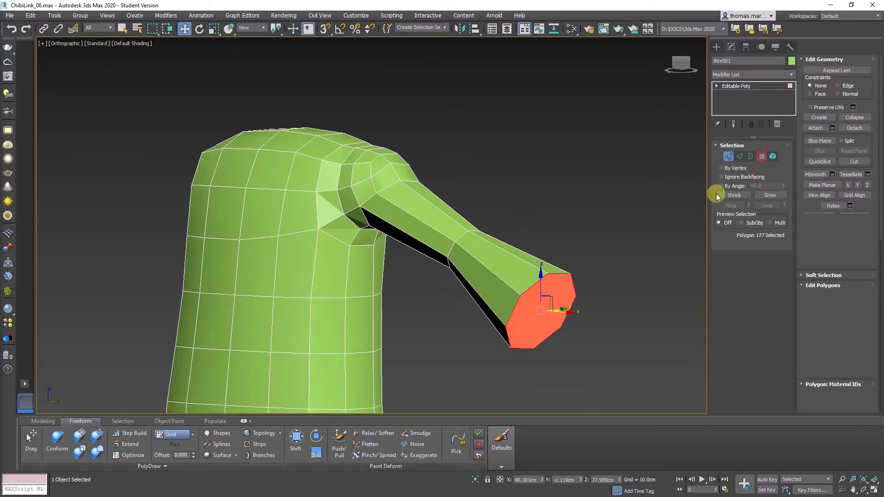
{"action": "key", "text": "ctrl+a"}
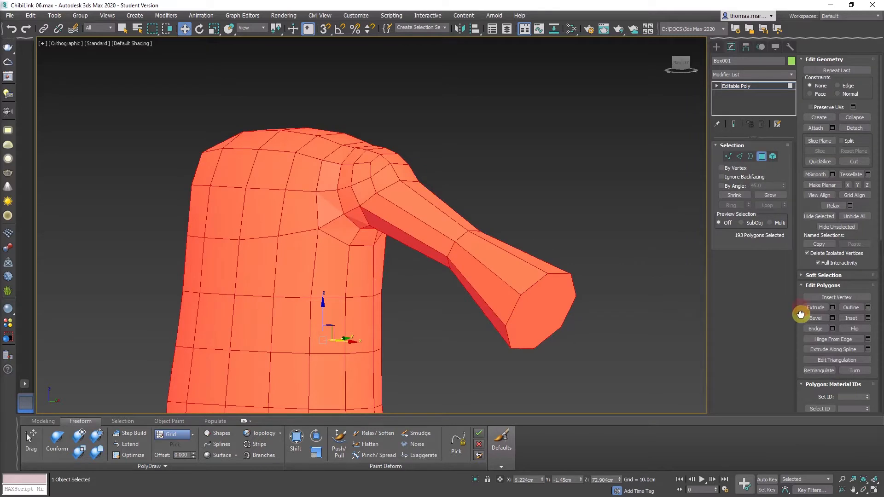
{"action": "left_click_drag", "start_coordinate": [801, 314], "coordinate": [799, 139]}
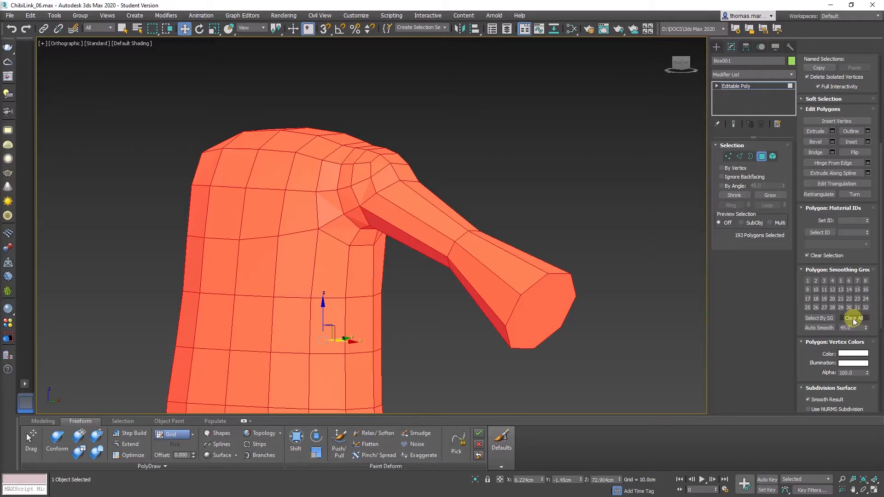
{"action": "left_click", "coordinate": [807, 280]}
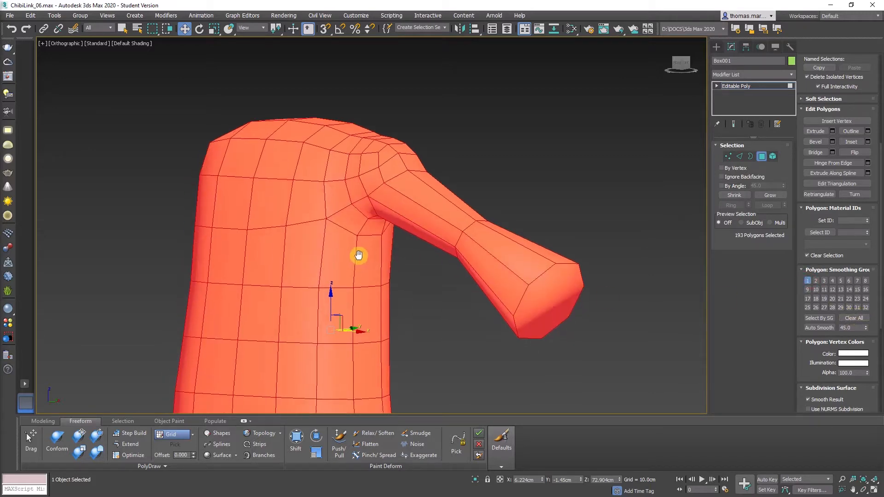
Delete the polygon capping the open end of the arm
{"action": "key", "text": "f"}
{"action": "middle_click_drag", "start_coordinate": [411, 233], "coordinate": [379, 225], "text": "alt"}
{"action": "left_click", "coordinate": [516, 246]}
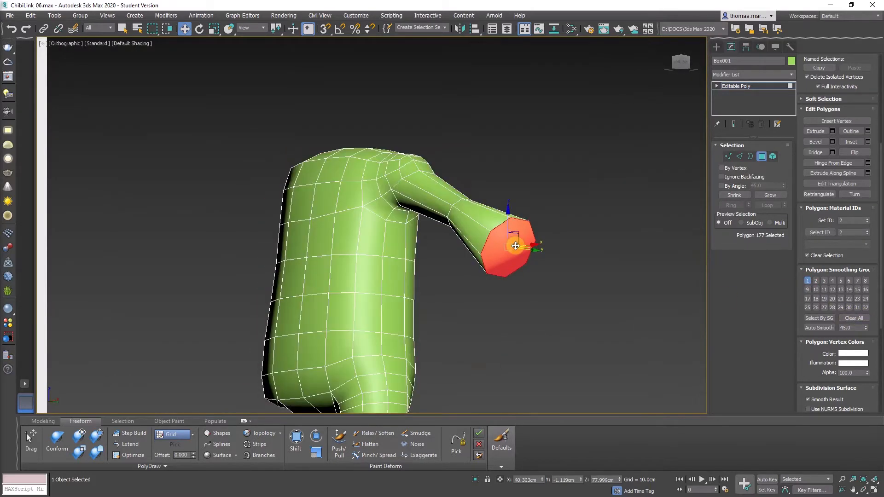
{"action": "key", "text": "Delete"}
Select the edge loop around the elbow of the arm
{"action": "middle_click_drag", "start_coordinate": [481, 206], "coordinate": [322, 188], "text": "alt"}
{"action": "scroll", "coordinate": [389, 156], "scroll_direction": "up", "scroll_amount": 5}
{"action": "left_click", "coordinate": [400, 175]}
{"action": "key", "text": "2"}
{"action": "scroll", "coordinate": [344, 238], "scroll_direction": "up", "scroll_amount": 5}
{"action": "double_click", "coordinate": [344, 239]}
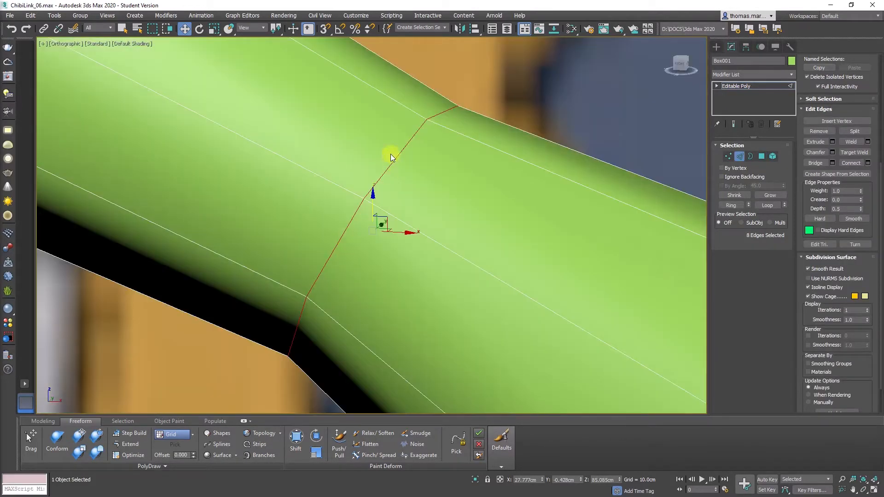
Raise the edge on top of the shoulder by about 0.2 cm and check the outline
{"action": "scroll", "coordinate": [402, 202], "scroll_direction": "down", "scroll_amount": 10}
{"action": "scroll", "coordinate": [340, 158], "scroll_direction": "up", "scroll_amount": 5}
{"action": "left_click", "coordinate": [412, 174]}
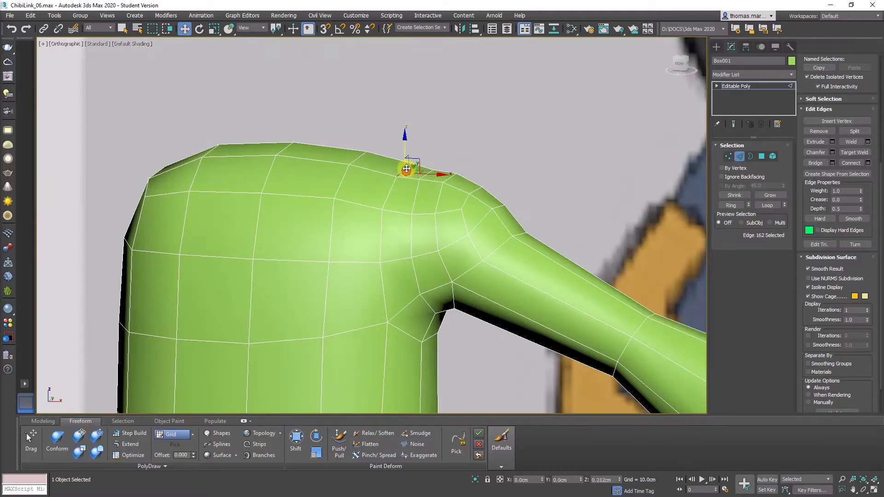
{"action": "scroll", "coordinate": [388, 183], "scroll_direction": "down", "scroll_amount": 5}
{"action": "scroll", "coordinate": [379, 177], "scroll_direction": "up", "scroll_amount": 1}
{"action": "middle_click_drag", "start_coordinate": [379, 177], "coordinate": [349, 259], "text": "alt"}
{"action": "scroll", "coordinate": [346, 260], "scroll_direction": "up", "scroll_amount": 4}
{"action": "scroll", "coordinate": [341, 281], "scroll_direction": "down", "scroll_amount": 5}
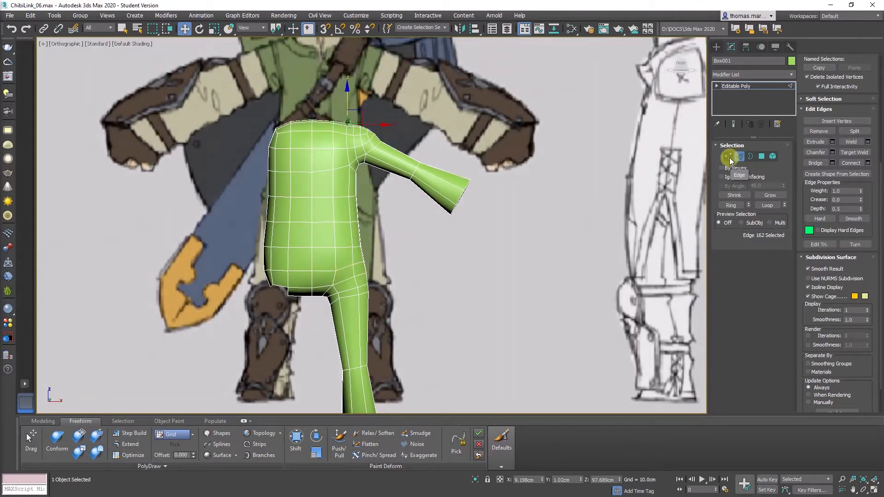
Delete all vertices of the armless half of the torso up to the centre line, and leave vertex editing
{"action": "left_click", "coordinate": [728, 156]}
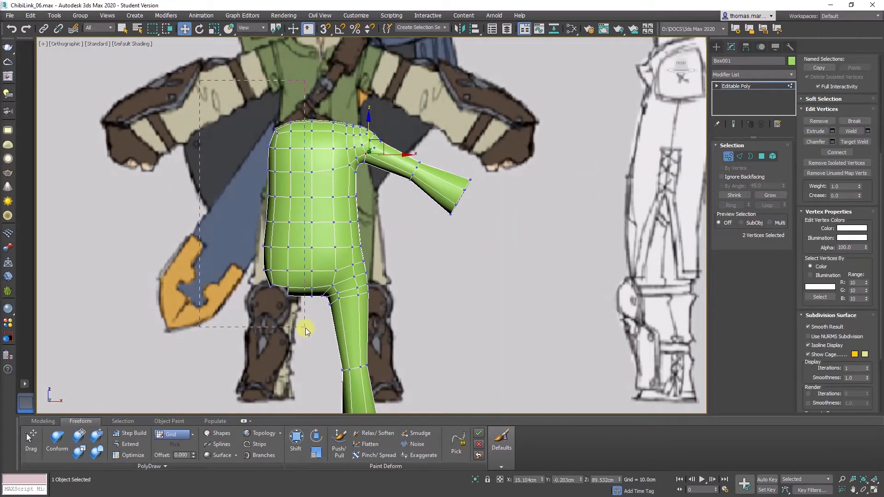
{"action": "key", "text": "Delete"}
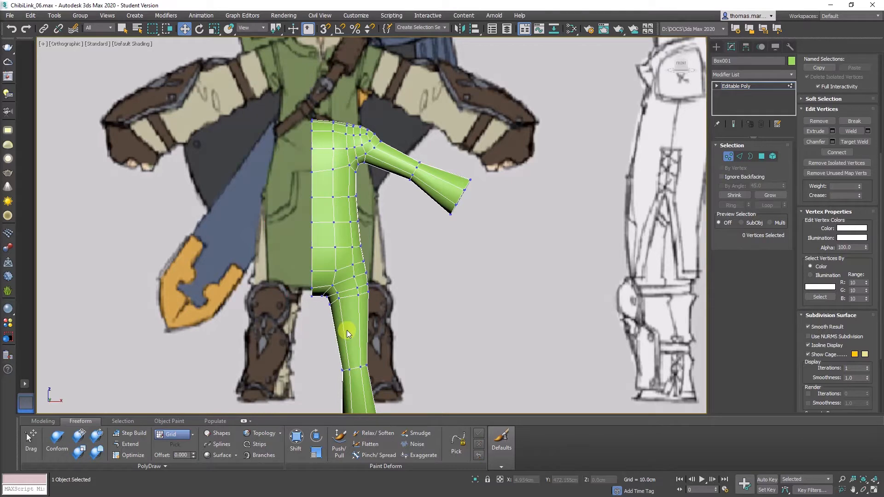
{"action": "left_click", "coordinate": [730, 161]}
Try a Symmetry modifier on the half body along the X axis, inspect the full figure, and remove the modifier
{"action": "left_click", "coordinate": [745, 73]}
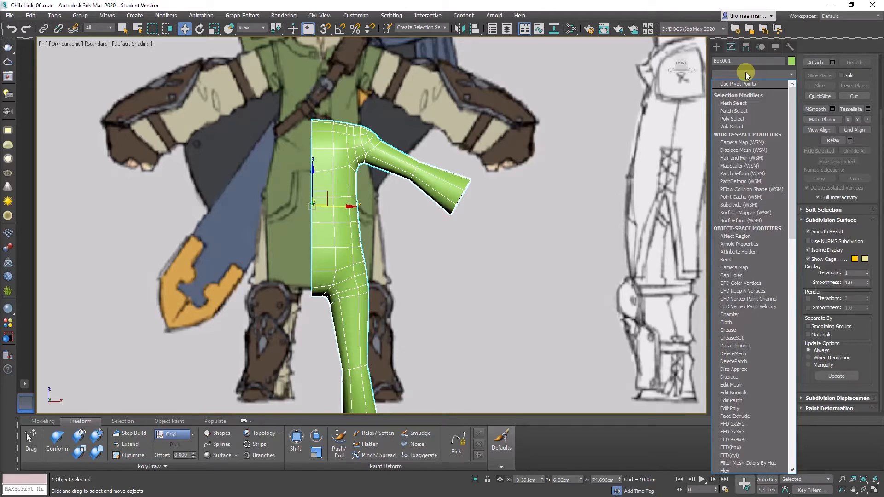
{"action": "type", "text": "sym"}
{"action": "key", "text": "Return"}
{"action": "middle_click_drag", "start_coordinate": [424, 227], "coordinate": [359, 213], "text": "alt"}
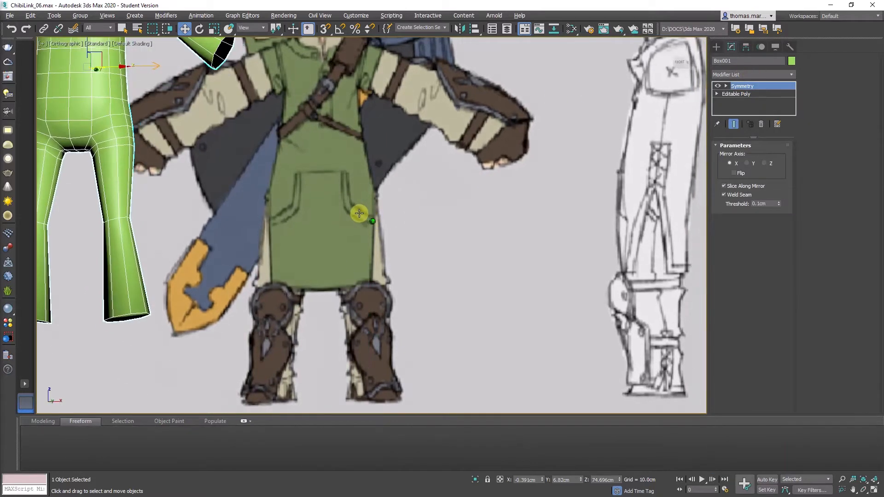
{"action": "middle_click_drag", "start_coordinate": [189, 182], "coordinate": [387, 241]}
{"action": "mouse_move", "coordinate": [289, 194]}
{"action": "middle_mouse_down"}
{"action": "mouse_move", "coordinate": [310, 196]}
{"action": "mouse_move", "coordinate": [297, 200]}
{"action": "middle_mouse_up"}
{"action": "scroll", "coordinate": [294, 197], "scroll_direction": "down", "scroll_amount": 3}
{"action": "scroll", "coordinate": [283, 175], "scroll_direction": "up", "scroll_amount": 4}
{"action": "scroll", "coordinate": [285, 176], "scroll_direction": "down", "scroll_amount": 2}
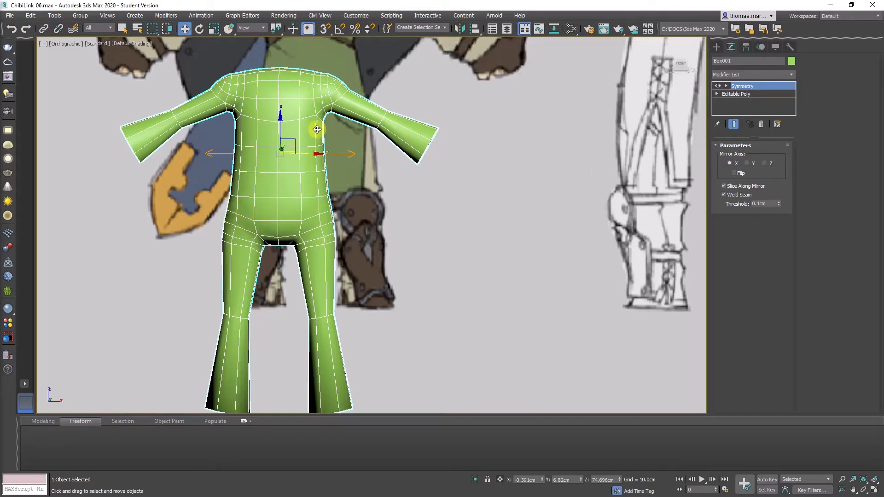
{"action": "middle_click_drag", "start_coordinate": [317, 129], "coordinate": [292, 214], "text": "alt"}
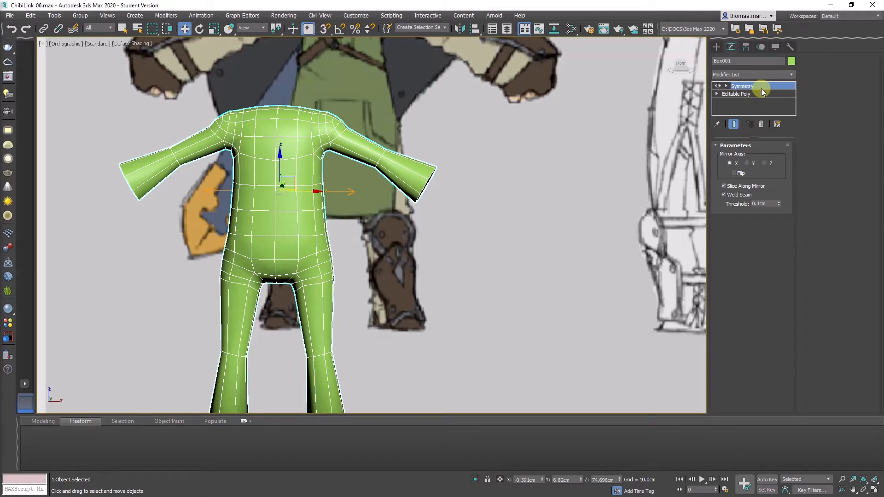
{"action": "left_click", "coordinate": [760, 124]}
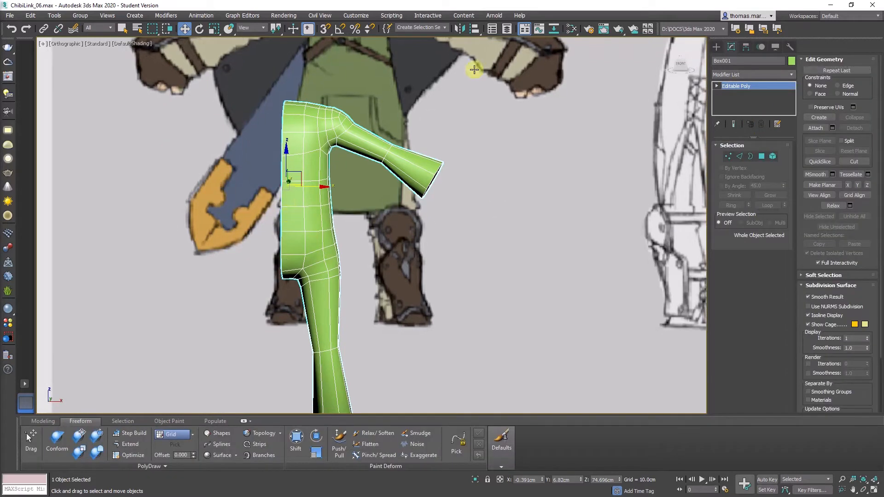
Mirror the half body across the X axis as a Reference clone with zero offset
{"action": "left_click", "coordinate": [459, 29]}
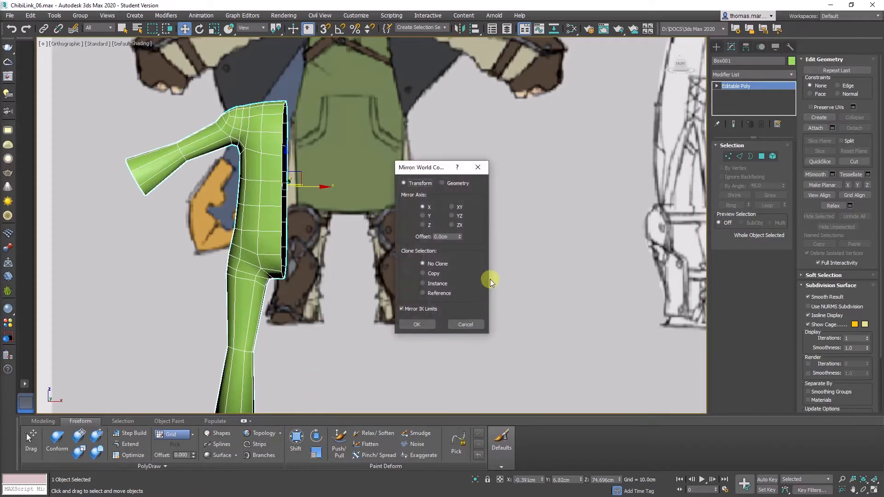
{"action": "left_click", "coordinate": [440, 293]}
{"action": "left_click", "coordinate": [416, 325]}
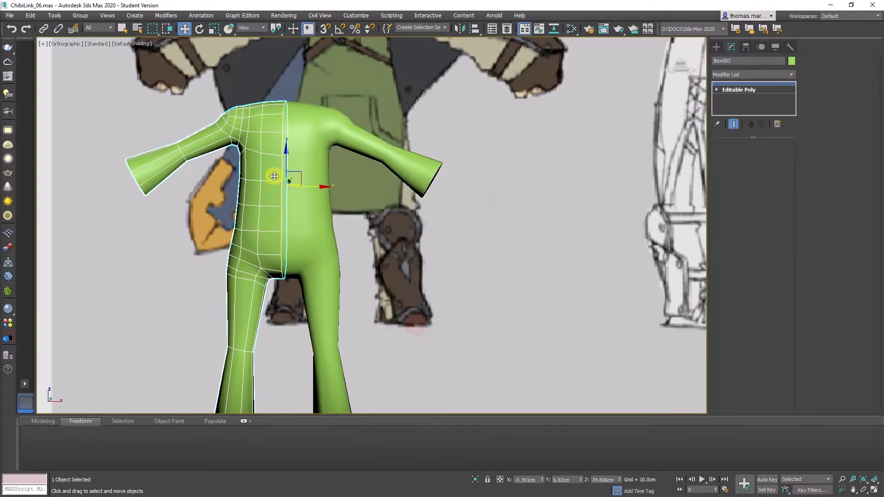
Add an OpenSubdiv modifier to the mirrored half and set its iterations to 2
{"action": "left_click", "coordinate": [744, 72]}
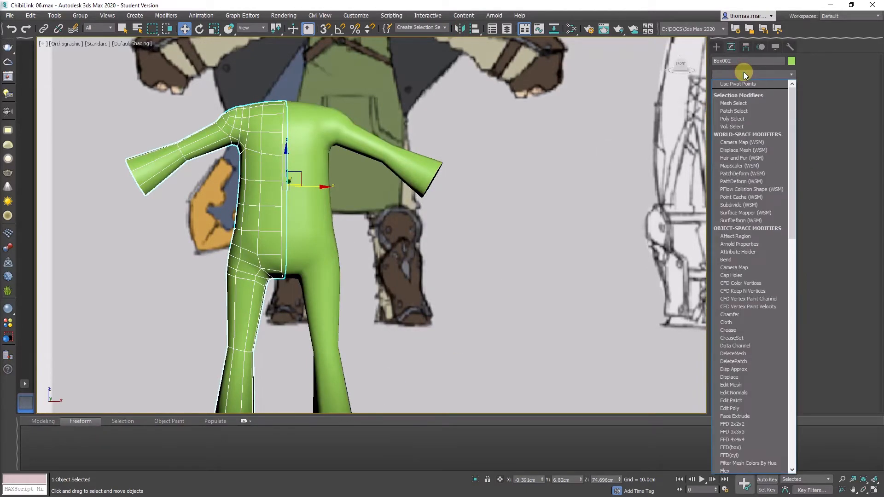
{"action": "type", "text": "o"}
{"action": "key", "text": "Return"}
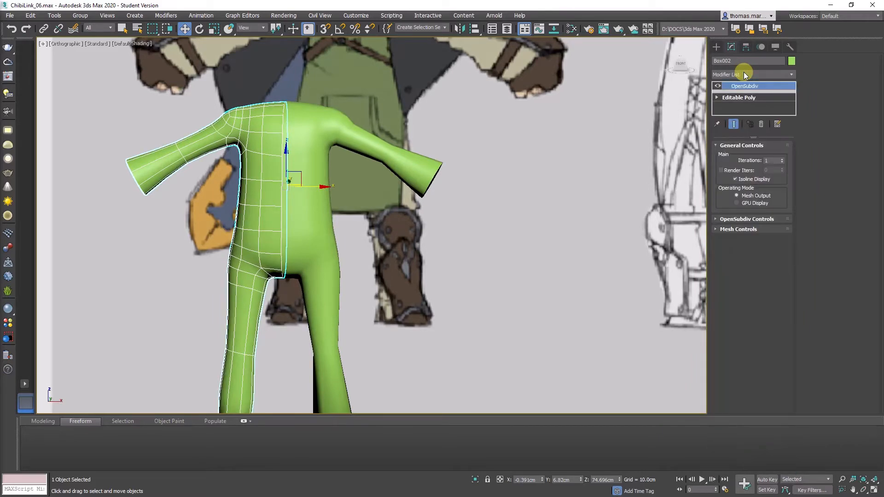
{"action": "left_click", "coordinate": [780, 160]}
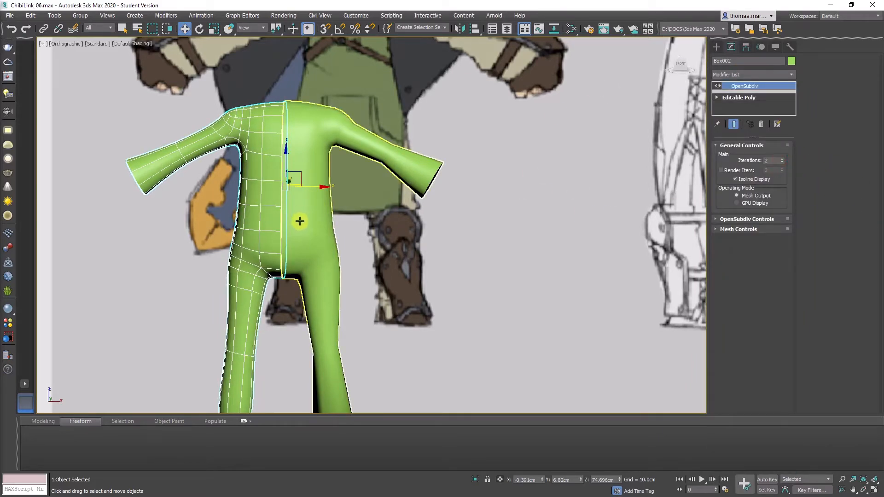
Select the original half body and delete the cap polygon at the bottom of its leg
{"action": "left_click", "coordinate": [313, 225]}
{"action": "middle_click_drag", "start_coordinate": [334, 290], "coordinate": [331, 200]}
{"action": "left_click", "coordinate": [762, 158]}
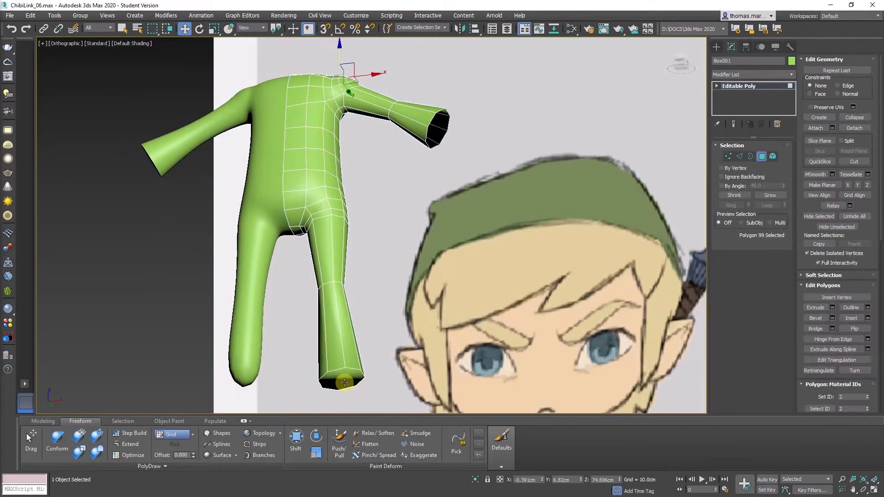
{"action": "left_click", "coordinate": [341, 383]}
{"action": "key", "text": "Delete"}
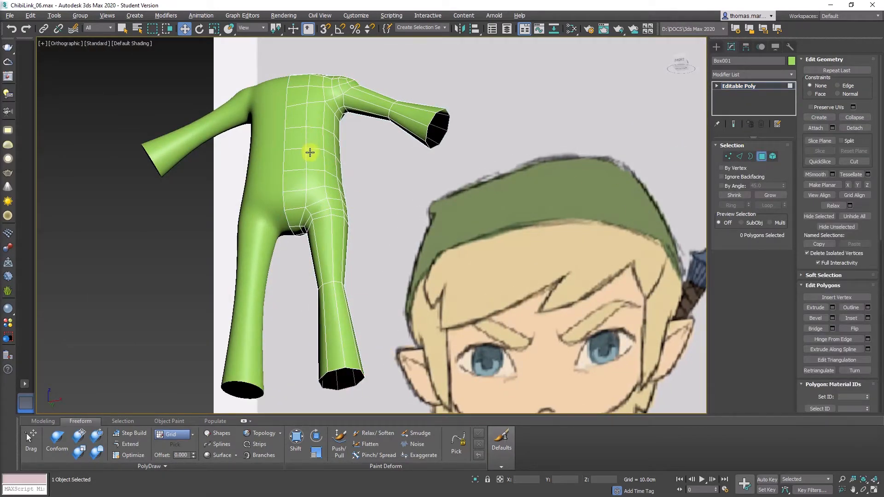
Smooth the mesh around the shoulder and armpit with the Relax/Soften brush
{"action": "middle_click_drag", "start_coordinate": [310, 153], "coordinate": [200, 197], "text": "alt"}
{"action": "scroll", "coordinate": [311, 212], "scroll_direction": "up", "scroll_amount": 8}
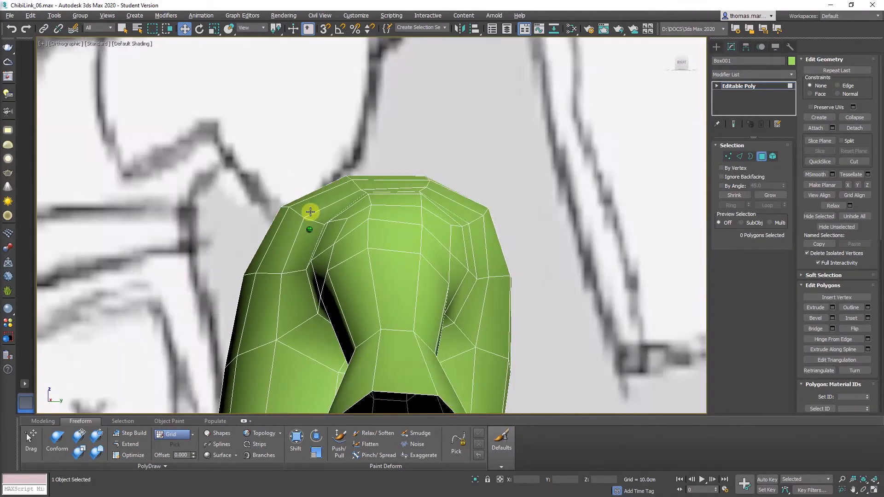
{"action": "middle_click_drag", "start_coordinate": [310, 211], "coordinate": [262, 197], "text": "alt"}
{"action": "mouse_move", "coordinate": [383, 252]}
{"action": "middle_mouse_down", "text": "alt"}
{"action": "mouse_move", "coordinate": [367, 207]}
{"action": "mouse_move", "coordinate": [380, 211]}
{"action": "middle_mouse_up", "text": "alt"}
{"action": "left_click", "coordinate": [374, 433]}
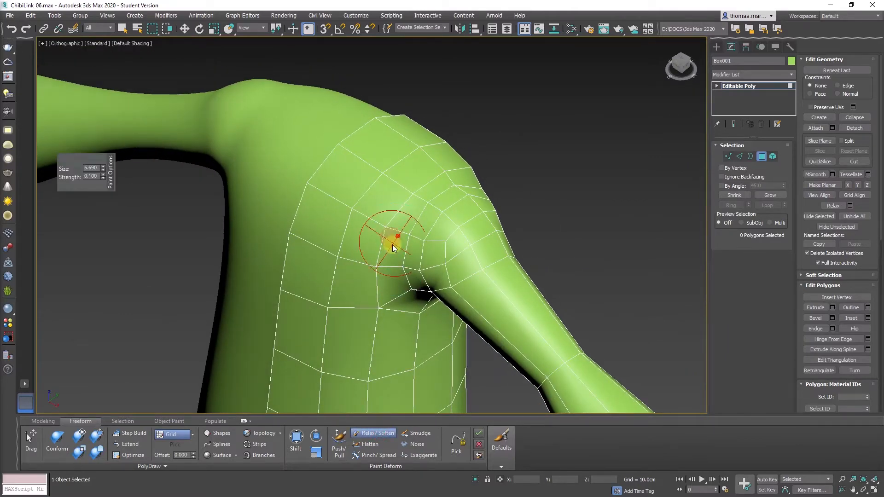
{"action": "mouse_move", "coordinate": [380, 254]}
{"action": "middle_mouse_down", "text": "alt"}
{"action": "mouse_move", "coordinate": [402, 247]}
{"action": "mouse_move", "coordinate": [401, 211]}
{"action": "mouse_move", "coordinate": [363, 244]}
{"action": "mouse_move", "coordinate": [311, 234]}
{"action": "mouse_move", "coordinate": [346, 244]}
{"action": "middle_mouse_up", "text": "alt"}
{"action": "scroll", "coordinate": [407, 236], "scroll_direction": "up", "scroll_amount": 3}
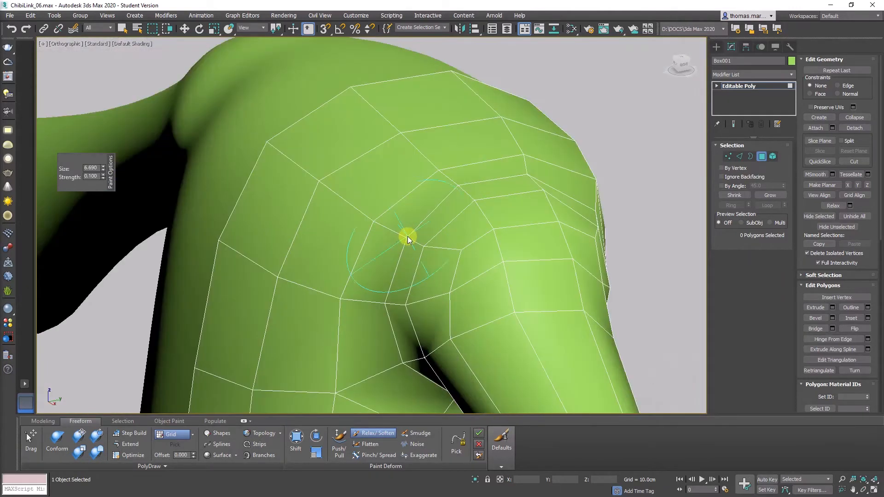
Sculpt volume around the front, side and back of the shoulder with the Push/Pull brush, then end painting
{"action": "left_click", "coordinate": [337, 443]}
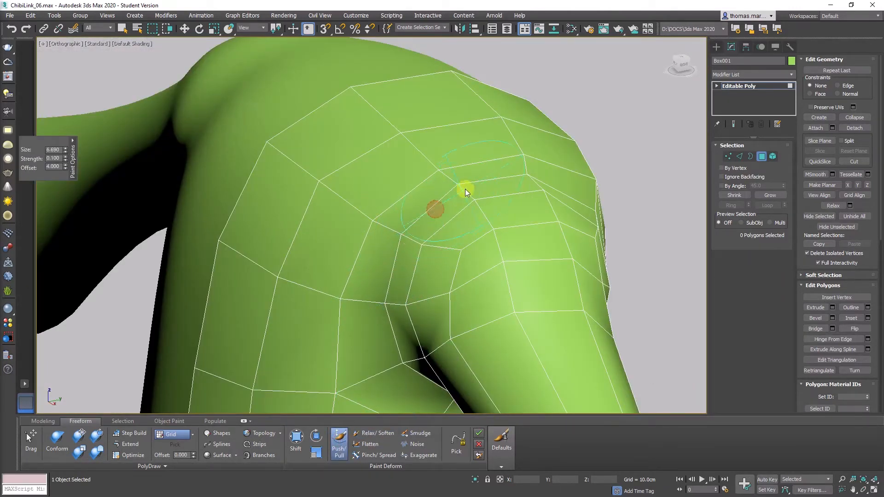
{"action": "mouse_move", "coordinate": [537, 197]}
{"action": "middle_mouse_down", "text": "alt"}
{"action": "mouse_move", "coordinate": [445, 196]}
{"action": "mouse_move", "coordinate": [530, 192]}
{"action": "middle_mouse_up", "text": "alt"}
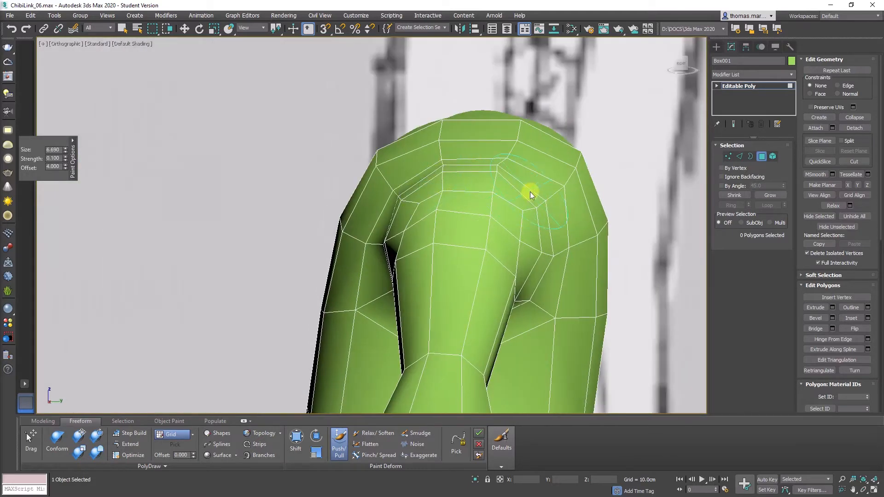
{"action": "middle_click_drag", "start_coordinate": [489, 245], "coordinate": [512, 240], "text": "alt"}
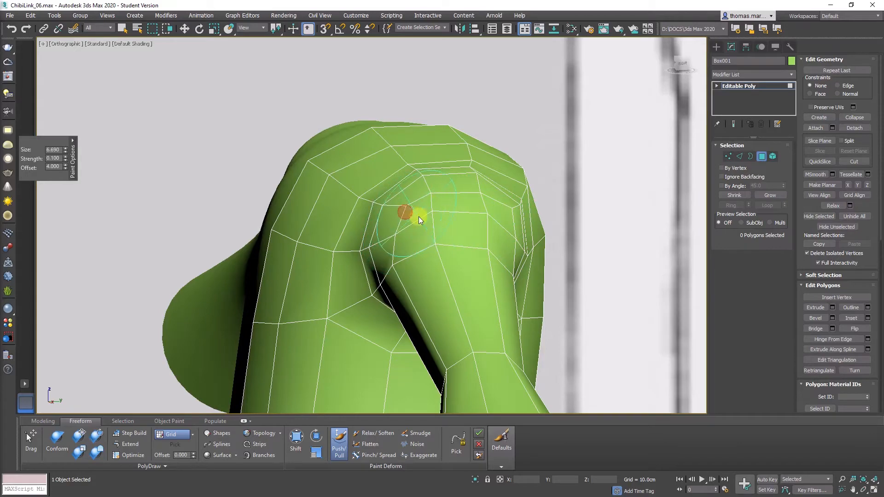
{"action": "middle_click_drag", "start_coordinate": [419, 217], "coordinate": [343, 239], "text": "alt"}
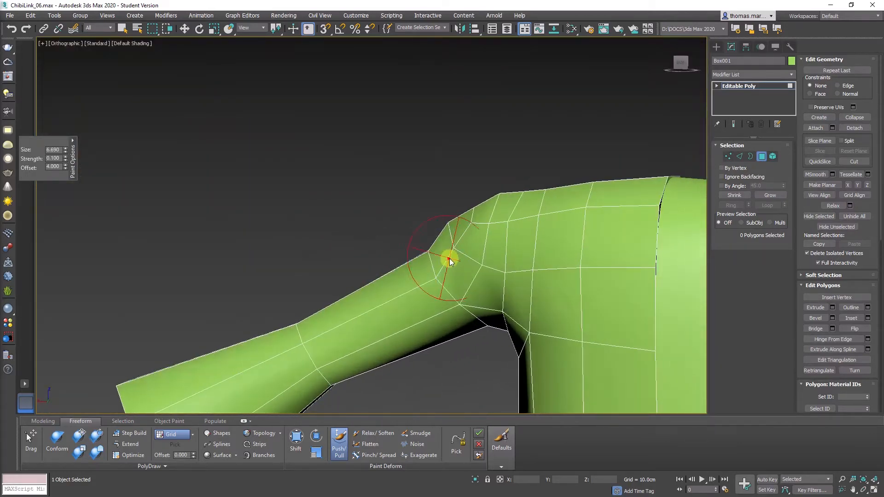
{"action": "middle_click_drag", "start_coordinate": [450, 262], "coordinate": [548, 290], "text": "alt"}
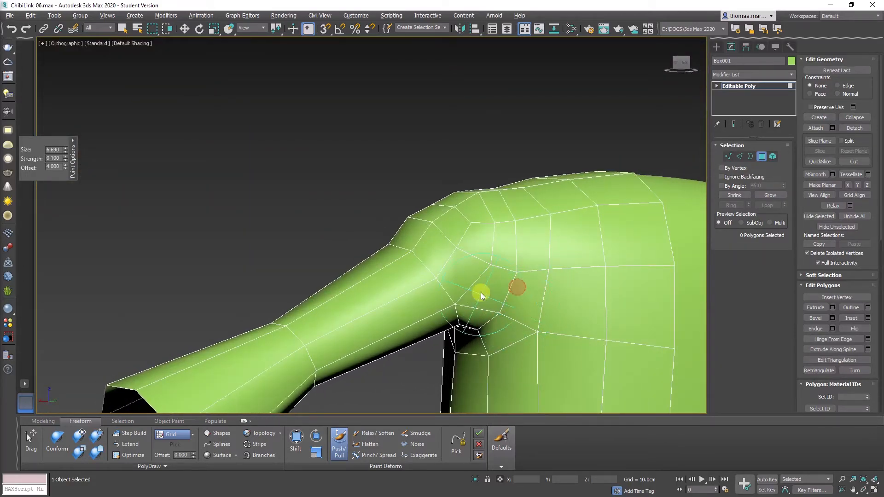
{"action": "middle_click_drag", "start_coordinate": [481, 292], "coordinate": [572, 297], "text": "alt"}
{"action": "scroll", "coordinate": [572, 296], "scroll_direction": "down", "scroll_amount": 3}
{"action": "middle_click_drag", "start_coordinate": [389, 201], "coordinate": [389, 249], "text": "alt"}
{"action": "key", "text": "w"}
Move the inner-thigh vertices beside the crotch upward and adjust the vertices along the outer hip
{"action": "scroll", "coordinate": [389, 249], "scroll_direction": "down", "scroll_amount": 2}
{"action": "middle_click_drag", "start_coordinate": [366, 288], "coordinate": [322, 224]}
{"action": "scroll", "coordinate": [343, 214], "scroll_direction": "down", "scroll_amount": 3}
{"action": "middle_click_drag", "start_coordinate": [343, 219], "coordinate": [391, 257], "text": "alt"}
{"action": "middle_click_drag", "start_coordinate": [497, 208], "coordinate": [301, 247]}
{"action": "scroll", "coordinate": [303, 309], "scroll_direction": "down", "scroll_amount": 2}
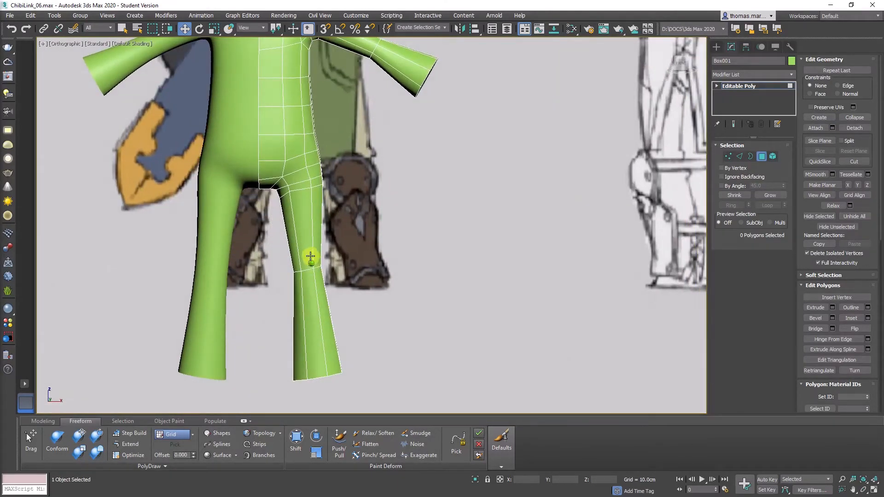
{"action": "scroll", "coordinate": [309, 256], "scroll_direction": "up", "scroll_amount": 8}
{"action": "key", "text": "1"}
{"action": "middle_click_drag", "start_coordinate": [309, 176], "coordinate": [293, 191], "text": "alt"}
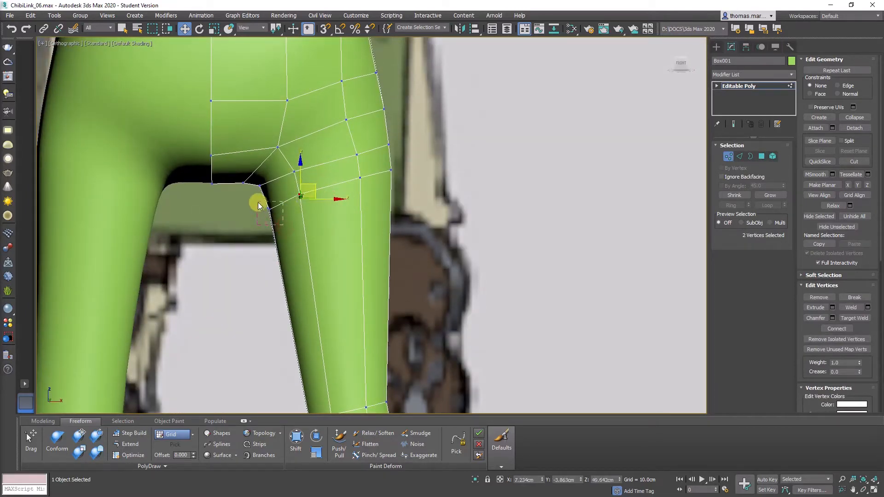
{"action": "left_click_drag", "start_coordinate": [284, 200], "coordinate": [281, 187]}
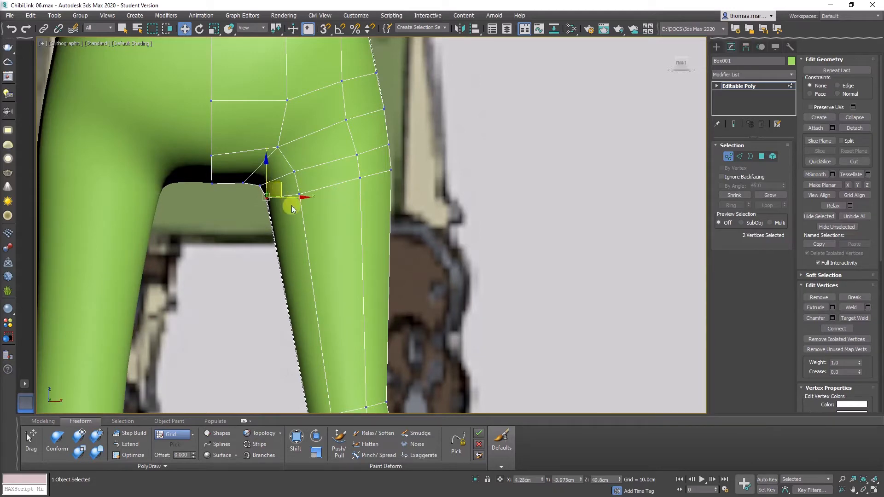
{"action": "scroll", "coordinate": [304, 206], "scroll_direction": "down", "scroll_amount": 4}
{"action": "middle_click_drag", "start_coordinate": [309, 212], "coordinate": [309, 208], "text": "alt"}
{"action": "scroll", "coordinate": [321, 167], "scroll_direction": "up", "scroll_amount": 4}
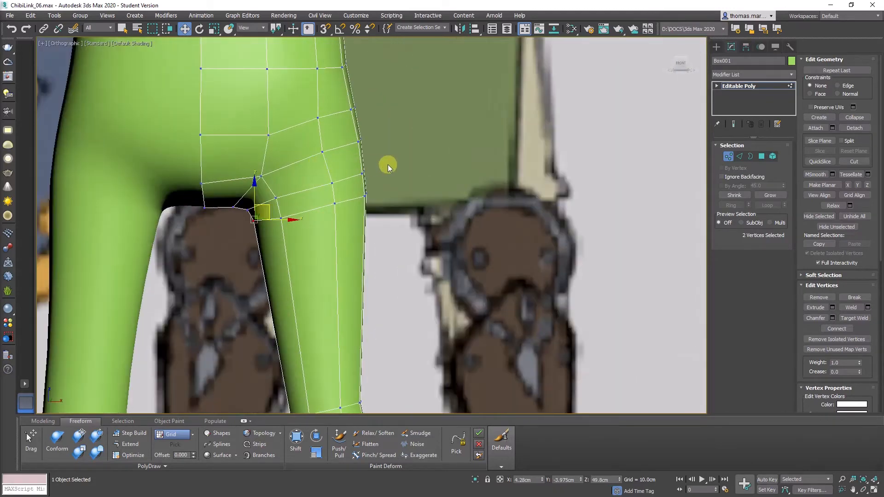
{"action": "left_click_drag", "start_coordinate": [374, 188], "coordinate": [384, 143]}
{"action": "scroll", "coordinate": [346, 169], "scroll_direction": "down", "scroll_amount": 4}
{"action": "mouse_move", "coordinate": [326, 165]}
{"action": "middle_mouse_down", "text": "alt"}
{"action": "mouse_move", "coordinate": [329, 148]}
{"action": "mouse_move", "coordinate": [327, 161]}
{"action": "middle_mouse_up", "text": "alt"}
Extend the three back edges of the open ankle down about 9.7 cm and slightly backward as a heel strip
{"action": "middle_click_drag", "start_coordinate": [339, 347], "coordinate": [396, 157]}
{"action": "scroll", "coordinate": [330, 232], "scroll_direction": "up", "scroll_amount": 4}
{"action": "key", "text": "2"}
{"action": "double_click", "coordinate": [363, 231]}
{"action": "key", "text": "w"}
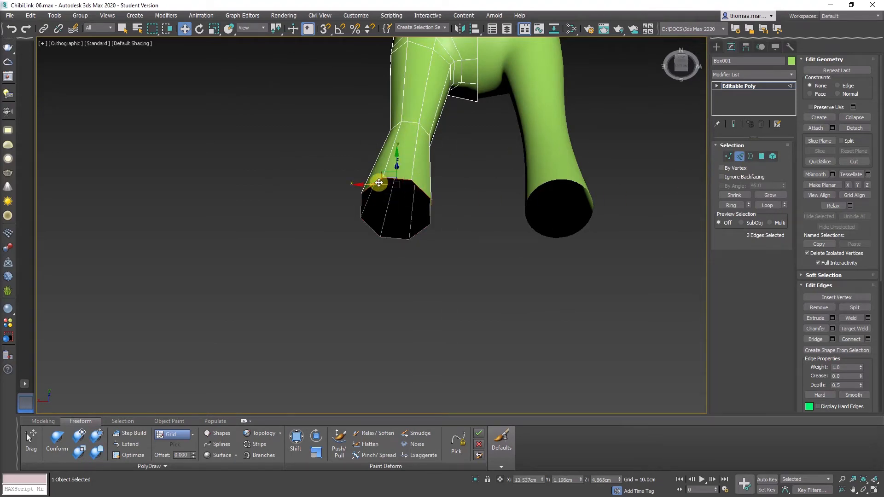
{"action": "mouse_move", "coordinate": [379, 183]}
{"action": "middle_mouse_down", "text": "alt"}
{"action": "mouse_move", "coordinate": [405, 194]}
{"action": "mouse_move", "coordinate": [415, 211]}
{"action": "mouse_move", "coordinate": [395, 246]}
{"action": "mouse_move", "coordinate": [389, 198]}
{"action": "mouse_move", "coordinate": [395, 207]}
{"action": "middle_mouse_up", "text": "alt"}
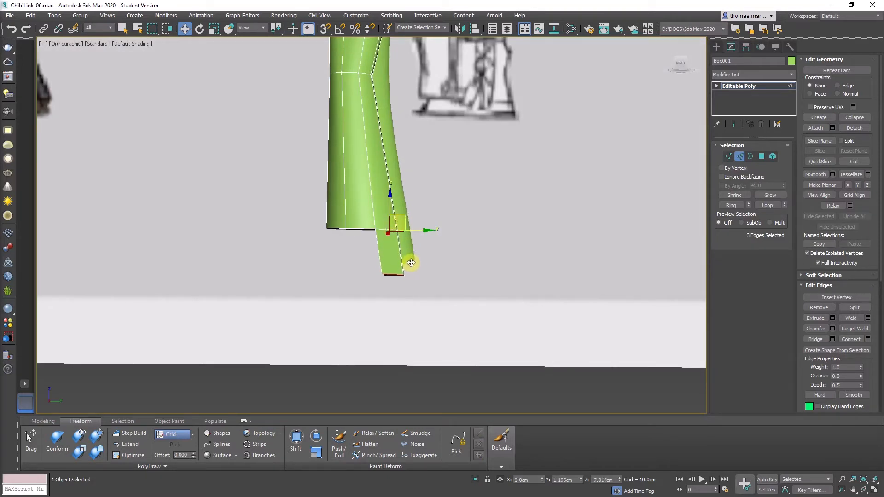
{"action": "middle_click_drag", "start_coordinate": [412, 273], "coordinate": [401, 292], "text": "alt"}
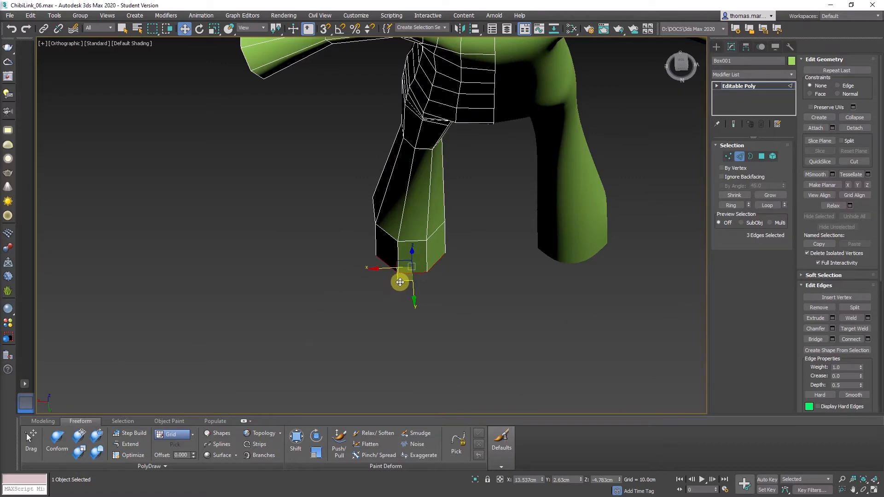
{"action": "mouse_move", "coordinate": [410, 250]}
{"action": "middle_mouse_down", "text": "alt"}
{"action": "mouse_move", "coordinate": [513, 217]}
{"action": "mouse_move", "coordinate": [521, 192]}
{"action": "mouse_move", "coordinate": [415, 198]}
{"action": "mouse_move", "coordinate": [413, 205]}
{"action": "mouse_move", "coordinate": [422, 203]}
{"action": "mouse_move", "coordinate": [407, 184]}
{"action": "middle_mouse_up", "text": "alt"}
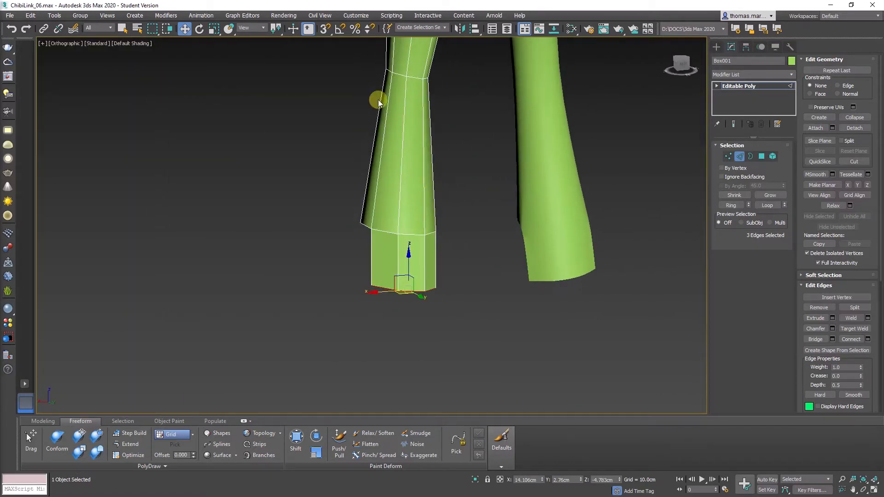
Connect the heel strip's four vertical edges with a horizontal edge row and raise its bottom vertices
{"action": "middle_click_drag", "start_coordinate": [419, 132], "coordinate": [424, 254], "text": "alt"}
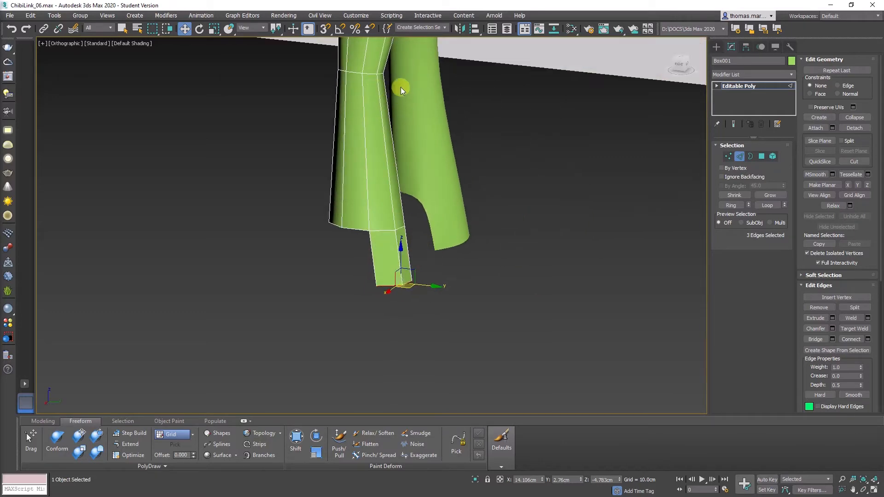
{"action": "middle_click_drag", "start_coordinate": [391, 221], "coordinate": [348, 245], "text": "alt"}
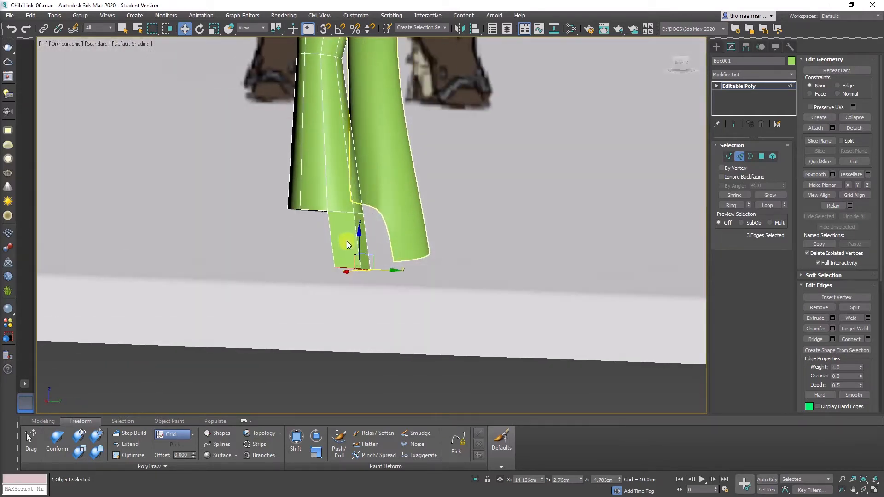
{"action": "left_click", "coordinate": [332, 251], "text": "ctrl"}
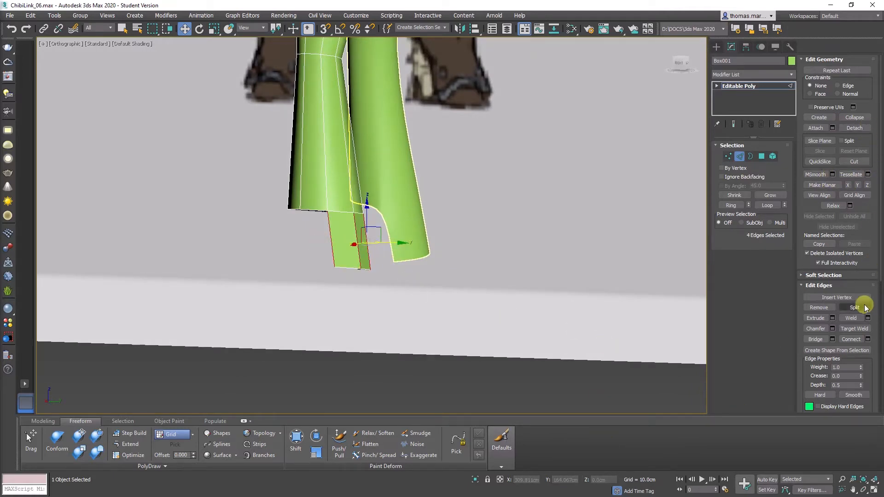
{"action": "left_click", "coordinate": [856, 338]}
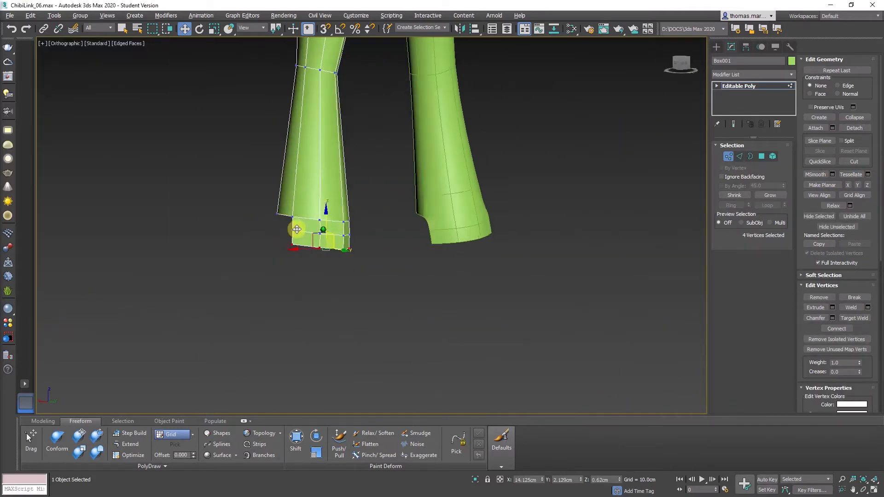
{"action": "middle_click_drag", "start_coordinate": [297, 230], "coordinate": [404, 229], "text": "alt"}
Make the three bottom edges of the heel strip planar so that they lie level
{"action": "key", "text": "2"}
{"action": "left_click", "coordinate": [272, 272]}
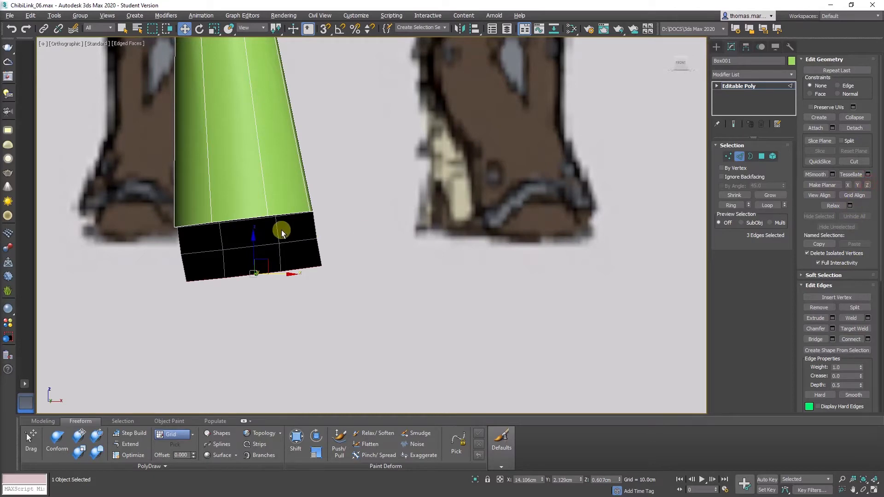
{"action": "middle_click_drag", "start_coordinate": [282, 229], "coordinate": [247, 253], "text": "alt"}
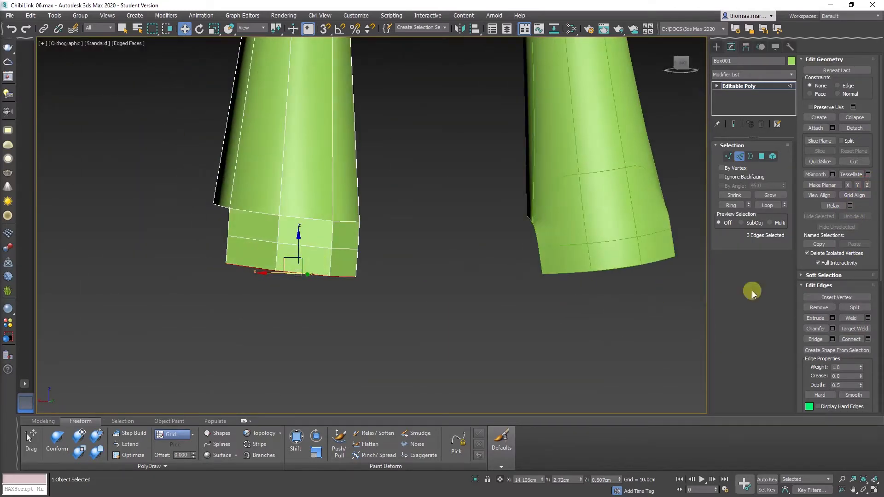
{"action": "left_click", "coordinate": [848, 185]}
{"action": "key", "text": "ctrl+z"}
{"action": "left_click", "coordinate": [856, 185]}
Select the middle horizontal edge row of the heel strip and apply Set Flow to it
{"action": "middle_click_drag", "start_coordinate": [304, 252], "coordinate": [339, 232], "text": "alt"}
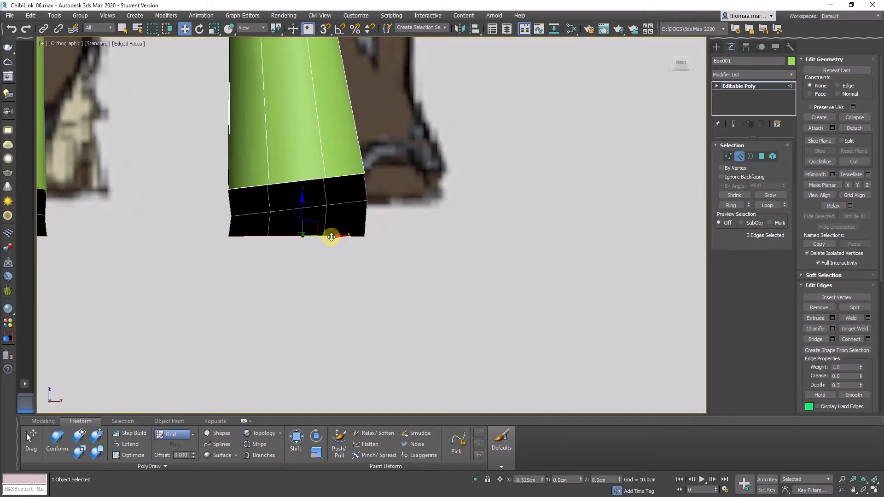
{"action": "scroll", "coordinate": [311, 225], "scroll_direction": "down", "scroll_amount": 2}
{"action": "middle_click_drag", "start_coordinate": [310, 225], "coordinate": [331, 261]}
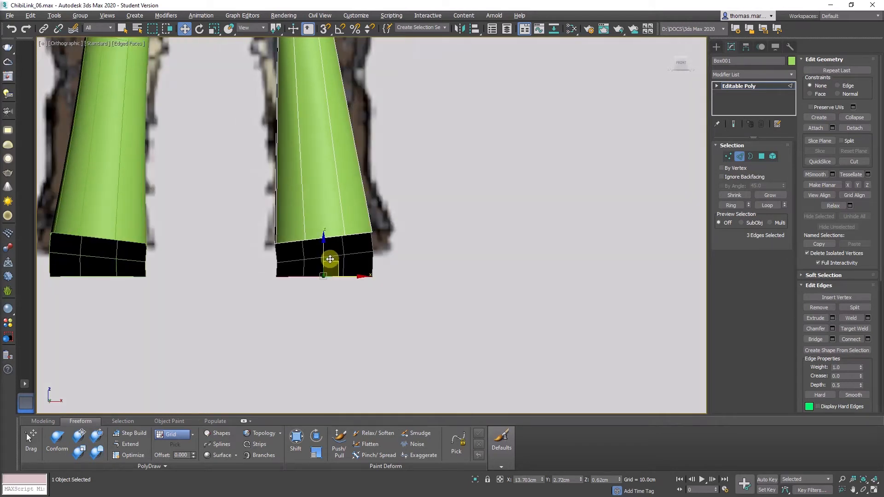
{"action": "scroll", "coordinate": [344, 256], "scroll_direction": "up", "scroll_amount": 4}
{"action": "left_click", "coordinate": [353, 251]}
{"action": "double_click", "coordinate": [353, 252]}
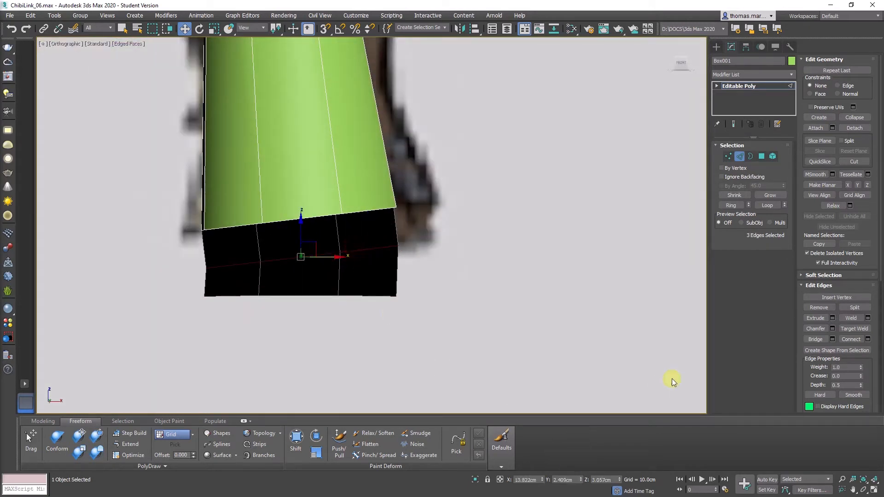
{"action": "left_click", "coordinate": [37, 421]}
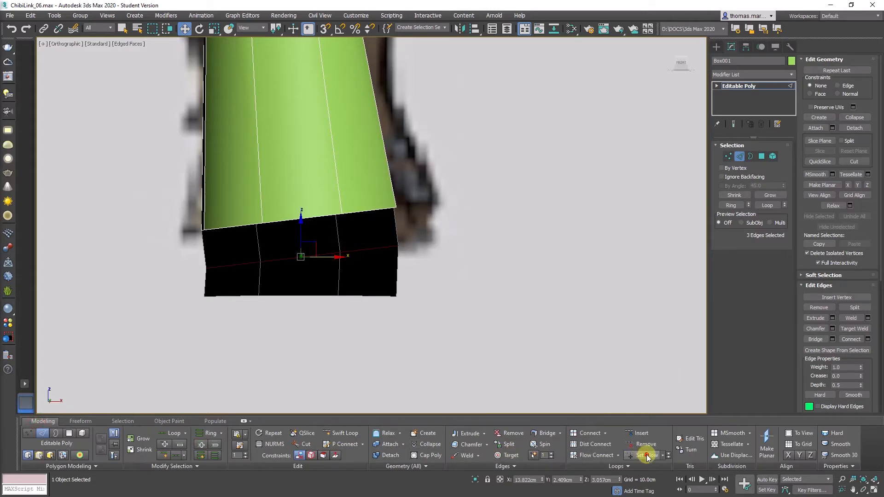
Extrude the heel strip's two lower side edges forward about 5.4 cm and shift the new outer end edge outward
{"action": "middle_click_drag", "start_coordinate": [368, 275], "coordinate": [339, 200], "text": "alt"}
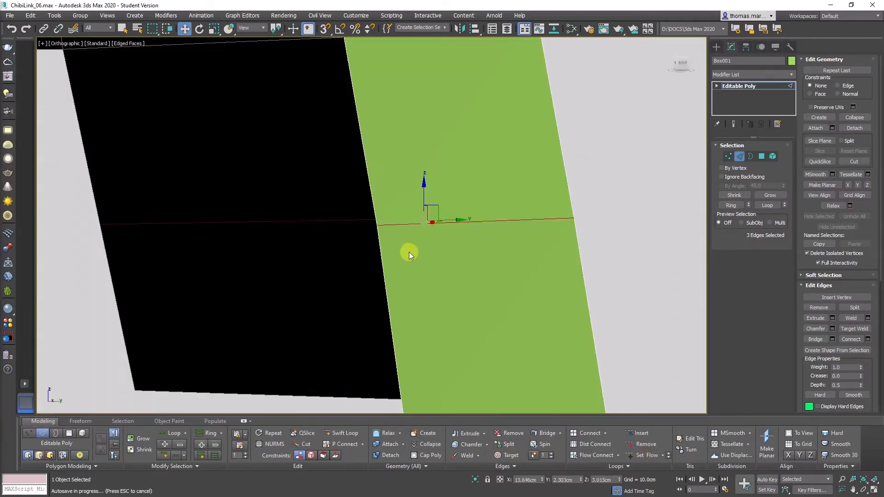
{"action": "scroll", "coordinate": [406, 251], "scroll_direction": "down", "scroll_amount": 5}
{"action": "scroll", "coordinate": [407, 260], "scroll_direction": "up", "scroll_amount": 3}
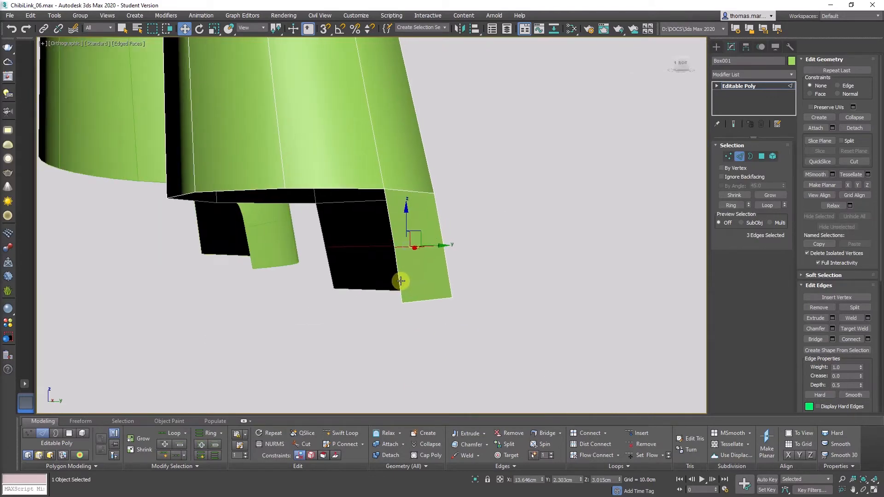
{"action": "left_click", "coordinate": [398, 278]}
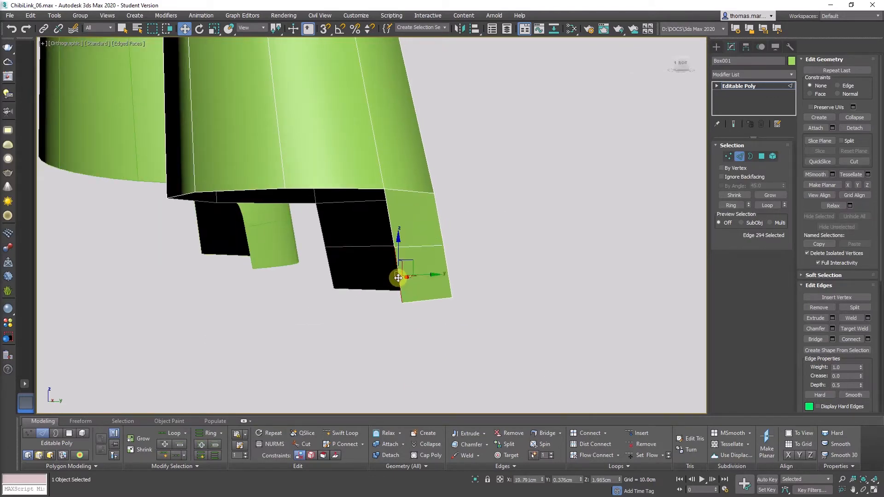
{"action": "left_click", "coordinate": [334, 272], "text": "ctrl"}
{"action": "middle_click_drag", "start_coordinate": [361, 264], "coordinate": [438, 253], "text": "alt"}
{"action": "left_click_drag", "start_coordinate": [423, 253], "coordinate": [382, 265], "text": "shift"}
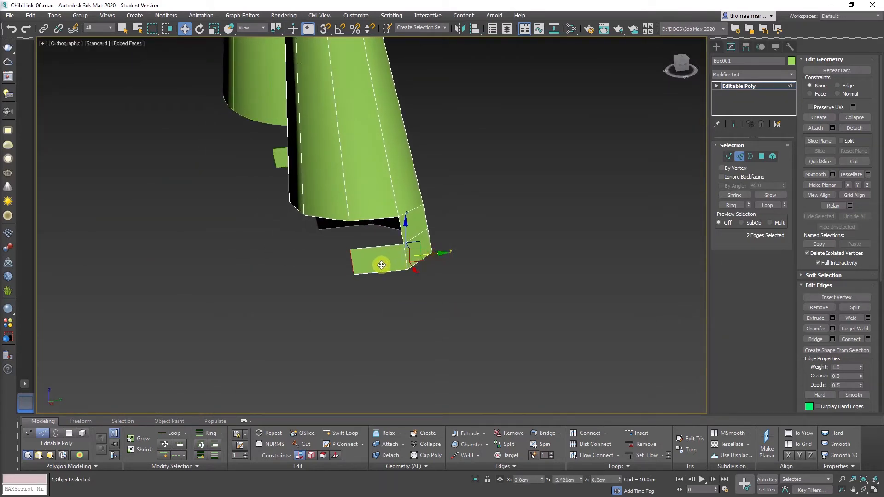
{"action": "middle_click_drag", "start_coordinate": [384, 264], "coordinate": [352, 283], "text": "alt"}
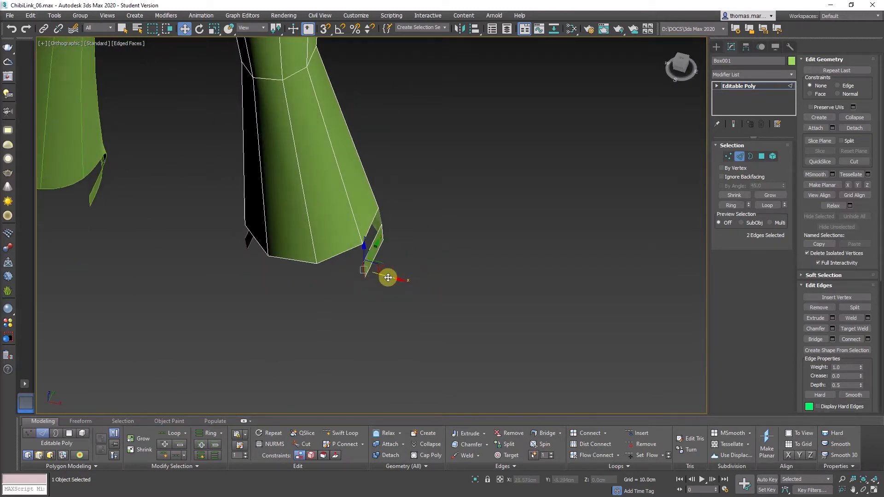
{"action": "left_click_drag", "start_coordinate": [388, 278], "coordinate": [394, 278]}
{"action": "middle_click_drag", "start_coordinate": [308, 284], "coordinate": [332, 276], "text": "alt"}
Extrude both front end edges of the foot's side strips forward another 4.3 cm or so
{"action": "left_click", "coordinate": [282, 231]}
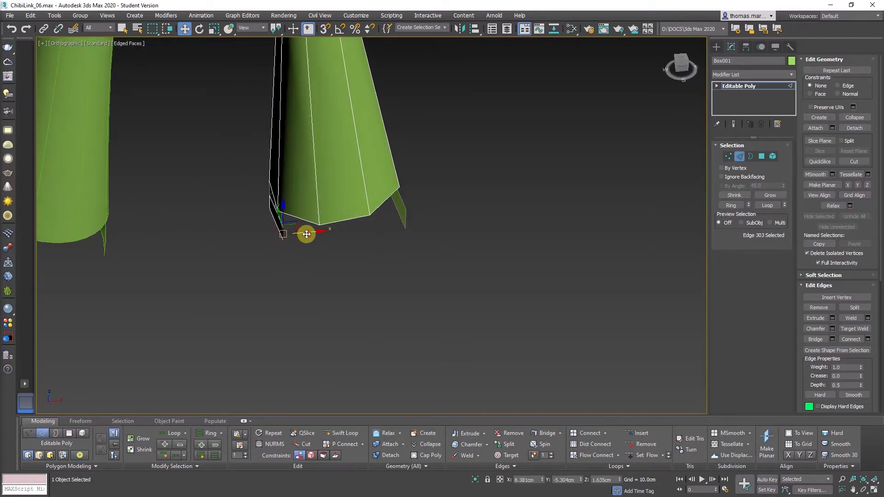
{"action": "left_click", "coordinate": [405, 220], "text": "ctrl"}
{"action": "middle_click_drag", "start_coordinate": [405, 219], "coordinate": [400, 280], "text": "alt"}
{"action": "left_click_drag", "start_coordinate": [437, 275], "coordinate": [393, 276], "text": "shift"}
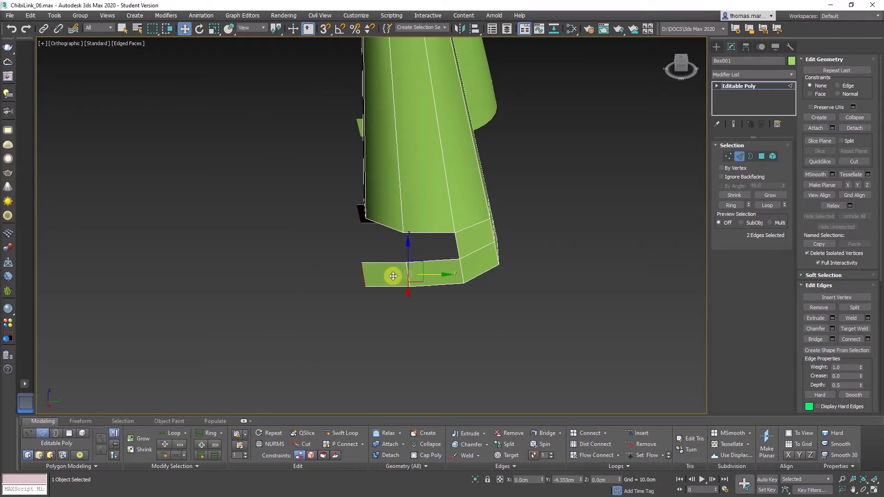
Bridge the ankle's lower outer edge to the foot strip's upper edge directly below it
{"action": "middle_click_drag", "start_coordinate": [395, 276], "coordinate": [438, 237], "text": "alt"}
{"action": "scroll", "coordinate": [388, 258], "scroll_direction": "up", "scroll_amount": 5}
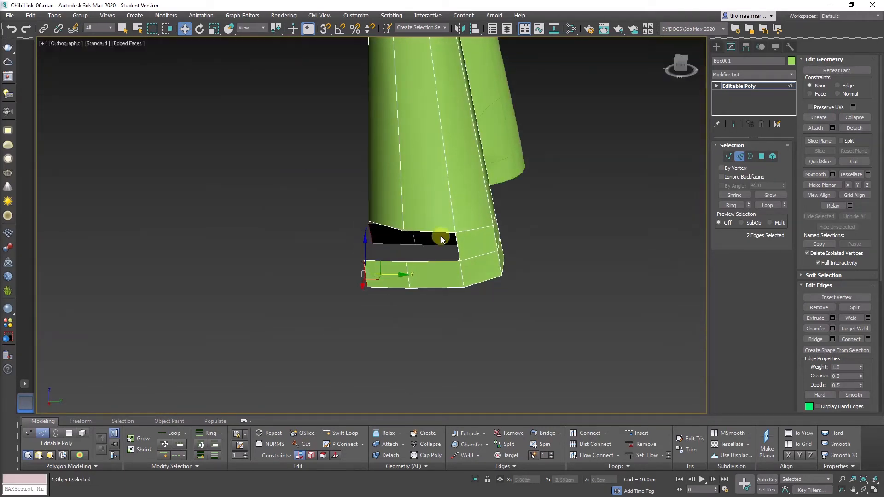
{"action": "left_click", "coordinate": [440, 234]}
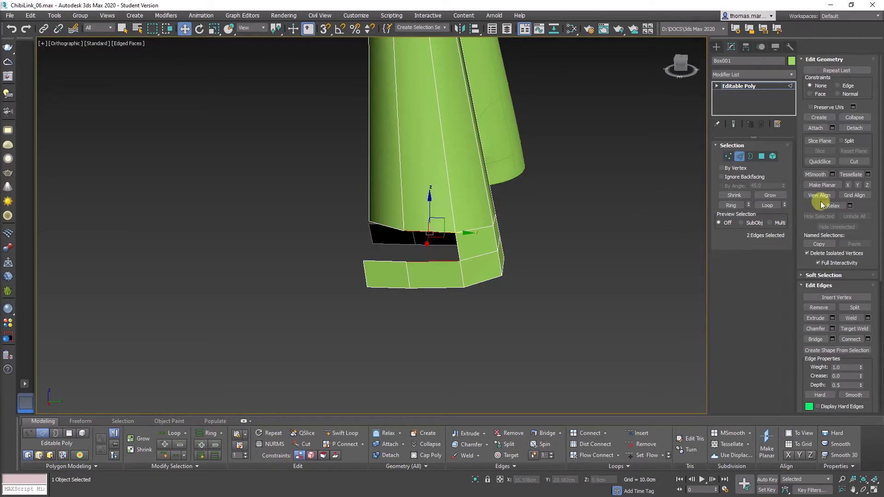
{"action": "left_click", "coordinate": [816, 340]}
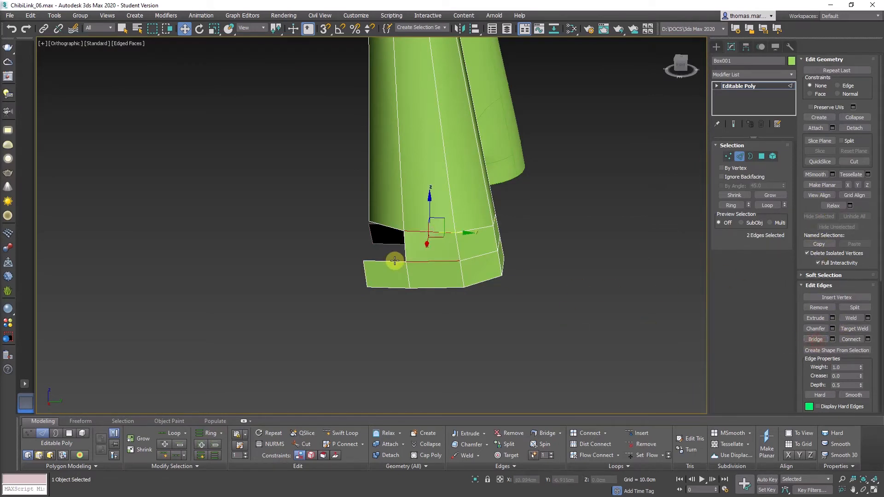
{"action": "left_click", "coordinate": [396, 227]}
{"action": "middle_click_drag", "start_coordinate": [393, 260], "coordinate": [434, 278], "text": "alt"}
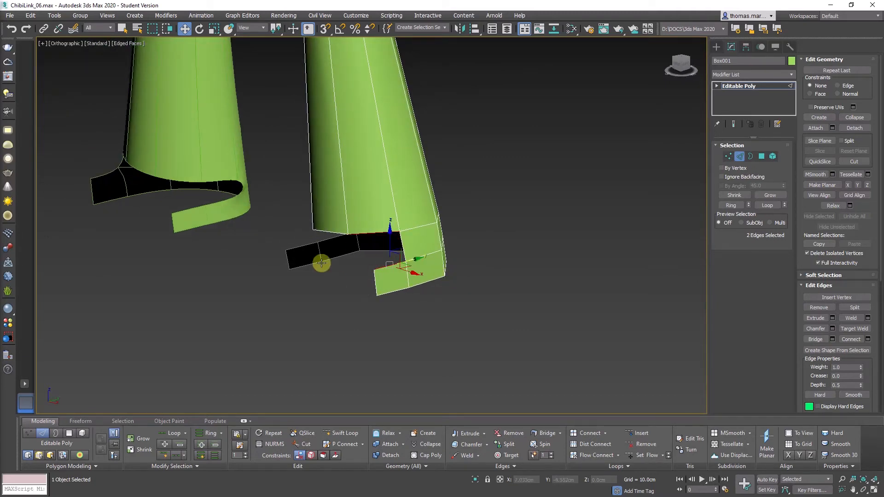
{"action": "middle_click_drag", "start_coordinate": [321, 262], "coordinate": [469, 275], "text": "alt"}
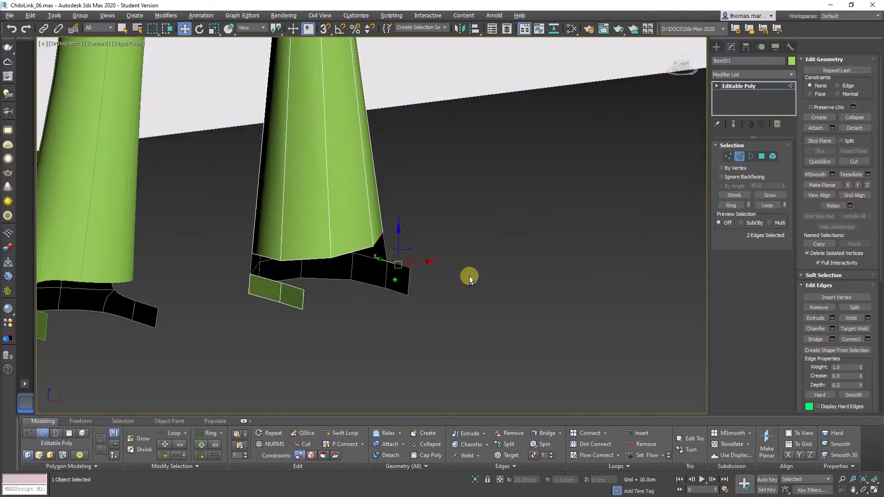
Extrude both front end edges of the foot's side strips forward by another segment
{"action": "middle_click_drag", "start_coordinate": [302, 300], "coordinate": [291, 275], "text": "alt"}
{"action": "scroll", "coordinate": [296, 286], "scroll_direction": "up", "scroll_amount": 3}
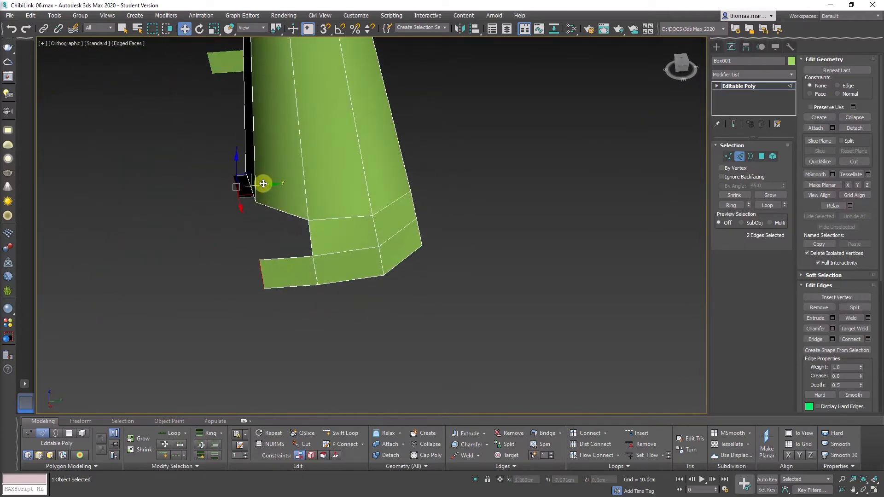
{"action": "left_click_drag", "start_coordinate": [257, 186], "coordinate": [160, 197], "text": "shift"}
Scale the two new front end edges toward each other along X and shift them slightly forward
{"action": "scroll", "coordinate": [221, 277], "scroll_direction": "down", "scroll_amount": 2}
{"action": "middle_click_drag", "start_coordinate": [221, 276], "coordinate": [331, 267]}
{"action": "key", "text": "r"}
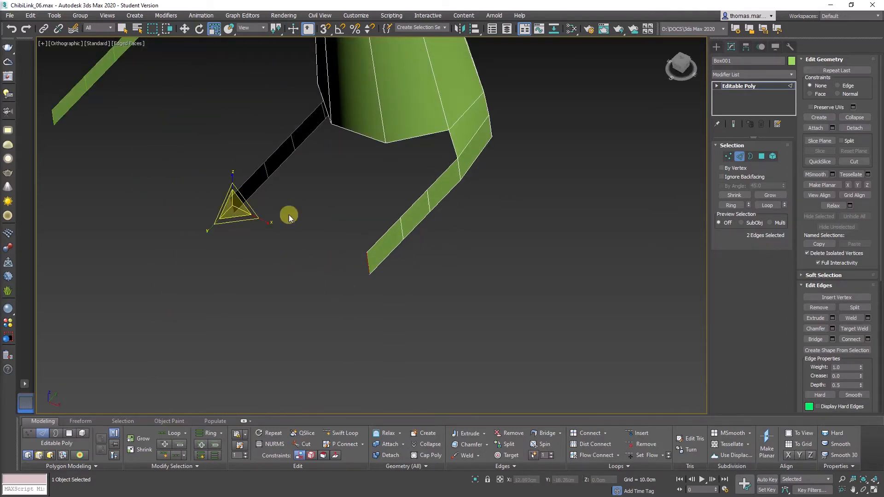
{"action": "left_click_drag", "start_coordinate": [279, 30], "coordinate": [281, 58]}
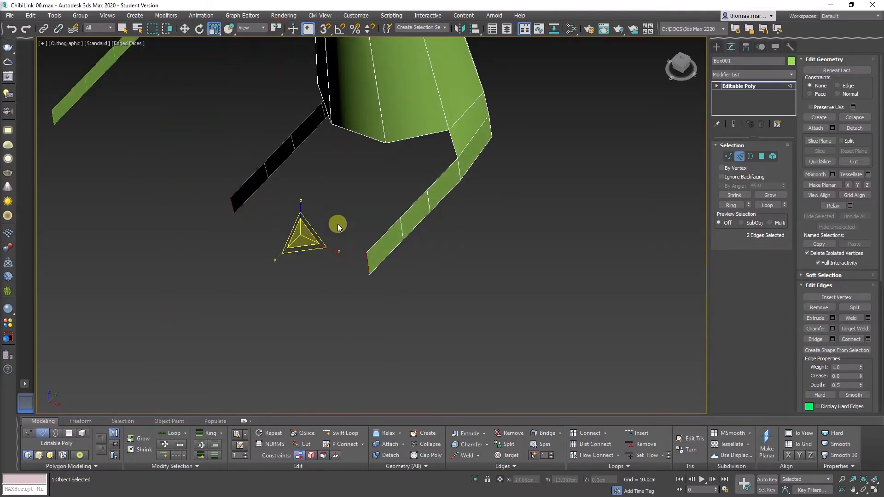
{"action": "left_click_drag", "start_coordinate": [332, 253], "coordinate": [319, 252]}
{"action": "key", "text": "w"}
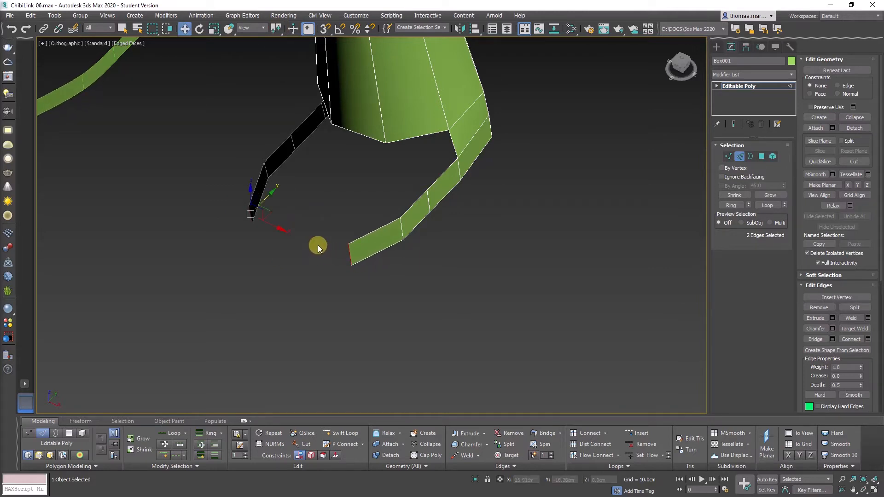
{"action": "left_click_drag", "start_coordinate": [272, 192], "coordinate": [267, 197]}
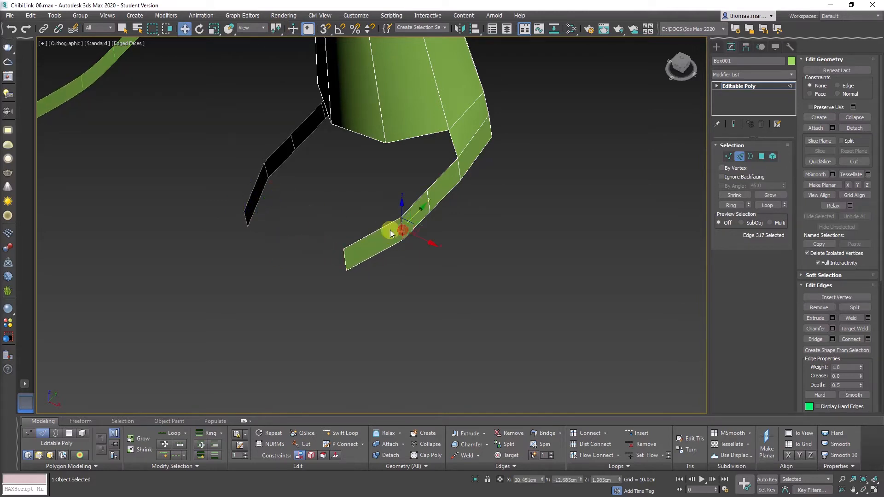
Shift a vertical edge of the inner foot strip sideways and bridge the inner ankle edge to the strip below
{"action": "mouse_move", "coordinate": [390, 230]}
{"action": "middle_mouse_down", "text": "alt"}
{"action": "mouse_move", "coordinate": [421, 227]}
{"action": "mouse_move", "coordinate": [433, 241]}
{"action": "mouse_move", "coordinate": [396, 231]}
{"action": "middle_mouse_up", "text": "alt"}
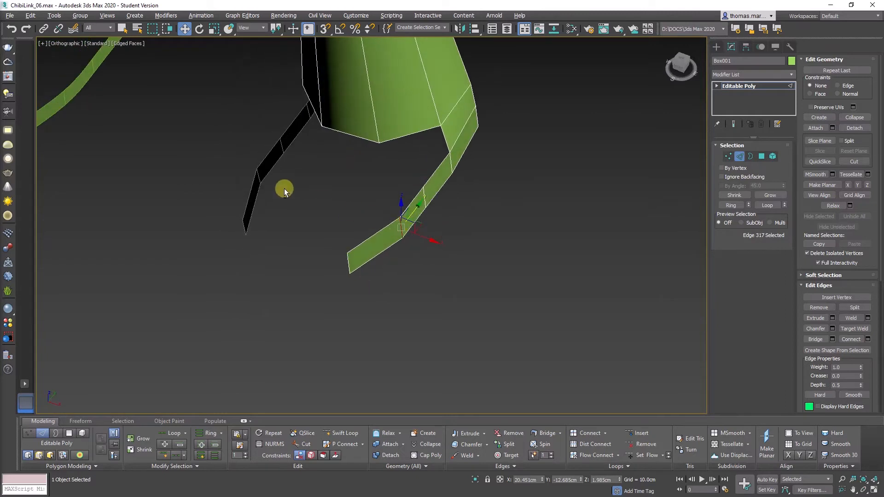
{"action": "left_click_drag", "start_coordinate": [284, 146], "coordinate": [316, 115], "text": "shift"}
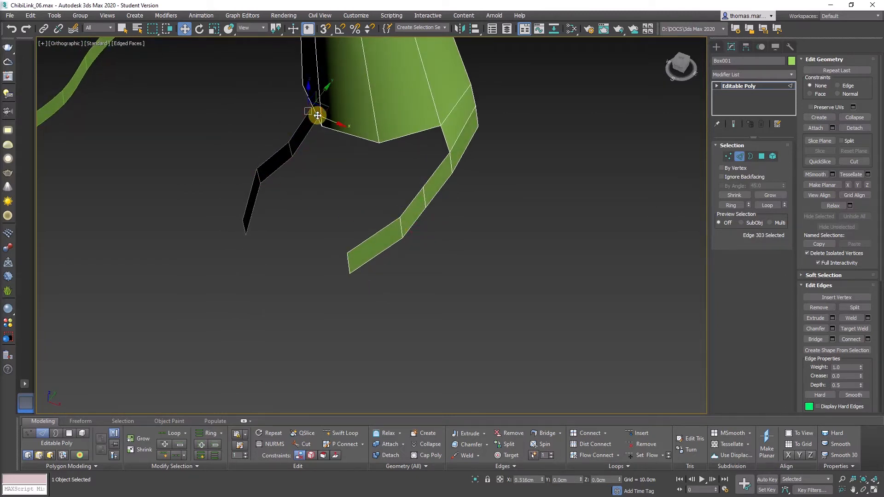
{"action": "middle_click_drag", "start_coordinate": [382, 119], "coordinate": [444, 91], "text": "alt"}
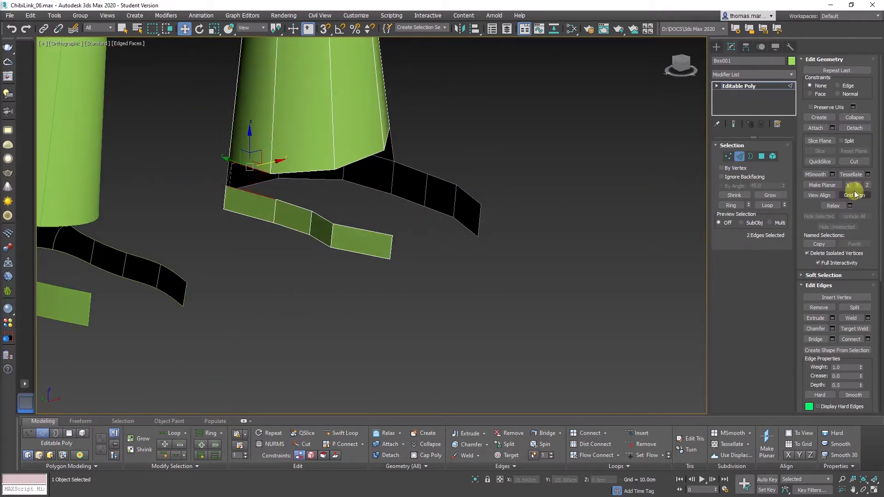
{"action": "middle_click_drag", "start_coordinate": [392, 251], "coordinate": [442, 256], "text": "alt"}
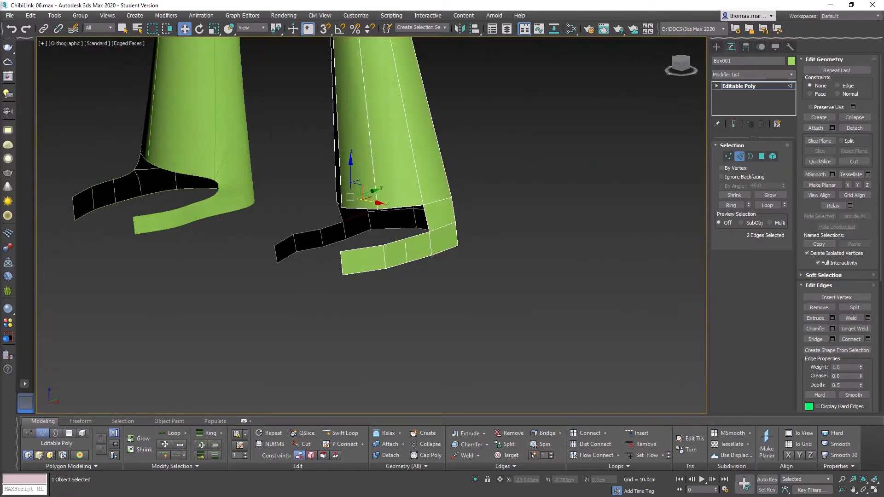
Check the finished reference foot, and slide the leg's front bottom edge upward along the leg using the edge constraint
{"action": "key", "text": "alt+q"}
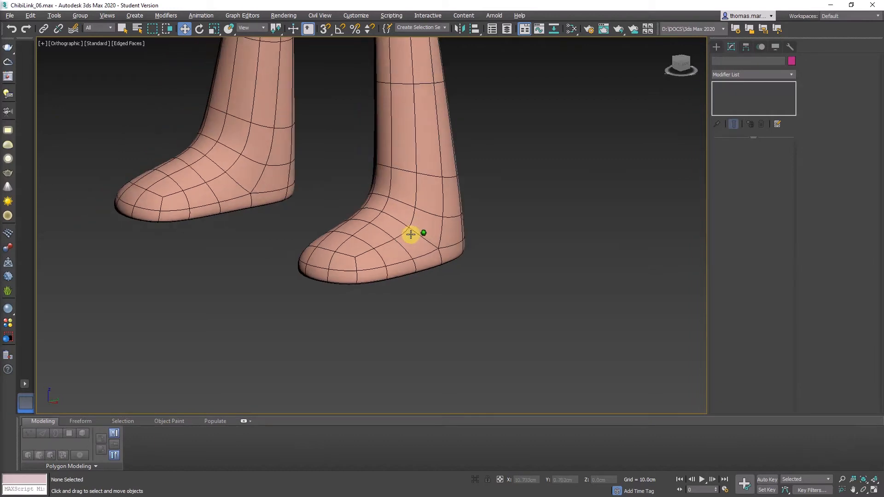
{"action": "middle_click_drag", "start_coordinate": [412, 233], "coordinate": [549, 237], "text": "alt"}
{"action": "scroll", "coordinate": [436, 228], "scroll_direction": "up", "scroll_amount": 3}
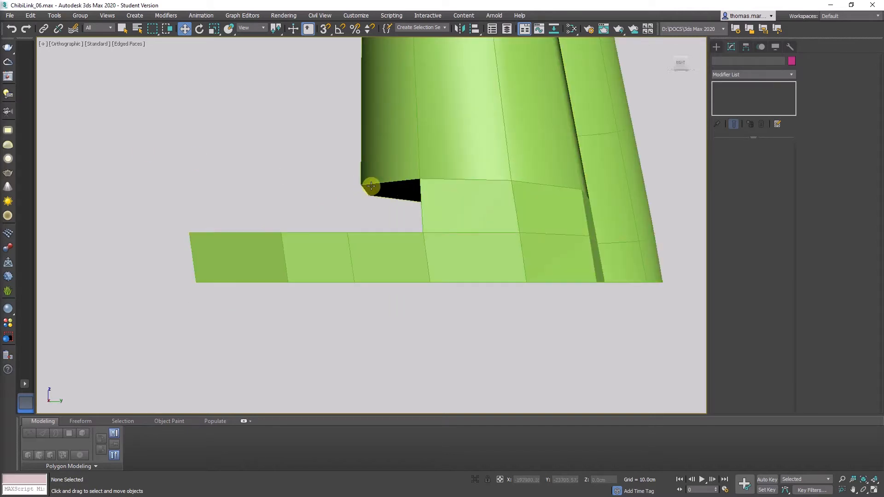
{"action": "left_click", "coordinate": [371, 186]}
{"action": "middle_click_drag", "start_coordinate": [467, 207], "coordinate": [461, 210], "text": "alt"}
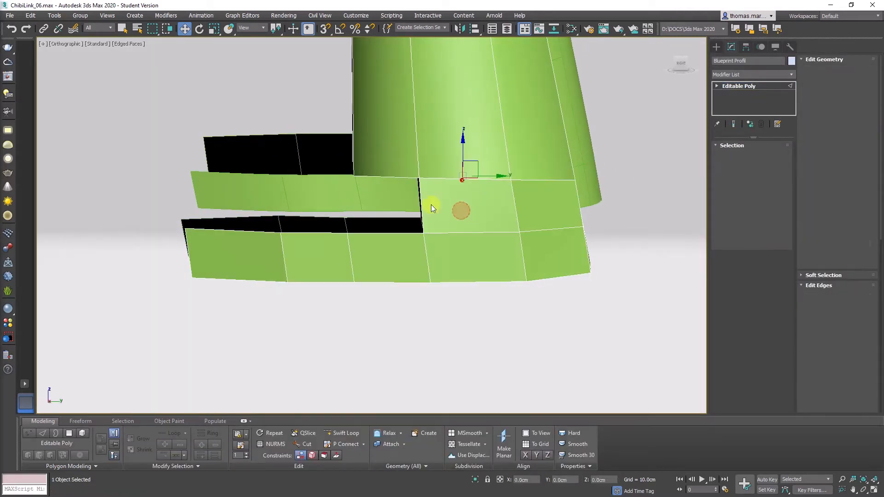
{"action": "middle_click_drag", "start_coordinate": [363, 175], "coordinate": [391, 177], "text": "alt"}
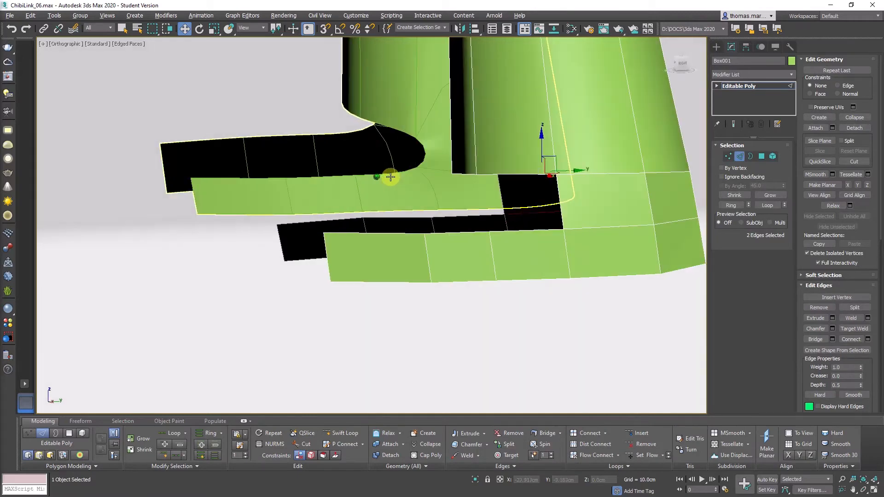
{"action": "left_click", "coordinate": [474, 175]}
{"action": "key", "text": "shift+x"}
{"action": "left_click_drag", "start_coordinate": [465, 146], "coordinate": [490, 125]}
{"action": "middle_click_drag", "start_coordinate": [490, 124], "coordinate": [559, 193], "text": "alt"}
Extrude the front vertical edge of the outer ankle bridge forward and upward, and raise its lower vertex
{"action": "left_click", "coordinate": [559, 202]}
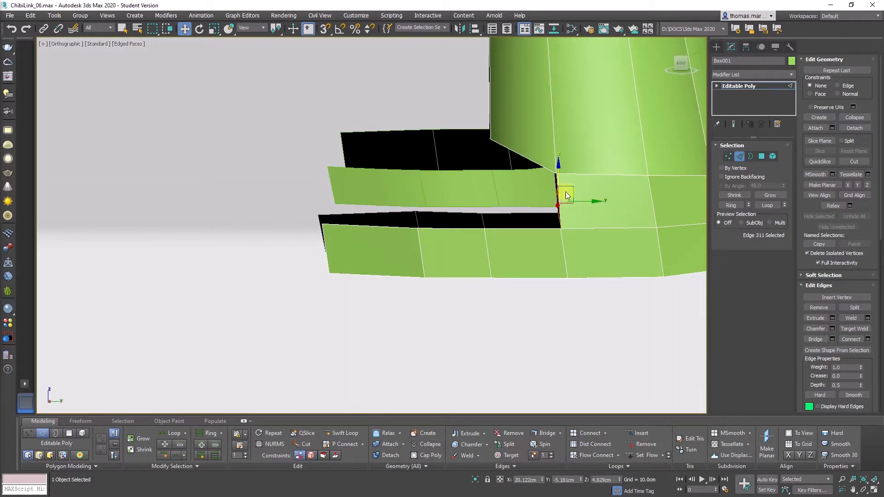
{"action": "left_click_drag", "start_coordinate": [566, 187], "coordinate": [506, 160]}
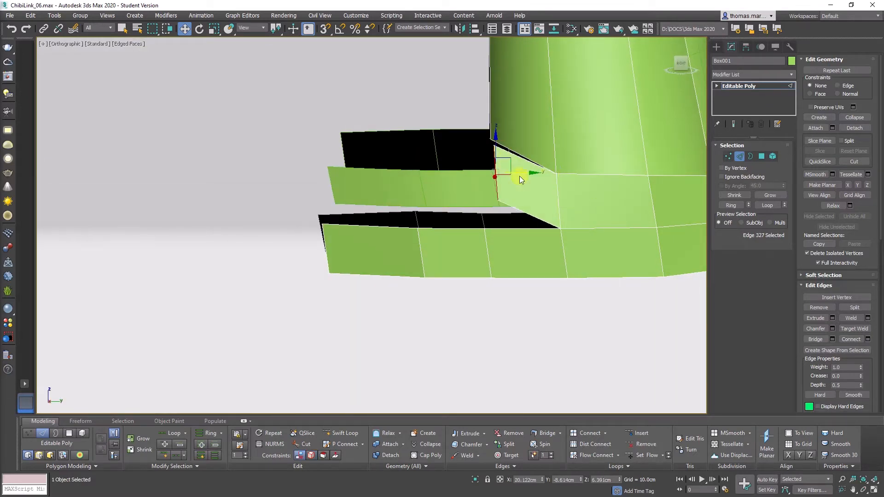
{"action": "key", "text": "1"}
{"action": "left_click", "coordinate": [500, 202]}
{"action": "left_click_drag", "start_coordinate": [514, 188], "coordinate": [494, 170]}
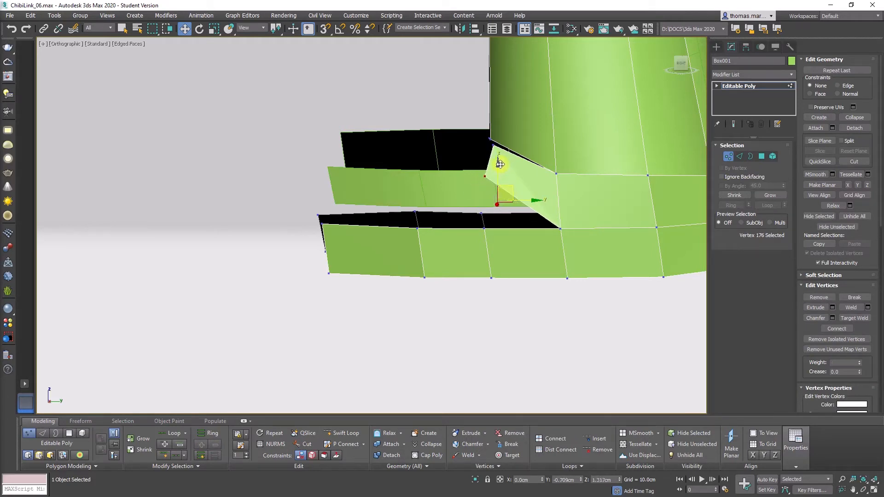
Move the extruded edge inward over the foot and target weld its upper vertex to the ankle's front corner vertex
{"action": "middle_click_drag", "start_coordinate": [512, 169], "coordinate": [573, 199], "text": "alt"}
{"action": "key", "text": "2"}
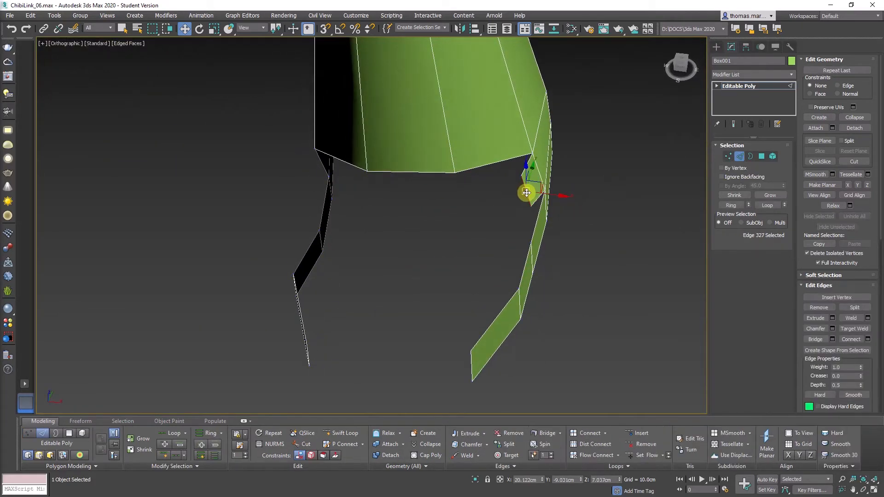
{"action": "left_click_drag", "start_coordinate": [563, 197], "coordinate": [514, 195], "text": "shift"}
{"action": "right_click", "coordinate": [468, 218]}
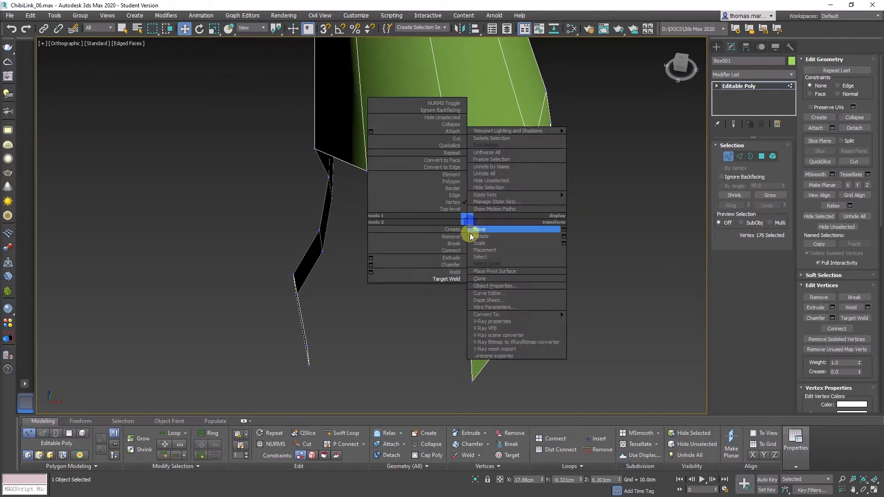
{"action": "left_click", "coordinate": [452, 276]}
{"action": "left_click", "coordinate": [452, 173]}
{"action": "key", "text": "w"}
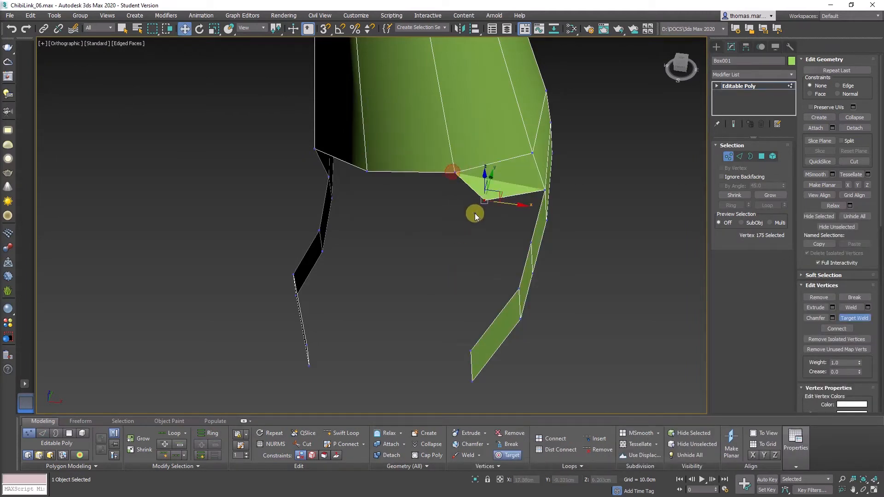
Reposition the free lower vertex of the new ankle polygon forward and slightly down
{"action": "left_click", "coordinate": [482, 201]}
{"action": "middle_click_drag", "start_coordinate": [506, 207], "coordinate": [509, 223], "text": "alt"}
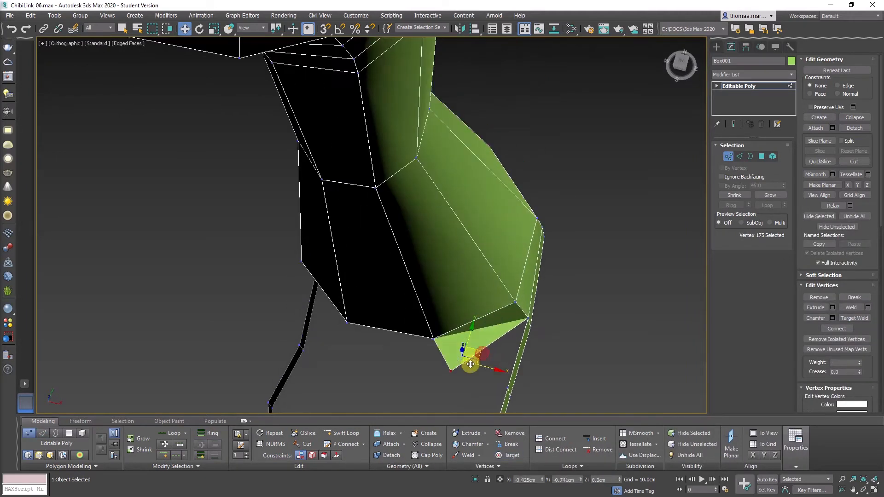
{"action": "key", "text": "shift+z"}
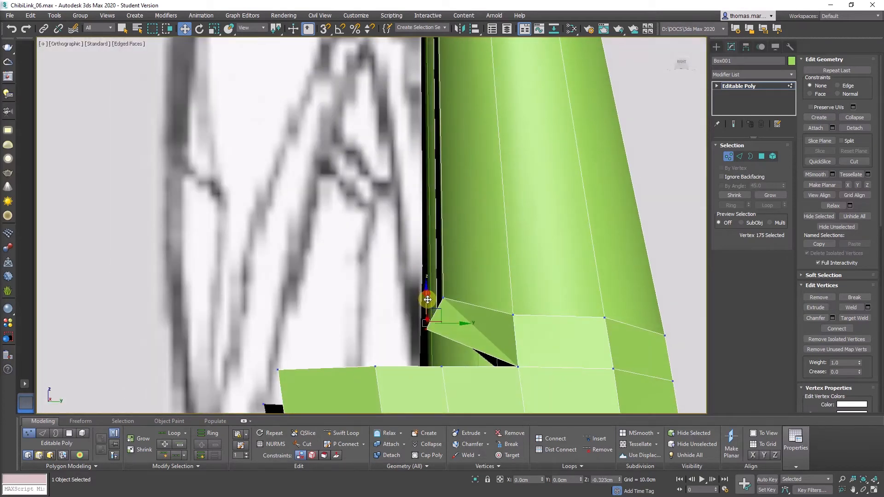
{"action": "middle_click_drag", "start_coordinate": [427, 300], "coordinate": [407, 209], "text": "alt"}
Extrude the ankle polygon's lower edge forward and target weld its outer corner to the nearest top vertex of the side strip
{"action": "key", "text": "2"}
{"action": "left_click", "coordinate": [411, 215]}
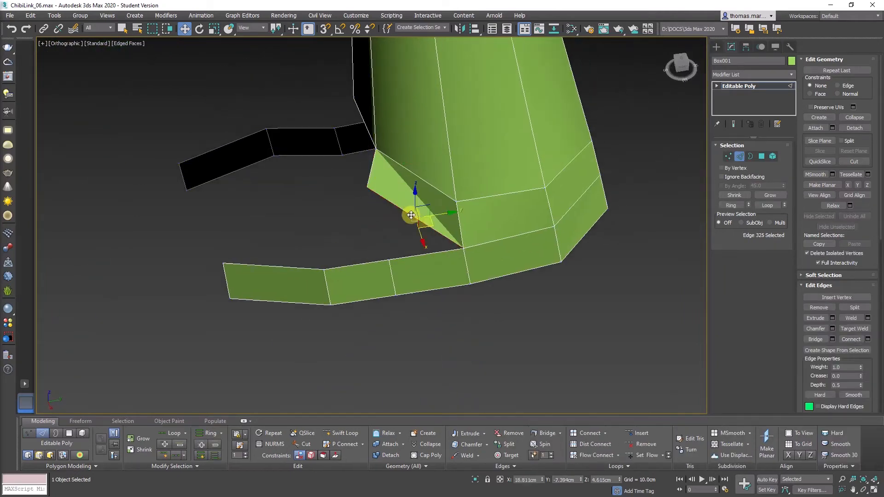
{"action": "left_click_drag", "start_coordinate": [432, 225], "coordinate": [350, 231], "text": "shift"}
{"action": "key", "text": "1"}
{"action": "right_click", "coordinate": [418, 267]}
{"action": "left_click", "coordinate": [400, 324]}
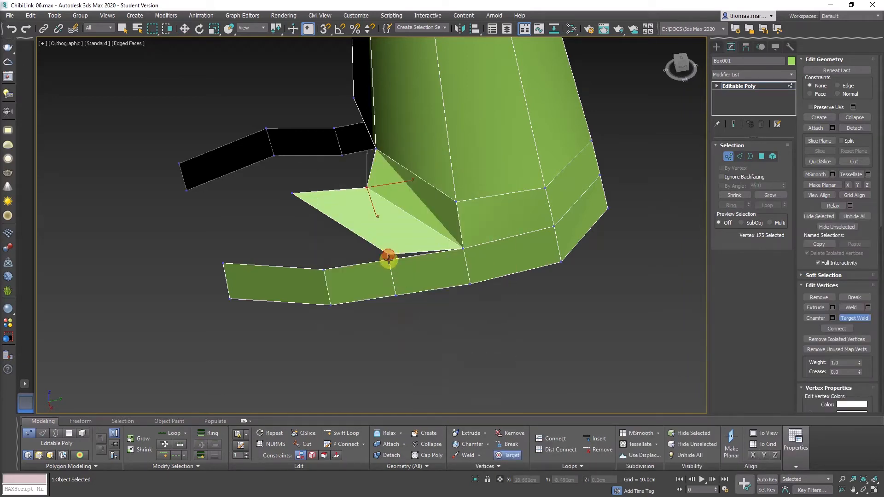
{"action": "left_click", "coordinate": [388, 260]}
Pull the instep patch's free front vertex back and adjust the neighbouring instep and outer ankle vertices
{"action": "right_click", "coordinate": [305, 224]}
{"action": "left_click", "coordinate": [292, 193]}
{"action": "middle_click_drag", "start_coordinate": [291, 194], "coordinate": [311, 174], "text": "alt"}
{"action": "left_click_drag", "start_coordinate": [312, 174], "coordinate": [410, 201]}
{"action": "left_click", "coordinate": [379, 160]}
{"action": "left_click", "coordinate": [368, 192]}
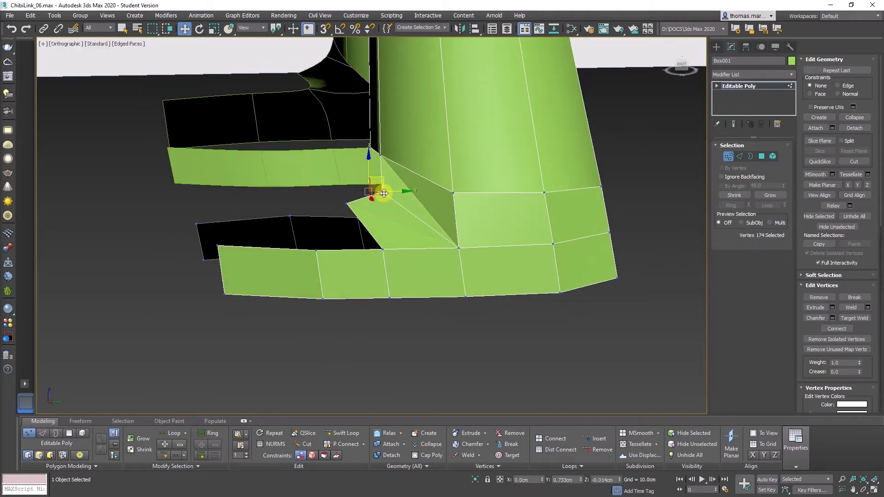
{"action": "middle_click_drag", "start_coordinate": [368, 191], "coordinate": [391, 211], "text": "alt"}
{"action": "left_click_drag", "start_coordinate": [391, 211], "coordinate": [458, 225]}
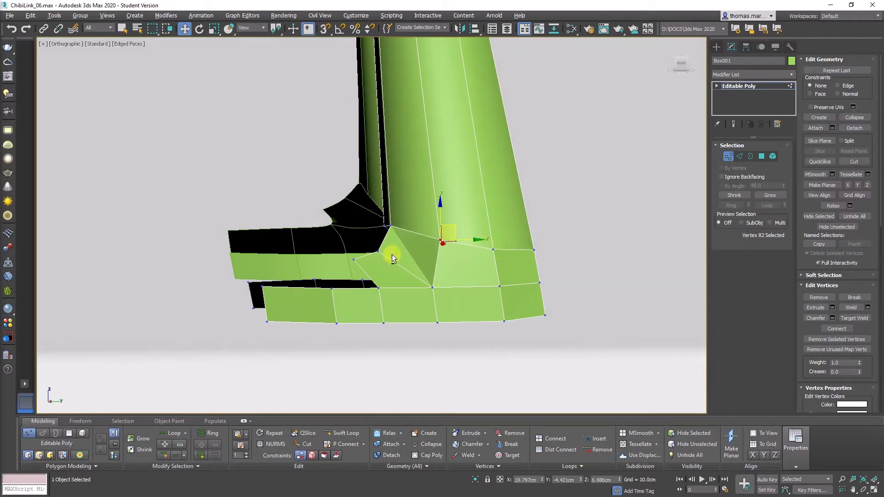
Refine the remaining instep and ankle vertices, sliding the ankle vertices along their edges with the edge constraint
{"action": "middle_click_drag", "start_coordinate": [391, 254], "coordinate": [390, 277], "text": "alt"}
{"action": "mouse_move", "coordinate": [322, 279]}
{"action": "left_mouse_down"}
{"action": "mouse_move", "coordinate": [310, 277]}
{"action": "mouse_move", "coordinate": [311, 266]}
{"action": "left_mouse_up"}
{"action": "left_click_drag", "start_coordinate": [363, 245], "coordinate": [362, 240]}
{"action": "middle_click_drag", "start_coordinate": [381, 240], "coordinate": [369, 237], "text": "alt"}
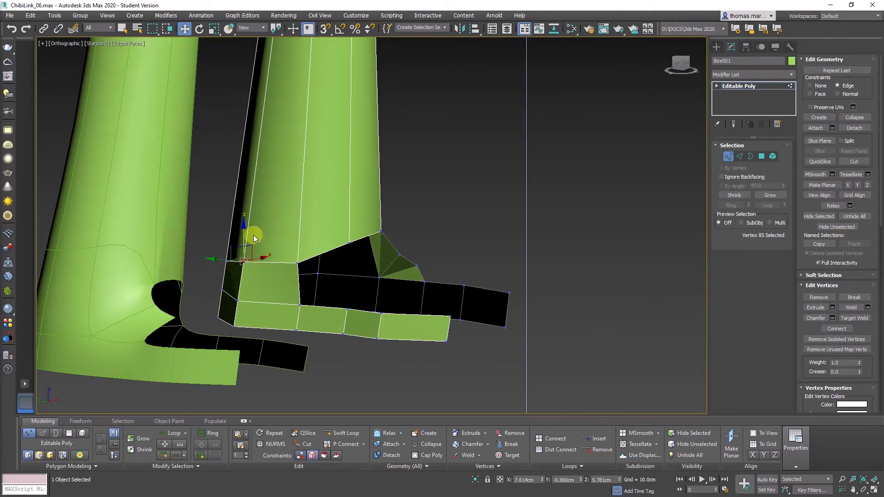
{"action": "key", "text": "shift+x"}
{"action": "middle_click_drag", "start_coordinate": [329, 240], "coordinate": [235, 231], "text": "alt"}
{"action": "middle_click_drag", "start_coordinate": [367, 264], "coordinate": [429, 229], "text": "alt"}
{"action": "scroll", "coordinate": [356, 262], "scroll_direction": "up", "scroll_amount": 2}
{"action": "scroll", "coordinate": [485, 307], "scroll_direction": "down", "scroll_amount": 4}
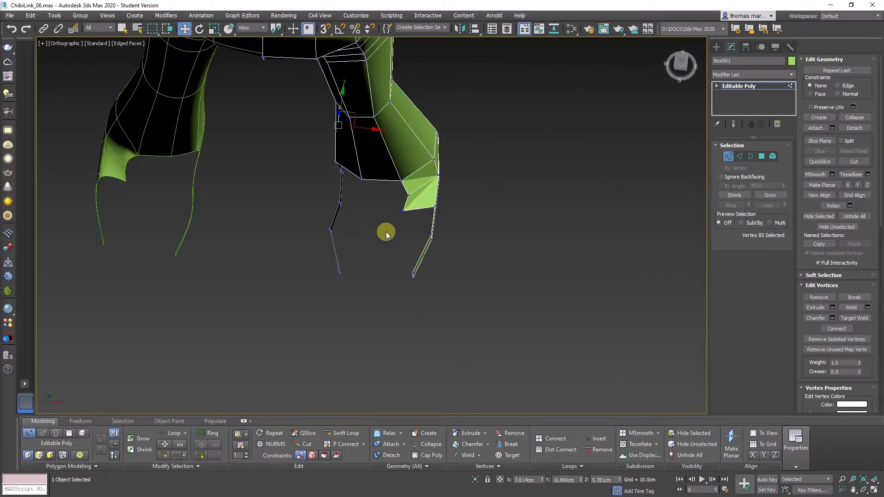
Show the reference foot and move the outer strip's front vertical edges to follow its rounded toe outline
{"action": "mouse_move", "coordinate": [386, 233]}
{"action": "middle_mouse_down", "text": "alt"}
{"action": "mouse_move", "coordinate": [398, 161]}
{"action": "mouse_move", "coordinate": [397, 216]}
{"action": "mouse_move", "coordinate": [336, 222]}
{"action": "mouse_move", "coordinate": [362, 210]}
{"action": "mouse_move", "coordinate": [324, 205]}
{"action": "mouse_move", "coordinate": [386, 227]}
{"action": "middle_mouse_up", "text": "alt"}
{"action": "key", "text": "alt+q"}
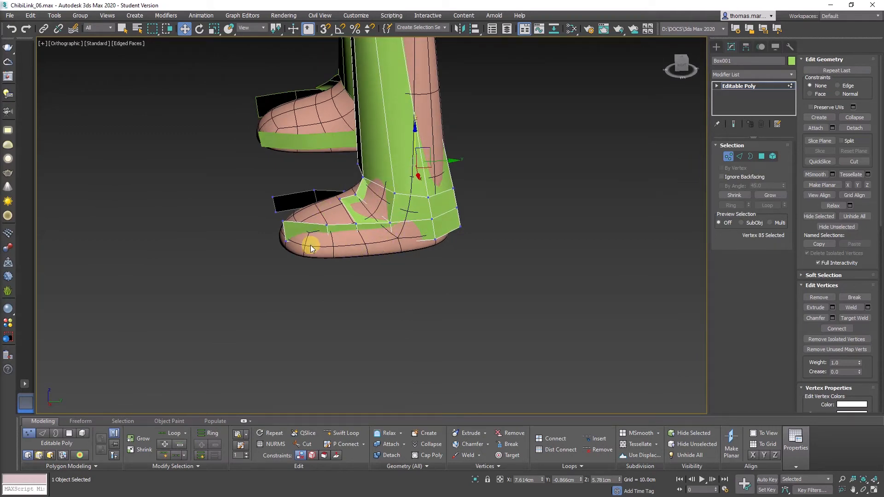
{"action": "middle_click_drag", "start_coordinate": [314, 251], "coordinate": [309, 278], "text": "alt"}
{"action": "scroll", "coordinate": [284, 247], "scroll_direction": "up", "scroll_amount": 2}
{"action": "key", "text": "2"}
{"action": "left_click", "coordinate": [274, 247]}
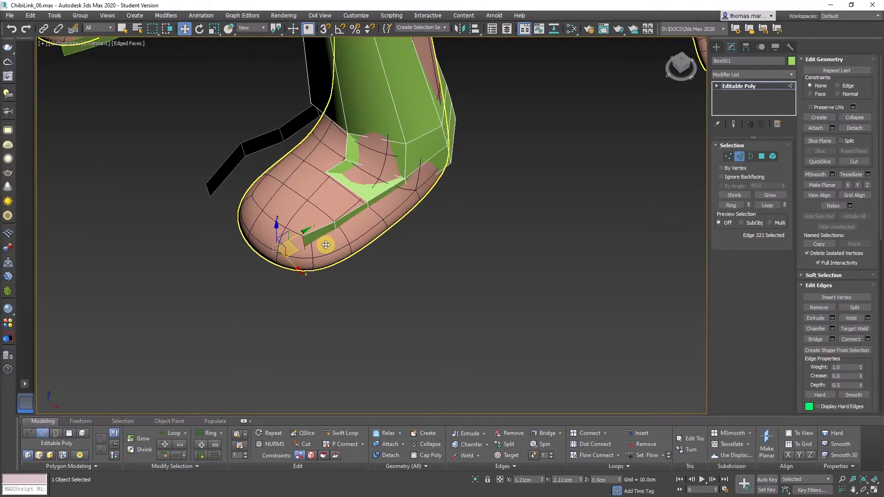
{"action": "left_click_drag", "start_coordinate": [326, 245], "coordinate": [356, 229]}
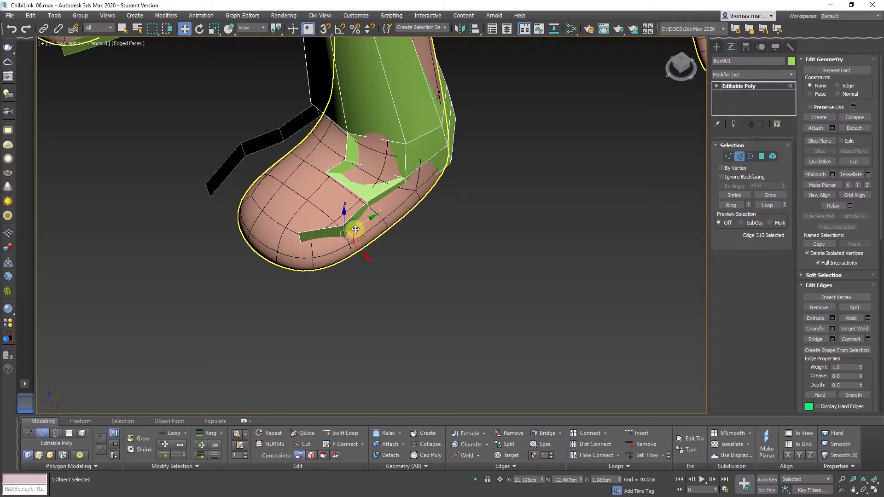
Move the side strip's vertical edges to the reference foot's outline and extrude the inner strip's end edge across the toe
{"action": "left_click", "coordinate": [375, 210]}
{"action": "middle_click_drag", "start_coordinate": [377, 209], "coordinate": [208, 270], "text": "alt"}
{"action": "left_click", "coordinate": [319, 287]}
{"action": "left_click", "coordinate": [210, 268]}
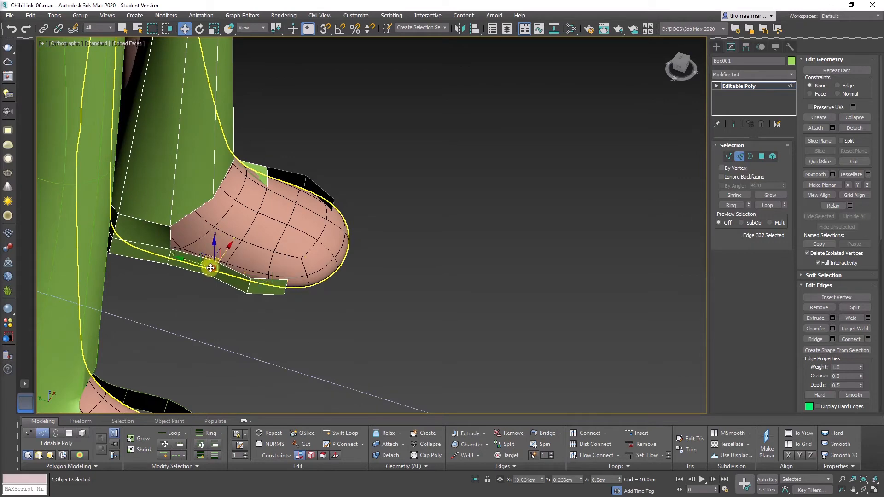
{"action": "left_click_drag", "start_coordinate": [210, 268], "coordinate": [239, 287]}
{"action": "left_click", "coordinate": [248, 287]}
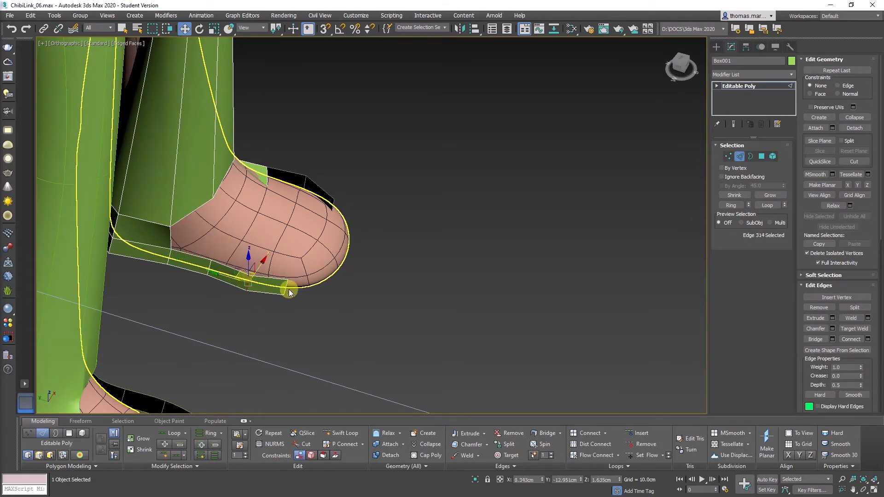
{"action": "mouse_move", "coordinate": [297, 285]}
{"action": "middle_mouse_down", "text": "alt"}
{"action": "mouse_move", "coordinate": [285, 258]}
{"action": "mouse_move", "coordinate": [310, 223]}
{"action": "mouse_move", "coordinate": [282, 253]}
{"action": "mouse_move", "coordinate": [289, 280]}
{"action": "middle_mouse_up", "text": "alt"}
{"action": "left_click_drag", "start_coordinate": [302, 300], "coordinate": [368, 311]}
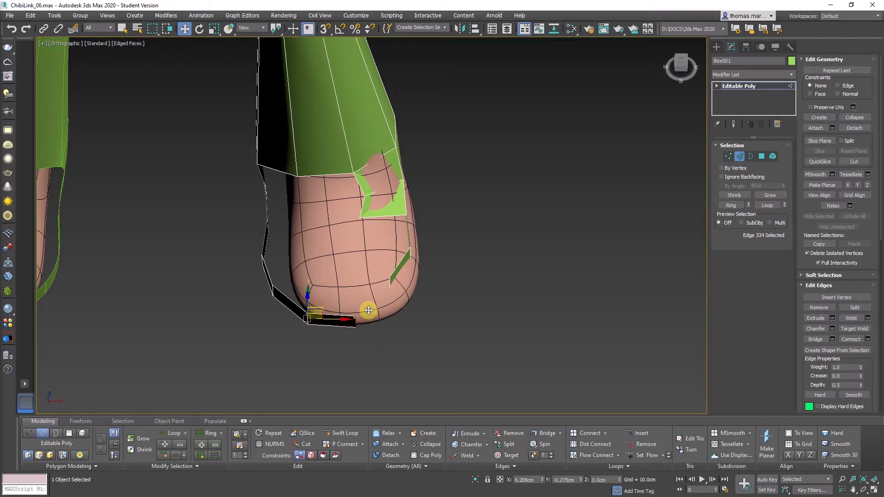
Bridge the open end edges of the inner and outer side strips to close the band around the toe
{"action": "left_click", "coordinate": [389, 284]}
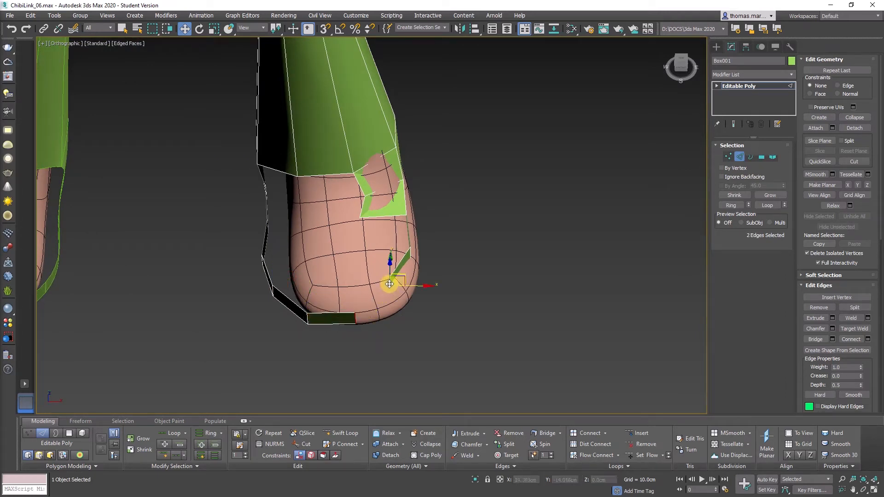
{"action": "left_click", "coordinate": [816, 340]}
{"action": "middle_click_drag", "start_coordinate": [355, 263], "coordinate": [353, 229], "text": "alt"}
{"action": "scroll", "coordinate": [311, 230], "scroll_direction": "up", "scroll_amount": 3}
{"action": "key", "text": "1"}
{"action": "left_click", "coordinate": [352, 269]}
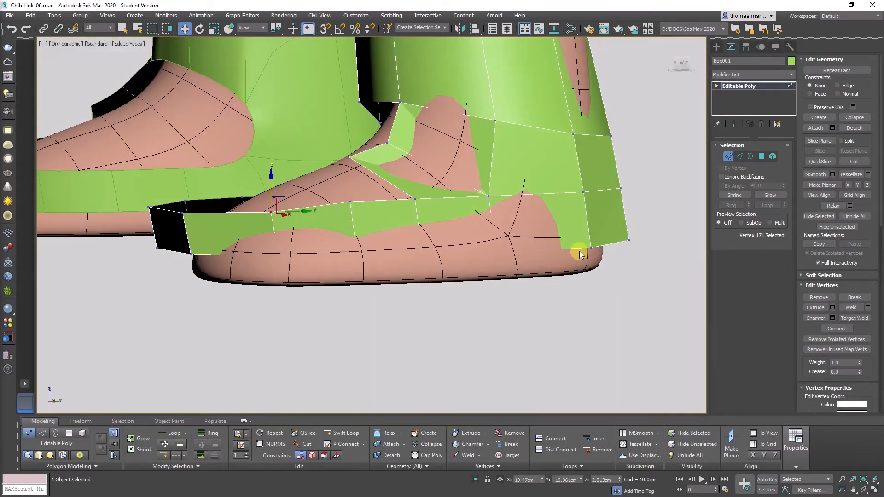
Extrude the inner ankle's front vertical edge forward over the instep and raise the new edge towards the leg's lower border
{"action": "middle_click_drag", "start_coordinate": [579, 250], "coordinate": [485, 239], "text": "alt"}
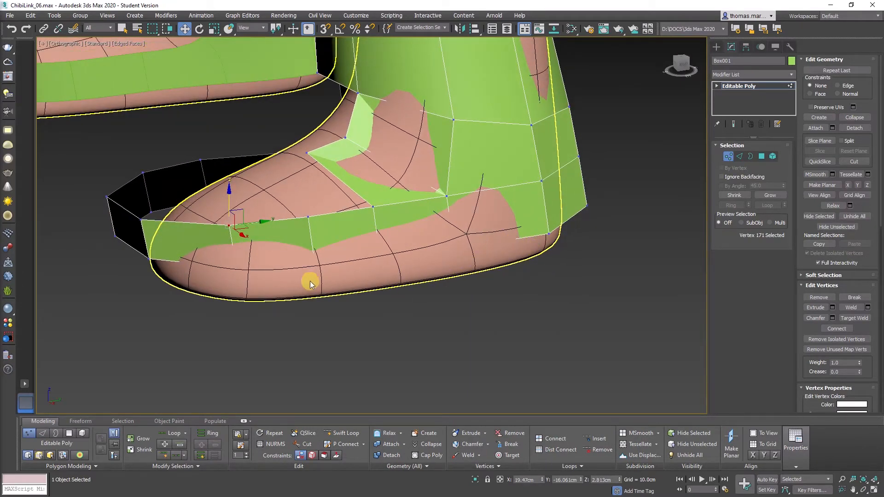
{"action": "middle_click_drag", "start_coordinate": [421, 266], "coordinate": [219, 196], "text": "alt"}
{"action": "key", "text": "2"}
{"action": "right_click", "coordinate": [230, 197]}
{"action": "left_click", "coordinate": [219, 205]}
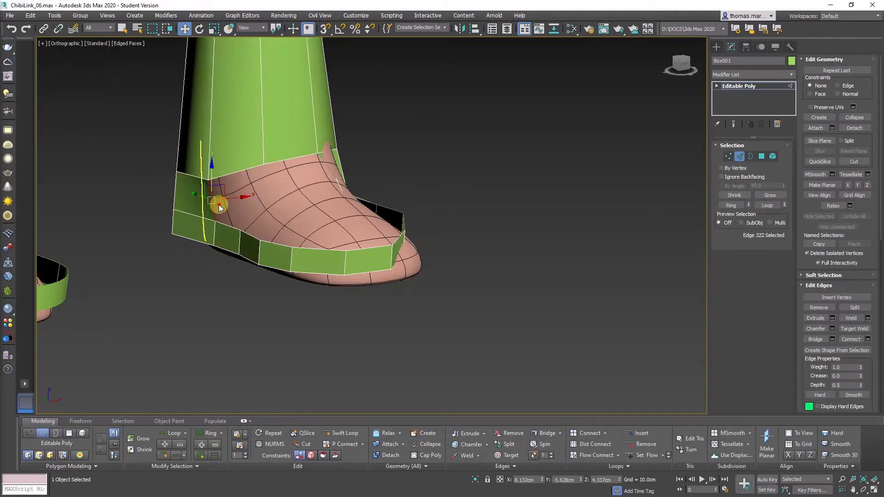
{"action": "left_click_drag", "start_coordinate": [238, 197], "coordinate": [281, 194], "text": "shift"}
{"action": "middle_click_drag", "start_coordinate": [275, 195], "coordinate": [277, 199], "text": "alt"}
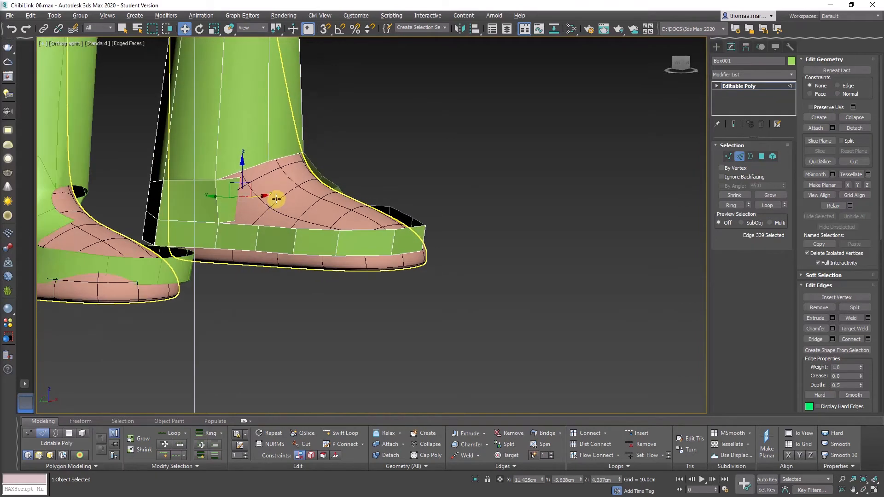
{"action": "left_click_drag", "start_coordinate": [232, 187], "coordinate": [267, 177]}
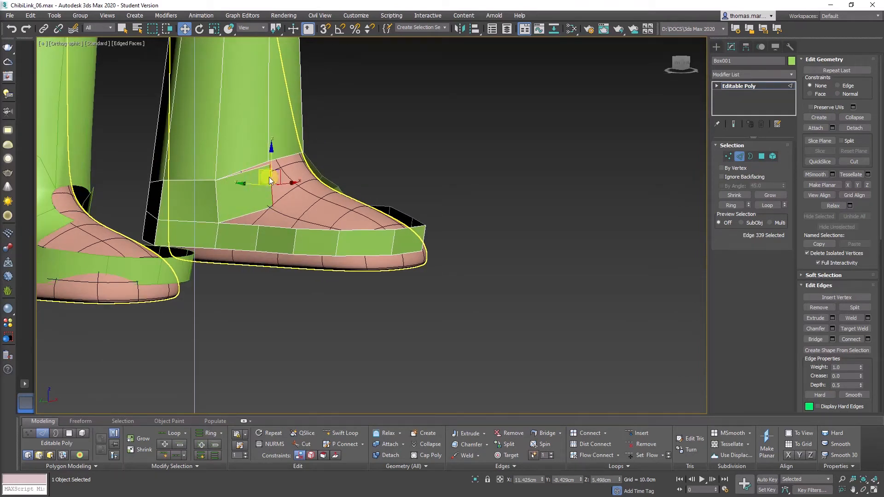
Target weld the new polygon's upper vertex to the leg's lower border vertex and raise its lower vertex
{"action": "key", "text": "1"}
{"action": "right_click", "coordinate": [313, 199]}
{"action": "left_click", "coordinate": [290, 253]}
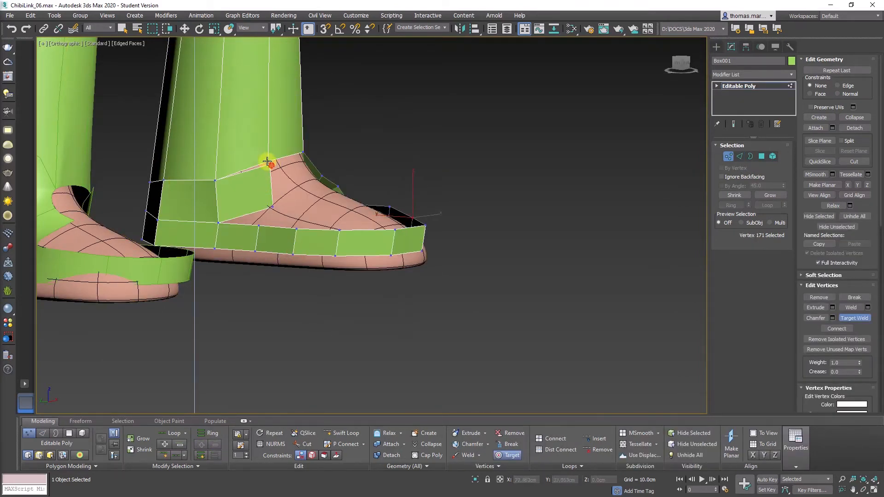
{"action": "left_click", "coordinate": [268, 159]}
{"action": "key", "text": "w"}
{"action": "left_click", "coordinate": [273, 207]}
{"action": "left_click_drag", "start_coordinate": [273, 183], "coordinate": [273, 167]}
Bridge the facing vertical edges of the inner and outer ankle polygons across the front of the ankle
{"action": "middle_click_drag", "start_coordinate": [308, 181], "coordinate": [254, 204], "text": "alt"}
{"action": "key", "text": "2"}
{"action": "left_click", "coordinate": [327, 168]}
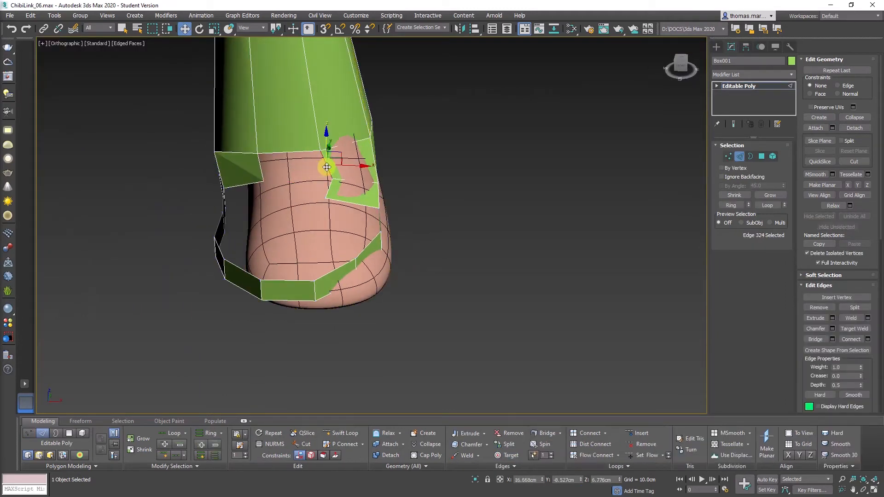
{"action": "left_click", "coordinate": [261, 169], "text": "ctrl"}
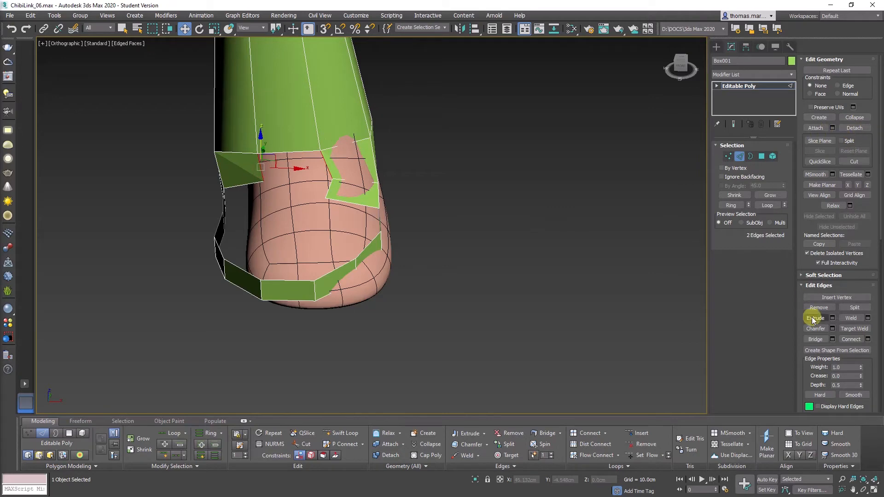
{"action": "left_click", "coordinate": [817, 342]}
{"action": "middle_click_drag", "start_coordinate": [333, 202], "coordinate": [344, 197], "text": "alt"}
{"action": "scroll", "coordinate": [345, 197], "scroll_direction": "up", "scroll_amount": 3}
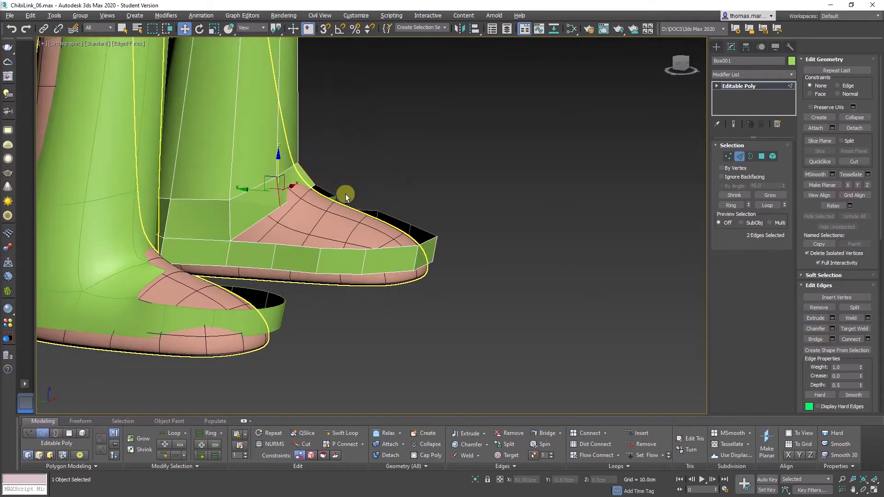
Move the lower vertices of the instep bridge and the outer patch's free front vertex to fit the reference foot
{"action": "key", "text": "1"}
{"action": "left_click_drag", "start_coordinate": [266, 190], "coordinate": [285, 180]}
{"action": "middle_click_drag", "start_coordinate": [340, 221], "coordinate": [313, 252], "text": "alt"}
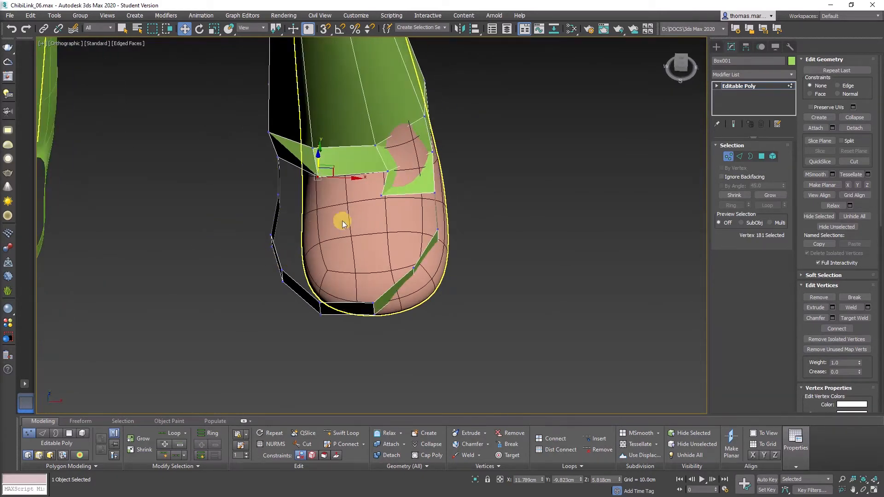
{"action": "middle_click_drag", "start_coordinate": [342, 223], "coordinate": [351, 273], "text": "alt"}
{"action": "key", "text": "2"}
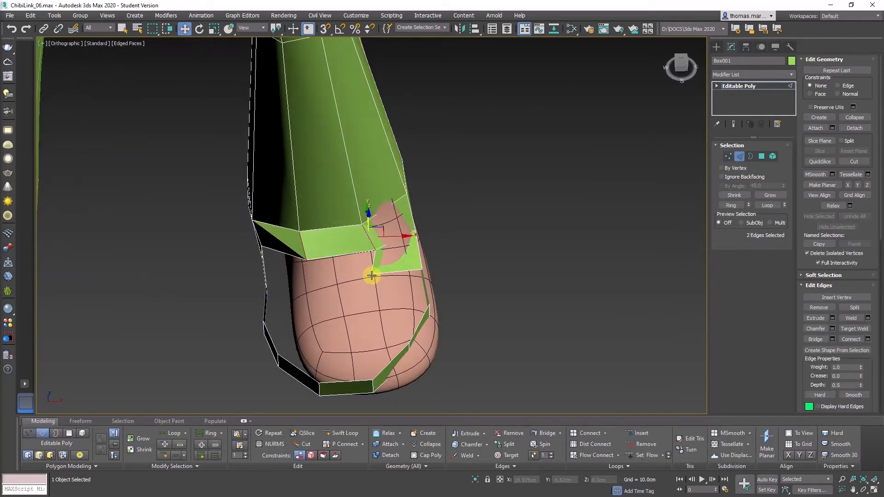
{"action": "key", "text": "1"}
{"action": "left_click", "coordinate": [371, 274]}
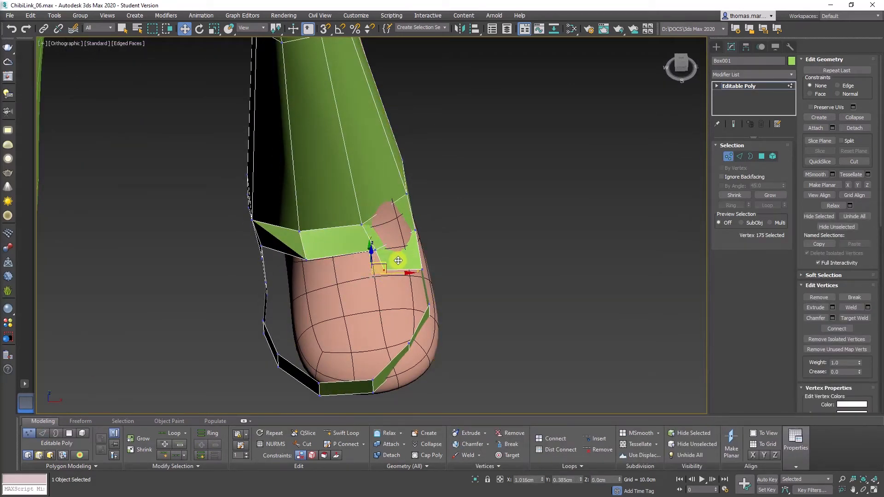
{"action": "left_click_drag", "start_coordinate": [398, 261], "coordinate": [397, 260]}
{"action": "left_click", "coordinate": [404, 244]}
{"action": "left_click", "coordinate": [377, 249]}
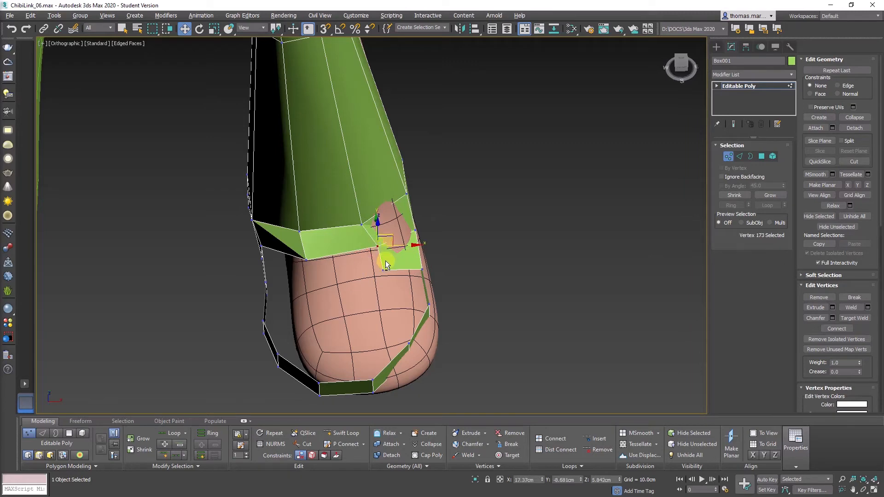
Adjust the vertices along the leg's lower front border at the ankle from the front view
{"action": "middle_click_drag", "start_coordinate": [385, 261], "coordinate": [321, 240], "text": "alt"}
{"action": "left_click", "coordinate": [367, 221]}
{"action": "left_click", "coordinate": [304, 226]}
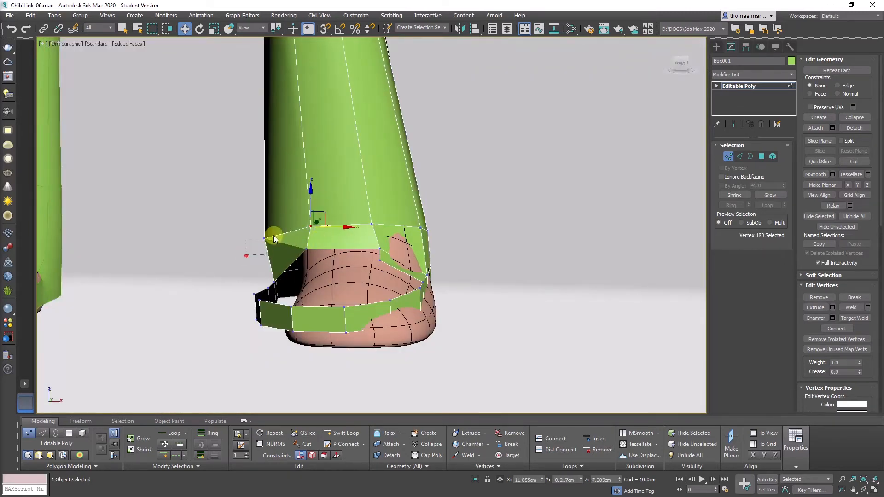
{"action": "left_click_drag", "start_coordinate": [274, 239], "coordinate": [315, 236]}
{"action": "middle_click_drag", "start_coordinate": [327, 223], "coordinate": [253, 250]}
Move the inner side strip's vertical edges in towards the side of the reference foot
{"action": "key", "text": "2"}
{"action": "left_click", "coordinate": [221, 209]}
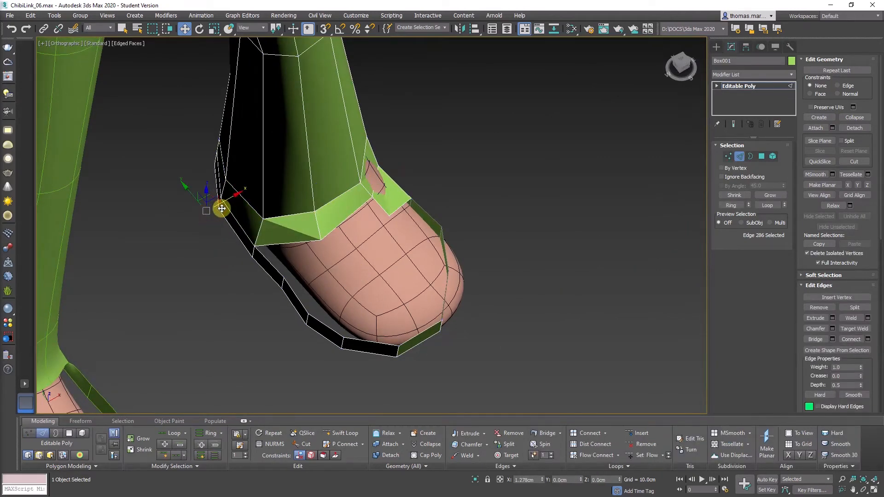
{"action": "middle_click_drag", "start_coordinate": [234, 210], "coordinate": [258, 253], "text": "alt"}
{"action": "left_click", "coordinate": [291, 251]}
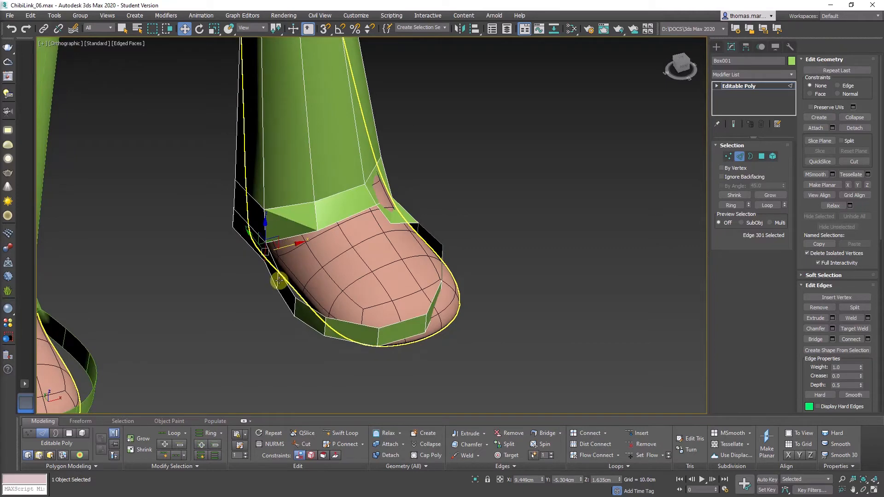
{"action": "left_click_drag", "start_coordinate": [277, 280], "coordinate": [298, 275]}
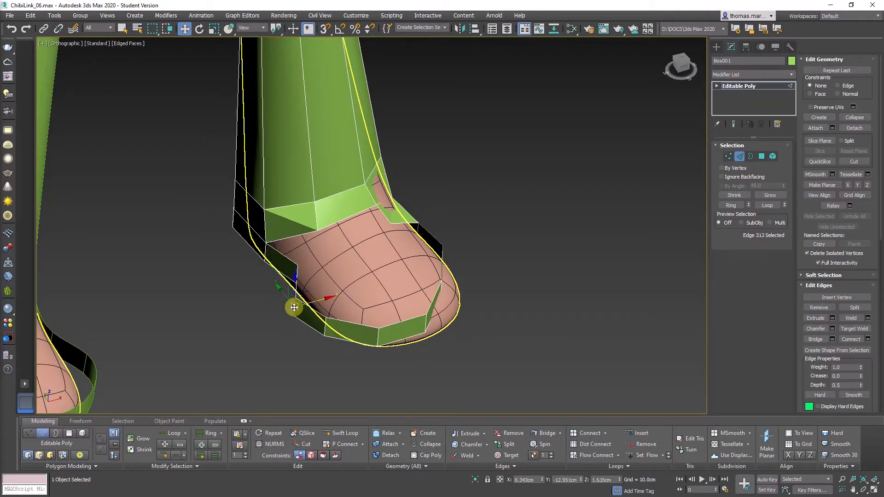
{"action": "left_click_drag", "start_coordinate": [294, 307], "coordinate": [310, 302]}
Extrude the instep's lower front edge forward in segments over the foot and bridge it to the toe band's upper edge
{"action": "scroll", "coordinate": [365, 310], "scroll_direction": "down", "scroll_amount": 2}
{"action": "middle_click_drag", "start_coordinate": [365, 310], "coordinate": [331, 244], "text": "alt"}
{"action": "scroll", "coordinate": [332, 206], "scroll_direction": "up", "scroll_amount": 5}
{"action": "middle_click_drag", "start_coordinate": [332, 206], "coordinate": [360, 139], "text": "alt"}
{"action": "scroll", "coordinate": [330, 277], "scroll_direction": "down", "scroll_amount": 2}
{"action": "middle_click_drag", "start_coordinate": [338, 226], "coordinate": [307, 195], "text": "alt"}
{"action": "left_click_drag", "start_coordinate": [276, 182], "coordinate": [400, 221]}
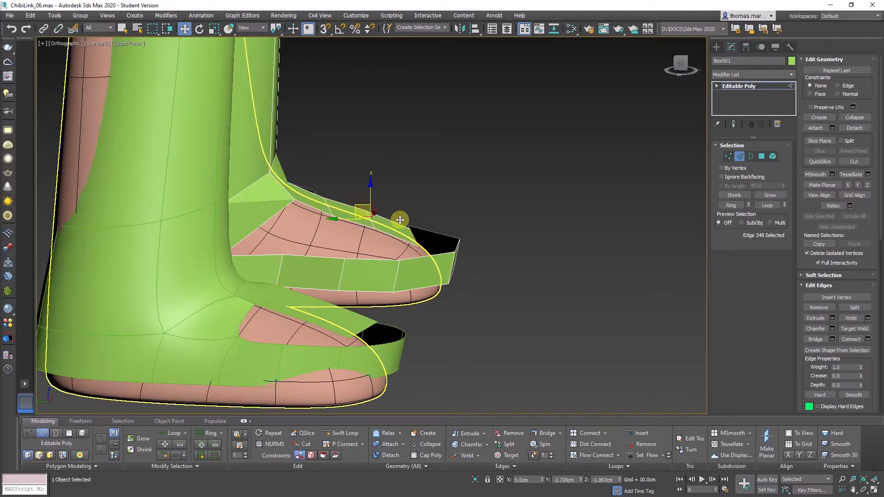
{"action": "left_click", "coordinate": [459, 247], "text": "ctrl"}
{"action": "middle_click_drag", "start_coordinate": [558, 302], "coordinate": [298, 294], "text": "alt"}
Raise the top strip's cross edges one by one in the side view to shape the foot's upper profile
{"action": "left_click", "coordinate": [387, 248]}
{"action": "mouse_move", "coordinate": [387, 250]}
{"action": "middle_mouse_down", "text": "alt"}
{"action": "mouse_move", "coordinate": [383, 263]}
{"action": "mouse_move", "coordinate": [401, 251]}
{"action": "middle_mouse_up", "text": "alt"}
{"action": "left_click_drag", "start_coordinate": [411, 247], "coordinate": [391, 223]}
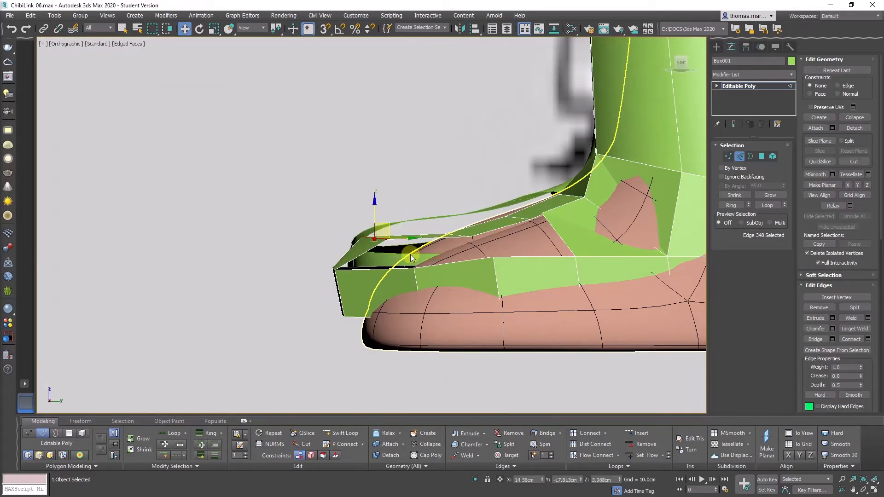
{"action": "left_click", "coordinate": [454, 233]}
{"action": "left_click_drag", "start_coordinate": [454, 232], "coordinate": [434, 221]}
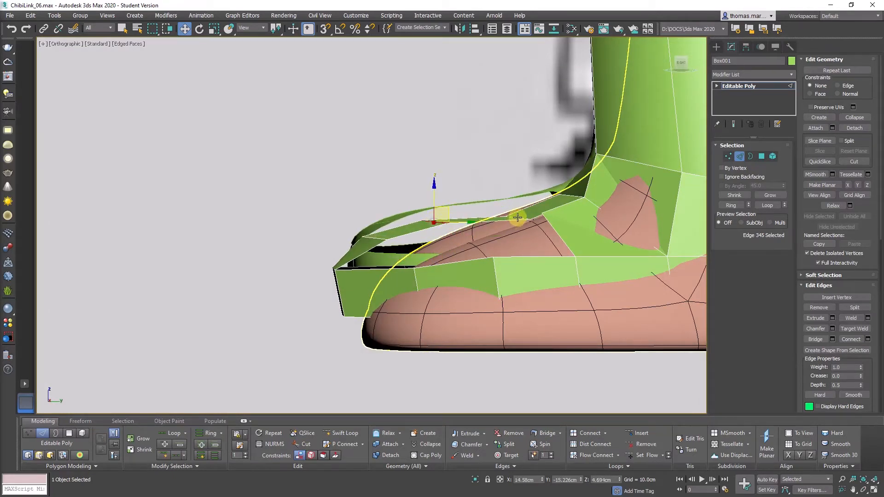
{"action": "left_click_drag", "start_coordinate": [520, 219], "coordinate": [501, 210]}
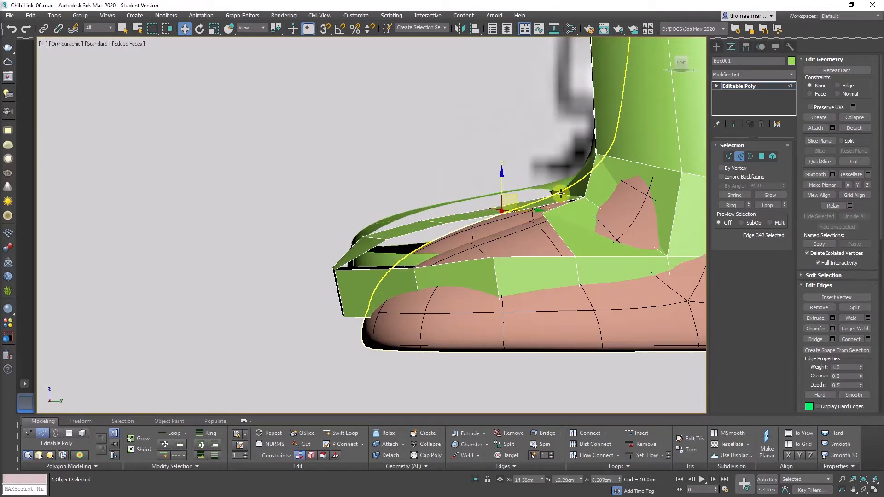
{"action": "left_click_drag", "start_coordinate": [568, 195], "coordinate": [556, 183]}
Select all vertices along the foot band's bottom border and set their Z position to 0
{"action": "scroll", "coordinate": [617, 239], "scroll_direction": "down", "scroll_amount": 3}
{"action": "middle_click_drag", "start_coordinate": [618, 239], "coordinate": [449, 202]}
{"action": "key", "text": "1"}
{"action": "left_click_drag", "start_coordinate": [683, 291], "coordinate": [470, 263]}
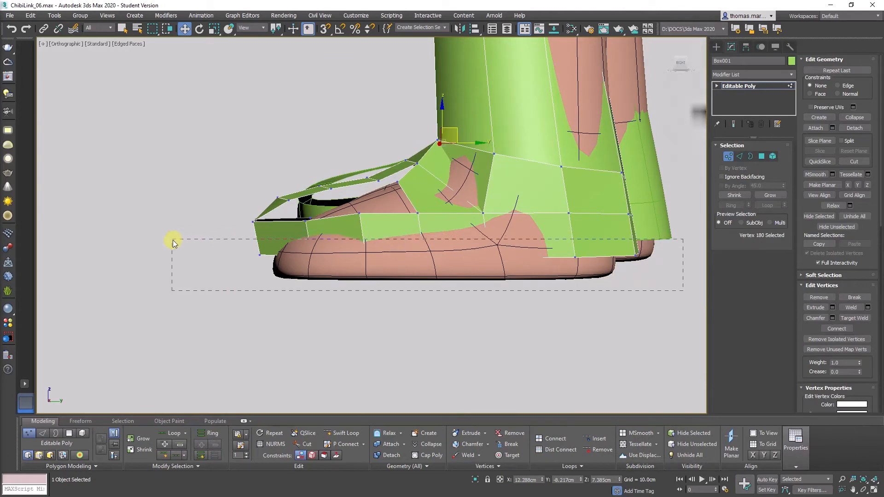
{"action": "left_click_drag", "start_coordinate": [172, 243], "coordinate": [172, 240]}
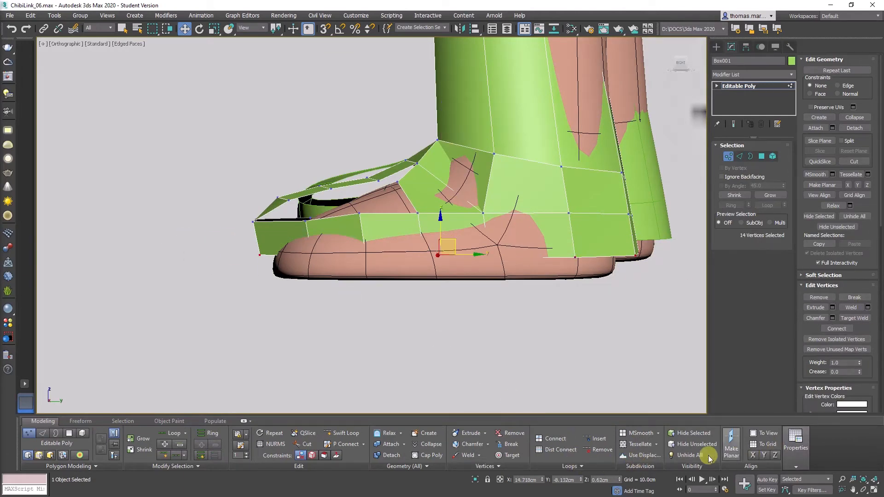
{"action": "right_click", "coordinate": [620, 480]}
Move the top strip's side vertices inward in pairs to narrow the strip towards the toe
{"action": "middle_click_drag", "start_coordinate": [502, 253], "coordinate": [322, 227], "text": "alt"}
{"action": "middle_click_drag", "start_coordinate": [387, 227], "coordinate": [350, 241], "text": "alt"}
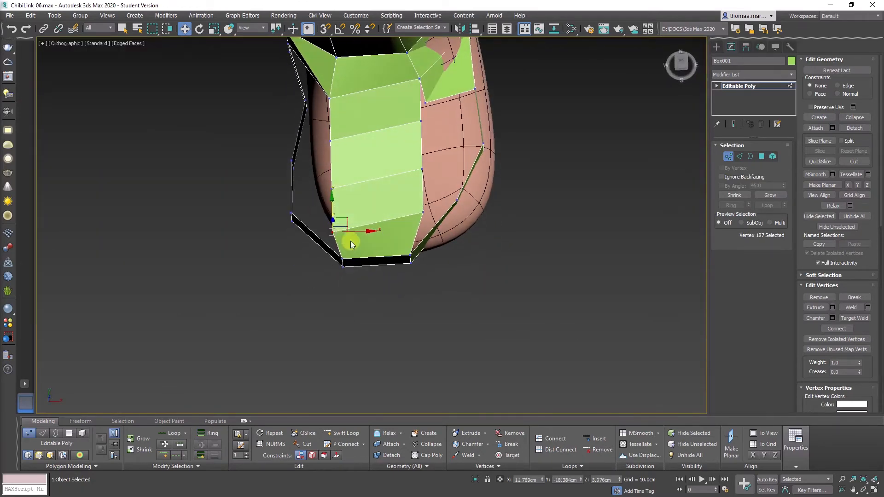
{"action": "left_click_drag", "start_coordinate": [347, 217], "coordinate": [364, 205]}
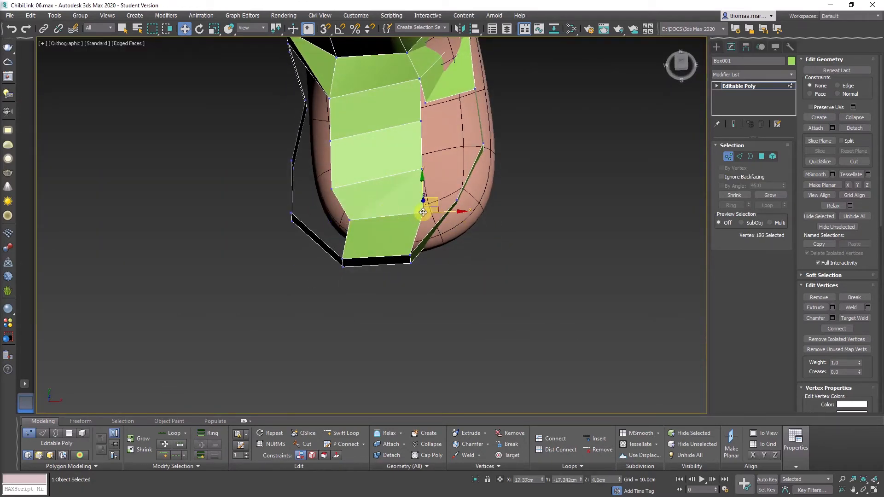
{"action": "left_click_drag", "start_coordinate": [423, 213], "coordinate": [397, 216]}
{"action": "left_click_drag", "start_coordinate": [422, 169], "coordinate": [398, 180]}
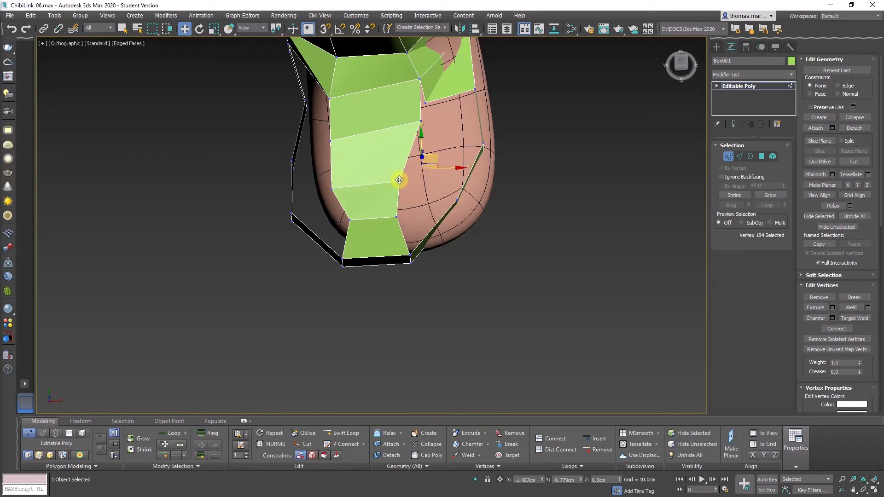
{"action": "left_click_drag", "start_coordinate": [330, 189], "coordinate": [344, 179]}
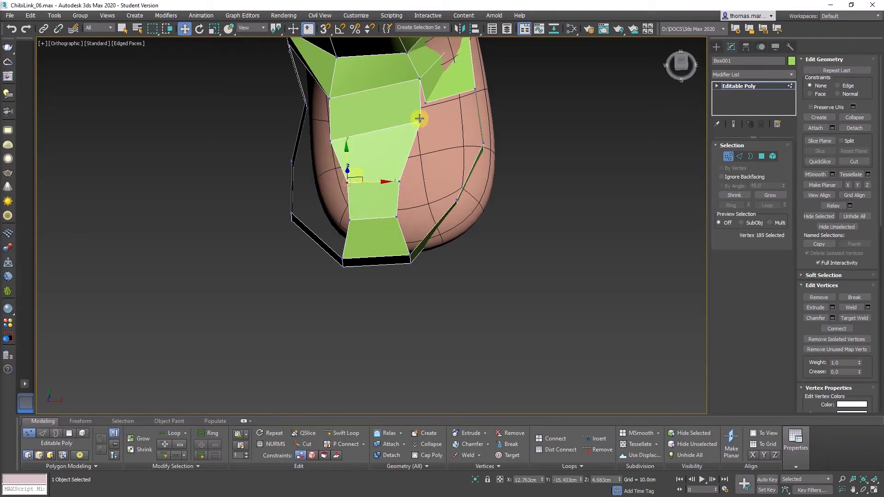
{"action": "left_click_drag", "start_coordinate": [419, 119], "coordinate": [407, 132]}
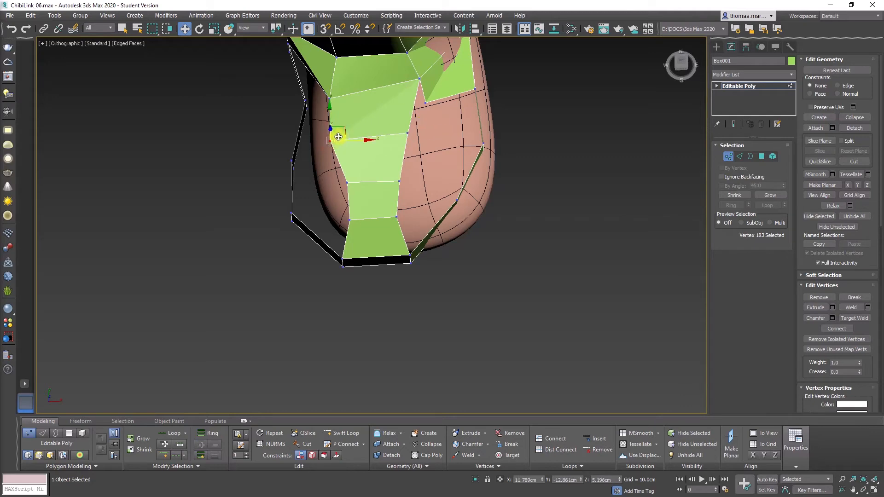
{"action": "left_click", "coordinate": [329, 143]}
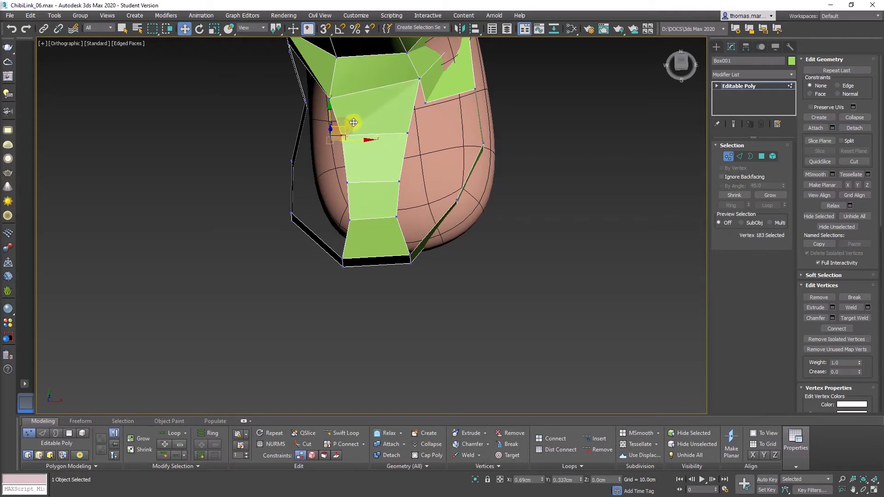
Target weld the outer instep patch's free front vertex to the neighbouring side vertex of the top strip
{"action": "middle_click_drag", "start_coordinate": [385, 161], "coordinate": [346, 203], "text": "alt"}
{"action": "right_click", "coordinate": [485, 206]}
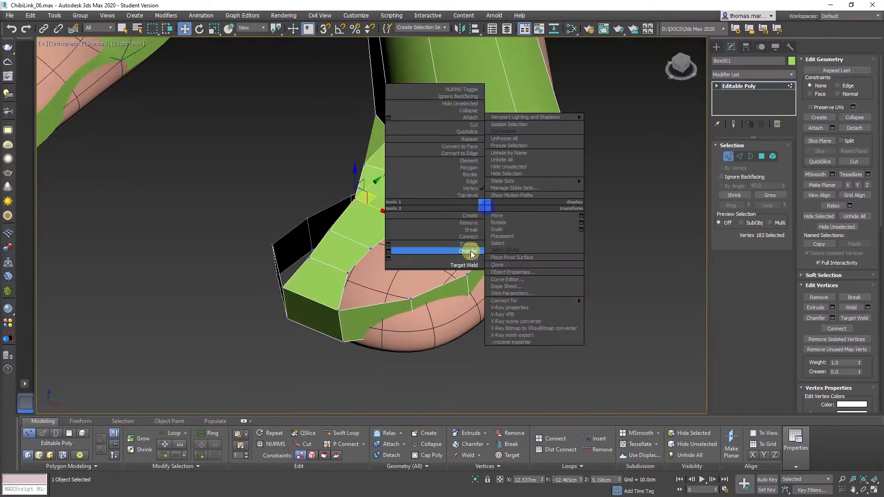
{"action": "left_click", "coordinate": [465, 265]}
{"action": "left_click", "coordinate": [408, 222]}
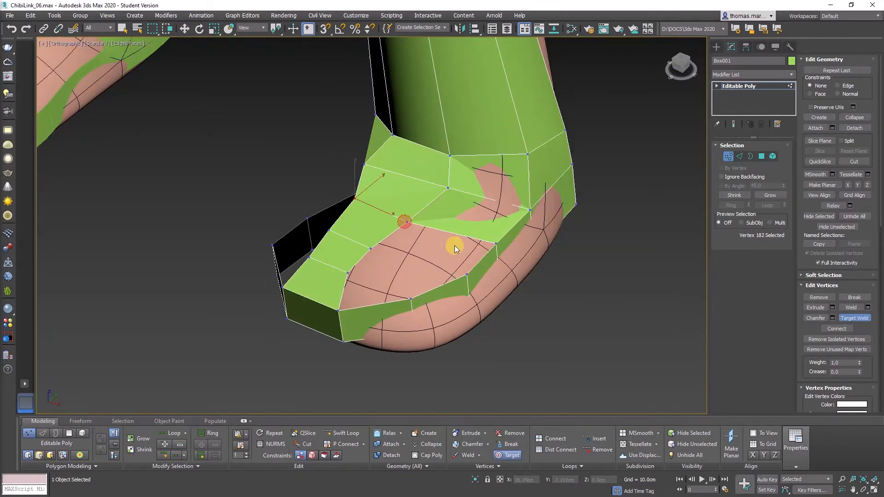
Move the pair of side vertices midway along the foot's top strip outward to widen it above the toe
{"action": "key", "text": "w"}
{"action": "scroll", "coordinate": [411, 200], "scroll_direction": "down", "scroll_amount": 3}
{"action": "middle_click_drag", "start_coordinate": [410, 200], "coordinate": [364, 273], "text": "alt"}
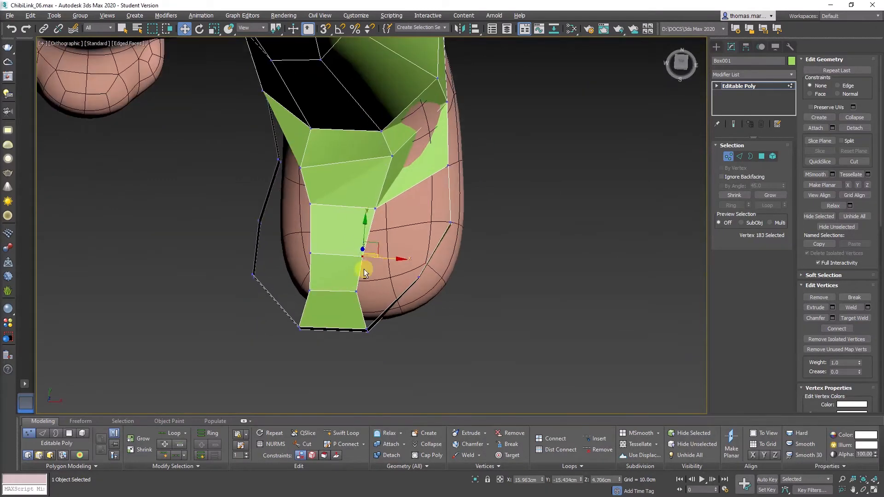
{"action": "left_click_drag", "start_coordinate": [379, 242], "coordinate": [405, 244]}
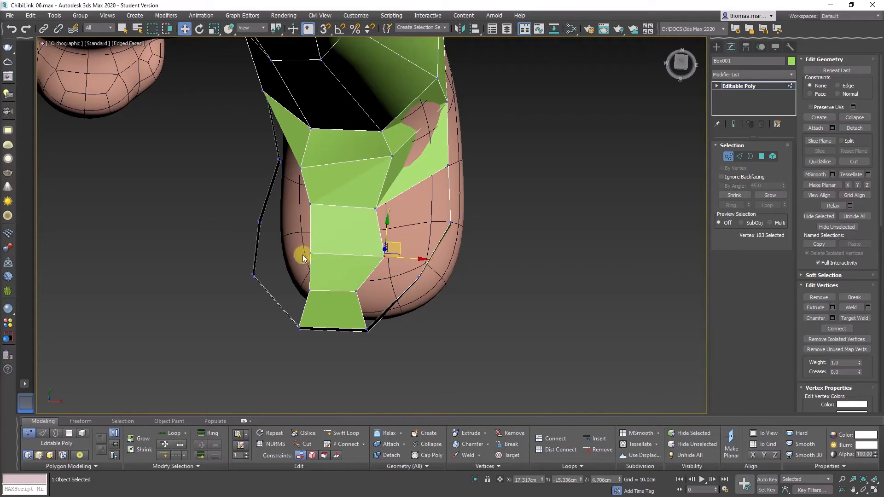
{"action": "left_click_drag", "start_coordinate": [309, 251], "coordinate": [286, 253]}
Bridge the top strip's front side edges to the side band's upper edges on both sides of the toe
{"action": "key", "text": "2"}
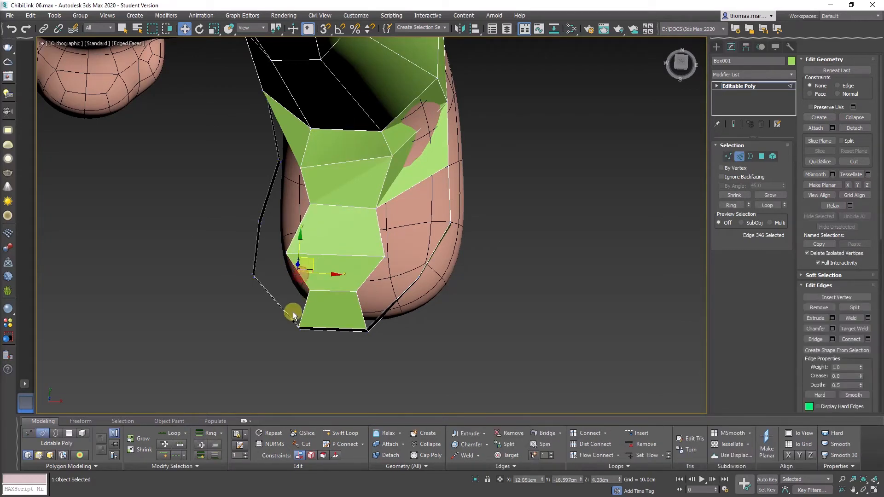
{"action": "left_click", "coordinate": [290, 314]}
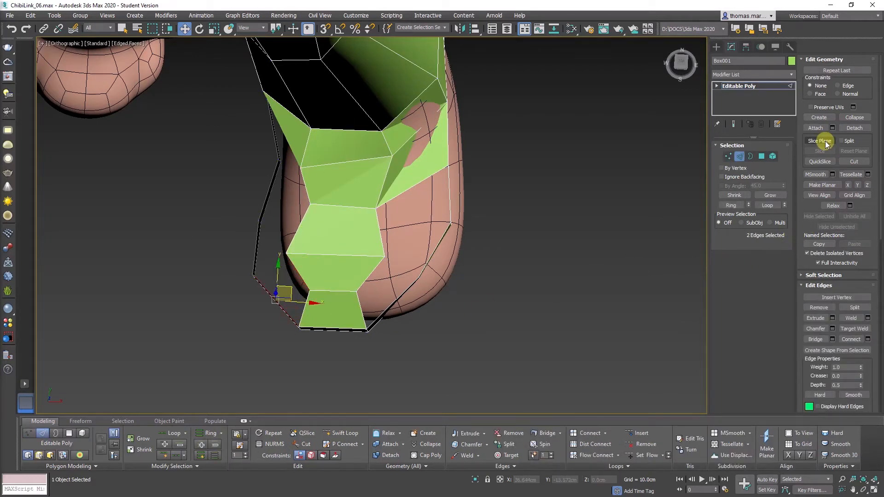
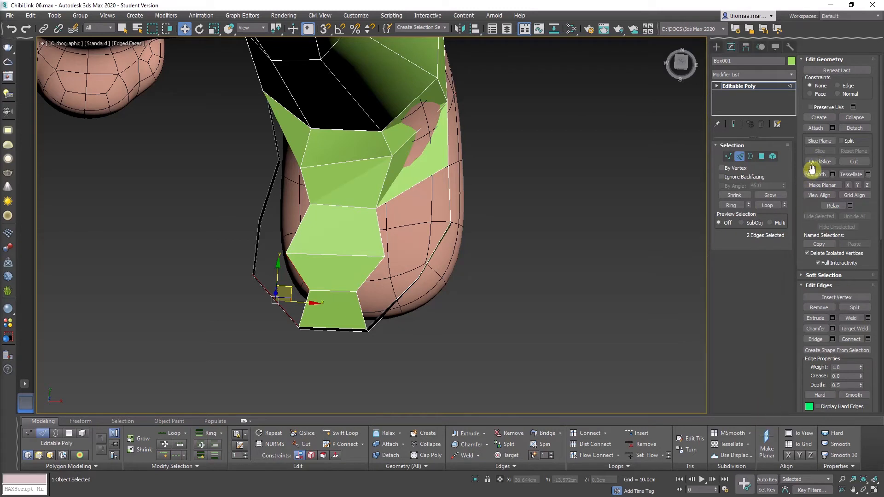
{"action": "left_click", "coordinate": [815, 340]}
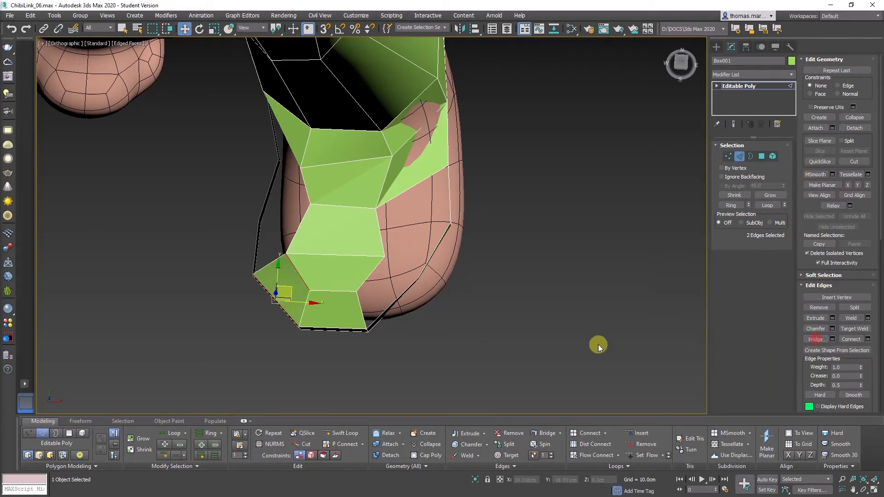
{"action": "left_click", "coordinate": [368, 276]}
{"action": "left_click", "coordinate": [394, 302], "text": "ctrl"}
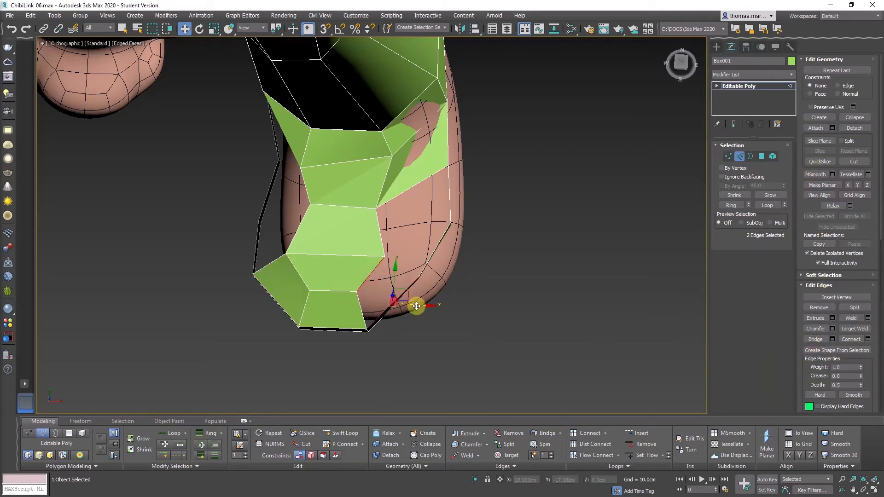
{"action": "left_click", "coordinate": [816, 339]}
Move the top strip's outer vertex at the instep corner outward and back towards the ankle
{"action": "middle_click_drag", "start_coordinate": [357, 258], "coordinate": [394, 293], "text": "alt"}
{"action": "key", "text": "1"}
{"action": "left_click", "coordinate": [360, 251]}
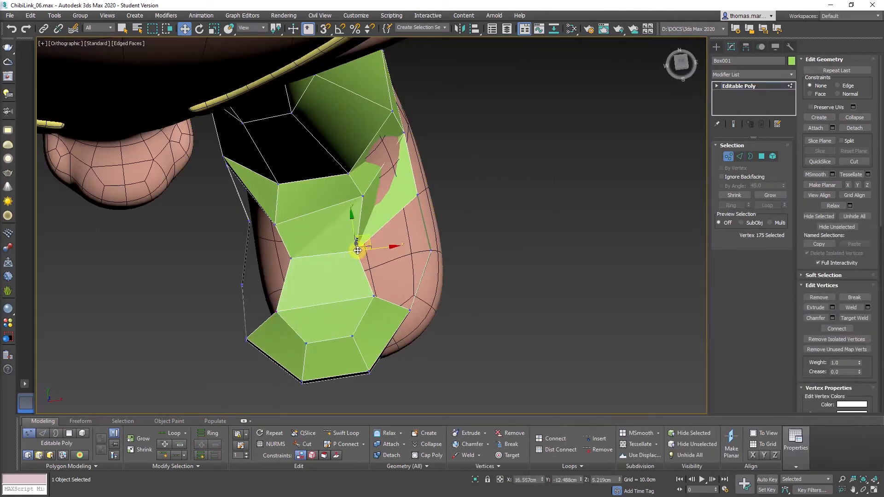
{"action": "left_click_drag", "start_coordinate": [366, 243], "coordinate": [391, 225]}
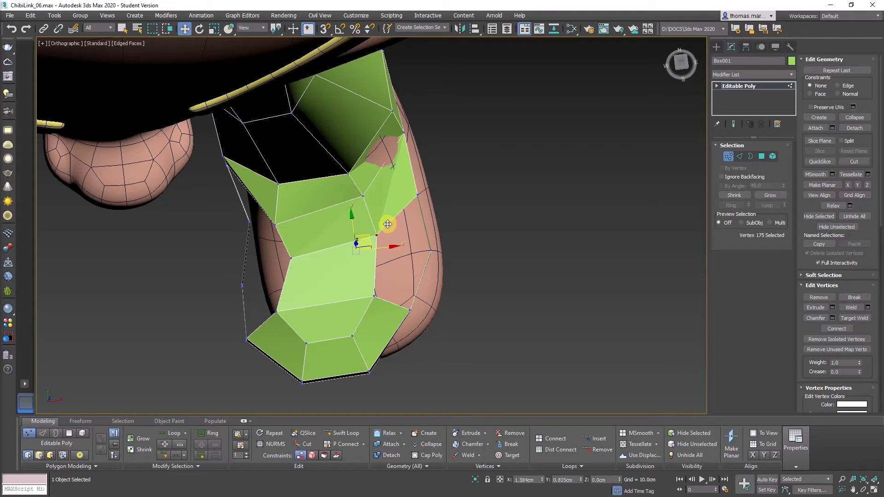
Connect the two side edges of the top strip's long middle face with a new cross edge
{"action": "middle_click_drag", "start_coordinate": [405, 247], "coordinate": [374, 254], "text": "alt"}
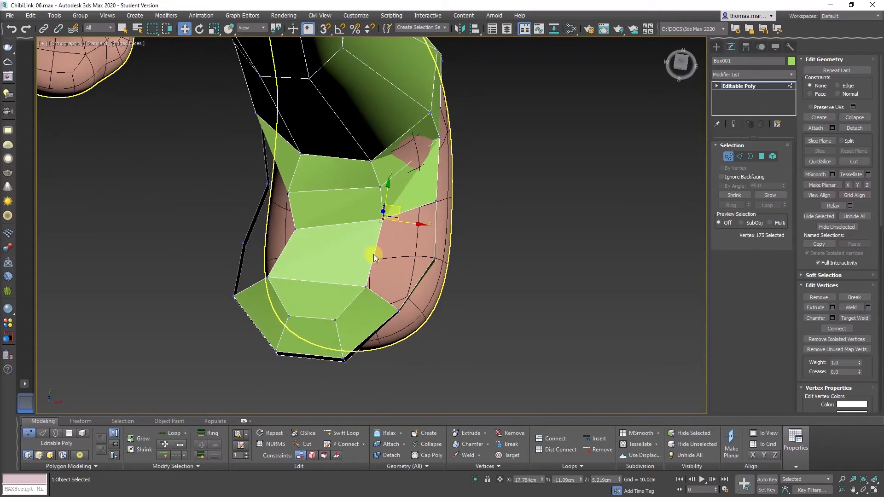
{"action": "key", "text": "2"}
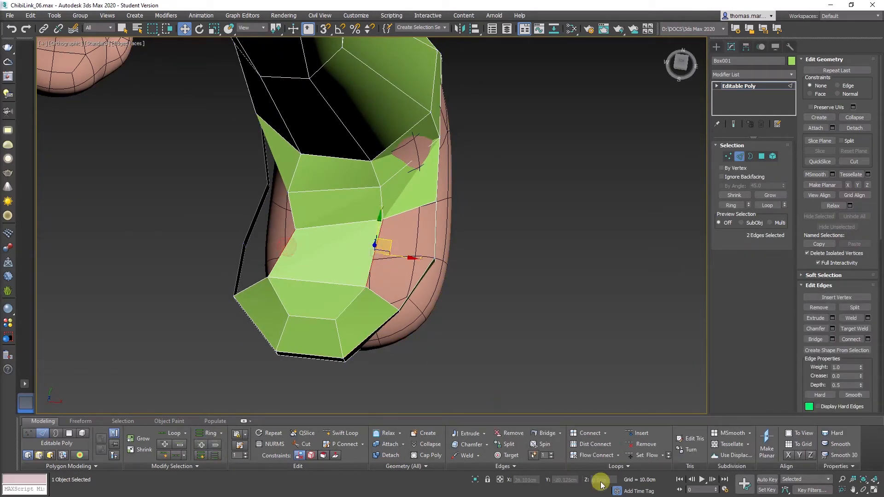
{"action": "left_click", "coordinate": [587, 433]}
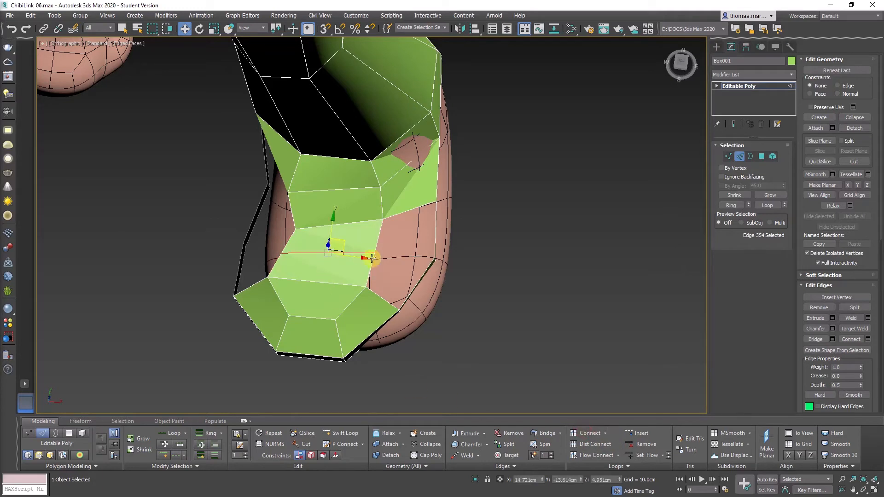
Bridge the two open top strip edges to the two side band edges on the foot's outer side
{"action": "left_click", "coordinate": [377, 242], "text": "ctrl"}
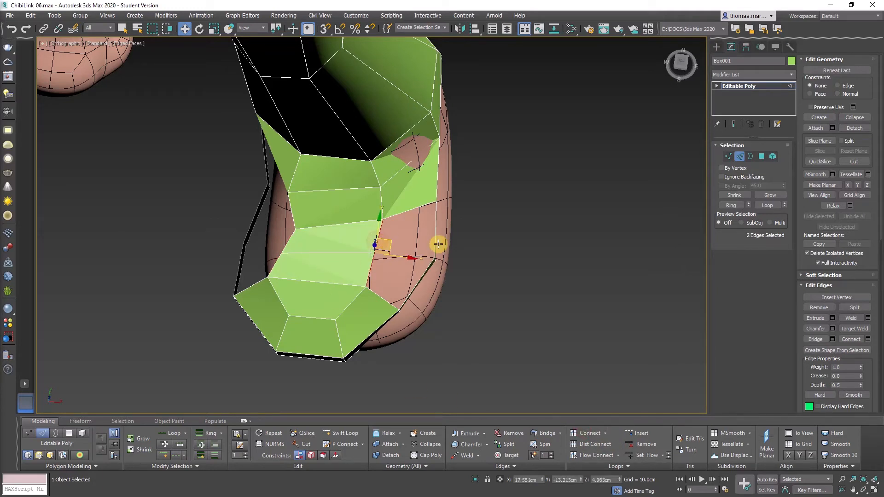
{"action": "left_click", "coordinate": [436, 248], "text": "ctrl"}
{"action": "left_click", "coordinate": [432, 263], "text": "ctrl"}
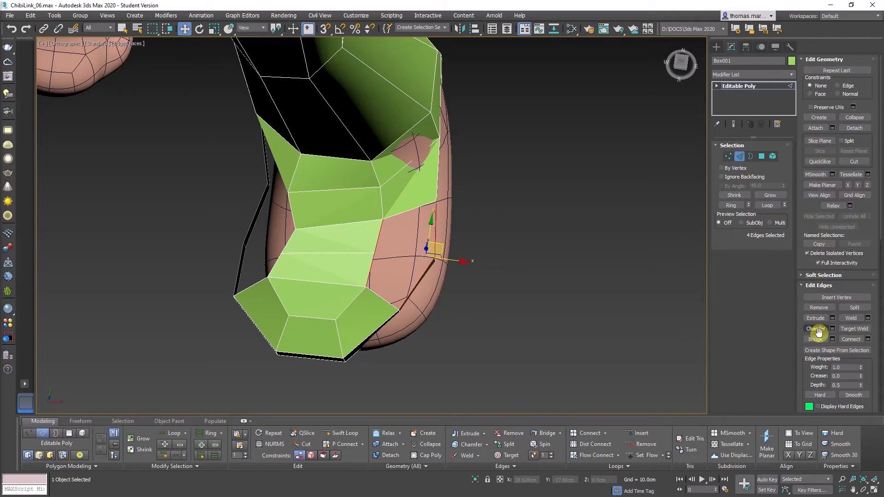
Bridge the three open top strip edges to the three side band edges on the foot's inner side
{"action": "middle_click_drag", "start_coordinate": [641, 346], "coordinate": [321, 214], "text": "alt"}
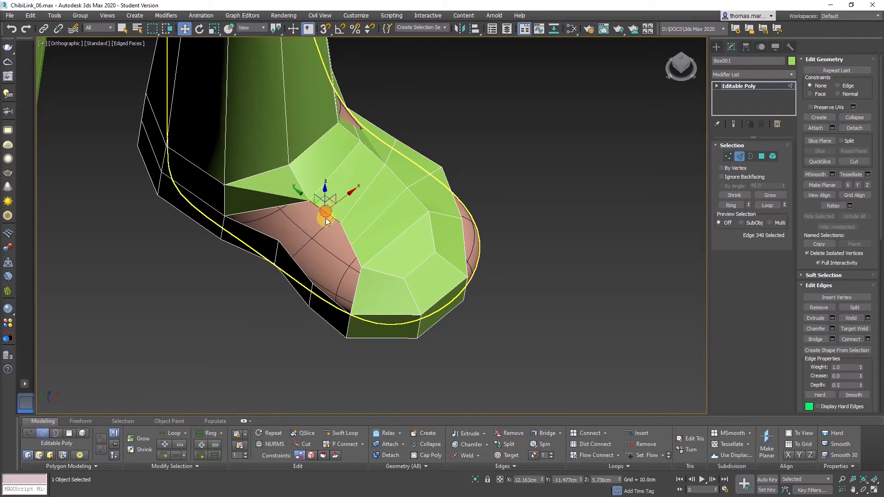
{"action": "double_click", "coordinate": [284, 253]}
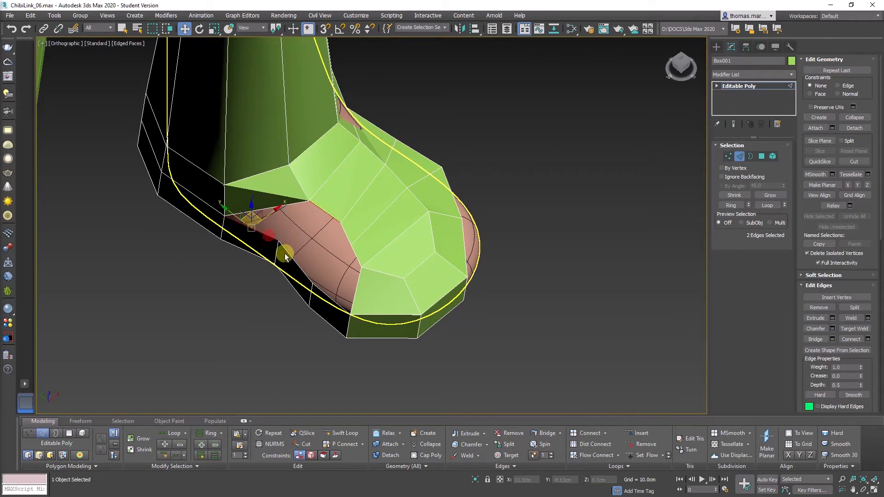
{"action": "left_click", "coordinate": [329, 298], "text": "ctrl"}
{"action": "left_click", "coordinate": [357, 256], "text": "ctrl"}
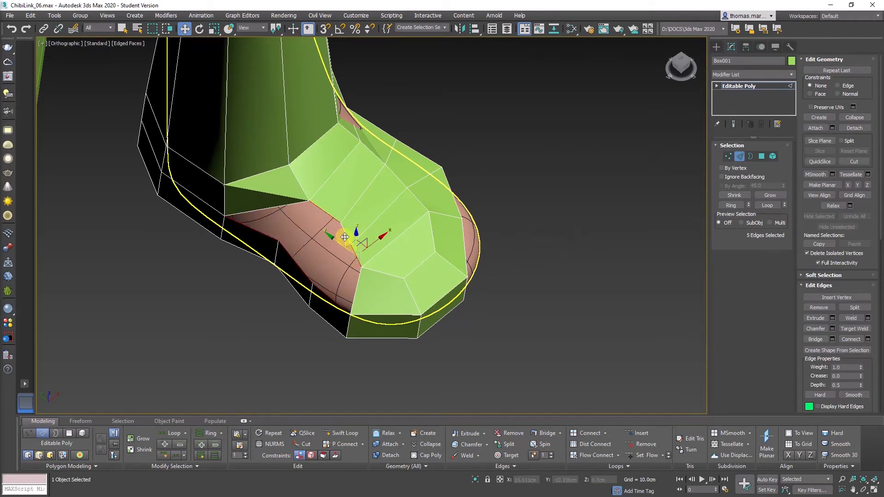
{"action": "left_click", "coordinate": [347, 237], "text": "ctrl"}
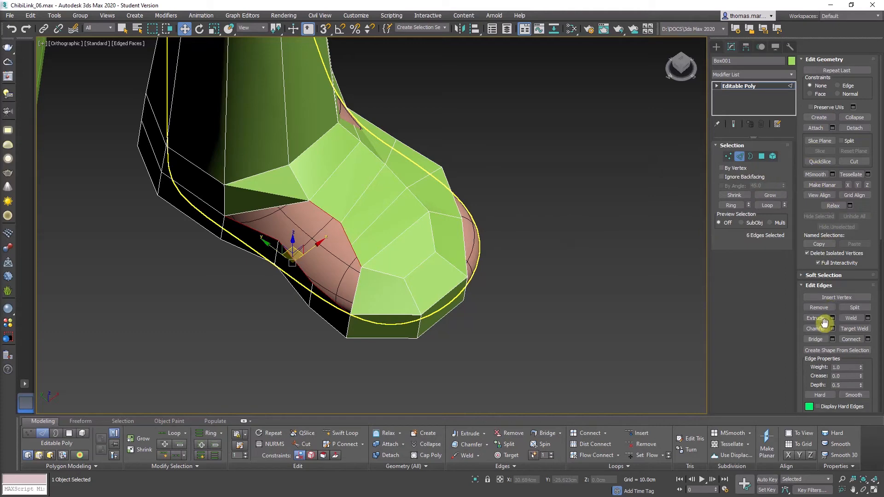
{"action": "left_click", "coordinate": [816, 339]}
Hide the pink reference character mesh so the green body and its mirrored preview are unobstructed
{"action": "scroll", "coordinate": [442, 286], "scroll_direction": "down", "scroll_amount": 2}
{"action": "middle_click_drag", "start_coordinate": [363, 269], "coordinate": [323, 274], "text": "alt"}
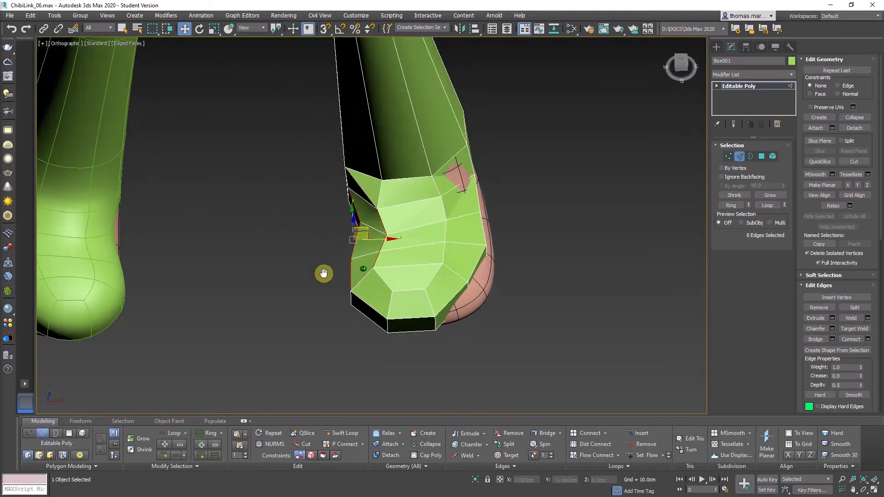
{"action": "scroll", "coordinate": [377, 213], "scroll_direction": "up", "scroll_amount": 2}
{"action": "key", "text": "1"}
{"action": "left_click", "coordinate": [376, 210]}
{"action": "mouse_move", "coordinate": [408, 247]}
{"action": "middle_mouse_down", "text": "alt"}
{"action": "mouse_move", "coordinate": [406, 274]}
{"action": "mouse_move", "coordinate": [407, 243]}
{"action": "middle_mouse_up", "text": "alt"}
{"action": "scroll", "coordinate": [407, 241], "scroll_direction": "down", "scroll_amount": 8}
{"action": "middle_click_drag", "start_coordinate": [415, 279], "coordinate": [422, 248], "text": "alt"}
{"action": "scroll", "coordinate": [422, 248], "scroll_direction": "up", "scroll_amount": 2}
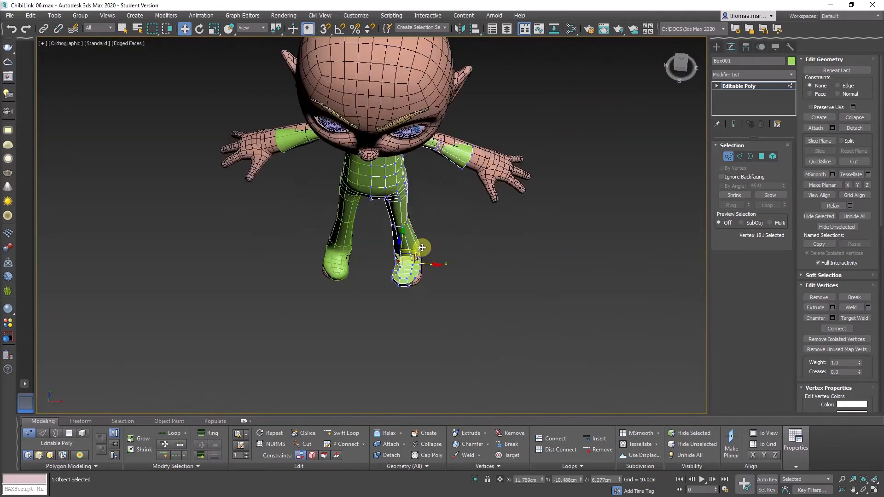
{"action": "key", "text": "alt+q"}
{"action": "key", "text": "alt+q"}
{"action": "key", "text": "alt+q"}
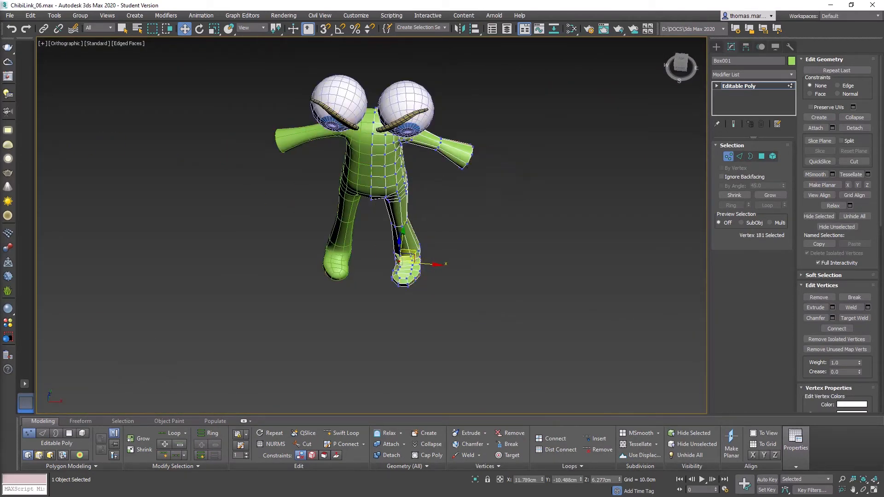
Reposition the inner and outer side vertices of the top strip at the instep to even out its faces
{"action": "scroll", "coordinate": [407, 266], "scroll_direction": "up", "scroll_amount": 4}
{"action": "middle_click_drag", "start_coordinate": [406, 267], "coordinate": [383, 241], "text": "alt"}
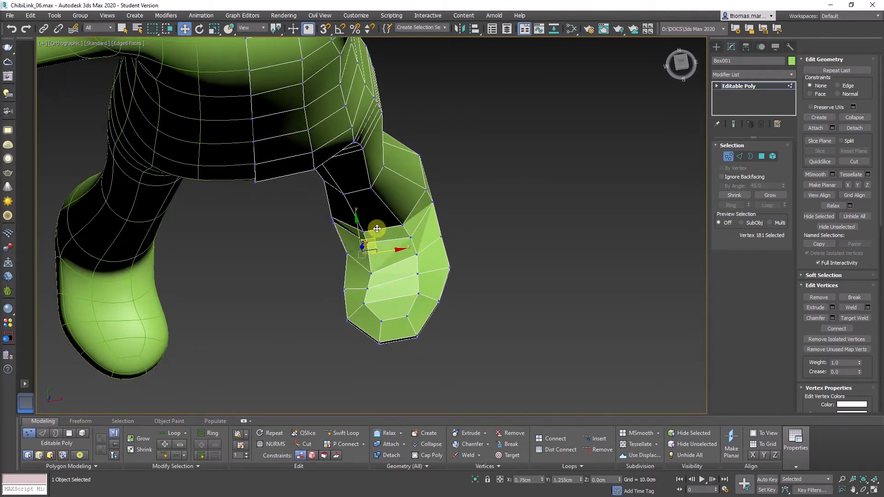
{"action": "left_click", "coordinate": [371, 274]}
{"action": "left_click_drag", "start_coordinate": [370, 262], "coordinate": [369, 253]}
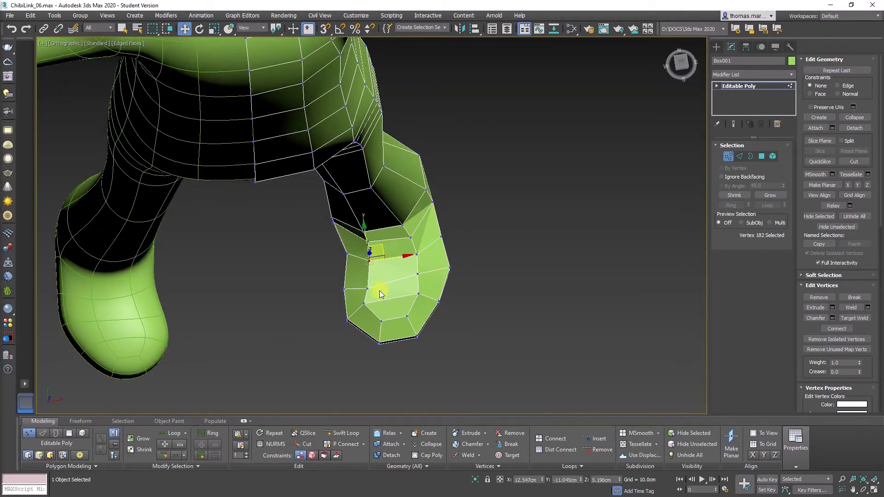
{"action": "left_click", "coordinate": [415, 255]}
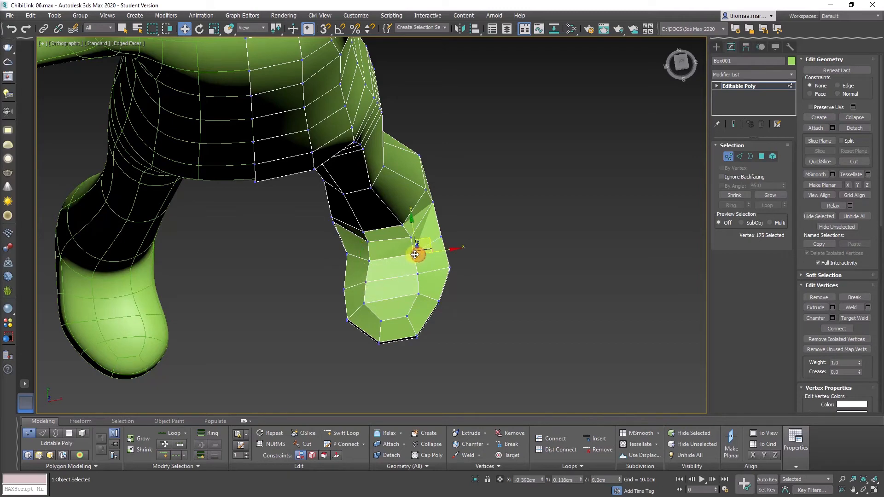
{"action": "left_click", "coordinate": [411, 238]}
Examine the foot's shape from the front and from above, next to the mirrored smooth preview
{"action": "key", "text": "f"}
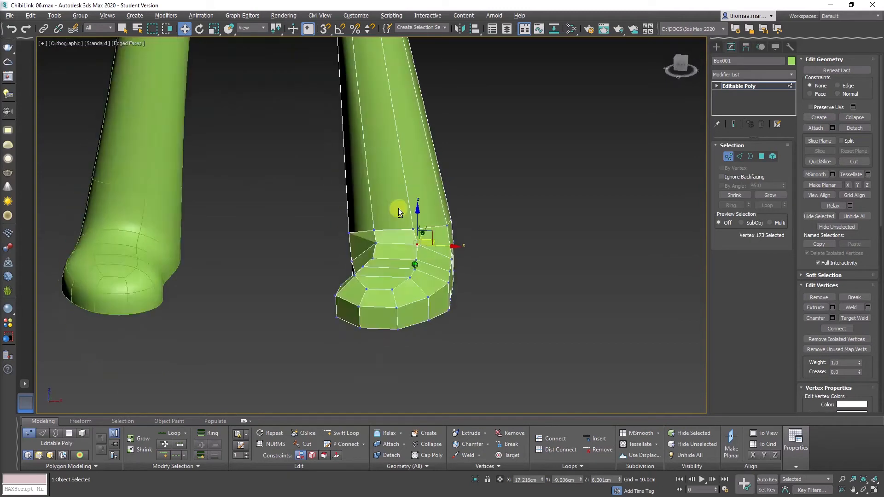
{"action": "scroll", "coordinate": [369, 261], "scroll_direction": "up", "scroll_amount": 4}
{"action": "middle_click_drag", "start_coordinate": [410, 199], "coordinate": [414, 281], "text": "alt"}
{"action": "scroll", "coordinate": [426, 267], "scroll_direction": "down", "scroll_amount": 7}
{"action": "scroll", "coordinate": [307, 275], "scroll_direction": "up", "scroll_amount": 4}
{"action": "middle_click_drag", "start_coordinate": [306, 275], "coordinate": [308, 248], "text": "alt"}
{"action": "middle_click_drag", "start_coordinate": [563, 314], "coordinate": [476, 344]}
{"action": "scroll", "coordinate": [479, 304], "scroll_direction": "down", "scroll_amount": 3}
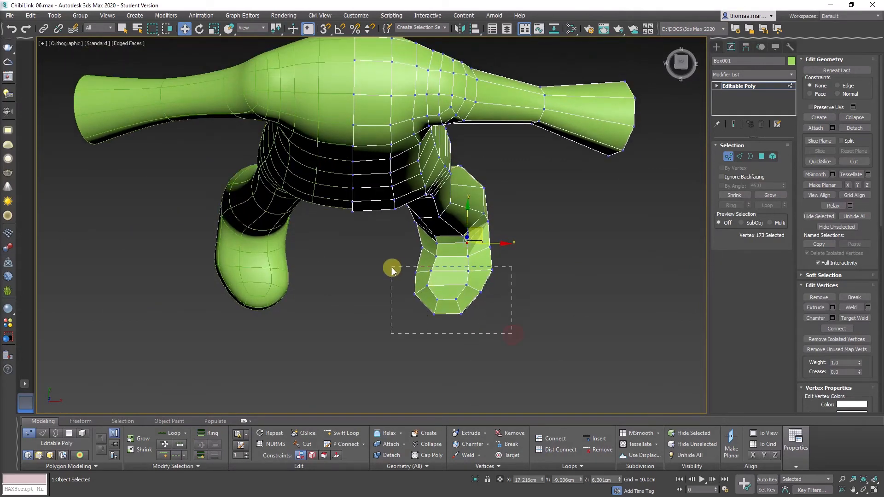
Select the 12 vertices at the front of the toe and try rotating them together
{"action": "left_click_drag", "start_coordinate": [391, 269], "coordinate": [391, 267]}
{"action": "scroll", "coordinate": [446, 281], "scroll_direction": "up", "scroll_amount": 3}
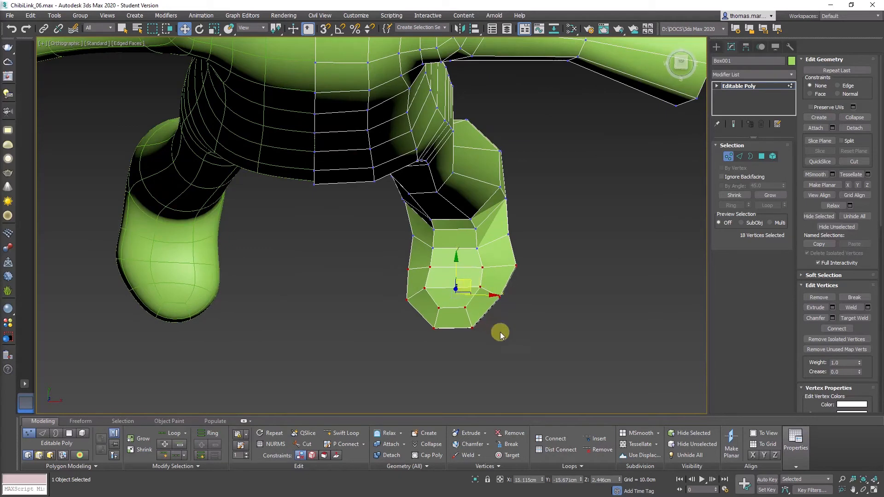
{"action": "key", "text": "e"}
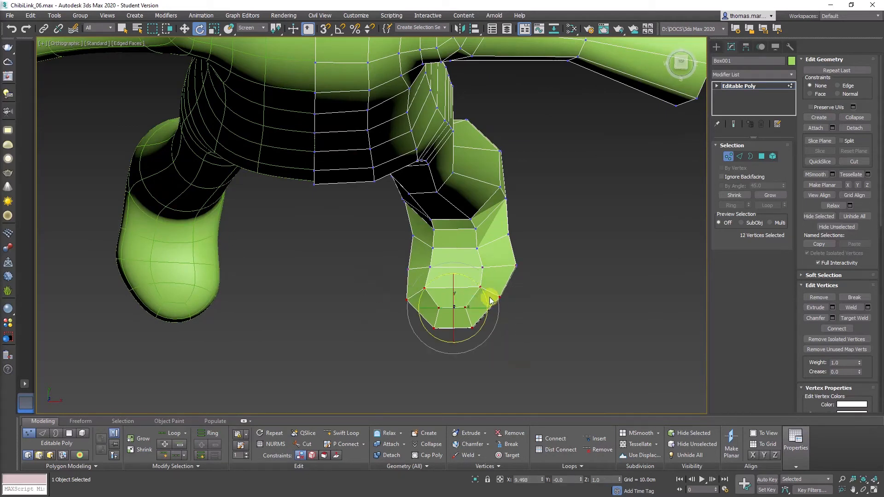
{"action": "left_click_drag", "start_coordinate": [488, 297], "coordinate": [488, 295]}
{"action": "key", "text": "ctrl+z"}
Shift the 12 selected toe vertices outward, away from the body's centre, in the top view
{"action": "middle_click_drag", "start_coordinate": [458, 282], "coordinate": [457, 297]}
{"action": "key", "text": "t"}
{"action": "key", "text": "z"}
{"action": "scroll", "coordinate": [419, 286], "scroll_direction": "down", "scroll_amount": 5}
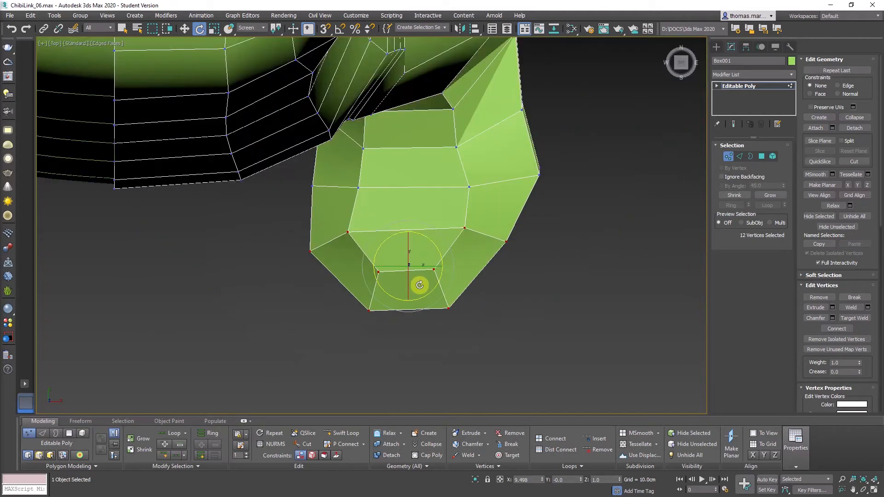
{"action": "key", "text": "w"}
{"action": "left_click_drag", "start_coordinate": [423, 254], "coordinate": [435, 254]}
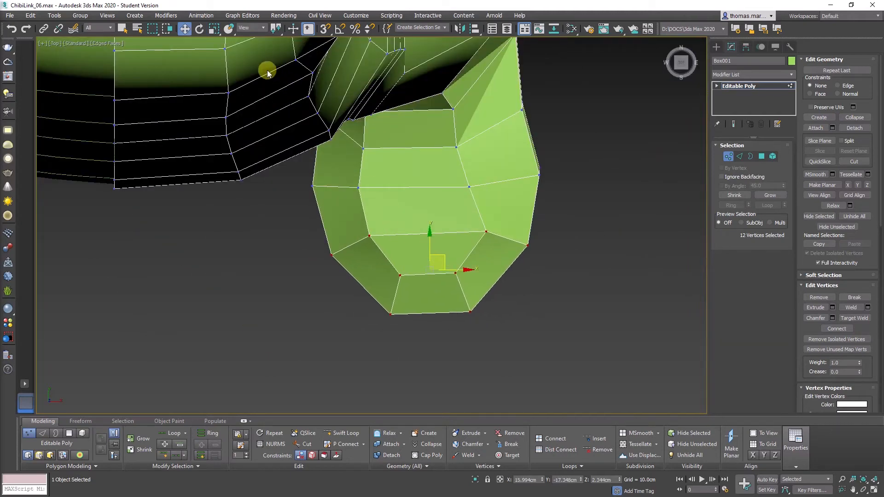
Rotate the selected toe vertices slightly in the top view to adjust the foot's direction
{"action": "key", "text": "e"}
{"action": "middle_click_drag", "start_coordinate": [423, 196], "coordinate": [395, 199]}
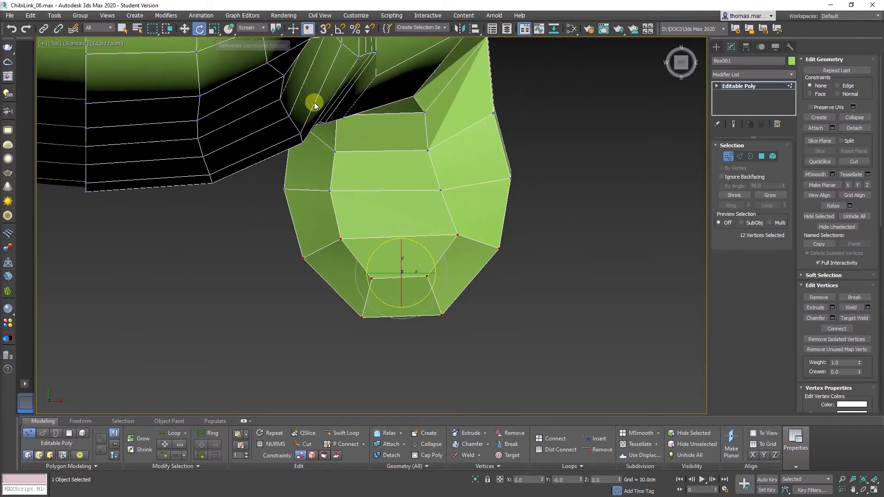
{"action": "middle_click_drag", "start_coordinate": [426, 250], "coordinate": [392, 255], "text": "alt"}
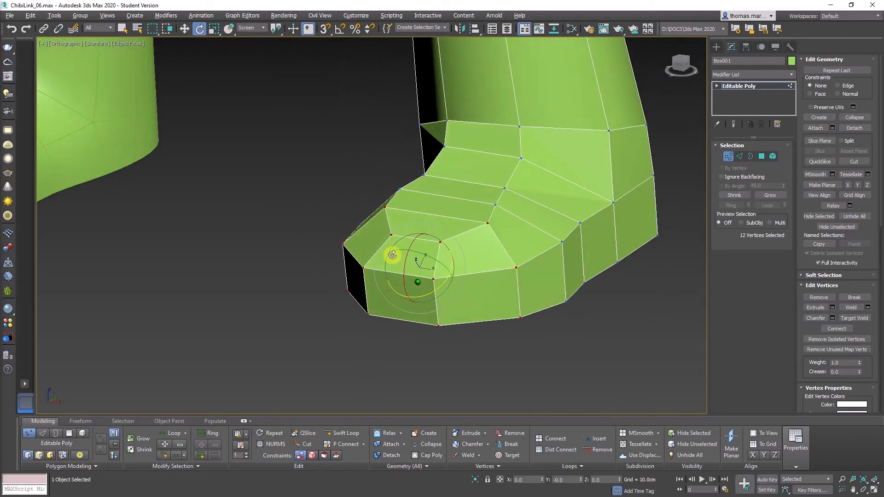
{"action": "middle_click_drag", "start_coordinate": [480, 297], "coordinate": [436, 286], "text": "alt"}
{"action": "key", "text": "t"}
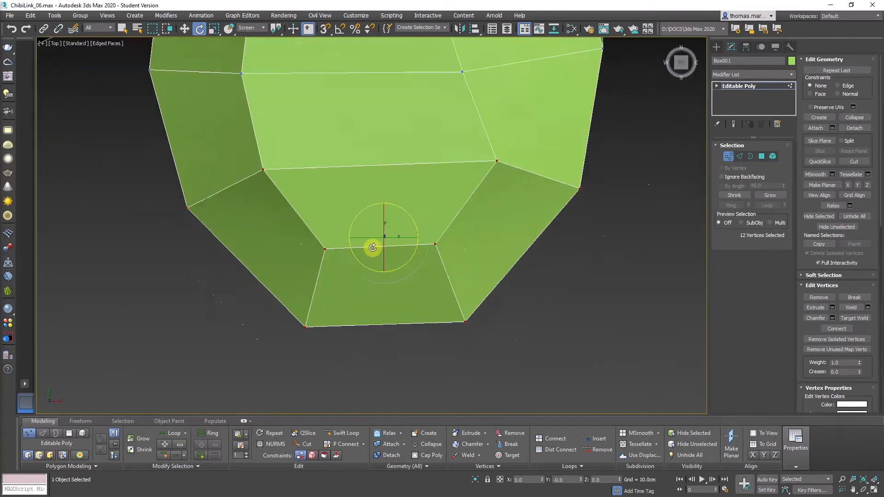
{"action": "middle_click_drag", "start_coordinate": [372, 248], "coordinate": [395, 324]}
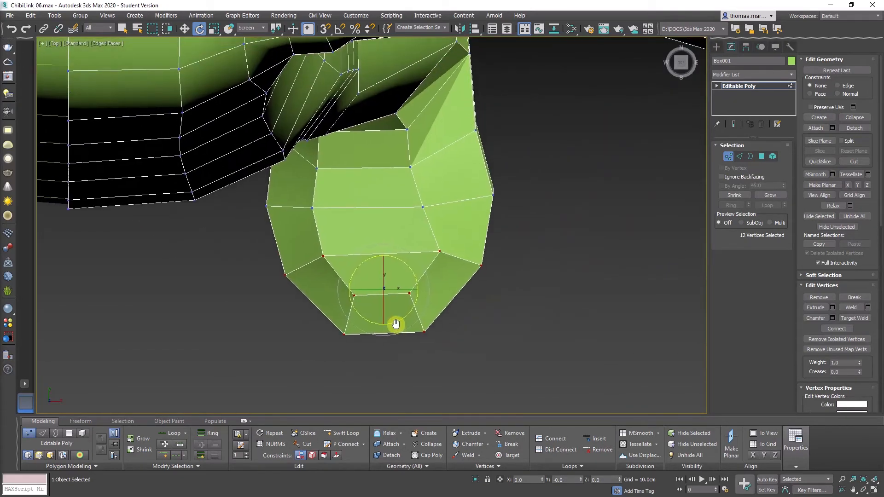
{"action": "left_click_drag", "start_coordinate": [402, 263], "coordinate": [404, 261]}
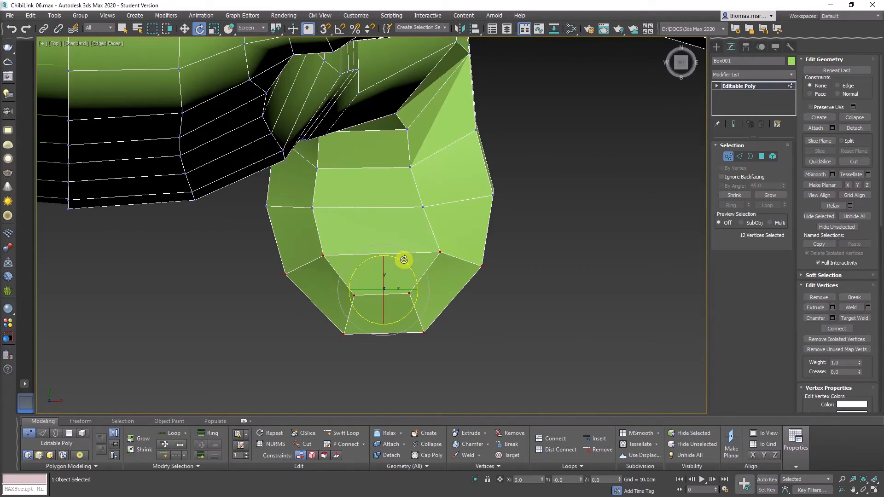
Select the 5-edge loop across the middle of the foot and shift it slightly outward in the top view
{"action": "key", "text": "2"}
{"action": "double_click", "coordinate": [406, 207]}
{"action": "key", "text": "w"}
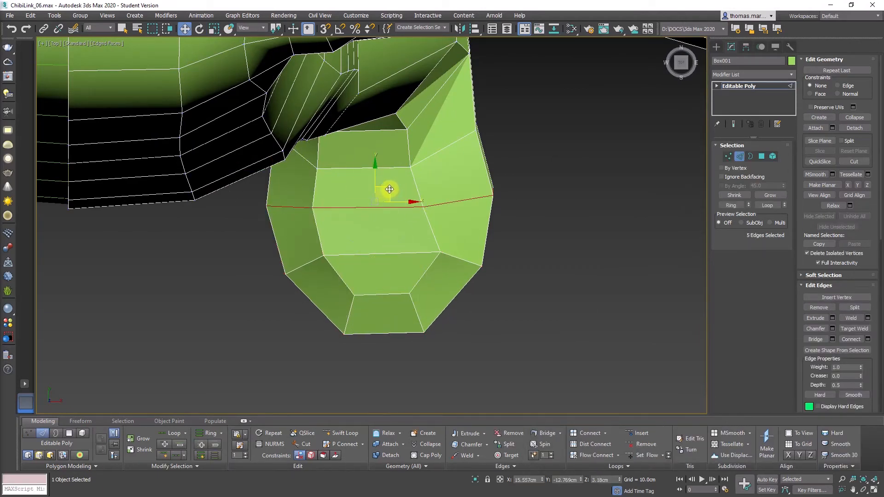
{"action": "left_click_drag", "start_coordinate": [389, 189], "coordinate": [395, 190]}
{"action": "middle_click_drag", "start_coordinate": [395, 191], "coordinate": [386, 274]}
Reposition the outer side vertex and the two vertices on top of the instep to even out the foot's outline from above
{"action": "key", "text": "1"}
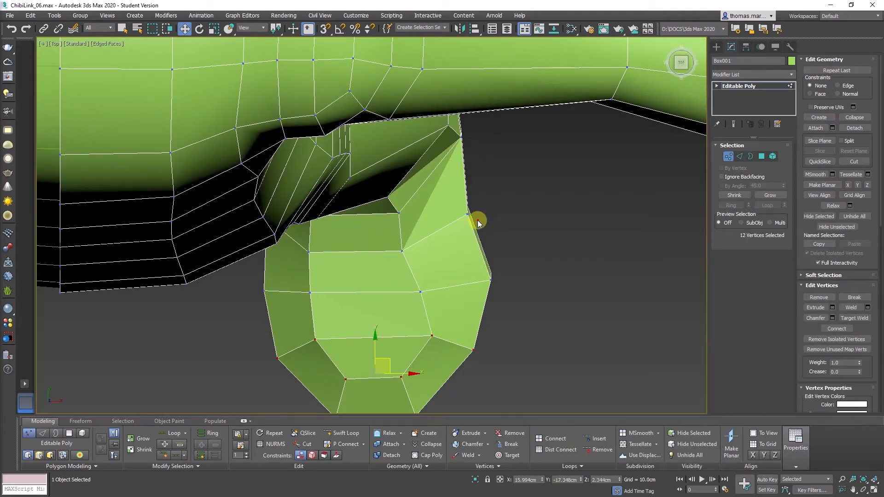
{"action": "left_click_drag", "start_coordinate": [479, 196], "coordinate": [486, 195]}
{"action": "left_click_drag", "start_coordinate": [402, 251], "coordinate": [412, 243]}
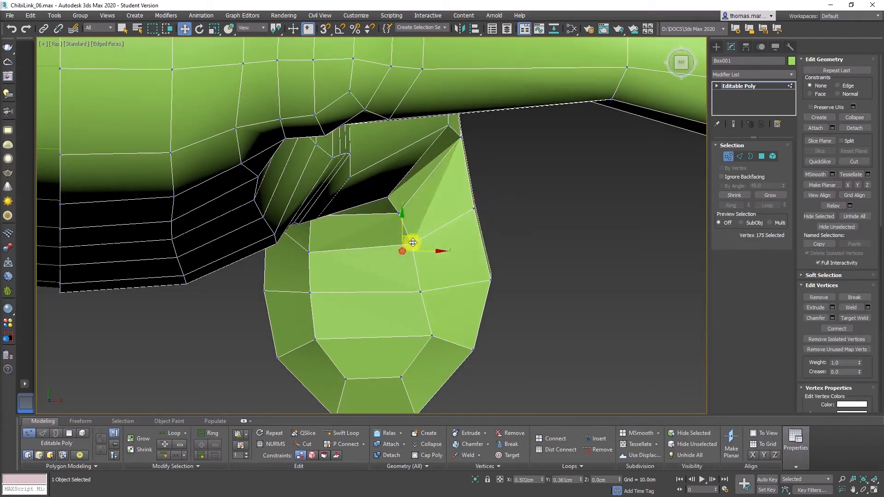
{"action": "left_click_drag", "start_coordinate": [310, 252], "coordinate": [312, 250]}
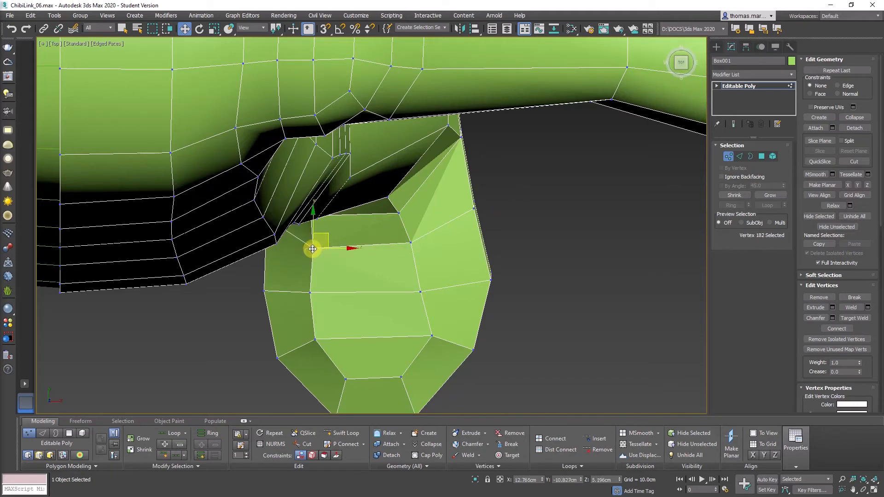
Adjust the inner ankle vertex and raise the two front ankle vertices where the leg meets the instep
{"action": "scroll", "coordinate": [428, 338], "scroll_direction": "down", "scroll_amount": 4}
{"action": "middle_click_drag", "start_coordinate": [428, 339], "coordinate": [426, 278], "text": "alt"}
{"action": "scroll", "coordinate": [431, 310], "scroll_direction": "up", "scroll_amount": 5}
{"action": "middle_click_drag", "start_coordinate": [431, 310], "coordinate": [474, 310], "text": "alt"}
{"action": "scroll", "coordinate": [409, 283], "scroll_direction": "down", "scroll_amount": 3}
{"action": "mouse_move", "coordinate": [409, 283]}
{"action": "middle_mouse_down", "text": "alt"}
{"action": "mouse_move", "coordinate": [440, 285]}
{"action": "mouse_move", "coordinate": [465, 272]}
{"action": "mouse_move", "coordinate": [387, 282]}
{"action": "mouse_move", "coordinate": [461, 286]}
{"action": "mouse_move", "coordinate": [467, 268]}
{"action": "mouse_move", "coordinate": [469, 280]}
{"action": "mouse_move", "coordinate": [405, 277]}
{"action": "middle_mouse_up", "text": "alt"}
{"action": "left_click", "coordinate": [308, 269]}
{"action": "middle_click_drag", "start_coordinate": [336, 282], "coordinate": [336, 319], "text": "alt"}
{"action": "scroll", "coordinate": [339, 260], "scroll_direction": "up", "scroll_amount": 4}
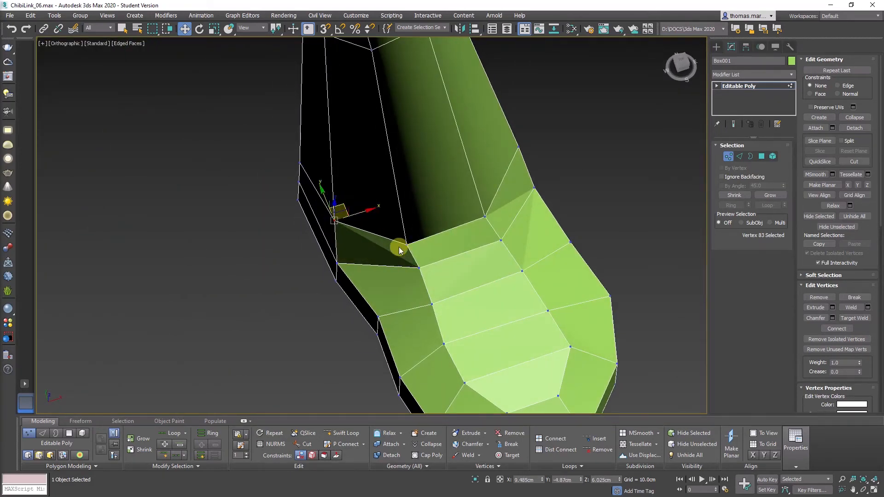
{"action": "left_click_drag", "start_coordinate": [407, 244], "coordinate": [408, 230]}
{"action": "left_click_drag", "start_coordinate": [484, 214], "coordinate": [484, 201]}
Examine the ankle and foot from several angles, including the instep vertex beside the ankle
{"action": "middle_click_drag", "start_coordinate": [513, 256], "coordinate": [411, 199], "text": "alt"}
{"action": "scroll", "coordinate": [412, 209], "scroll_direction": "down", "scroll_amount": 4}
{"action": "scroll", "coordinate": [479, 239], "scroll_direction": "up", "scroll_amount": 4}
{"action": "middle_click_drag", "start_coordinate": [479, 238], "coordinate": [469, 215], "text": "alt"}
{"action": "scroll", "coordinate": [484, 248], "scroll_direction": "down", "scroll_amount": 4}
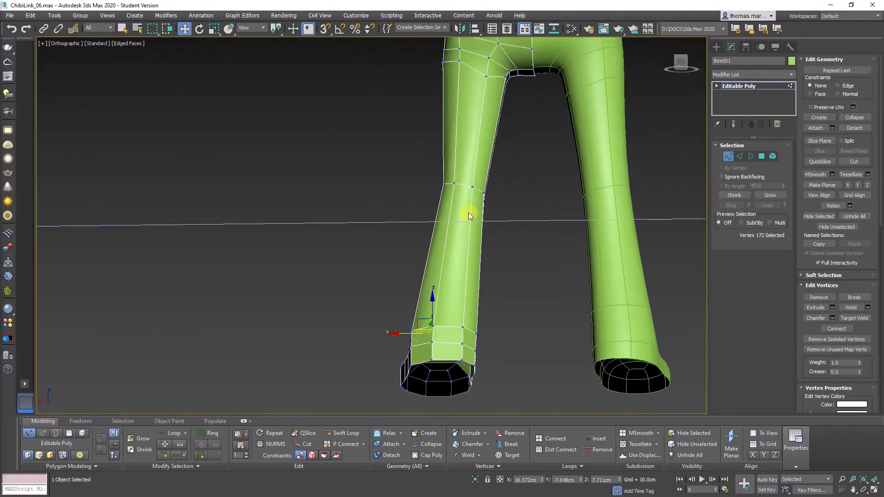
{"action": "middle_click_drag", "start_coordinate": [474, 350], "coordinate": [399, 194], "text": "alt"}
{"action": "scroll", "coordinate": [399, 194], "scroll_direction": "down", "scroll_amount": 4}
{"action": "scroll", "coordinate": [429, 310], "scroll_direction": "up", "scroll_amount": 7}
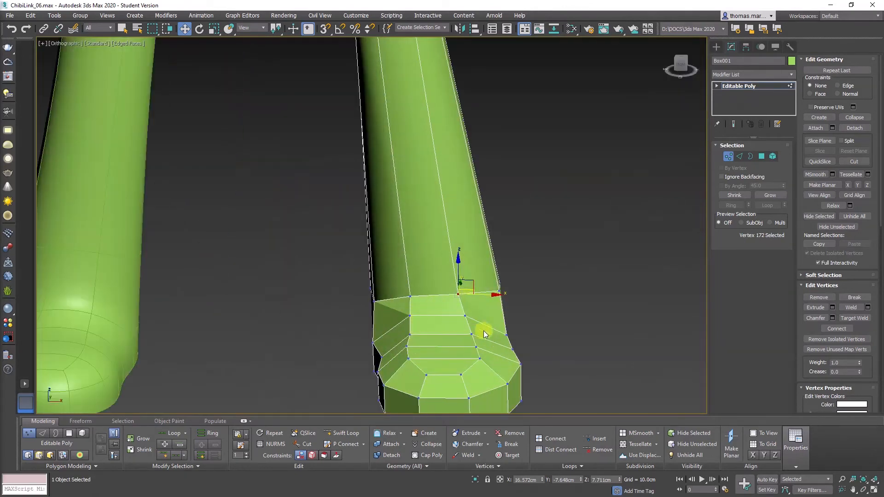
{"action": "left_click", "coordinate": [464, 316]}
{"action": "middle_click_drag", "start_coordinate": [463, 316], "coordinate": [345, 303], "text": "alt"}
{"action": "scroll", "coordinate": [462, 290], "scroll_direction": "up", "scroll_amount": 3}
{"action": "middle_click_drag", "start_coordinate": [461, 289], "coordinate": [407, 252], "text": "alt"}
Select the ring of edges starting from the edge at the outer instep and check how far it runs over the body
{"action": "key", "text": "2"}
{"action": "left_click", "coordinate": [447, 247]}
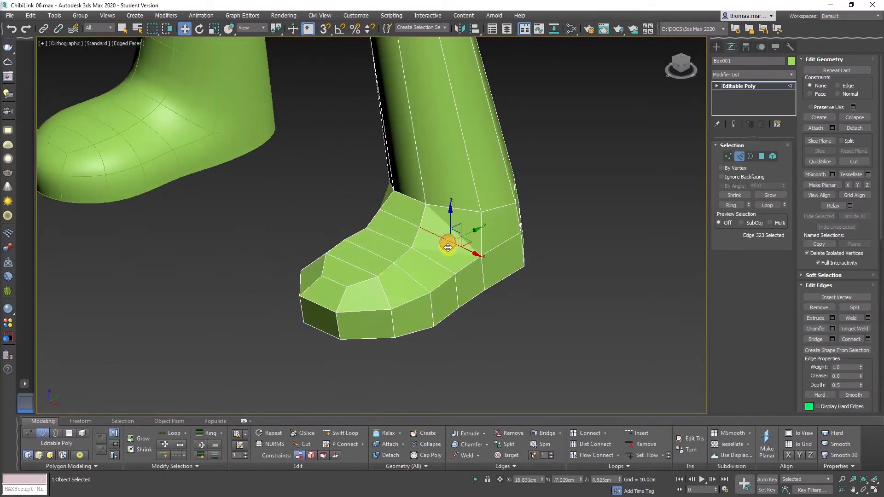
{"action": "left_click", "coordinate": [731, 206]}
{"action": "middle_click_drag", "start_coordinate": [530, 249], "coordinate": [457, 264], "text": "alt"}
{"action": "middle_click_drag", "start_coordinate": [383, 179], "coordinate": [388, 201]}
{"action": "scroll", "coordinate": [392, 205], "scroll_direction": "down", "scroll_amount": 4}
{"action": "middle_click_drag", "start_coordinate": [416, 302], "coordinate": [399, 279], "text": "alt"}
{"action": "middle_click_drag", "start_coordinate": [366, 162], "coordinate": [364, 299]}
{"action": "scroll", "coordinate": [361, 278], "scroll_direction": "down", "scroll_amount": 5}
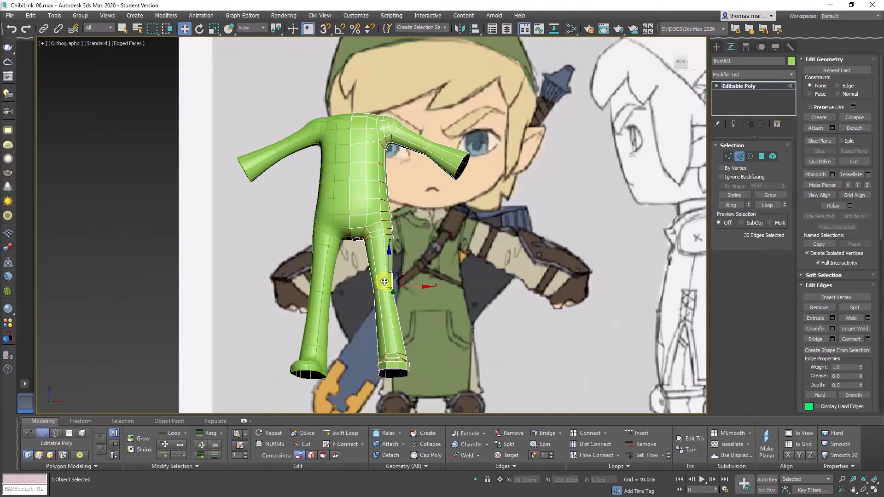
Limit the ring selection to 14 edges on the leg and foot and insert an edge loop through them with Flow Connect
{"action": "scroll", "coordinate": [384, 282], "scroll_direction": "up", "scroll_amount": 4}
{"action": "middle_click_drag", "start_coordinate": [390, 333], "coordinate": [369, 171]}
{"action": "scroll", "coordinate": [369, 171], "scroll_direction": "down", "scroll_amount": 2}
{"action": "scroll", "coordinate": [367, 243], "scroll_direction": "up", "scroll_amount": 2}
{"action": "middle_click_drag", "start_coordinate": [367, 240], "coordinate": [361, 222], "text": "alt"}
{"action": "scroll", "coordinate": [347, 239], "scroll_direction": "down", "scroll_amount": 5}
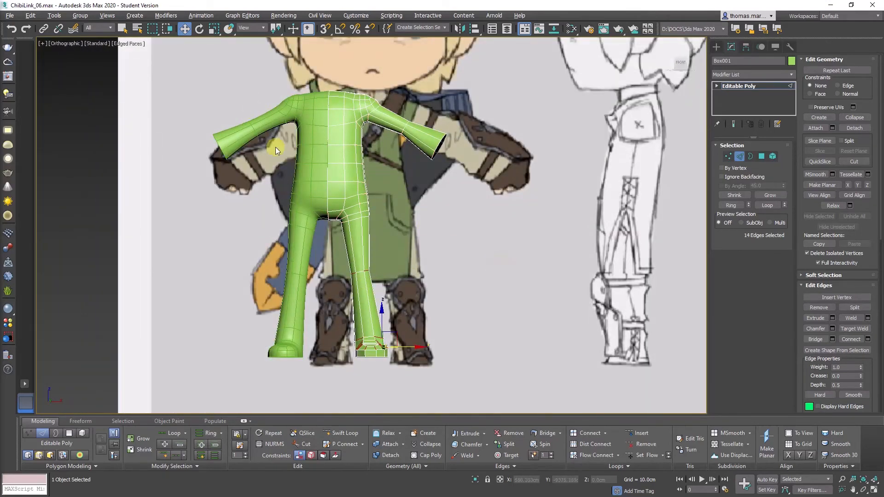
{"action": "scroll", "coordinate": [375, 341], "scroll_direction": "up", "scroll_amount": 5}
{"action": "middle_click_drag", "start_coordinate": [374, 341], "coordinate": [348, 251], "text": "alt"}
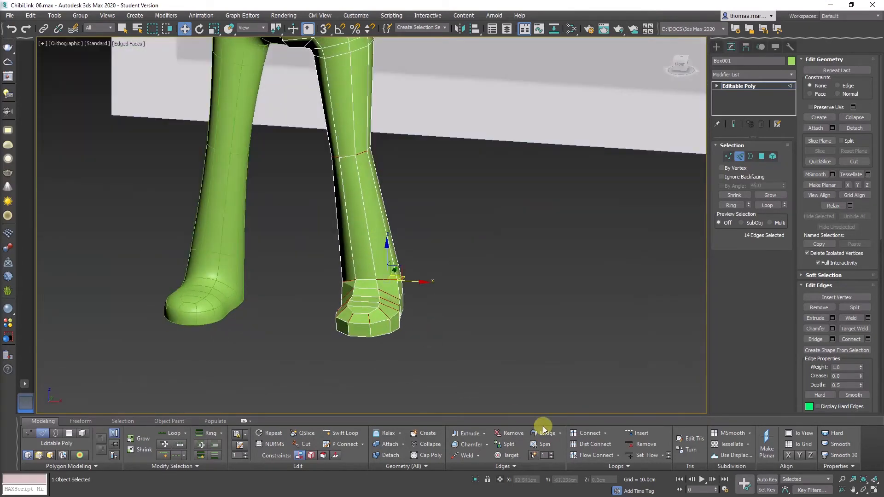
{"action": "left_click", "coordinate": [604, 456]}
{"action": "middle_click_drag", "start_coordinate": [374, 303], "coordinate": [339, 294], "text": "alt"}
{"action": "scroll", "coordinate": [401, 315], "scroll_direction": "up", "scroll_amount": 3}
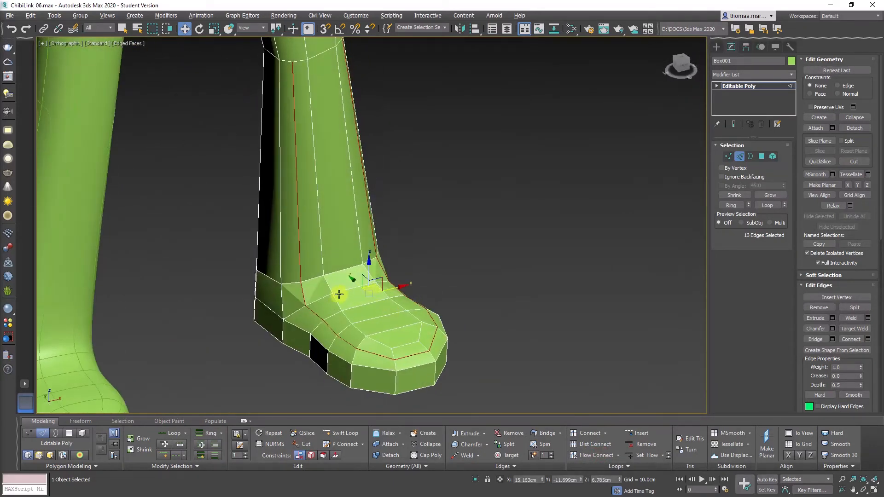
Apply Set Flow to the 10-edge ring around the ankle, and again to only its two front edges
{"action": "left_click", "coordinate": [329, 289]}
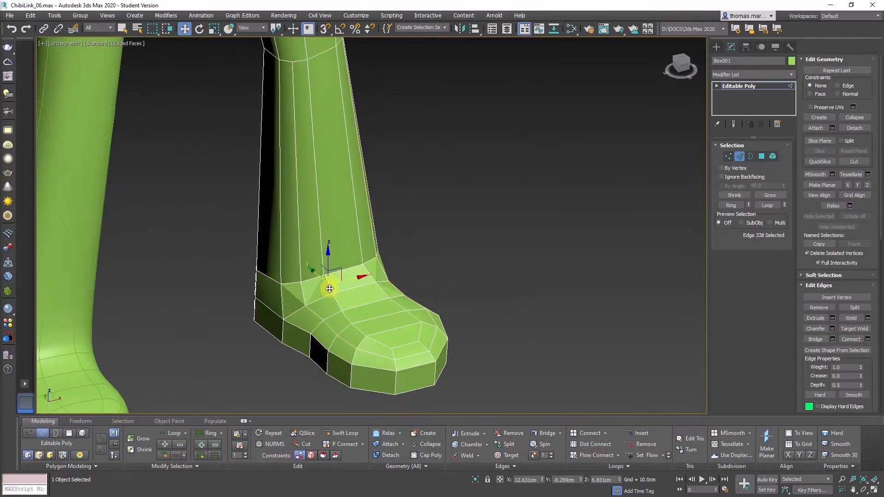
{"action": "left_click", "coordinate": [731, 205]}
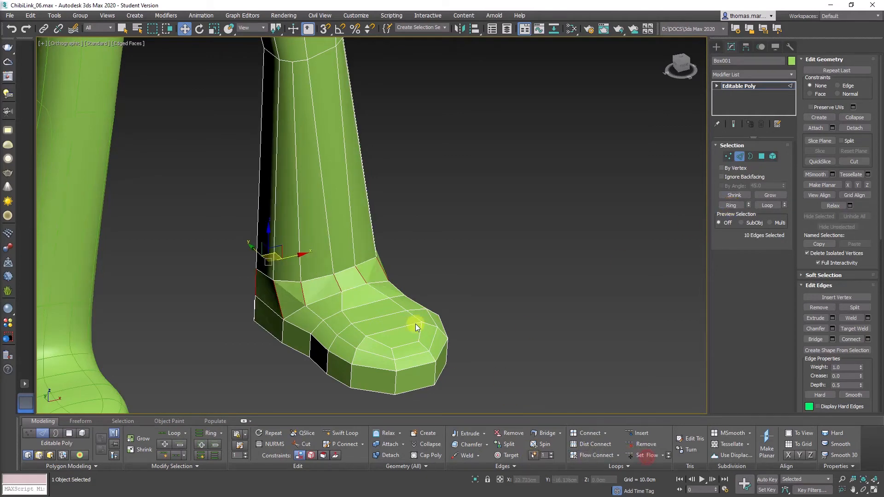
{"action": "middle_click_drag", "start_coordinate": [414, 323], "coordinate": [334, 295], "text": "alt"}
{"action": "left_click", "coordinate": [339, 280]}
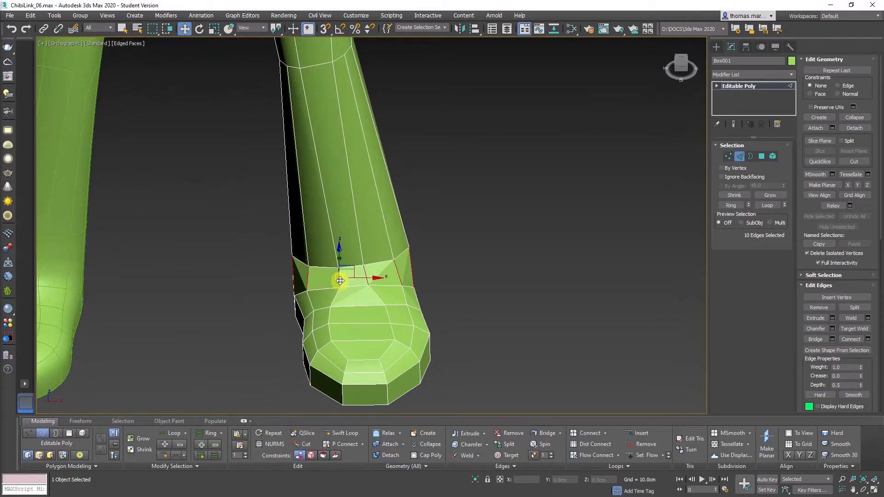
{"action": "left_click", "coordinate": [367, 278], "text": "ctrl"}
{"action": "left_click", "coordinate": [634, 459]}
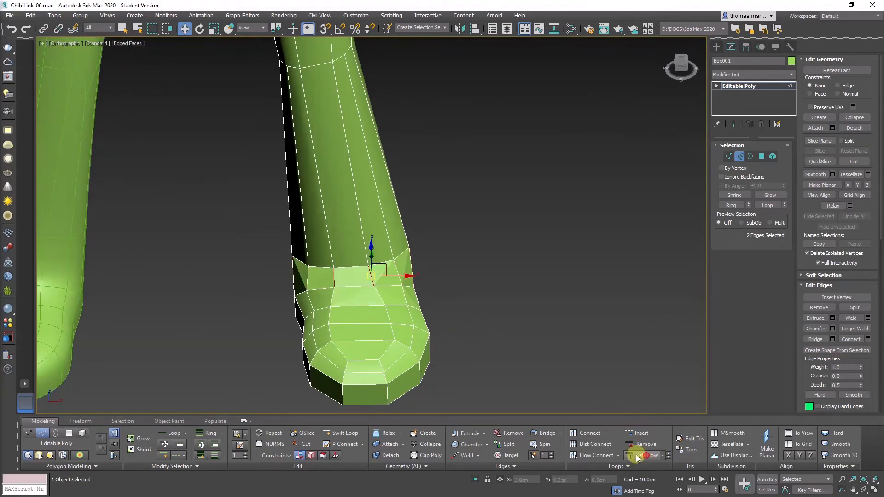
Move the lower vertices at the back of the heel slightly forward in the side view
{"action": "middle_click_drag", "start_coordinate": [370, 305], "coordinate": [251, 270], "text": "alt"}
{"action": "middle_click_drag", "start_coordinate": [447, 323], "coordinate": [410, 320]}
{"action": "key", "text": "1"}
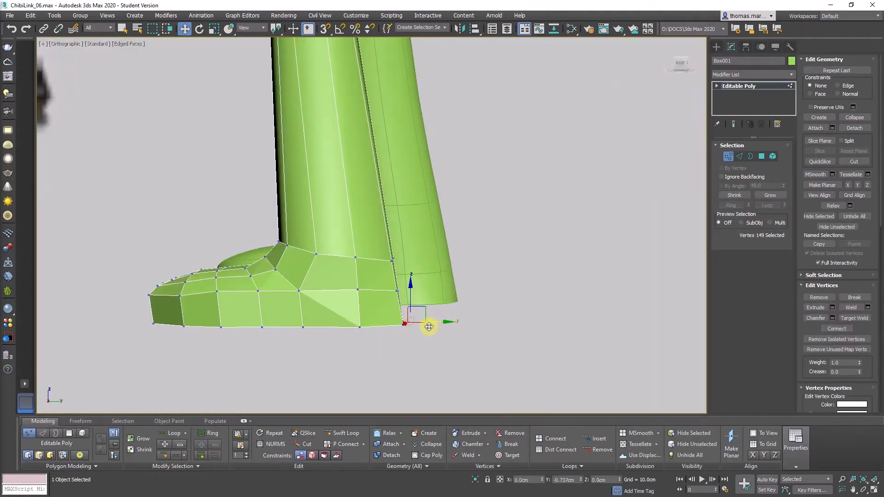
{"action": "scroll", "coordinate": [429, 327], "scroll_direction": "up", "scroll_amount": 2}
{"action": "left_click", "coordinate": [395, 322]}
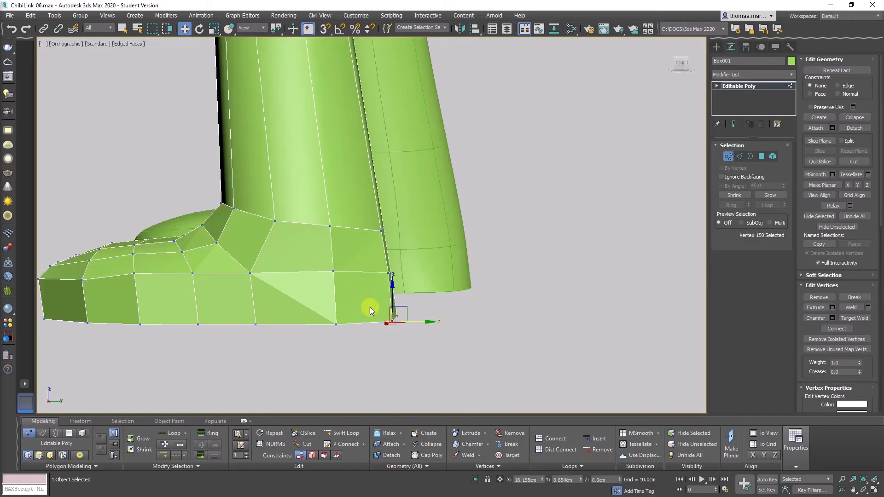
Reposition the vertices at the inner corner of the heel from behind to round its outline
{"action": "middle_click_drag", "start_coordinate": [369, 308], "coordinate": [449, 341], "text": "alt"}
{"action": "left_click_drag", "start_coordinate": [431, 352], "coordinate": [417, 343]}
{"action": "left_click", "coordinate": [376, 302]}
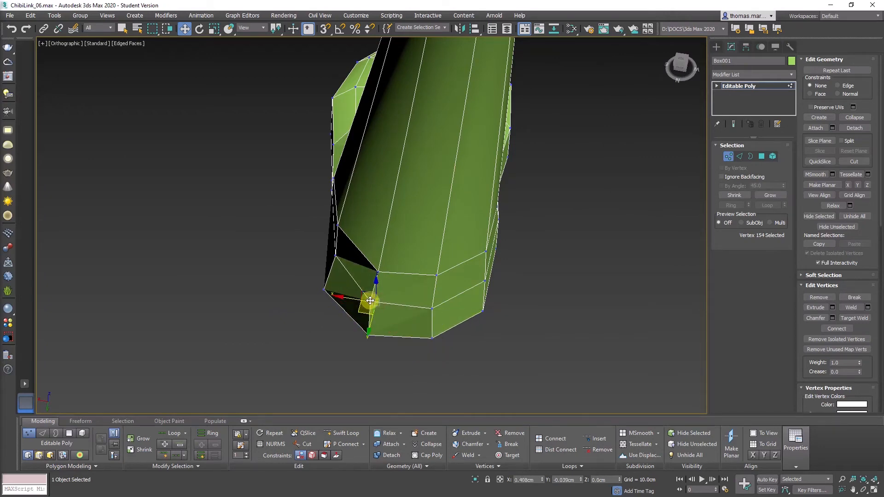
{"action": "left_click", "coordinate": [333, 253]}
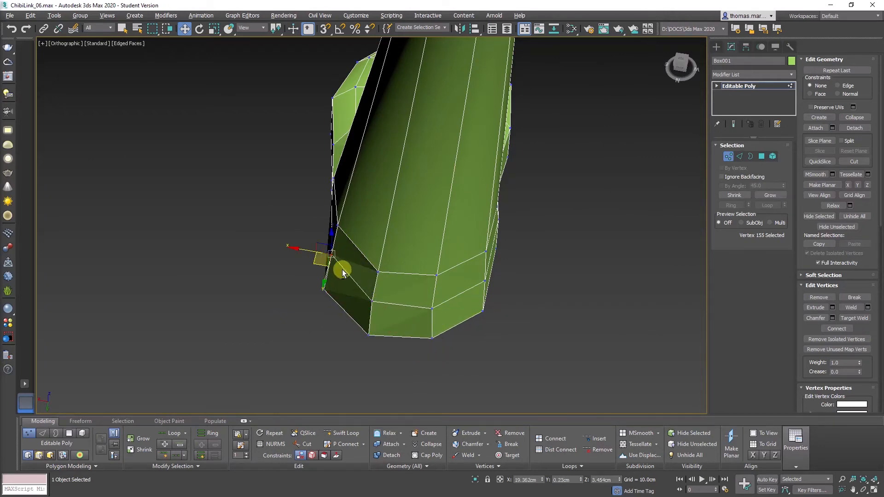
Adjust the vertex on the inner side of the ankle and the edge low on the foot's inner side
{"action": "middle_click_drag", "start_coordinate": [342, 270], "coordinate": [416, 278], "text": "alt"}
{"action": "scroll", "coordinate": [367, 281], "scroll_direction": "down", "scroll_amount": 3}
{"action": "scroll", "coordinate": [371, 244], "scroll_direction": "up", "scroll_amount": 3}
{"action": "scroll", "coordinate": [286, 256], "scroll_direction": "up", "scroll_amount": 1}
{"action": "middle_click_drag", "start_coordinate": [286, 256], "coordinate": [414, 373]}
{"action": "scroll", "coordinate": [345, 297], "scroll_direction": "up", "scroll_amount": 2}
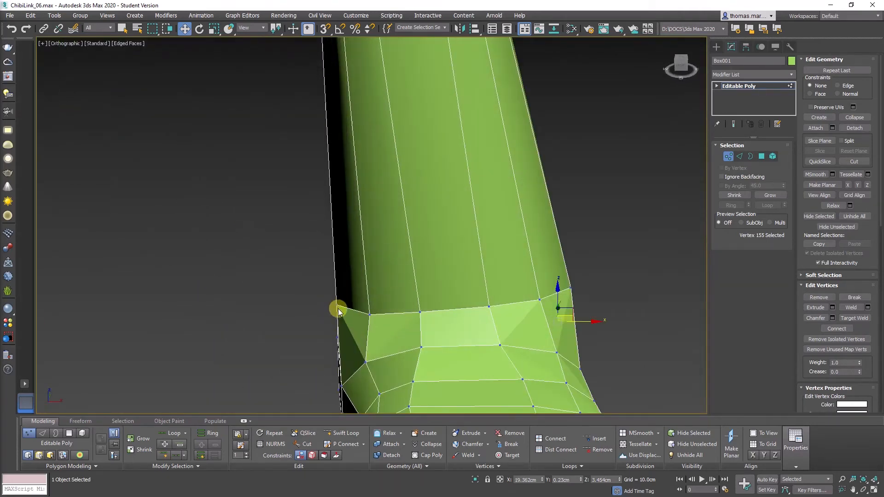
{"action": "left_click", "coordinate": [337, 308]}
{"action": "middle_click_drag", "start_coordinate": [345, 305], "coordinate": [378, 293], "text": "alt"}
{"action": "scroll", "coordinate": [375, 303], "scroll_direction": "down", "scroll_amount": 2}
{"action": "scroll", "coordinate": [356, 243], "scroll_direction": "up", "scroll_amount": 2}
{"action": "key", "text": "2"}
{"action": "left_click", "coordinate": [359, 251]}
{"action": "scroll", "coordinate": [427, 270], "scroll_direction": "down", "scroll_amount": 3}
{"action": "mouse_move", "coordinate": [378, 293]}
{"action": "middle_mouse_down", "text": "alt"}
{"action": "mouse_move", "coordinate": [438, 284]}
{"action": "mouse_move", "coordinate": [366, 294]}
{"action": "mouse_move", "coordinate": [383, 334]}
{"action": "mouse_move", "coordinate": [370, 302]}
{"action": "mouse_move", "coordinate": [294, 275]}
{"action": "mouse_move", "coordinate": [283, 261]}
{"action": "mouse_move", "coordinate": [325, 290]}
{"action": "mouse_move", "coordinate": [375, 292]}
{"action": "mouse_move", "coordinate": [368, 282]}
{"action": "middle_mouse_up", "text": "alt"}
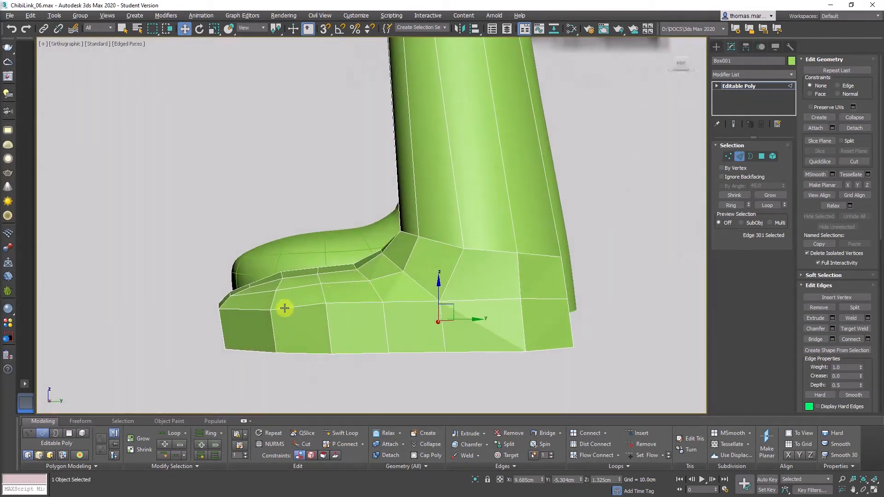
Reposition the upper toe vertices slightly in the side view to smooth the toe's top profile
{"action": "scroll", "coordinate": [340, 288], "scroll_direction": "down", "scroll_amount": 2}
{"action": "middle_click_drag", "start_coordinate": [284, 308], "coordinate": [334, 291]}
{"action": "scroll", "coordinate": [339, 288], "scroll_direction": "up", "scroll_amount": 5}
{"action": "key", "text": "1"}
{"action": "left_click_drag", "start_coordinate": [316, 263], "coordinate": [318, 266]}
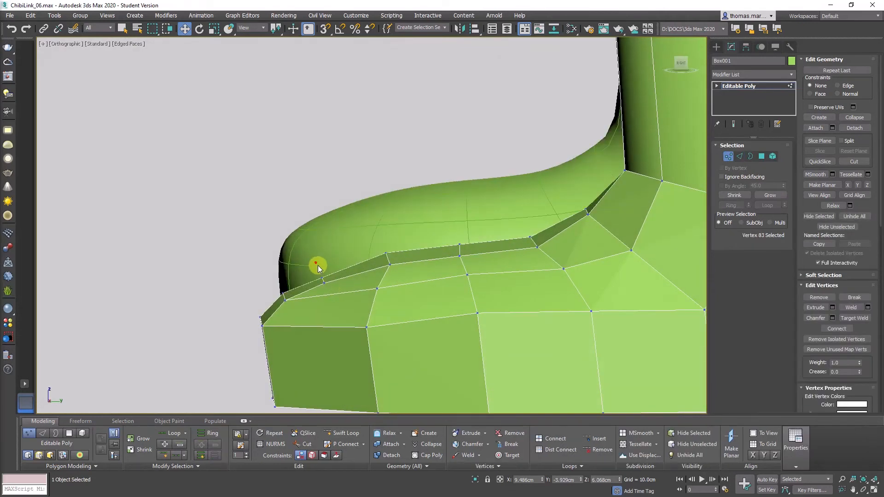
{"action": "middle_click_drag", "start_coordinate": [339, 297], "coordinate": [342, 289], "text": "alt"}
{"action": "left_click_drag", "start_coordinate": [348, 273], "coordinate": [341, 264]}
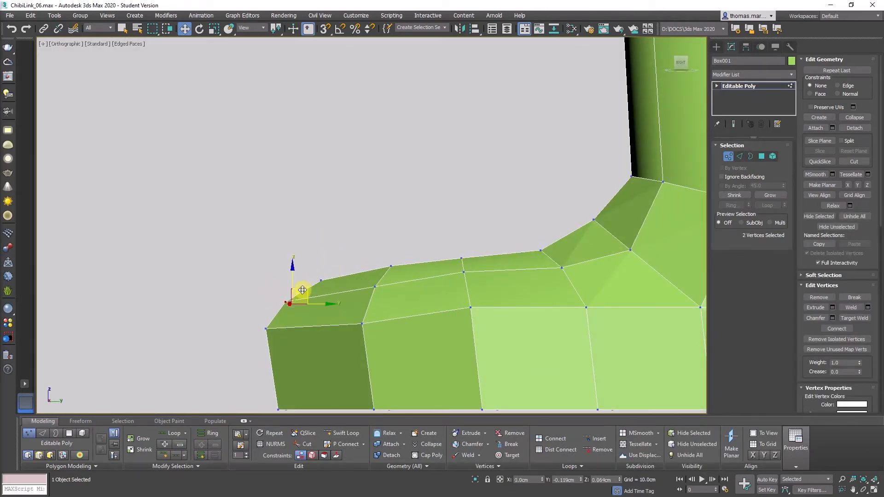
Select the 9-edge loop around the side and front of the foot and apply Set Flow to it
{"action": "middle_click_drag", "start_coordinate": [310, 338], "coordinate": [270, 305]}
{"action": "scroll", "coordinate": [271, 306], "scroll_direction": "down", "scroll_amount": 5}
{"action": "middle_click_drag", "start_coordinate": [337, 292], "coordinate": [340, 300], "text": "alt"}
{"action": "key", "text": "2"}
{"action": "double_click", "coordinate": [372, 292]}
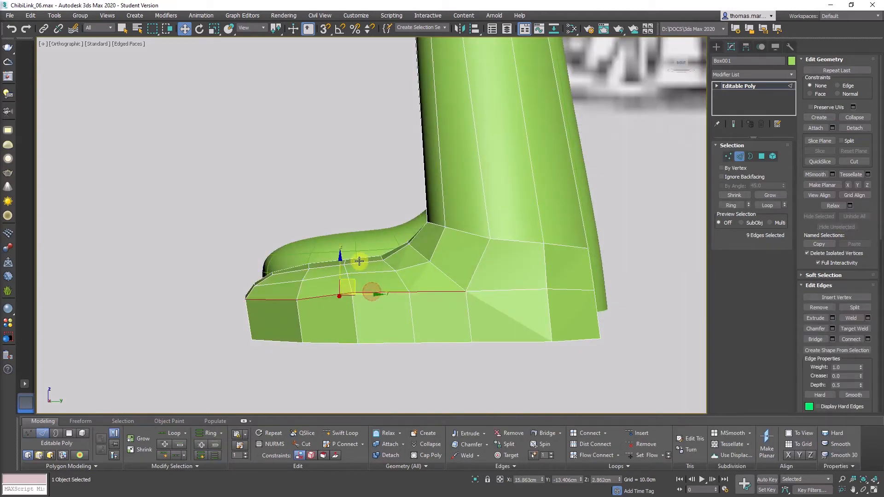
{"action": "left_click", "coordinate": [524, 288], "text": "ctrl"}
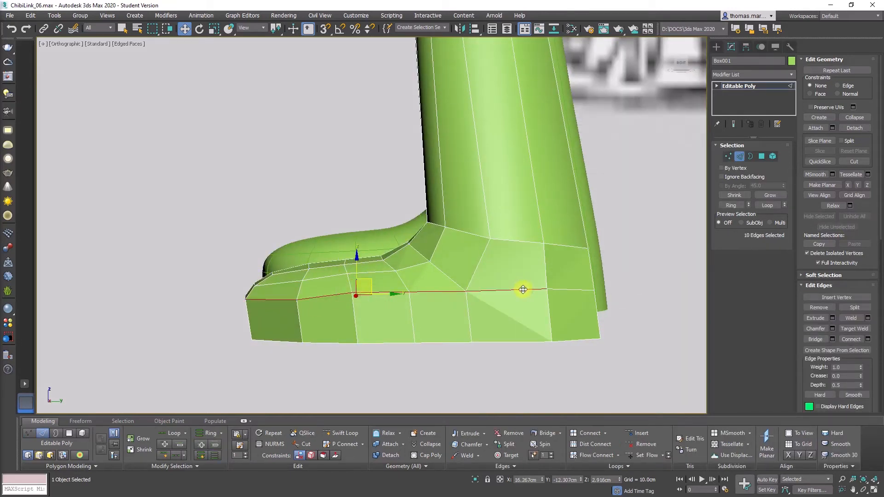
{"action": "left_click", "coordinate": [523, 289], "text": "alt"}
{"action": "left_click", "coordinate": [645, 456]}
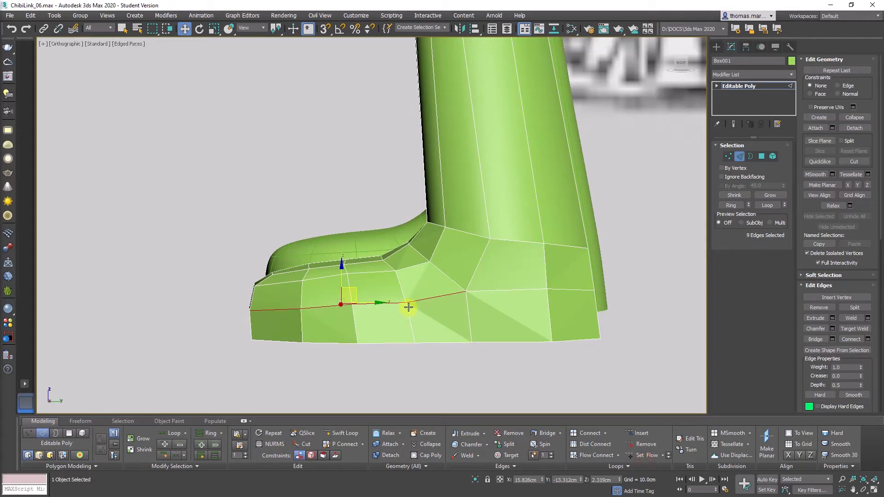
Lower the selected foot loop by about 0.2 cm and the three edges around the heel by about 0.5 cm
{"action": "left_click_drag", "start_coordinate": [338, 270], "coordinate": [339, 276]}
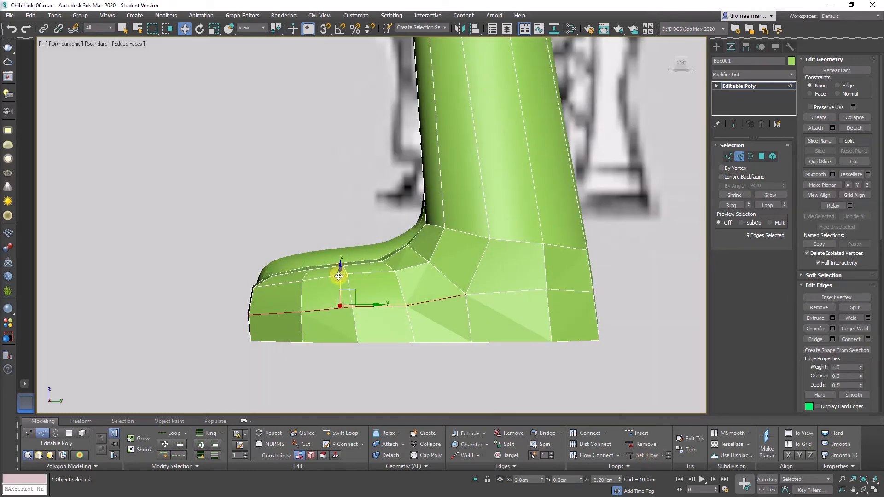
{"action": "double_click", "coordinate": [575, 292]}
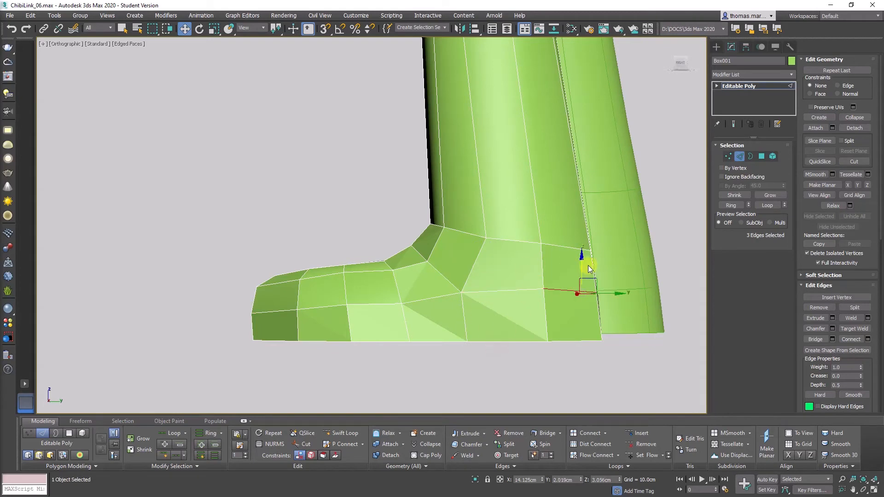
{"action": "left_click_drag", "start_coordinate": [588, 266], "coordinate": [585, 271]}
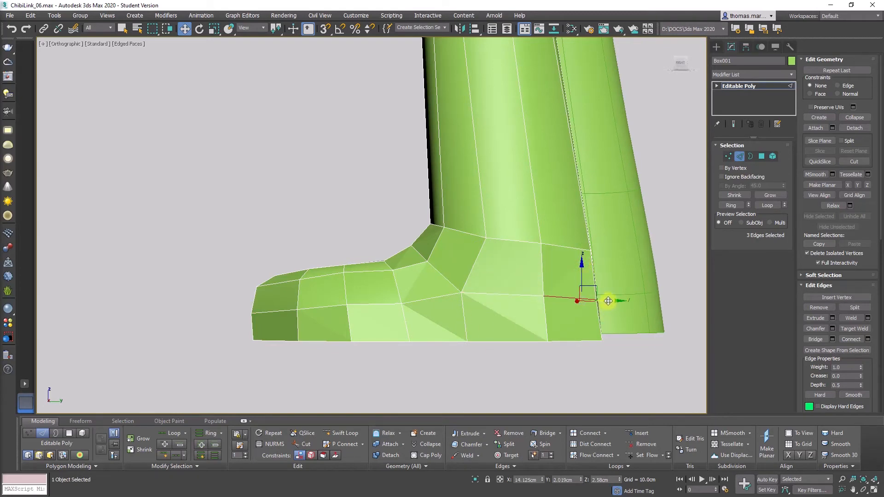
Reposition the vertices along the inner side of the instep and ankle to smooth the foot's inner contour
{"action": "scroll", "coordinate": [614, 300], "scroll_direction": "down", "scroll_amount": 3}
{"action": "mouse_move", "coordinate": [458, 280]}
{"action": "middle_mouse_down", "text": "alt"}
{"action": "mouse_move", "coordinate": [519, 300]}
{"action": "mouse_move", "coordinate": [406, 284]}
{"action": "mouse_move", "coordinate": [451, 293]}
{"action": "middle_mouse_up", "text": "alt"}
{"action": "scroll", "coordinate": [406, 284], "scroll_direction": "up", "scroll_amount": 3}
{"action": "middle_click_drag", "start_coordinate": [372, 239], "coordinate": [347, 268], "text": "alt"}
{"action": "key", "text": "1"}
{"action": "left_click", "coordinate": [326, 243]}
{"action": "left_click_drag", "start_coordinate": [342, 226], "coordinate": [349, 223]}
{"action": "left_click", "coordinate": [355, 254]}
{"action": "left_click", "coordinate": [317, 229]}
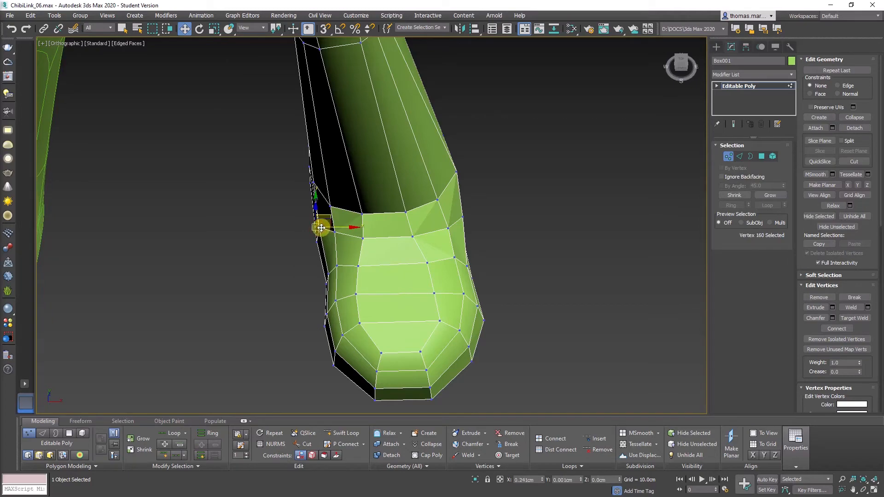
Shift the two upright edges at the inner side of the heel slightly toward the toe
{"action": "middle_click_drag", "start_coordinate": [325, 227], "coordinate": [223, 244], "text": "alt"}
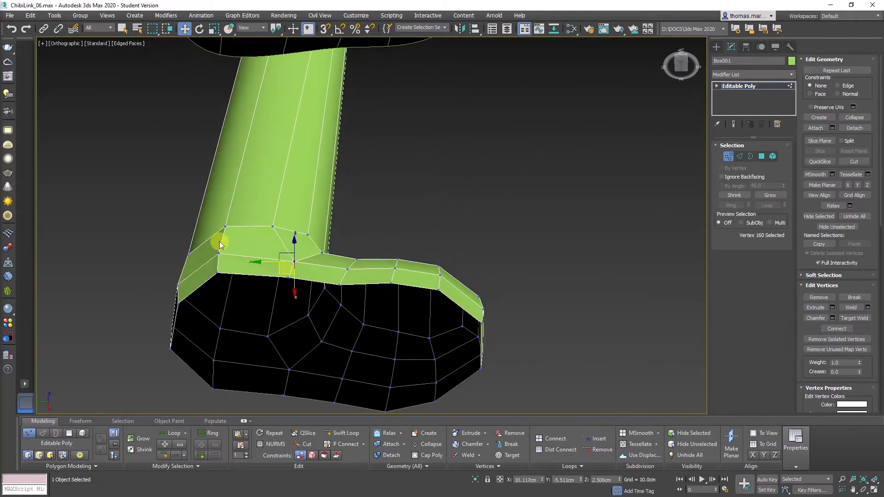
{"action": "key", "text": "2"}
{"action": "left_click", "coordinate": [218, 261]}
{"action": "left_click_drag", "start_coordinate": [203, 253], "coordinate": [208, 253]}
{"action": "middle_click_drag", "start_coordinate": [209, 253], "coordinate": [648, 310], "text": "alt"}
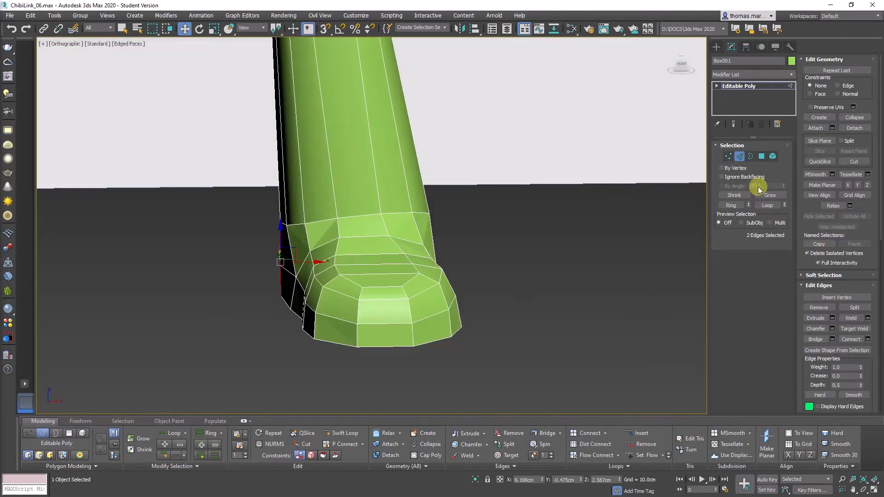
Select all the body's polygons, clear their smoothing groups and assign them all to smoothing group 1
{"action": "left_click", "coordinate": [761, 157]}
{"action": "key", "text": "ctrl+a"}
{"action": "left_click_drag", "start_coordinate": [800, 389], "coordinate": [766, 155]}
{"action": "left_click", "coordinate": [852, 261]}
{"action": "left_click", "coordinate": [808, 223]}
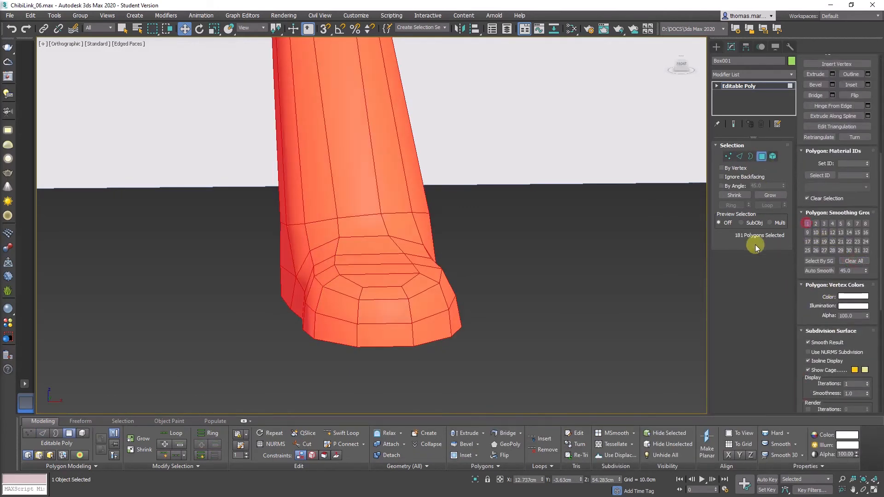
Select two upright edges at the ankle of the base mesh leg and extend the selection to their full edge ring
{"action": "middle_click_drag", "start_coordinate": [394, 286], "coordinate": [504, 293], "text": "alt"}
{"action": "scroll", "coordinate": [405, 289], "scroll_direction": "down", "scroll_amount": 3}
{"action": "key", "text": "2"}
{"action": "left_click", "coordinate": [412, 282]}
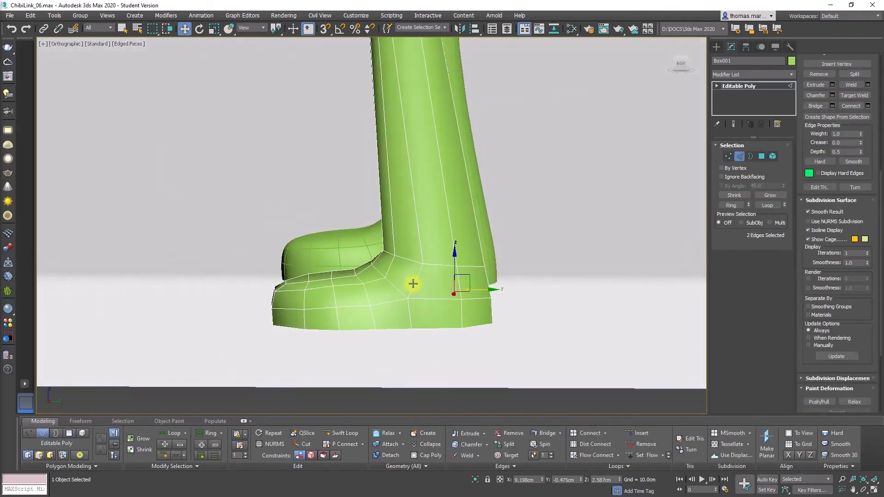
{"action": "scroll", "coordinate": [416, 286], "scroll_direction": "up", "scroll_amount": 4}
{"action": "scroll", "coordinate": [416, 285], "scroll_direction": "down", "scroll_amount": 3}
{"action": "middle_click_drag", "start_coordinate": [418, 279], "coordinate": [414, 310], "text": "alt"}
{"action": "scroll", "coordinate": [414, 305], "scroll_direction": "up", "scroll_amount": 4}
{"action": "left_click", "coordinate": [365, 295], "text": "ctrl"}
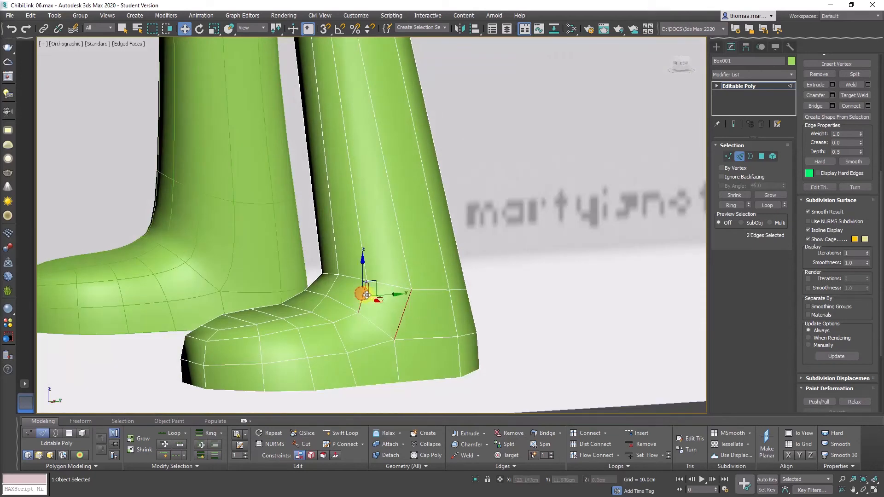
{"action": "mouse_move", "coordinate": [417, 301]}
{"action": "middle_mouse_down", "text": "alt"}
{"action": "mouse_move", "coordinate": [394, 303]}
{"action": "mouse_move", "coordinate": [407, 301]}
{"action": "middle_mouse_up", "text": "alt"}
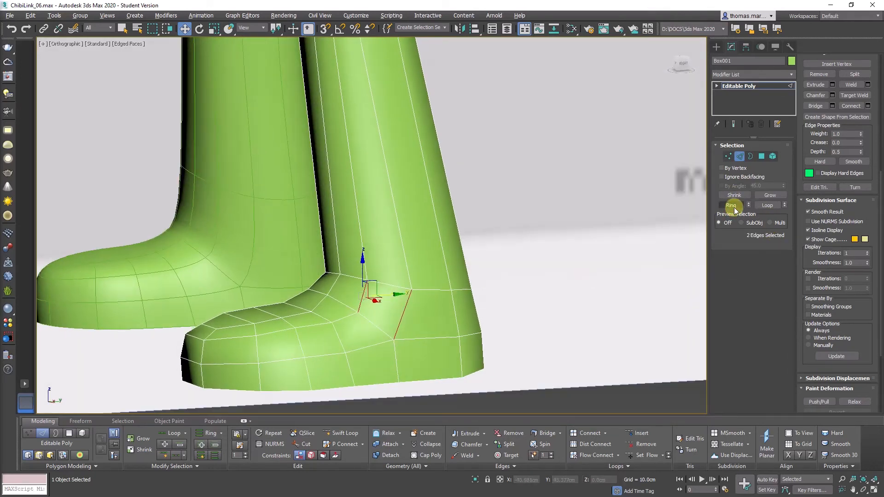
{"action": "left_click", "coordinate": [732, 206]}
Slice a new edge loop across the leg just above the knee loop with QuickSlice, parallel to that loop
{"action": "middle_click_drag", "start_coordinate": [343, 310], "coordinate": [339, 279], "text": "alt"}
{"action": "middle_click_drag", "start_coordinate": [479, 253], "coordinate": [356, 227], "text": "alt"}
{"action": "scroll", "coordinate": [353, 245], "scroll_direction": "up", "scroll_amount": 3}
{"action": "scroll", "coordinate": [353, 225], "scroll_direction": "up", "scroll_amount": 3}
{"action": "middle_click_drag", "start_coordinate": [356, 228], "coordinate": [368, 250]}
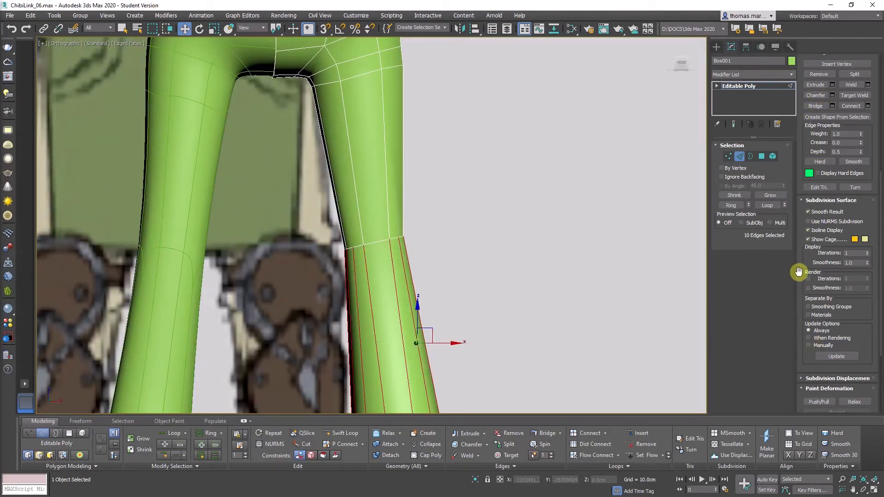
{"action": "mouse_move", "coordinate": [799, 271]}
{"action": "left_mouse_down"}
{"action": "mouse_move", "coordinate": [793, 144]}
{"action": "mouse_move", "coordinate": [811, 210]}
{"action": "left_mouse_up"}
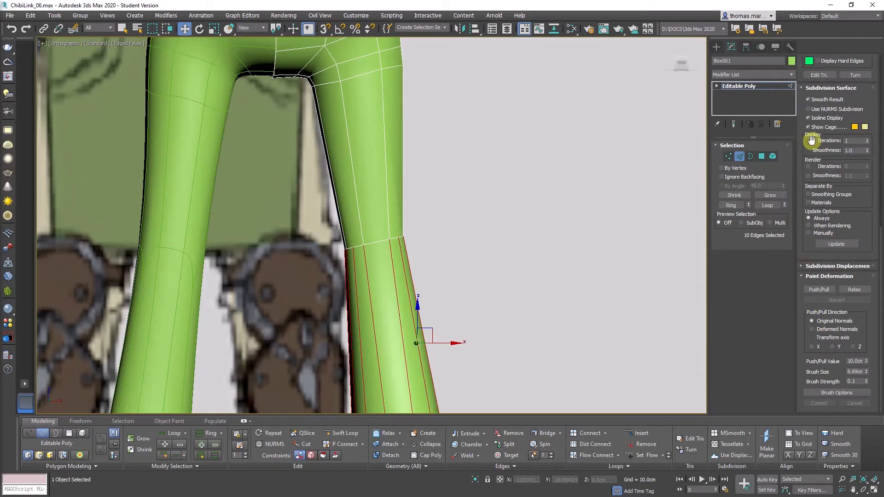
{"action": "left_click_drag", "start_coordinate": [806, 118], "coordinate": [807, 235]}
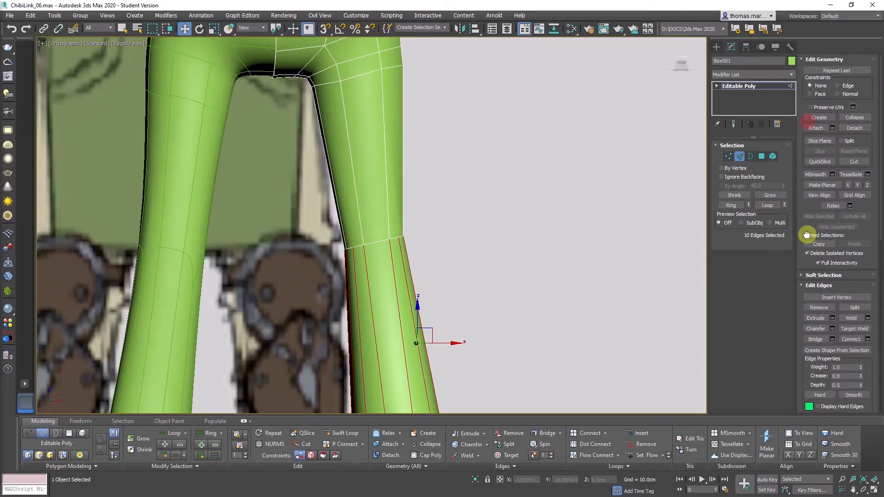
{"action": "left_click", "coordinate": [819, 162]}
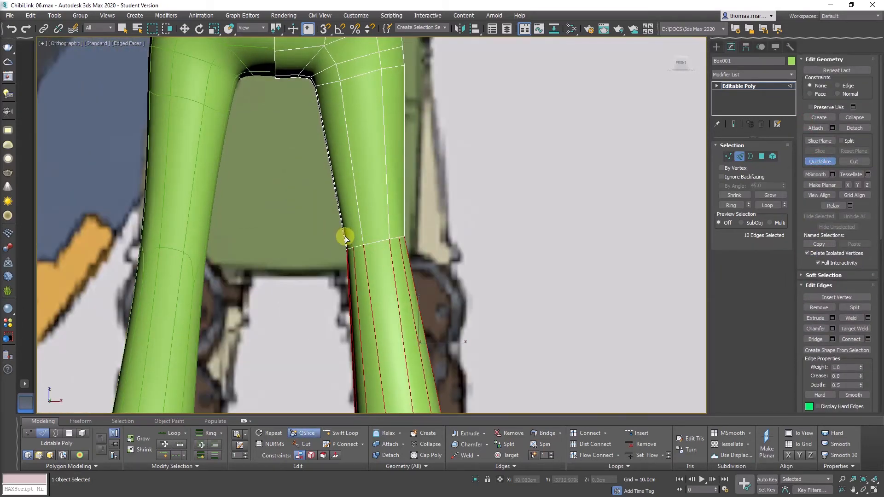
{"action": "left_click", "coordinate": [345, 238]}
{"action": "right_click", "coordinate": [355, 254]}
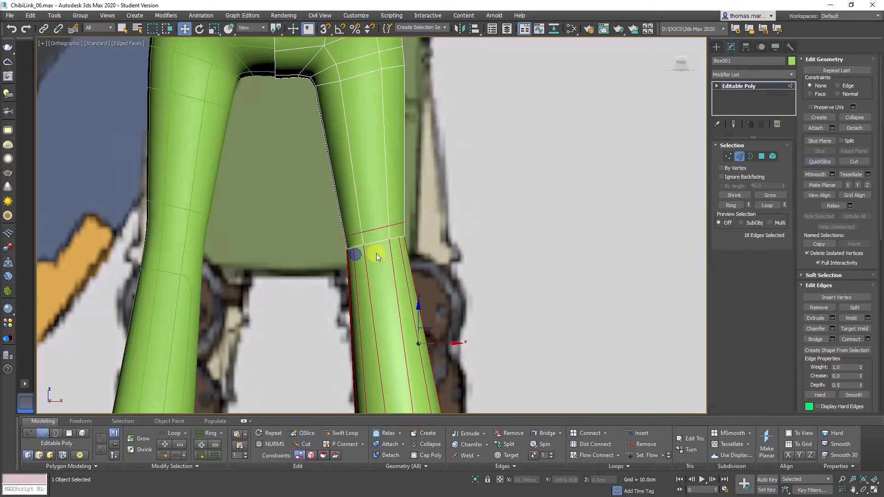
Reposition the front vertices of the lower knee loop, lowering the one toward the inner side to outline the kneecap
{"action": "scroll", "coordinate": [377, 253], "scroll_direction": "up", "scroll_amount": 3}
{"action": "key", "text": "1"}
{"action": "left_click", "coordinate": [423, 221]}
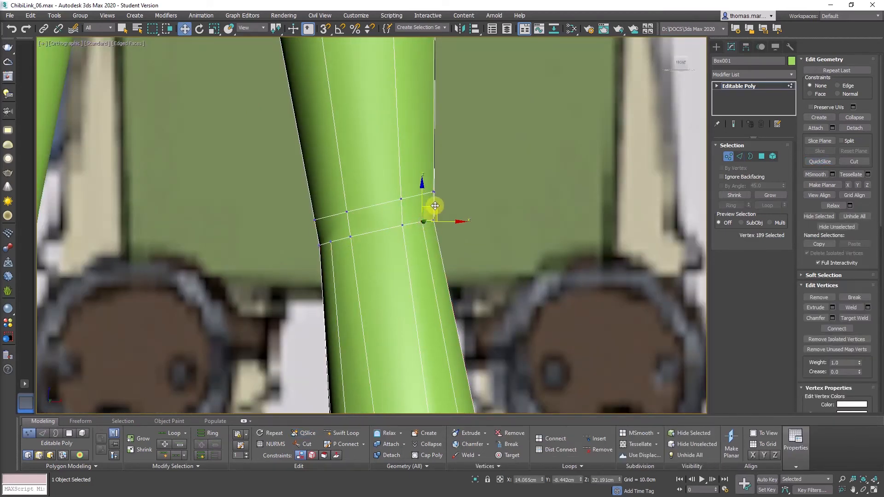
{"action": "left_click_drag", "start_coordinate": [437, 221], "coordinate": [405, 238]}
{"action": "left_click_drag", "start_coordinate": [350, 237], "coordinate": [339, 266]}
{"action": "middle_click_drag", "start_coordinate": [345, 270], "coordinate": [390, 278], "text": "alt"}
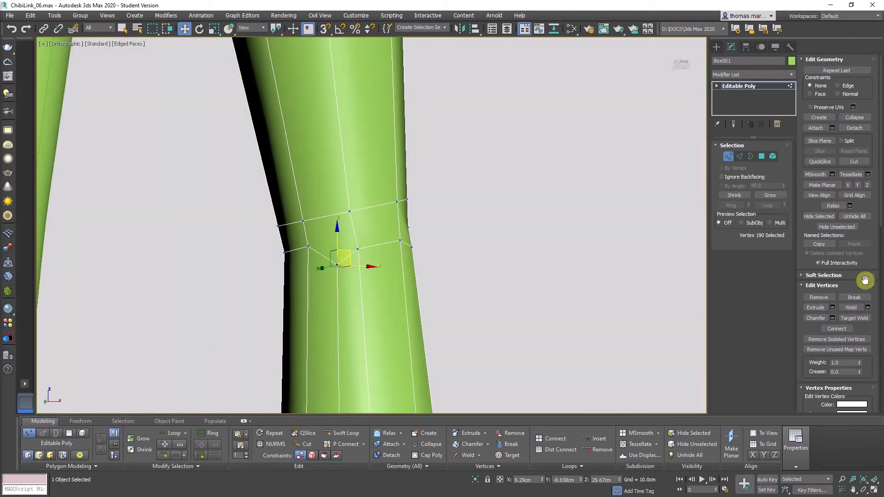
Cut new edges across the front of the knee between the two loops, tying both ends into the loop vertices
{"action": "left_click", "coordinate": [855, 161]}
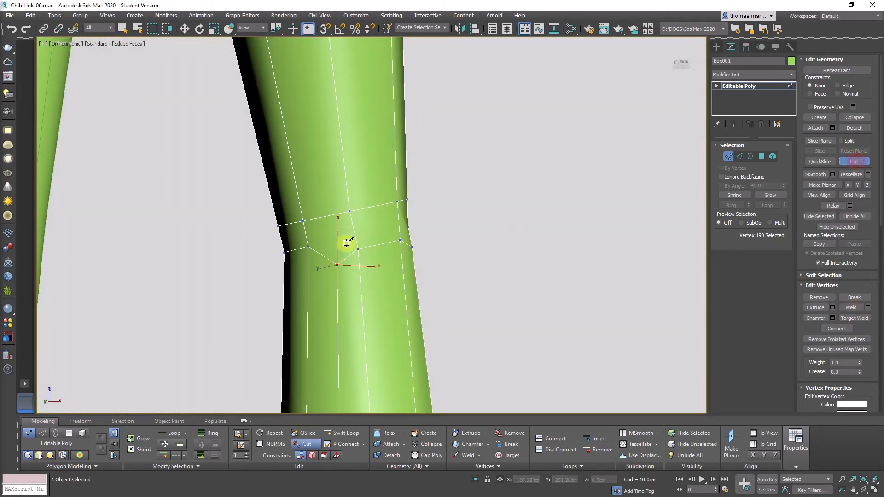
{"action": "left_click", "coordinate": [303, 220]}
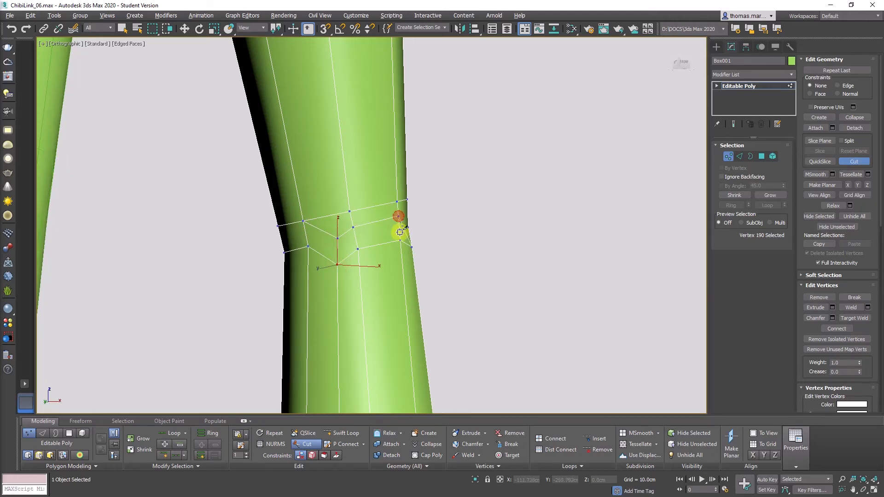
{"action": "middle_click_drag", "start_coordinate": [400, 233], "coordinate": [416, 221], "text": "alt"}
{"action": "left_click", "coordinate": [421, 218]}
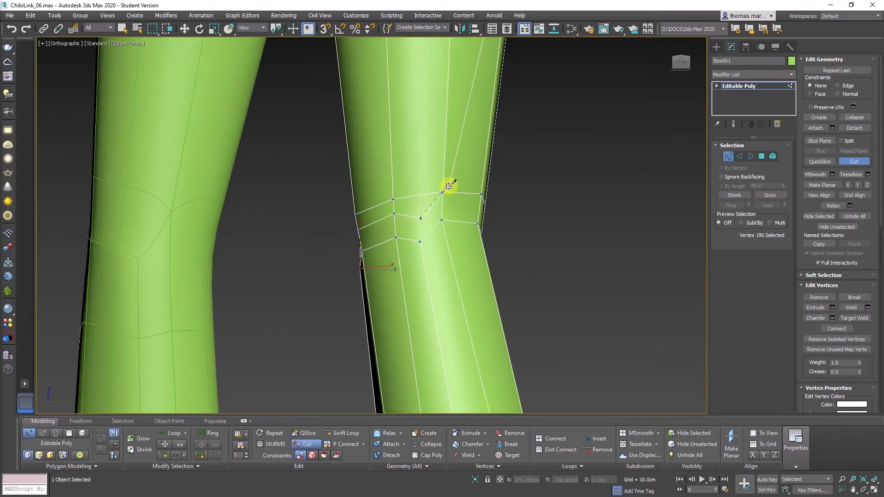
{"action": "left_click", "coordinate": [444, 191]}
{"action": "right_click", "coordinate": [431, 219]}
{"action": "left_click", "coordinate": [422, 222]}
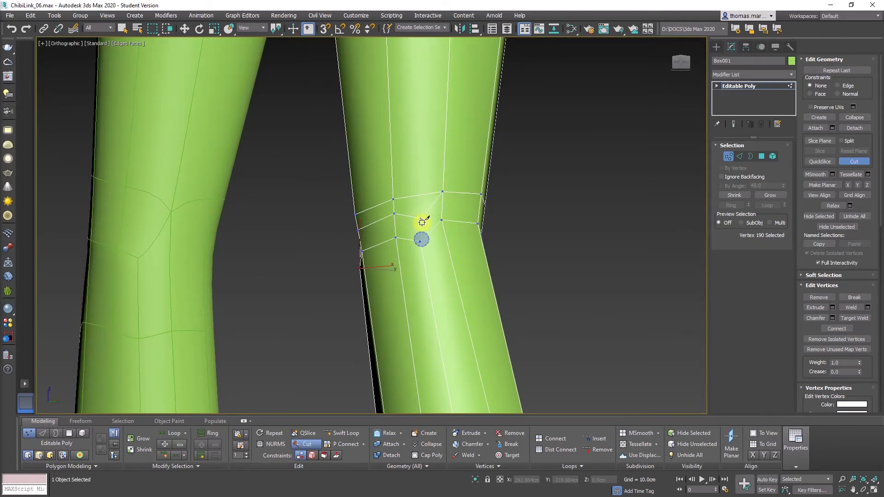
{"action": "left_click", "coordinate": [421, 240]}
{"action": "right_click", "coordinate": [401, 249]}
Move the newly cut kneecap vertices in the side and rear views to make the knee bulge forward
{"action": "middle_click_drag", "start_coordinate": [400, 250], "coordinate": [516, 257], "text": "alt"}
{"action": "middle_click_drag", "start_coordinate": [441, 254], "coordinate": [403, 239], "text": "alt"}
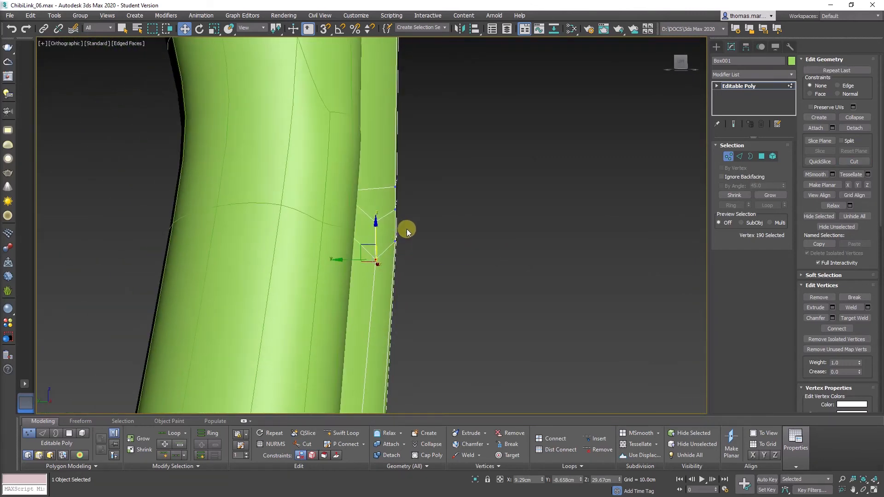
{"action": "left_click", "coordinate": [394, 232]}
{"action": "left_click_drag", "start_coordinate": [379, 221], "coordinate": [382, 251]}
{"action": "left_click_drag", "start_coordinate": [389, 202], "coordinate": [385, 239]}
{"action": "middle_click_drag", "start_coordinate": [385, 238], "coordinate": [224, 260], "text": "alt"}
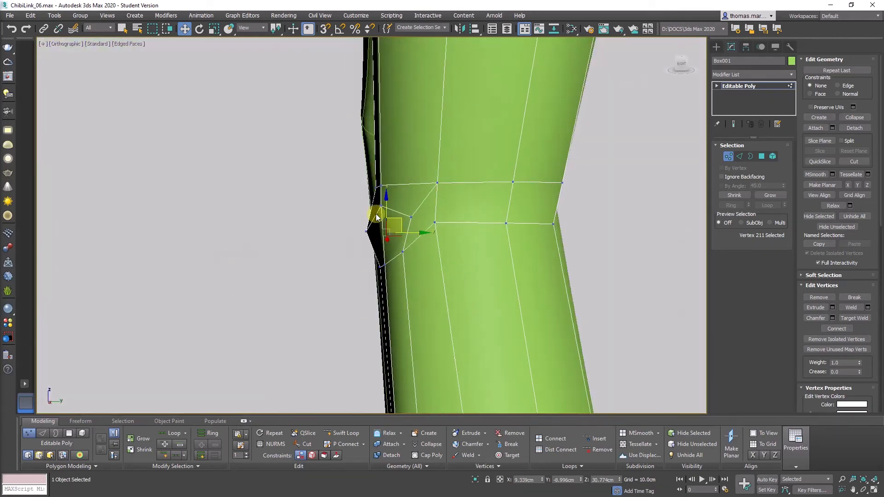
{"action": "left_click", "coordinate": [381, 207]}
{"action": "left_click_drag", "start_coordinate": [381, 206], "coordinate": [372, 230]}
{"action": "left_click_drag", "start_coordinate": [427, 231], "coordinate": [405, 213]}
{"action": "left_click_drag", "start_coordinate": [410, 217], "coordinate": [392, 228]}
Reposition the middle kneecap vertices and the front vertices of the lower knee loop to round out the kneecap
{"action": "scroll", "coordinate": [400, 261], "scroll_direction": "down", "scroll_amount": 4}
{"action": "middle_click_drag", "start_coordinate": [400, 260], "coordinate": [299, 263], "text": "alt"}
{"action": "scroll", "coordinate": [445, 254], "scroll_direction": "down", "scroll_amount": 4}
{"action": "scroll", "coordinate": [293, 263], "scroll_direction": "up", "scroll_amount": 4}
{"action": "middle_click_drag", "start_coordinate": [546, 265], "coordinate": [418, 237]}
{"action": "scroll", "coordinate": [441, 239], "scroll_direction": "up", "scroll_amount": 2}
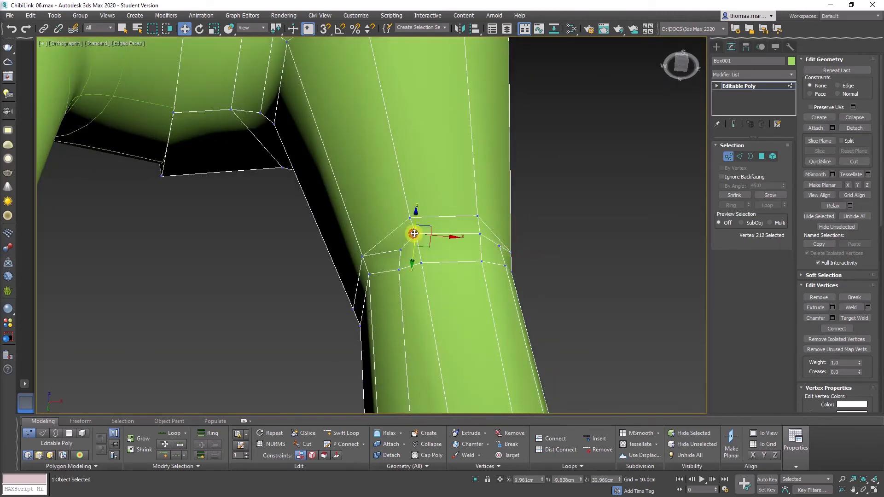
{"action": "left_click", "coordinate": [480, 234]}
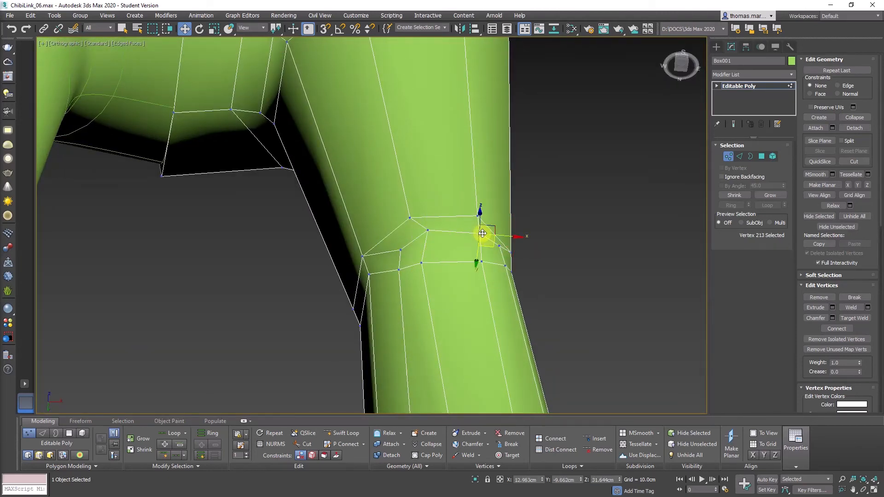
{"action": "left_click_drag", "start_coordinate": [472, 230], "coordinate": [475, 258]}
{"action": "middle_click_drag", "start_coordinate": [474, 258], "coordinate": [462, 329], "text": "alt"}
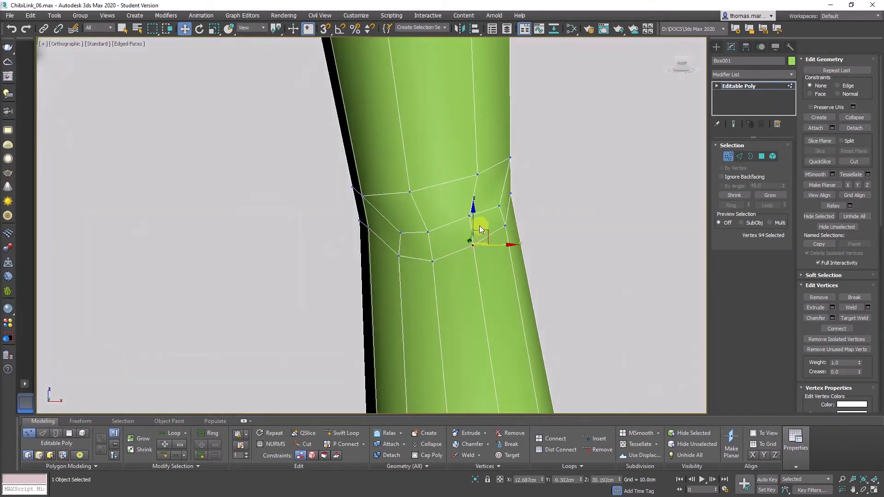
{"action": "mouse_move", "coordinate": [473, 217]}
{"action": "left_mouse_down"}
{"action": "mouse_move", "coordinate": [474, 228]}
{"action": "mouse_move", "coordinate": [485, 208]}
{"action": "left_mouse_up"}
{"action": "left_click", "coordinate": [468, 214]}
Lower the two kneecap vertices at the outer side of the knee and the two loop vertices at the inner side by about 1 cm
{"action": "middle_click_drag", "start_coordinate": [506, 237], "coordinate": [497, 230], "text": "alt"}
{"action": "left_click", "coordinate": [506, 225]}
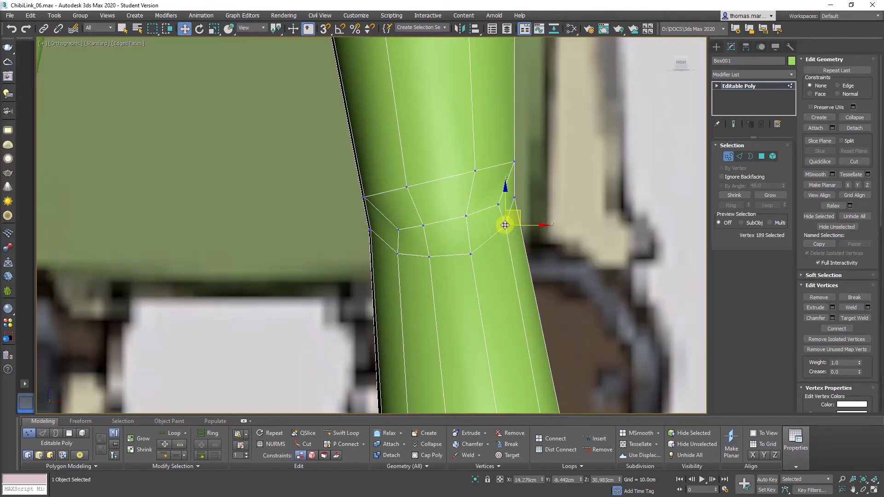
{"action": "left_click", "coordinate": [498, 205], "text": "ctrl"}
{"action": "left_click_drag", "start_coordinate": [515, 198], "coordinate": [530, 226]}
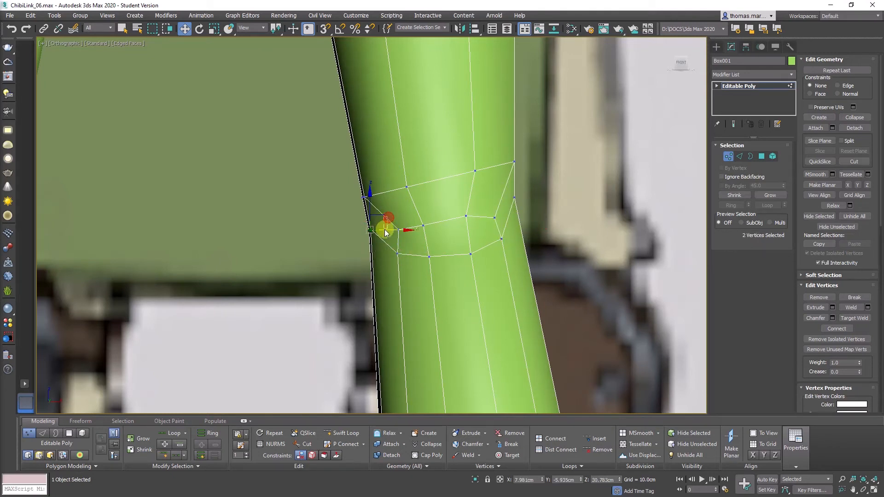
{"action": "left_click_drag", "start_coordinate": [384, 215], "coordinate": [391, 235]}
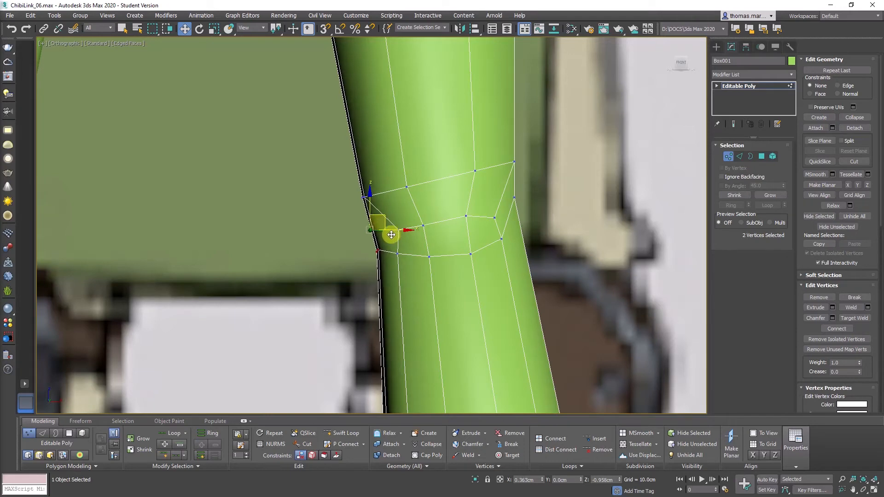
Lower the outer-side vertices of the lower knee loop and even out the spacing of its front vertices
{"action": "middle_click_drag", "start_coordinate": [472, 223], "coordinate": [345, 244]}
{"action": "scroll", "coordinate": [440, 230], "scroll_direction": "down", "scroll_amount": 3}
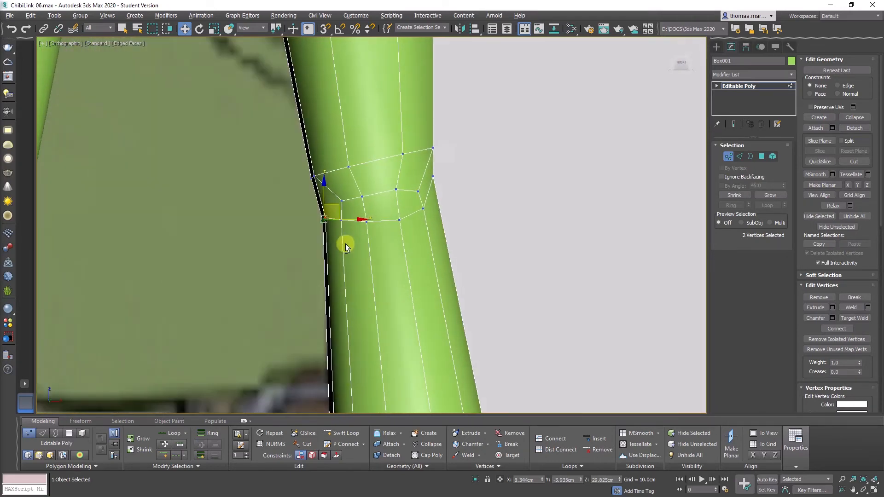
{"action": "left_click_drag", "start_coordinate": [347, 244], "coordinate": [352, 216]}
{"action": "left_click", "coordinate": [377, 241]}
{"action": "middle_click_drag", "start_coordinate": [388, 245], "coordinate": [424, 231], "text": "alt"}
{"action": "left_click_drag", "start_coordinate": [419, 226], "coordinate": [415, 197]}
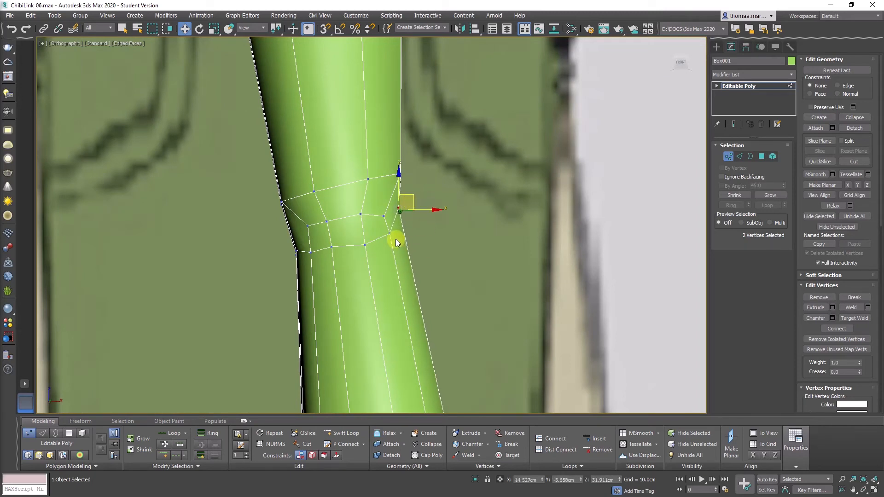
{"action": "mouse_move", "coordinate": [396, 239]}
{"action": "left_mouse_down"}
{"action": "mouse_move", "coordinate": [382, 230]}
{"action": "mouse_move", "coordinate": [404, 225]}
{"action": "left_mouse_up"}
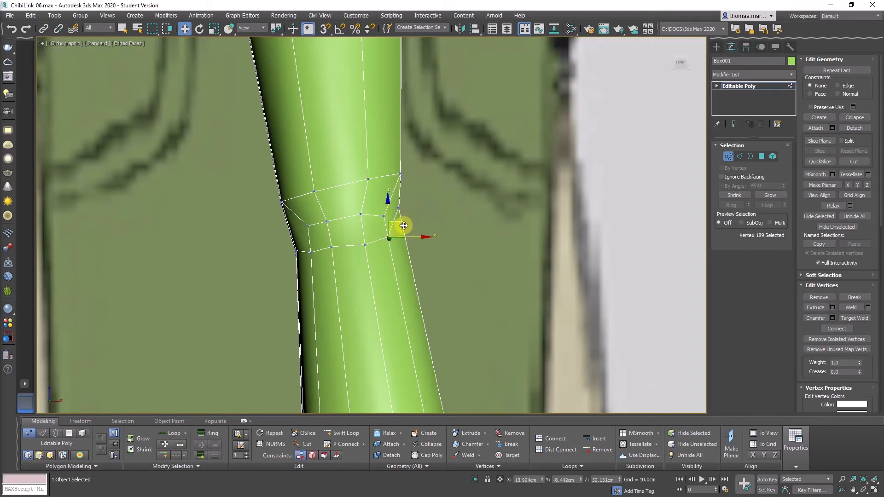
{"action": "left_click_drag", "start_coordinate": [373, 254], "coordinate": [332, 248]}
{"action": "left_click", "coordinate": [377, 265]}
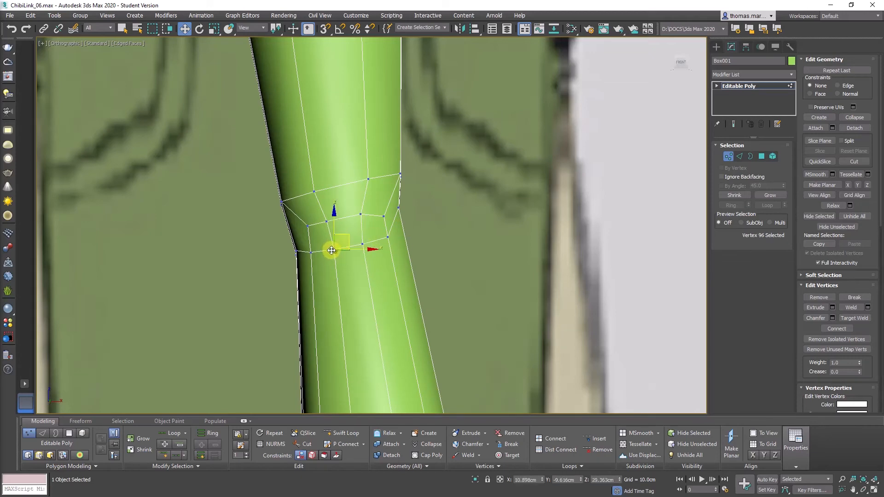
Adjust the two front vertices of the upper knee loop from below to round the thigh's cross-section
{"action": "middle_click_drag", "start_coordinate": [332, 250], "coordinate": [319, 227], "text": "alt"}
{"action": "left_click", "coordinate": [307, 221]}
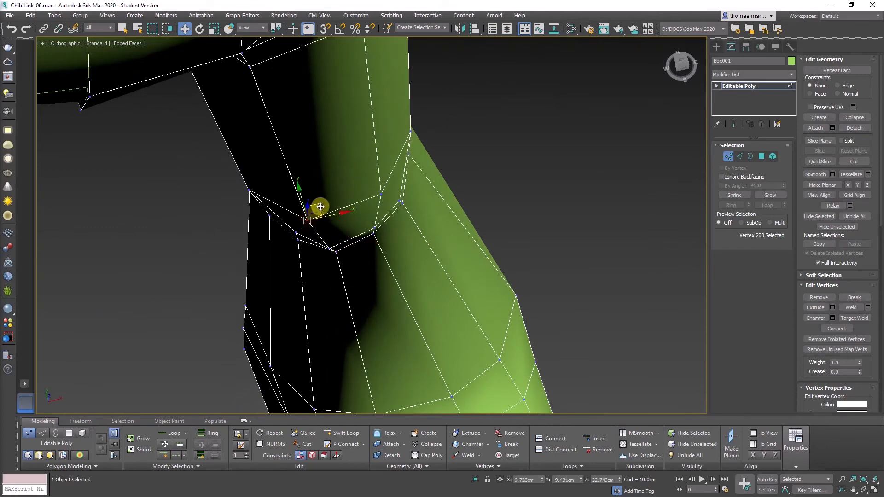
{"action": "left_click_drag", "start_coordinate": [320, 207], "coordinate": [321, 203]}
{"action": "left_click_drag", "start_coordinate": [382, 195], "coordinate": [372, 198]}
{"action": "scroll", "coordinate": [345, 225], "scroll_direction": "down", "scroll_amount": 2}
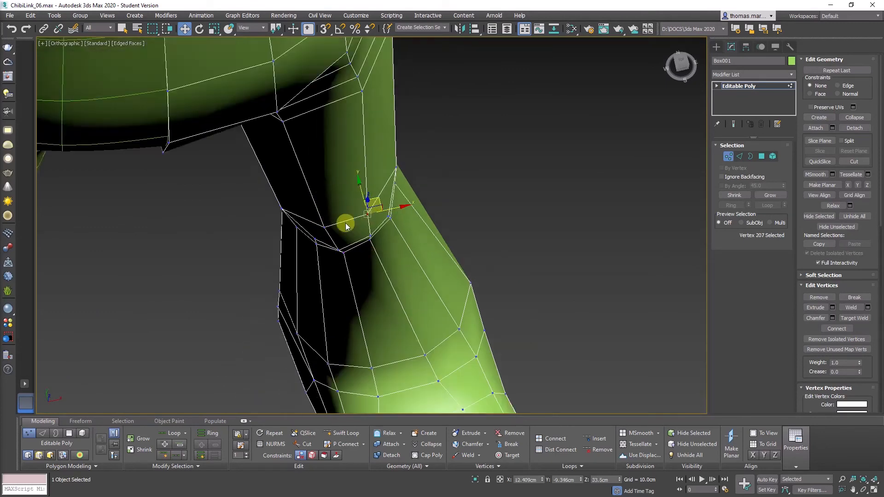
Slice another edge loop across the lower leg just below the knee with QuickSlice
{"action": "mouse_move", "coordinate": [346, 224]}
{"action": "middle_mouse_down", "text": "alt"}
{"action": "mouse_move", "coordinate": [303, 174]}
{"action": "mouse_move", "coordinate": [346, 214]}
{"action": "middle_mouse_up", "text": "alt"}
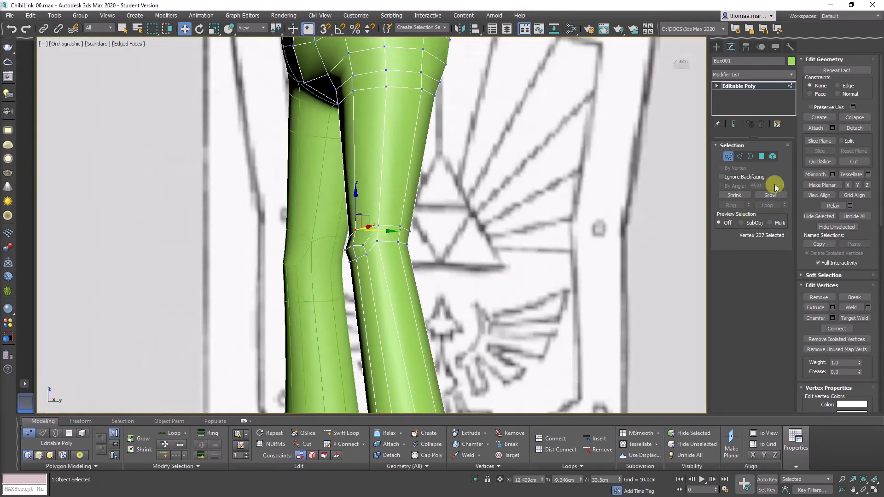
{"action": "middle_click_drag", "start_coordinate": [379, 273], "coordinate": [373, 216]}
{"action": "scroll", "coordinate": [377, 228], "scroll_direction": "up", "scroll_amount": 1}
{"action": "mouse_move", "coordinate": [373, 216]}
{"action": "middle_mouse_down"}
{"action": "mouse_move", "coordinate": [397, 240]}
{"action": "mouse_move", "coordinate": [386, 224]}
{"action": "middle_mouse_up"}
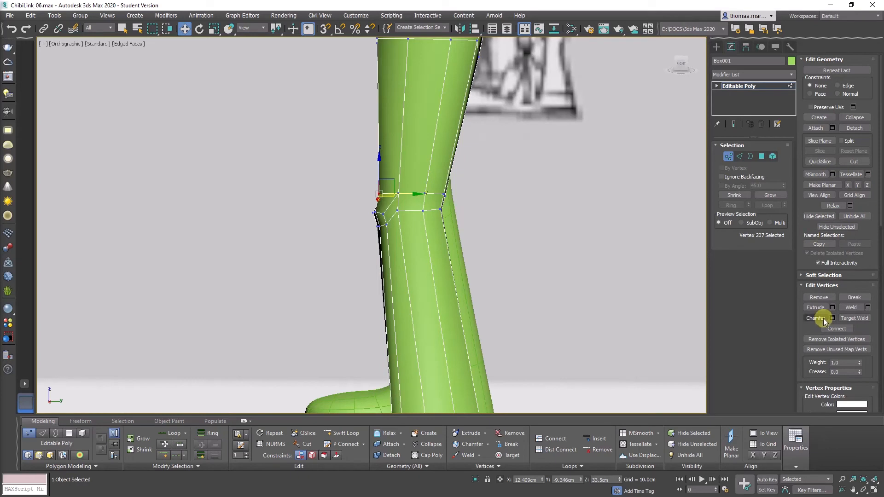
{"action": "left_click_drag", "start_coordinate": [809, 331], "coordinate": [821, 300]}
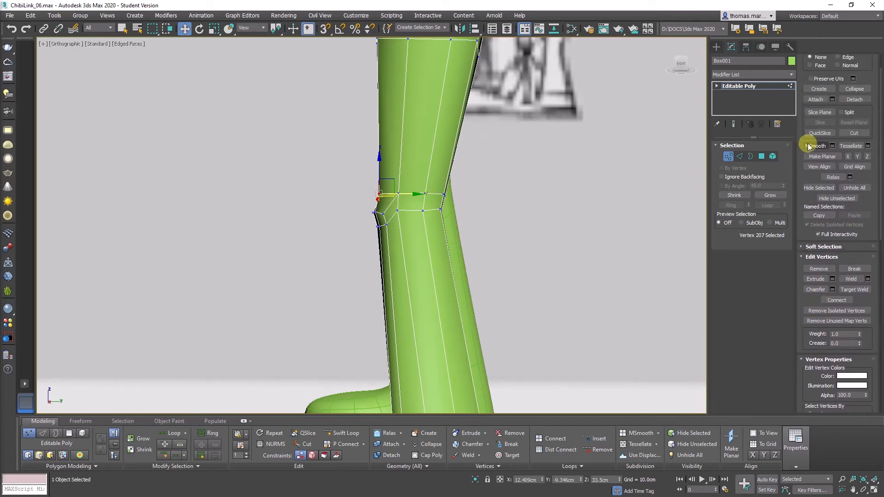
{"action": "left_click", "coordinate": [378, 247]}
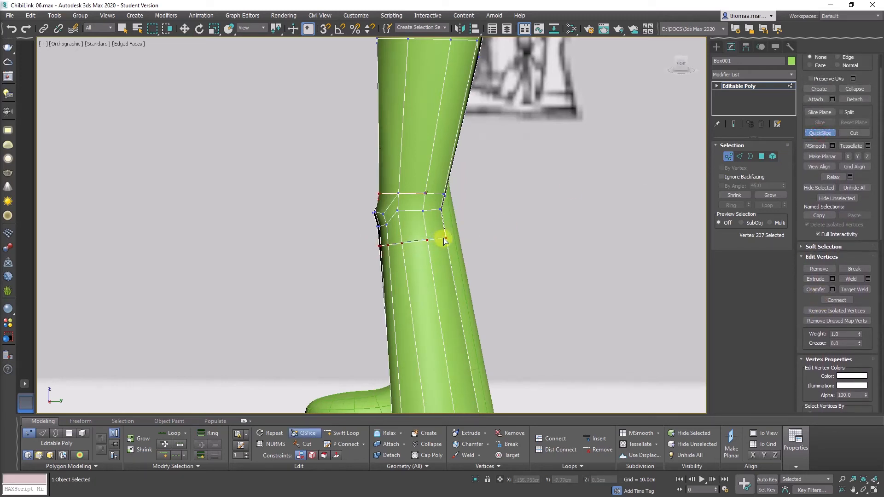
{"action": "left_click", "coordinate": [443, 239]}
{"action": "key", "text": "w"}
Move the rear vertices of the new lower-leg loop about 0.6 cm back and 0.5 cm up, and shift the neighbouring ones slightly back
{"action": "scroll", "coordinate": [432, 233], "scroll_direction": "up", "scroll_amount": 2}
{"action": "left_click", "coordinate": [468, 248]}
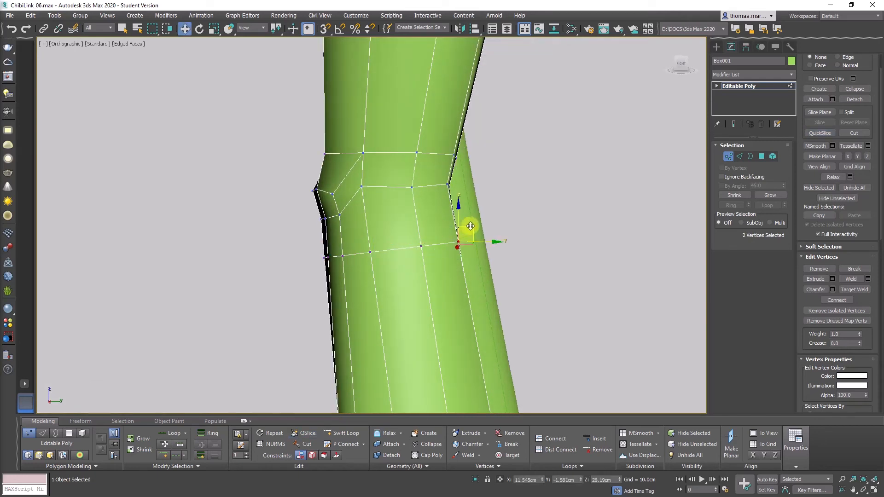
{"action": "left_click_drag", "start_coordinate": [470, 226], "coordinate": [481, 221]}
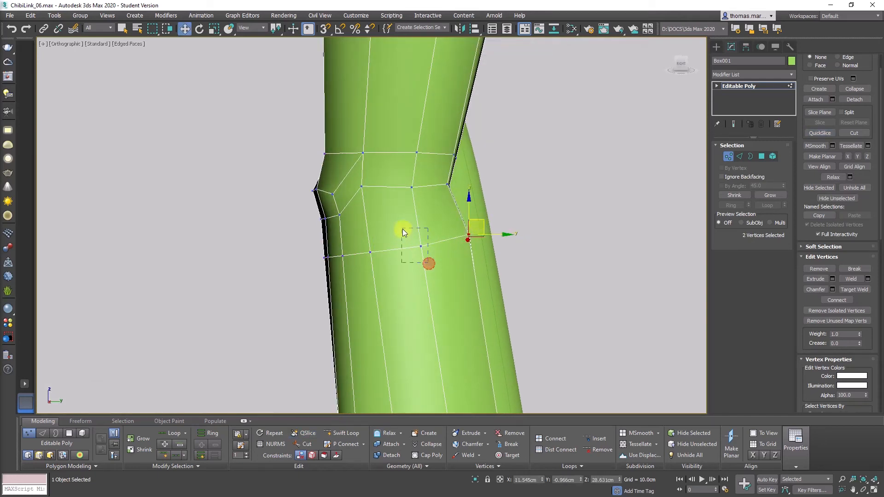
{"action": "left_click_drag", "start_coordinate": [429, 232], "coordinate": [424, 227]}
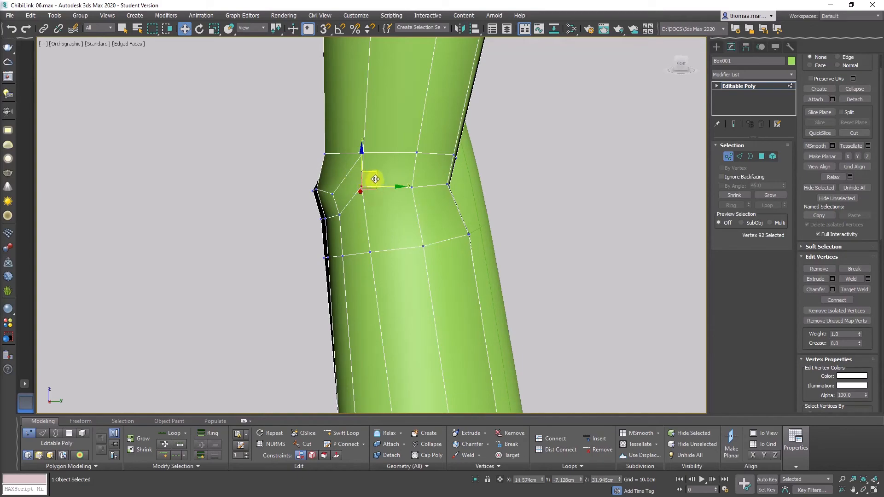
Lower the knee loop's outer-side vertex about 0.8 cm and reposition two vertices on the inner front of the knee
{"action": "left_click_drag", "start_coordinate": [377, 191], "coordinate": [379, 192]}
{"action": "key", "text": "f"}
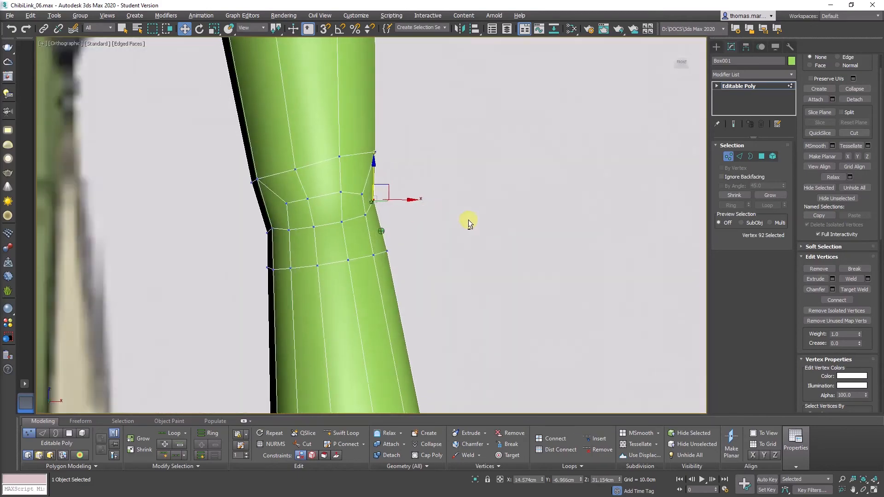
{"action": "scroll", "coordinate": [328, 239], "scroll_direction": "down", "scroll_amount": 3}
{"action": "middle_click_drag", "start_coordinate": [327, 240], "coordinate": [408, 155]}
{"action": "scroll", "coordinate": [405, 206], "scroll_direction": "up", "scroll_amount": 2}
{"action": "scroll", "coordinate": [407, 153], "scroll_direction": "up", "scroll_amount": 2}
{"action": "scroll", "coordinate": [431, 192], "scroll_direction": "up", "scroll_amount": 2}
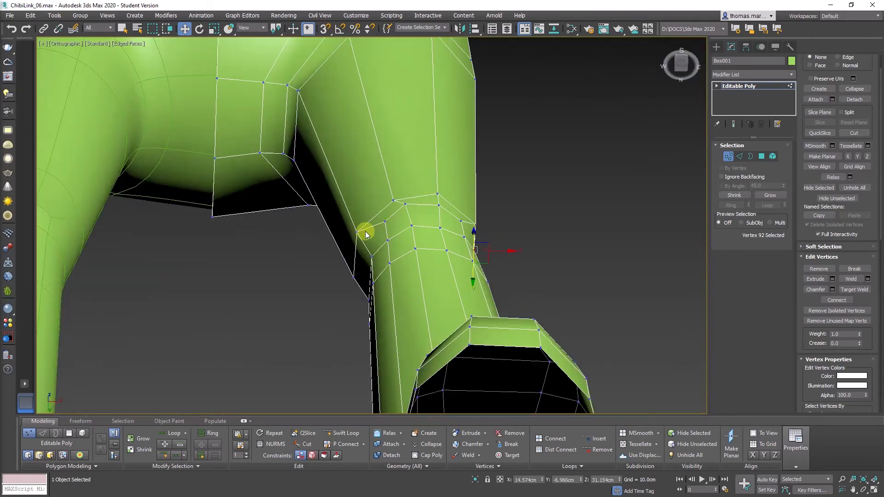
{"action": "left_click", "coordinate": [359, 233]}
{"action": "left_click_drag", "start_coordinate": [372, 243], "coordinate": [374, 232]}
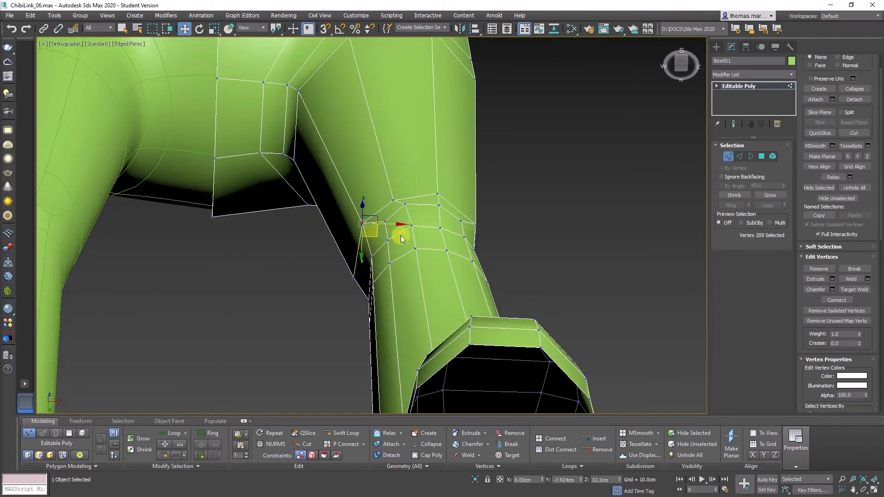
{"action": "mouse_move", "coordinate": [401, 231]}
{"action": "middle_mouse_down", "text": "alt"}
{"action": "mouse_move", "coordinate": [424, 244]}
{"action": "mouse_move", "coordinate": [401, 214]}
{"action": "middle_mouse_up", "text": "alt"}
{"action": "left_click_drag", "start_coordinate": [394, 220], "coordinate": [393, 215]}
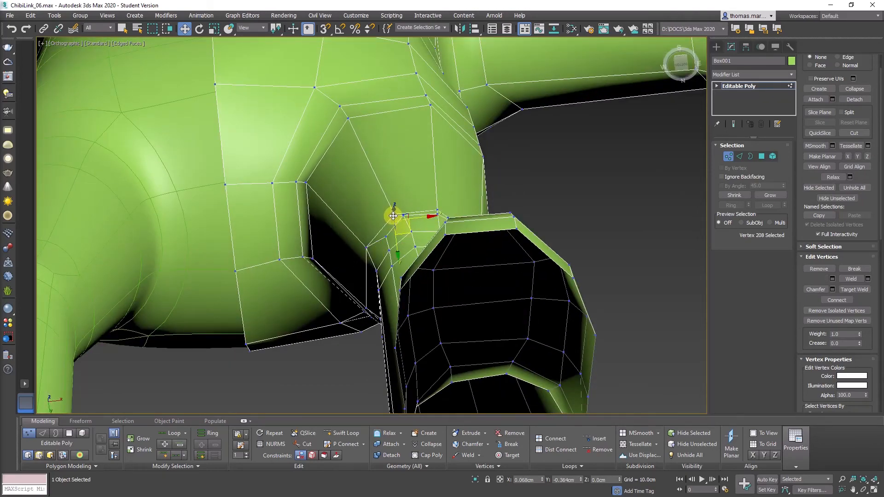
Select the 22 vertices of the knee loops and scale them down slightly to narrow the knee
{"action": "middle_click_drag", "start_coordinate": [452, 233], "coordinate": [463, 181], "text": "alt"}
{"action": "scroll", "coordinate": [490, 248], "scroll_direction": "down", "scroll_amount": 4}
{"action": "middle_click_drag", "start_coordinate": [469, 239], "coordinate": [476, 237], "text": "alt"}
{"action": "scroll", "coordinate": [448, 203], "scroll_direction": "up", "scroll_amount": 3}
{"action": "middle_click_drag", "start_coordinate": [448, 203], "coordinate": [459, 205], "text": "alt"}
{"action": "middle_click_drag", "start_coordinate": [458, 205], "coordinate": [461, 244]}
{"action": "middle_click_drag", "start_coordinate": [461, 244], "coordinate": [462, 245], "text": "alt"}
{"action": "left_click_drag", "start_coordinate": [425, 226], "coordinate": [404, 237]}
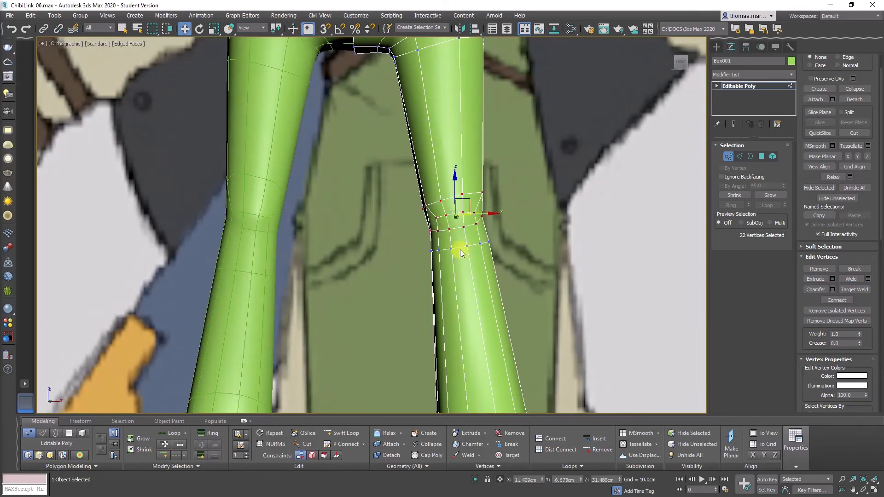
{"action": "key", "text": "r"}
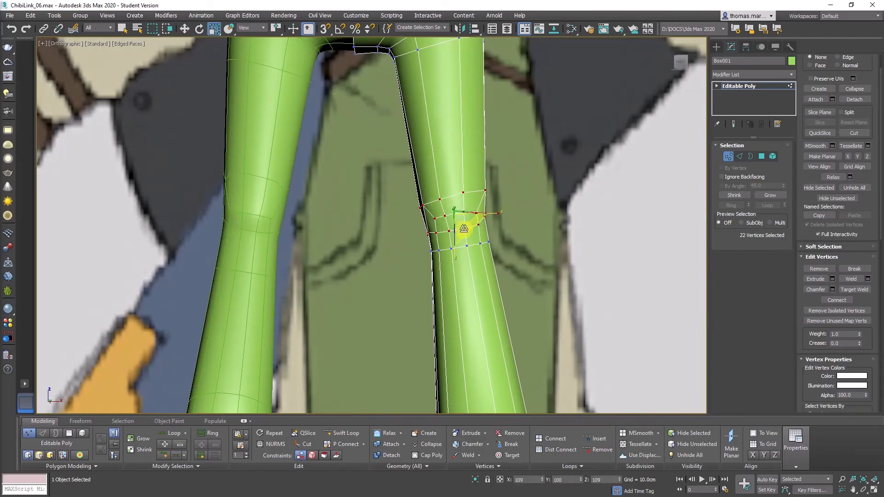
Relax the ten-vertex edge loop just below the knee and raise the whole loop closer to the knee
{"action": "left_click_drag", "start_coordinate": [462, 219], "coordinate": [403, 271]}
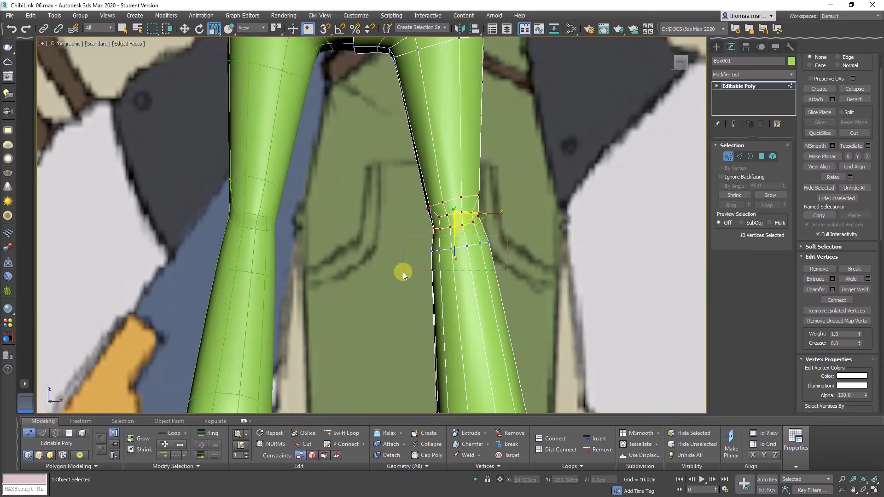
{"action": "left_click", "coordinate": [835, 178]}
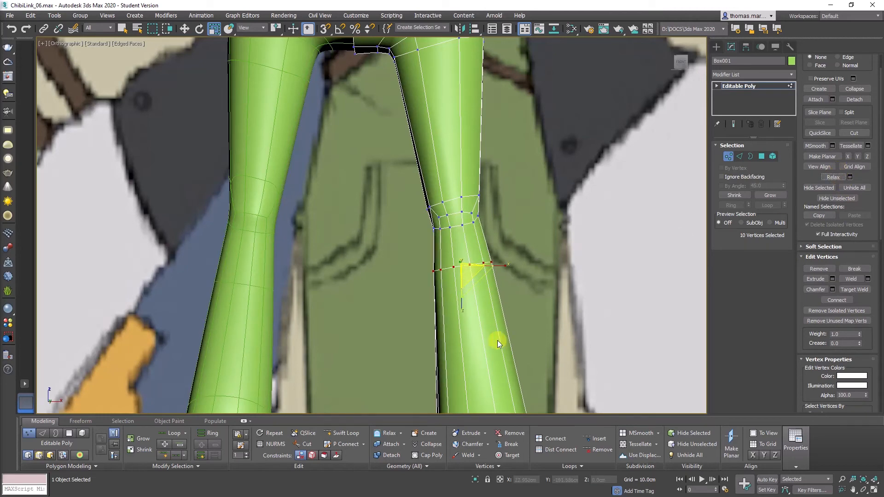
{"action": "scroll", "coordinate": [497, 341], "scroll_direction": "down", "scroll_amount": 3}
{"action": "middle_click_drag", "start_coordinate": [498, 340], "coordinate": [451, 279]}
{"action": "middle_click_drag", "start_coordinate": [452, 279], "coordinate": [372, 291], "text": "alt"}
{"action": "scroll", "coordinate": [500, 214], "scroll_direction": "up", "scroll_amount": 3}
{"action": "left_click_drag", "start_coordinate": [509, 211], "coordinate": [450, 247]}
{"action": "key", "text": "w"}
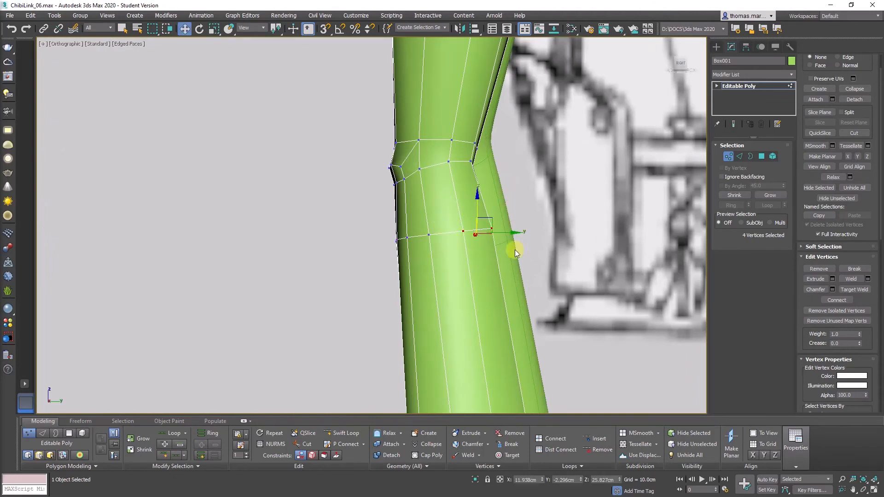
{"action": "left_click_drag", "start_coordinate": [524, 264], "coordinate": [381, 213]}
{"action": "left_click_drag", "start_coordinate": [459, 240], "coordinate": [454, 203]}
{"action": "key", "text": "f"}
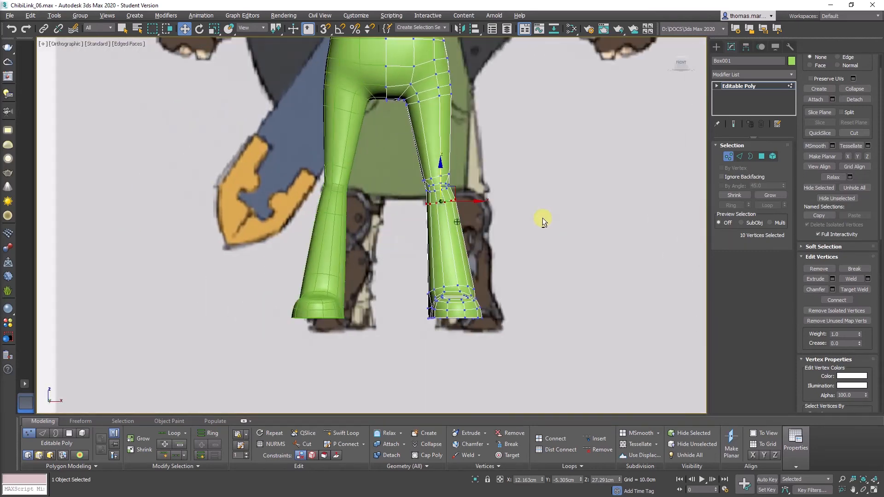
Slice a new edge loop across the lower leg just above the ankle with QuickSlice
{"action": "middle_click_drag", "start_coordinate": [542, 218], "coordinate": [427, 233], "text": "alt"}
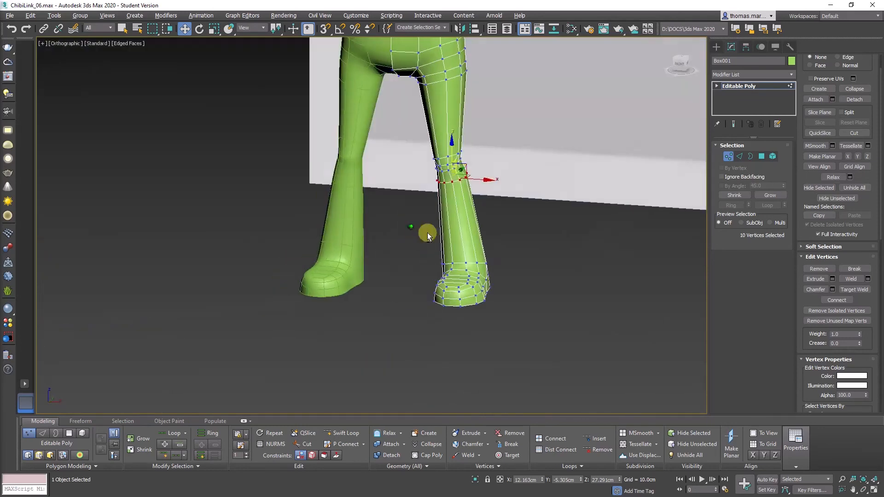
{"action": "scroll", "coordinate": [477, 276], "scroll_direction": "up", "scroll_amount": 5}
{"action": "mouse_move", "coordinate": [476, 276]}
{"action": "middle_mouse_down", "text": "alt"}
{"action": "mouse_move", "coordinate": [410, 275]}
{"action": "mouse_move", "coordinate": [451, 266]}
{"action": "mouse_move", "coordinate": [489, 279]}
{"action": "middle_mouse_up", "text": "alt"}
{"action": "scroll", "coordinate": [485, 278], "scroll_direction": "down", "scroll_amount": 3}
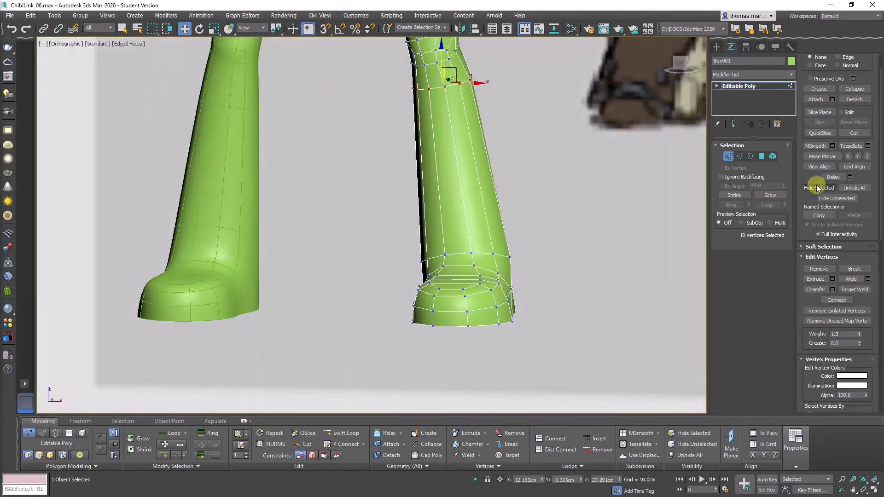
{"action": "left_click", "coordinate": [820, 133]}
{"action": "left_click", "coordinate": [426, 240]}
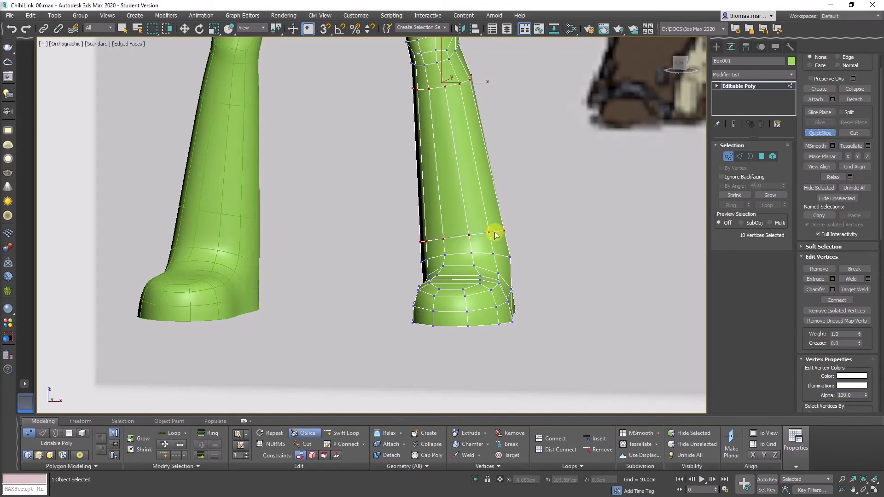
{"action": "left_click", "coordinate": [496, 233]}
{"action": "key", "text": "w"}
Select the 18 vertices of the toe area above the sole and lower them slightly to flatten the toe
{"action": "middle_click_drag", "start_coordinate": [495, 265], "coordinate": [418, 237], "text": "alt"}
{"action": "scroll", "coordinate": [415, 235], "scroll_direction": "up", "scroll_amount": 5}
{"action": "left_click_drag", "start_coordinate": [358, 196], "coordinate": [477, 255]}
{"action": "middle_click_drag", "start_coordinate": [477, 254], "coordinate": [470, 239], "text": "alt"}
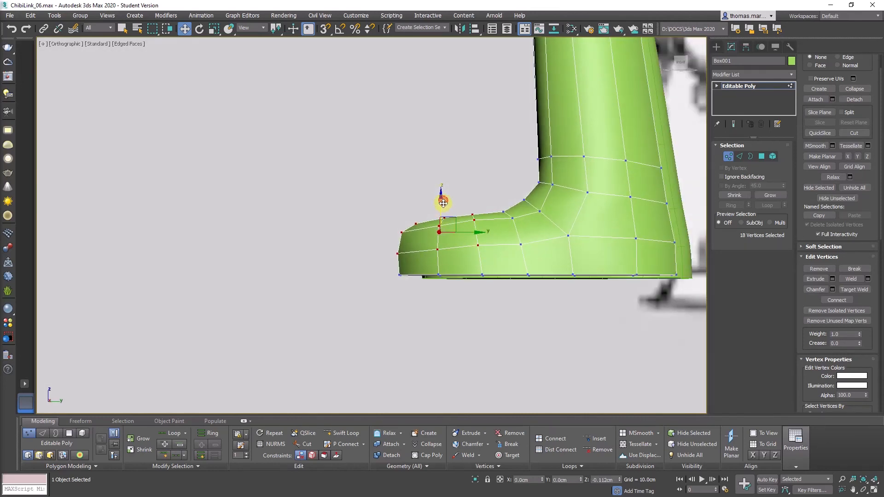
{"action": "left_click_drag", "start_coordinate": [443, 203], "coordinate": [442, 208]}
Lower the eight vertices on top of the toe tip about 0.4 cm so the foot slopes down towards the front
{"action": "middle_click_drag", "start_coordinate": [480, 262], "coordinate": [470, 257], "text": "alt"}
{"action": "left_click_drag", "start_coordinate": [343, 200], "coordinate": [453, 228]}
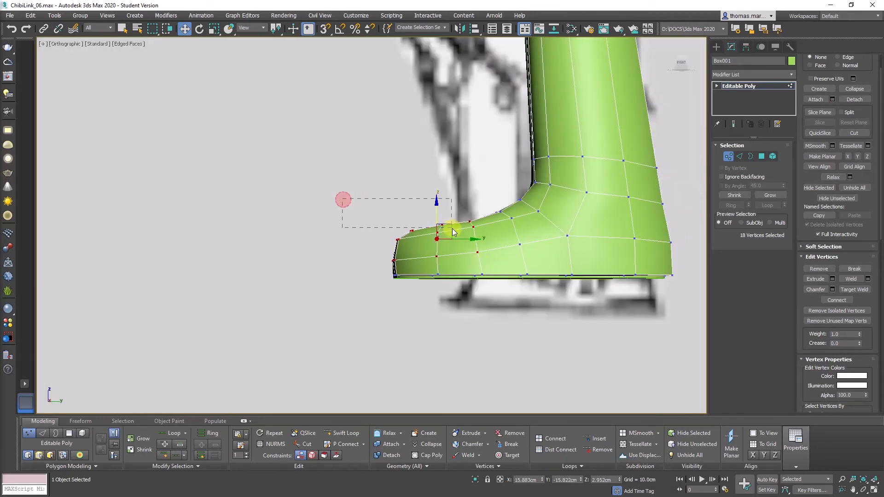
{"action": "left_click_drag", "start_coordinate": [421, 200], "coordinate": [424, 209]}
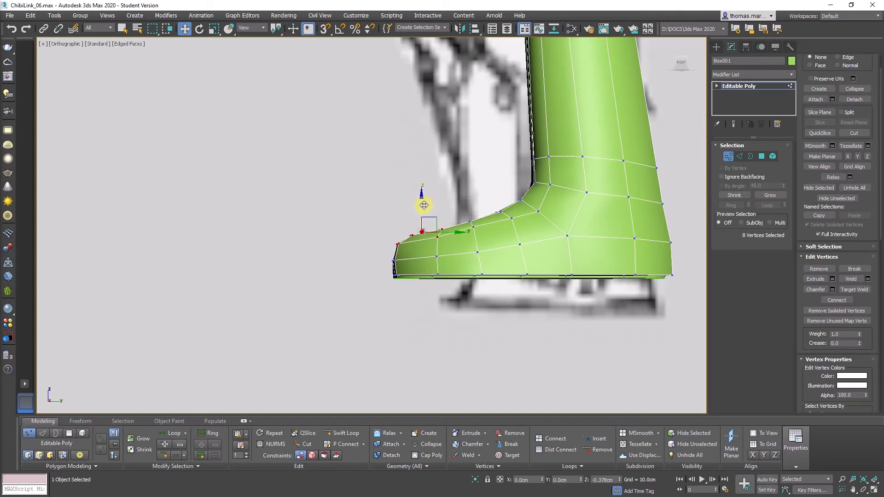
{"action": "key", "text": "e"}
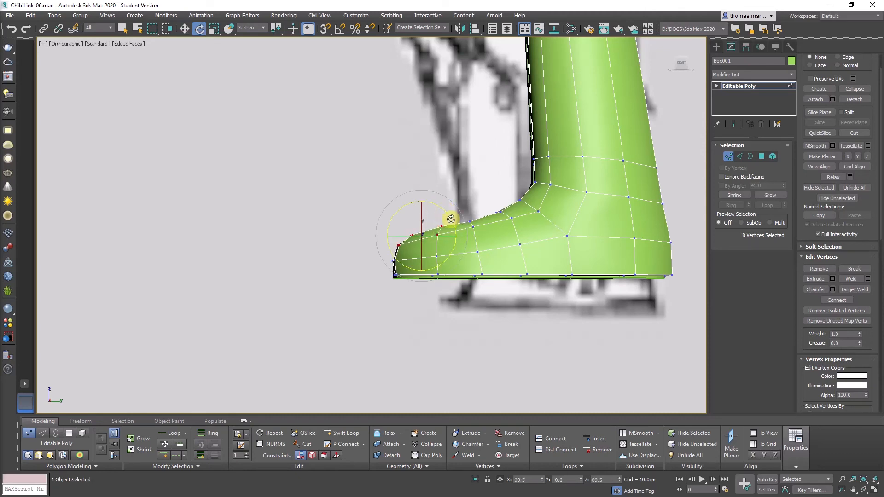
{"action": "middle_click_drag", "start_coordinate": [450, 220], "coordinate": [540, 245], "text": "alt"}
{"action": "key", "text": "w"}
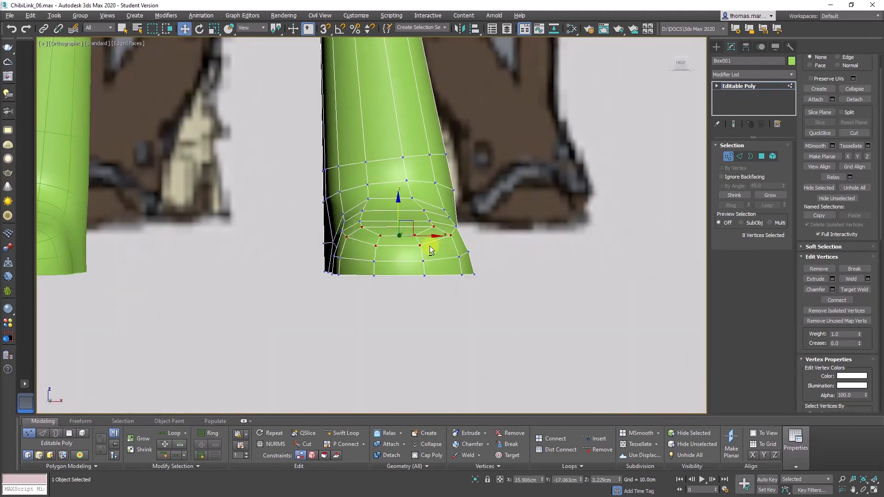
{"action": "mouse_move", "coordinate": [429, 248]}
{"action": "middle_mouse_down", "text": "alt"}
{"action": "mouse_move", "coordinate": [430, 298]}
{"action": "mouse_move", "coordinate": [422, 250]}
{"action": "middle_mouse_up", "text": "alt"}
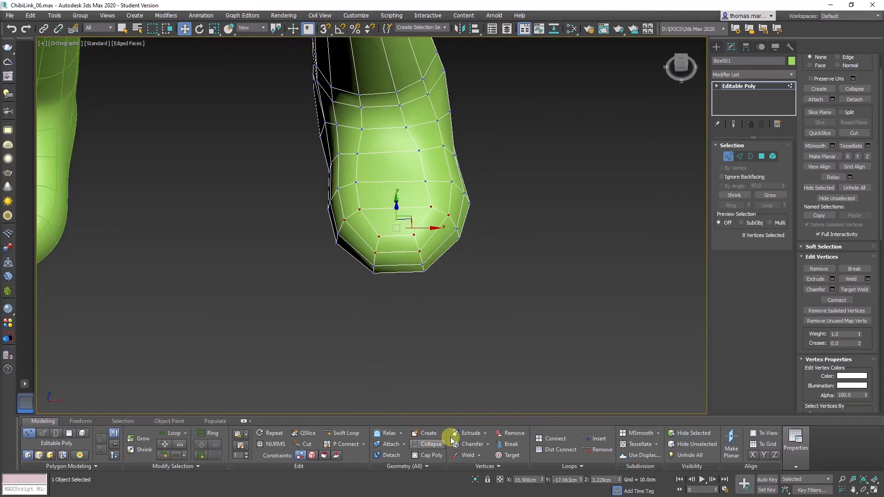
Soften the selected vertices on top of the toe with the Relax/Soften paint brush
{"action": "left_click", "coordinate": [81, 420]}
{"action": "left_click", "coordinate": [375, 432]}
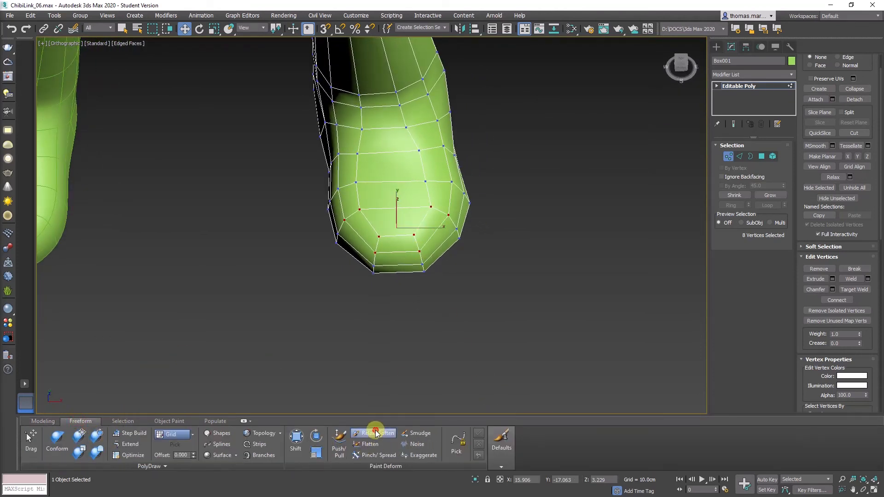
{"action": "left_click_drag", "start_coordinate": [375, 221], "coordinate": [377, 239]}
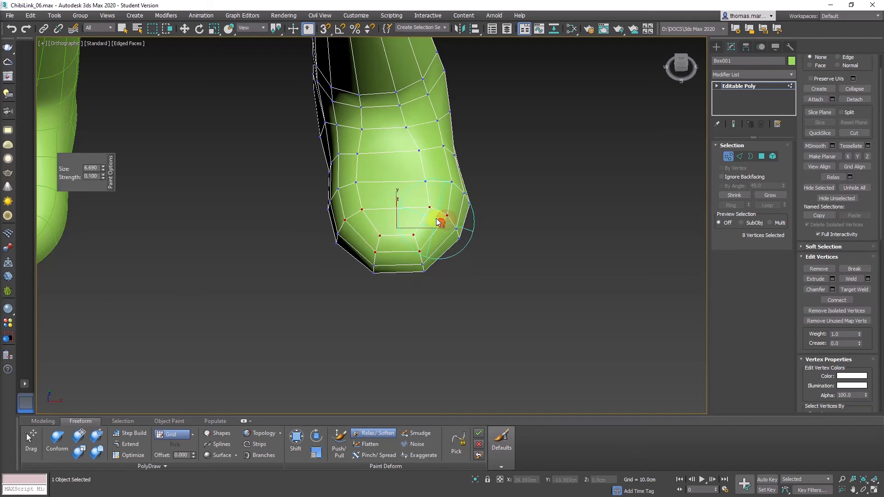
{"action": "mouse_move", "coordinate": [440, 220]}
{"action": "left_mouse_down"}
{"action": "mouse_move", "coordinate": [416, 243]}
{"action": "mouse_move", "coordinate": [381, 242]}
{"action": "left_mouse_up"}
Smooth the flow of the vertices over the instep and sides of the foot with Relax/Soften brush strokes
{"action": "mouse_move", "coordinate": [411, 198]}
{"action": "middle_mouse_down", "text": "alt"}
{"action": "mouse_move", "coordinate": [335, 167]}
{"action": "mouse_move", "coordinate": [444, 189]}
{"action": "middle_mouse_up", "text": "alt"}
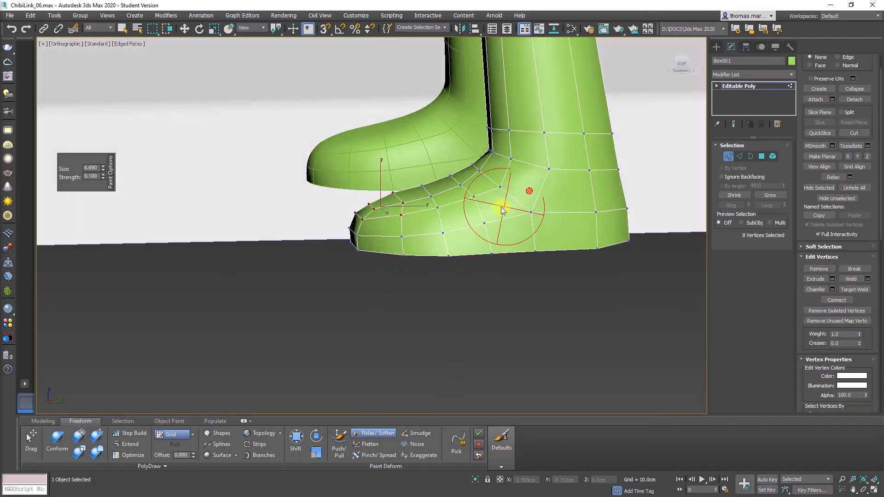
{"action": "mouse_move", "coordinate": [504, 203]}
{"action": "middle_mouse_down", "text": "alt"}
{"action": "mouse_move", "coordinate": [537, 211]}
{"action": "mouse_move", "coordinate": [313, 227]}
{"action": "mouse_move", "coordinate": [420, 246]}
{"action": "mouse_move", "coordinate": [352, 241]}
{"action": "mouse_move", "coordinate": [442, 227]}
{"action": "mouse_move", "coordinate": [493, 233]}
{"action": "middle_mouse_up", "text": "alt"}
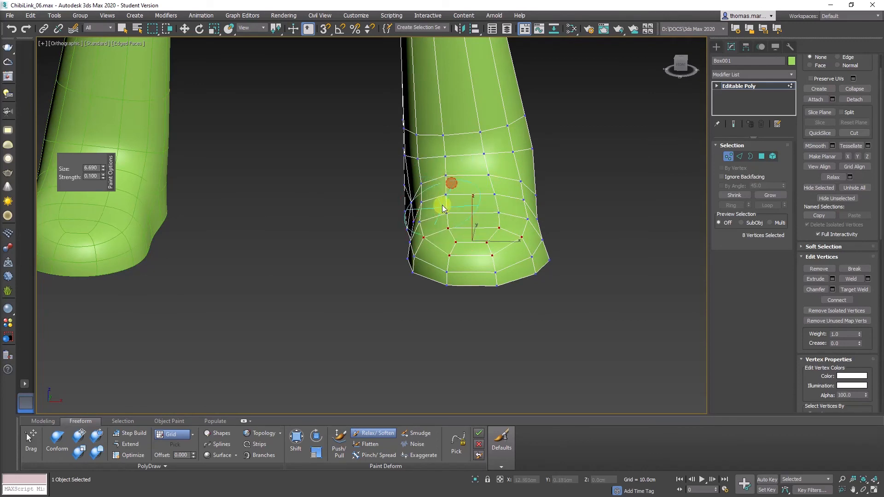
{"action": "mouse_move", "coordinate": [498, 214]}
{"action": "middle_mouse_down", "text": "alt"}
{"action": "mouse_move", "coordinate": [339, 222]}
{"action": "mouse_move", "coordinate": [394, 276]}
{"action": "mouse_move", "coordinate": [446, 268]}
{"action": "mouse_move", "coordinate": [477, 276]}
{"action": "mouse_move", "coordinate": [465, 268]}
{"action": "middle_mouse_up", "text": "alt"}
{"action": "middle_click_drag", "start_coordinate": [354, 231], "coordinate": [369, 238], "text": "alt"}
{"action": "left_click_drag", "start_coordinate": [359, 193], "coordinate": [388, 201]}
{"action": "mouse_move", "coordinate": [385, 244]}
{"action": "middle_mouse_down", "text": "alt"}
{"action": "mouse_move", "coordinate": [369, 246]}
{"action": "mouse_move", "coordinate": [434, 251]}
{"action": "middle_mouse_up", "text": "alt"}
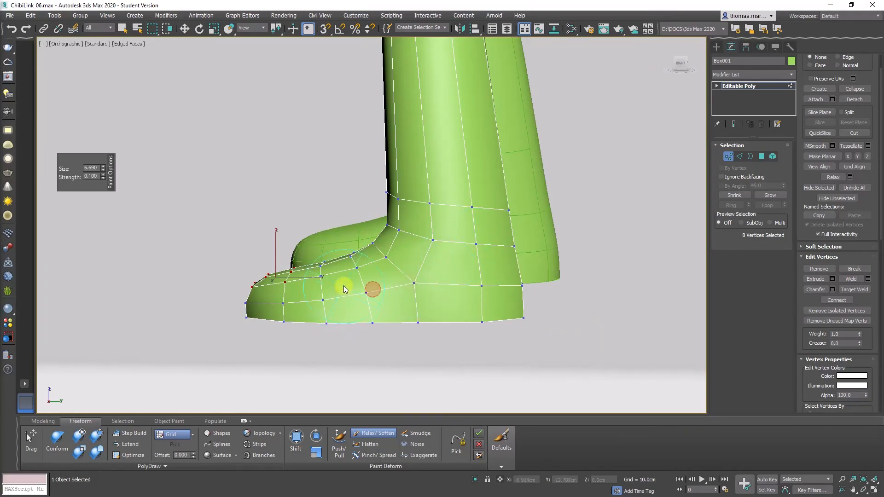
{"action": "mouse_move", "coordinate": [340, 290]}
{"action": "middle_mouse_down", "text": "alt"}
{"action": "mouse_move", "coordinate": [515, 280]}
{"action": "mouse_move", "coordinate": [513, 333]}
{"action": "mouse_move", "coordinate": [529, 319]}
{"action": "mouse_move", "coordinate": [375, 305]}
{"action": "mouse_move", "coordinate": [507, 282]}
{"action": "mouse_move", "coordinate": [461, 191]}
{"action": "mouse_move", "coordinate": [460, 151]}
{"action": "mouse_move", "coordinate": [424, 230]}
{"action": "mouse_move", "coordinate": [390, 274]}
{"action": "mouse_move", "coordinate": [395, 265]}
{"action": "mouse_move", "coordinate": [375, 251]}
{"action": "middle_mouse_up", "text": "alt"}
{"action": "key", "text": "w"}
Move the border edge on the ankle's inner side and the two vertices above it towards the leg's centre
{"action": "middle_click_drag", "start_coordinate": [404, 286], "coordinate": [381, 263], "text": "alt"}
{"action": "scroll", "coordinate": [380, 264], "scroll_direction": "up", "scroll_amount": 2}
{"action": "key", "text": "2"}
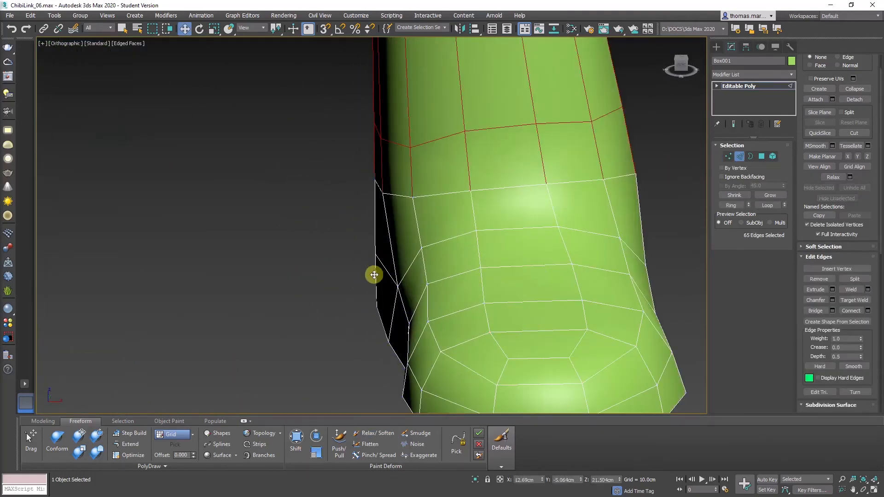
{"action": "left_click", "coordinate": [400, 278]}
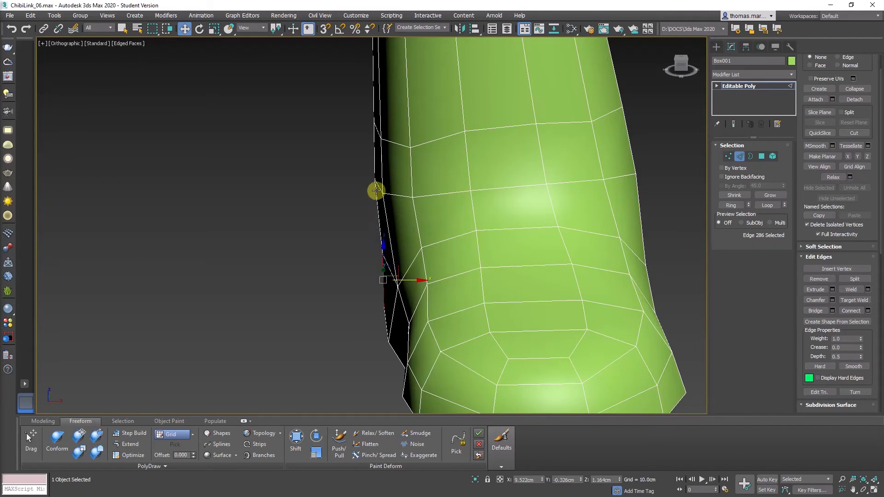
{"action": "key", "text": "1"}
{"action": "middle_click_drag", "start_coordinate": [388, 204], "coordinate": [384, 194], "text": "alt"}
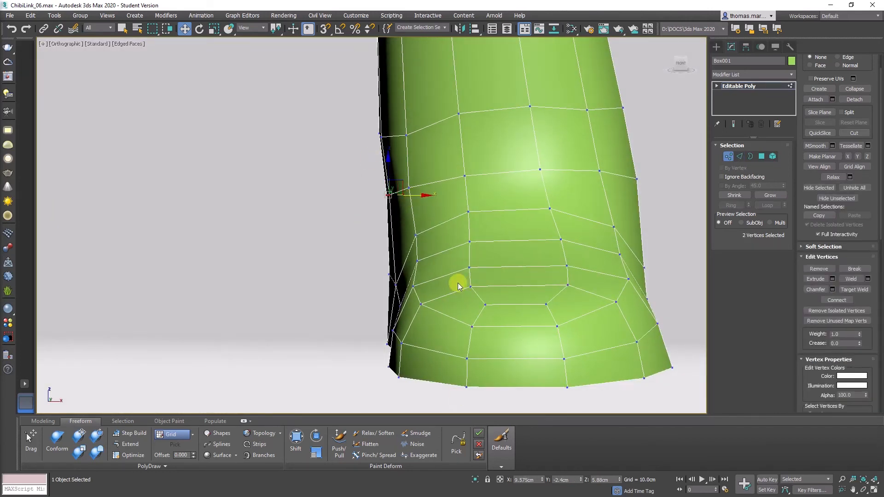
Push the inner contour of the ankle and lower leg inward with the Shift brush
{"action": "middle_click_drag", "start_coordinate": [458, 283], "coordinate": [416, 312], "text": "alt"}
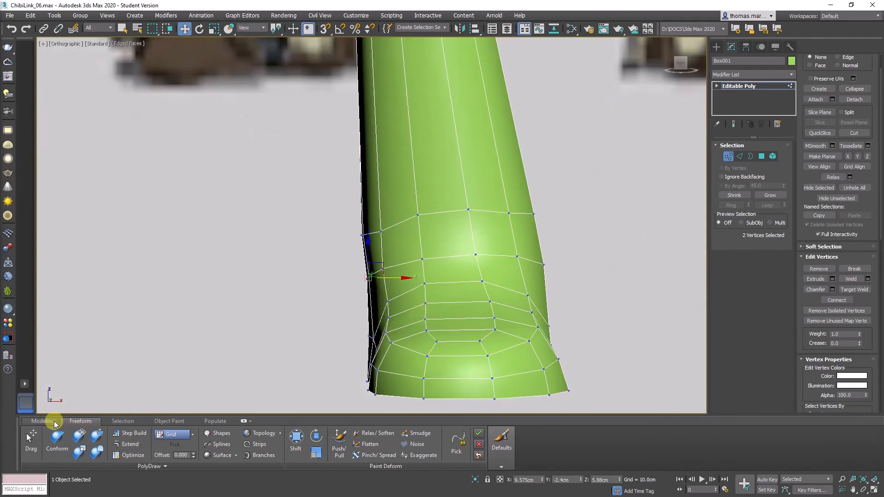
{"action": "left_click", "coordinate": [296, 439]}
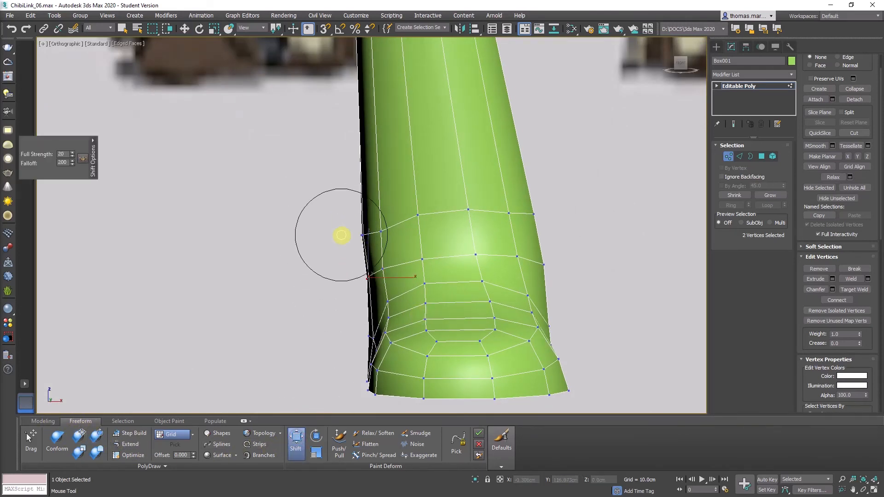
{"action": "left_click_drag", "start_coordinate": [342, 236], "coordinate": [349, 235]}
{"action": "mouse_move", "coordinate": [348, 266]}
{"action": "left_mouse_down"}
{"action": "mouse_move", "coordinate": [389, 252]}
{"action": "mouse_move", "coordinate": [394, 263]}
{"action": "left_mouse_up"}
{"action": "left_click_drag", "start_coordinate": [381, 228], "coordinate": [360, 224]}
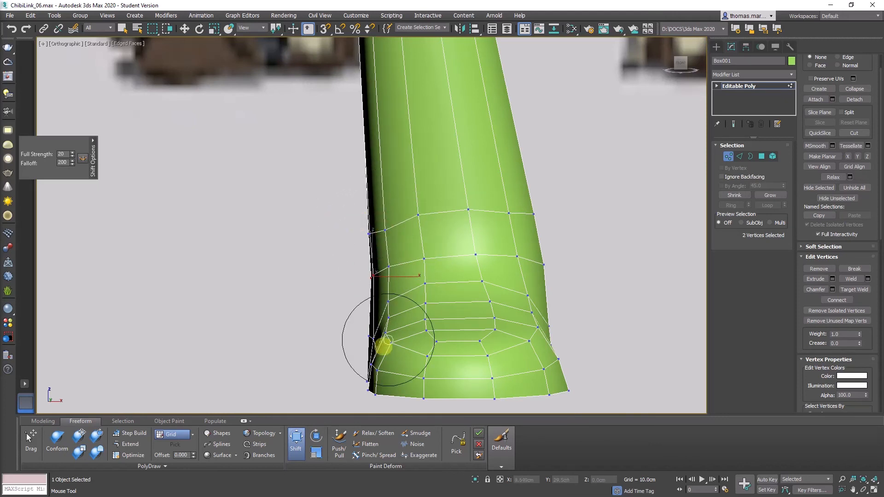
Pull the vertices on the outer side of the foot slightly outward with the Shift brush
{"action": "scroll", "coordinate": [456, 338], "scroll_direction": "down", "scroll_amount": 2}
{"action": "middle_click_drag", "start_coordinate": [455, 338], "coordinate": [408, 341]}
{"action": "scroll", "coordinate": [460, 346], "scroll_direction": "up", "scroll_amount": 2}
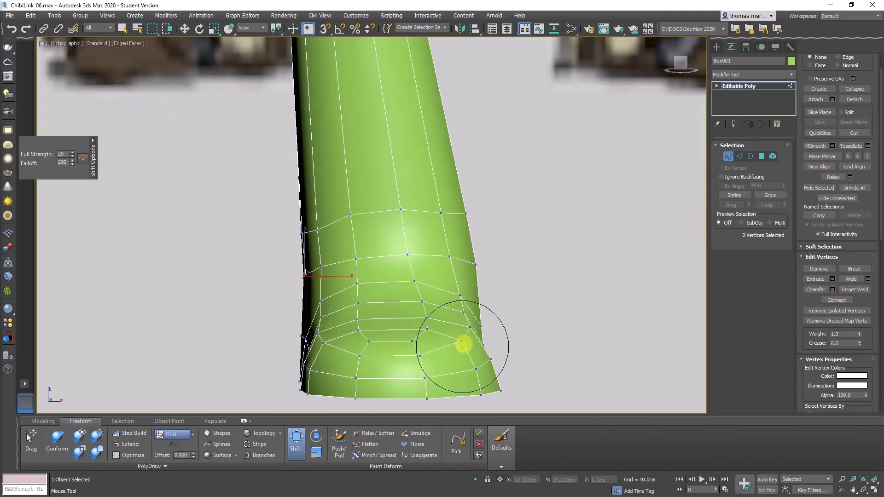
{"action": "left_click_drag", "start_coordinate": [489, 329], "coordinate": [495, 339]}
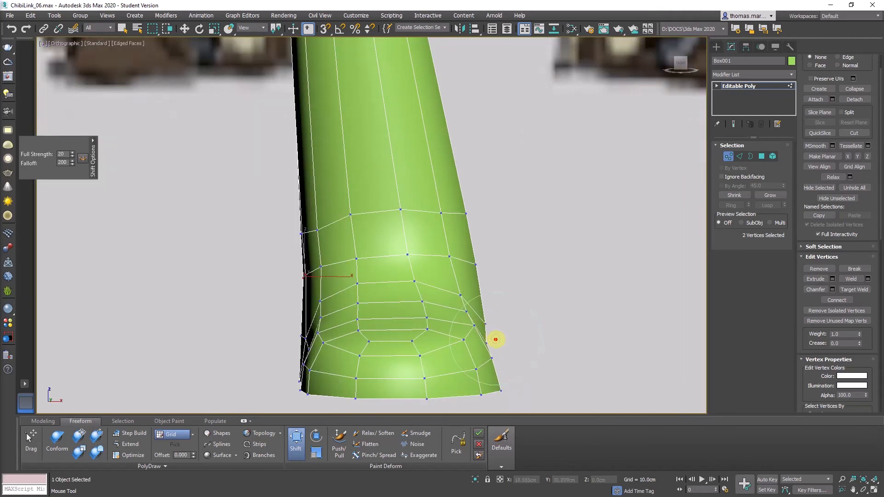
Lower the single vertex on the outer side of the instep slightly to even out its spacing
{"action": "key", "text": "w"}
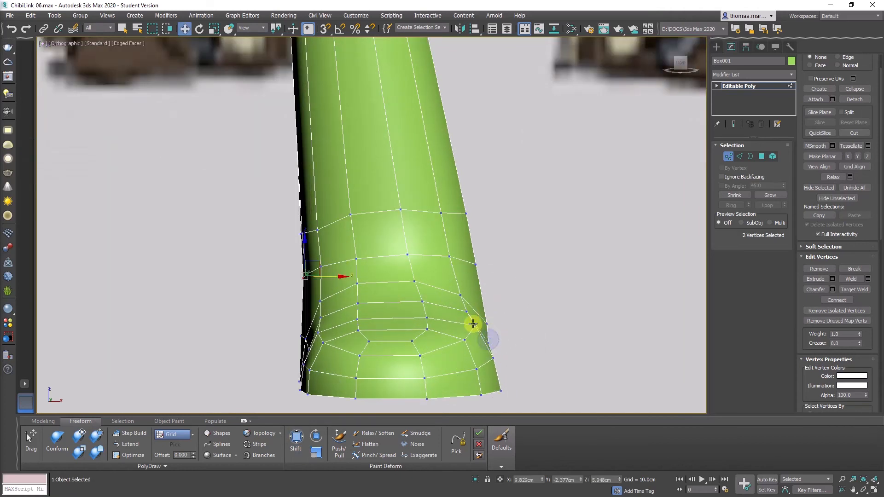
{"action": "left_click", "coordinate": [476, 325]}
{"action": "left_click_drag", "start_coordinate": [492, 312], "coordinate": [490, 318]}
{"action": "scroll", "coordinate": [490, 318], "scroll_direction": "down", "scroll_amount": 5}
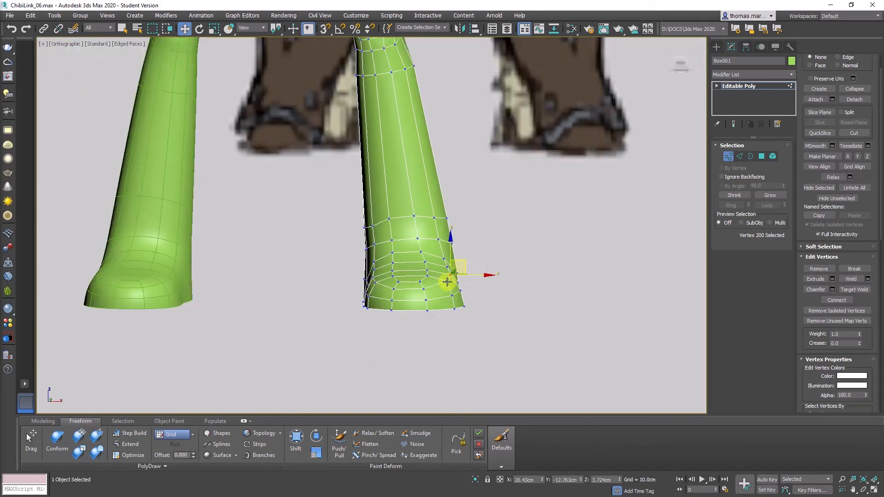
{"action": "middle_click_drag", "start_coordinate": [448, 281], "coordinate": [275, 278], "text": "alt"}
{"action": "scroll", "coordinate": [460, 257], "scroll_direction": "up", "scroll_amount": 4}
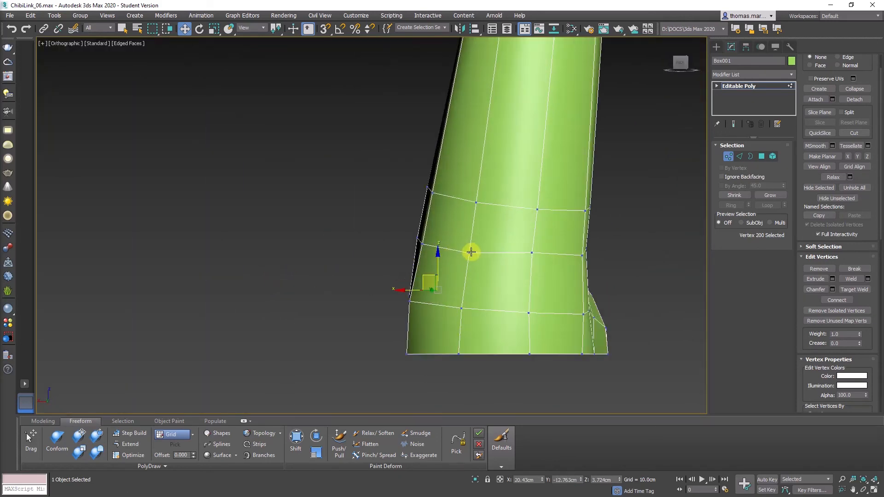
Shift the single vertex on the ankle's second edge loop slightly sideways to even out the edge spacing
{"action": "left_click", "coordinate": [472, 251]}
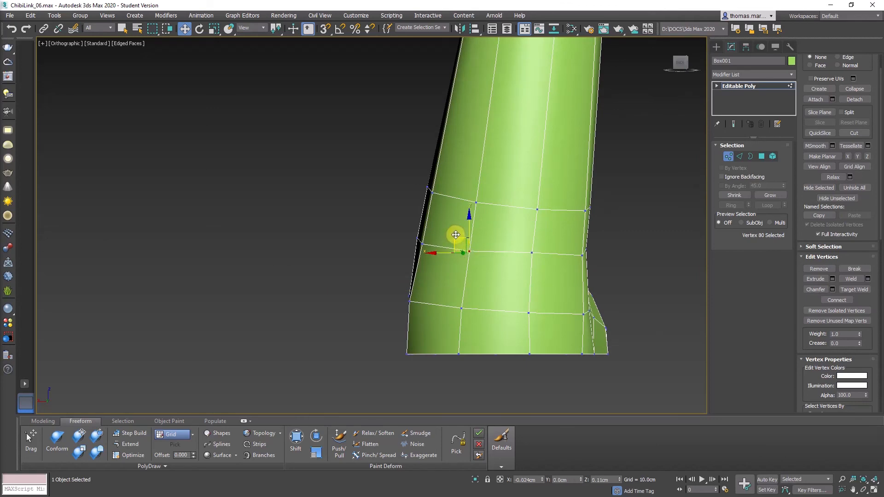
{"action": "middle_click_drag", "start_coordinate": [534, 264], "coordinate": [410, 303], "text": "alt"}
Extrude the open border under the foot slightly downward and scale the new rim inward to start the sole
{"action": "key", "text": "3"}
{"action": "left_click", "coordinate": [437, 312]}
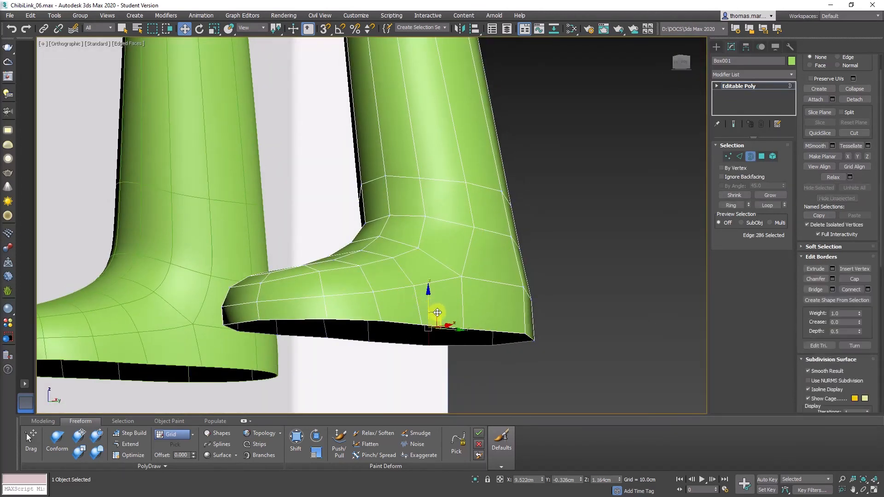
{"action": "left_click", "coordinate": [442, 331]}
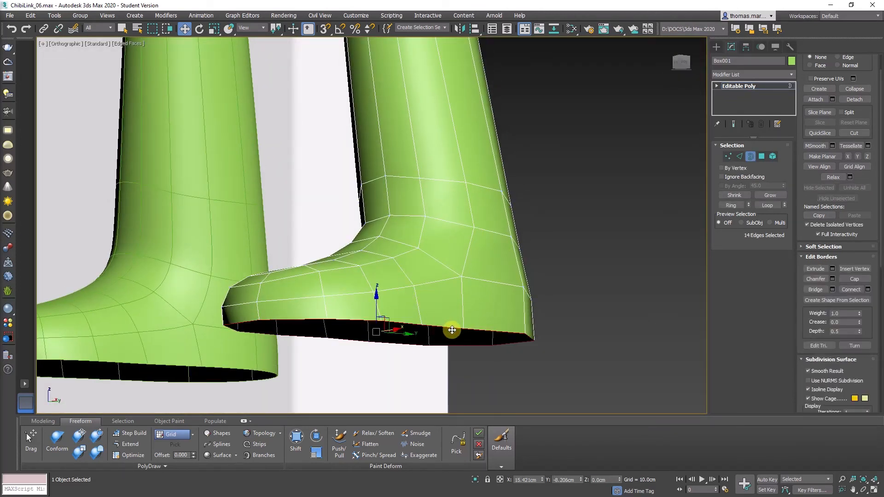
{"action": "left_click_drag", "start_coordinate": [378, 297], "coordinate": [380, 318]}
{"action": "key", "text": "r"}
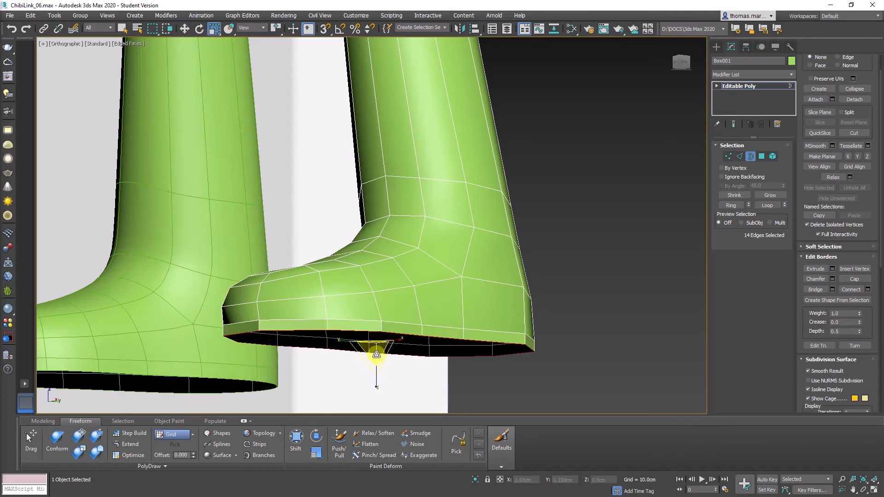
{"action": "left_click_drag", "start_coordinate": [375, 351], "coordinate": [377, 355], "text": "shift"}
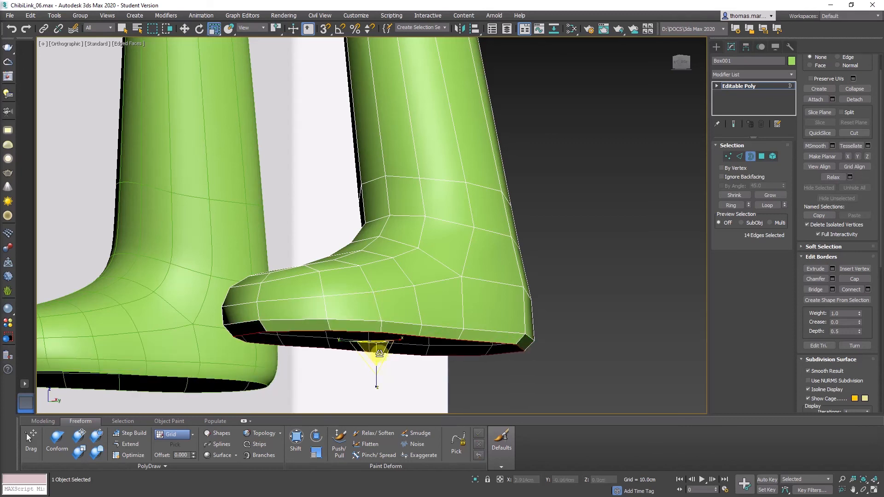
Cap the open border on the underside of the foot
{"action": "middle_click_drag", "start_coordinate": [432, 322], "coordinate": [580, 298], "text": "alt"}
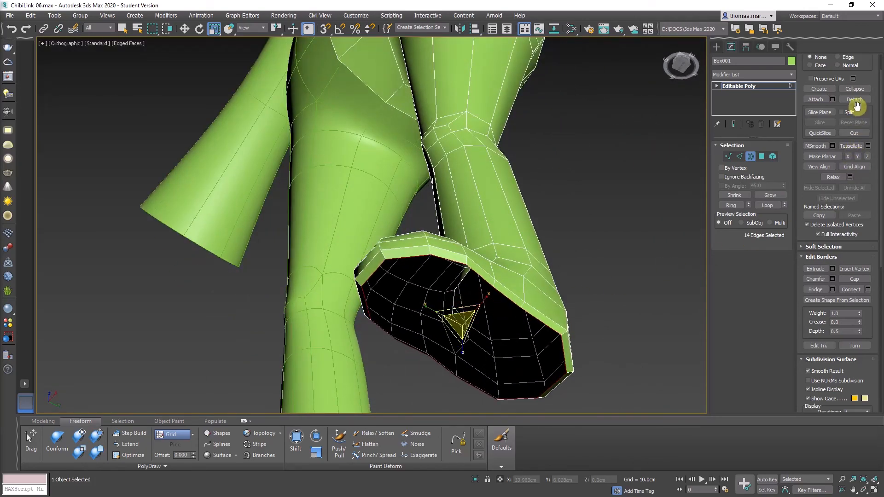
{"action": "left_click", "coordinate": [853, 280]}
{"action": "middle_click_drag", "start_coordinate": [418, 329], "coordinate": [421, 318], "text": "alt"}
Inset the sole's cap polygon to add a ring of quads around its edge
{"action": "key", "text": "4"}
{"action": "left_click", "coordinate": [493, 325]}
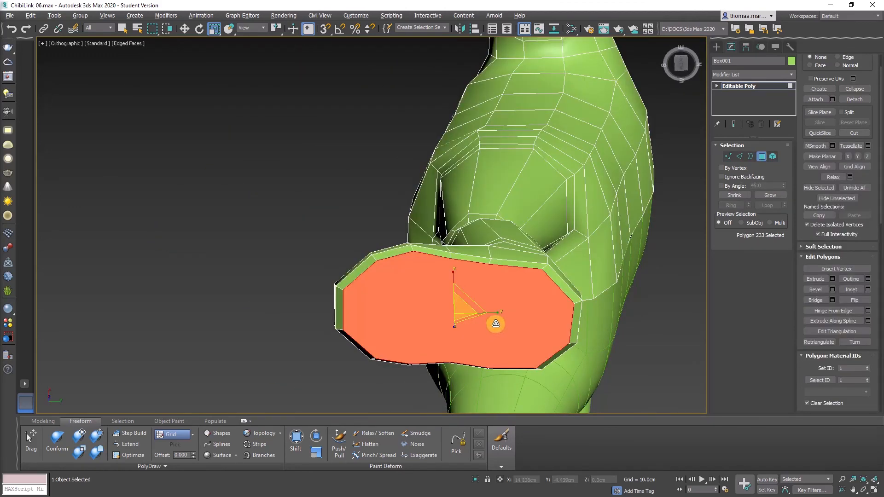
{"action": "middle_click_drag", "start_coordinate": [495, 324], "coordinate": [491, 319], "text": "alt"}
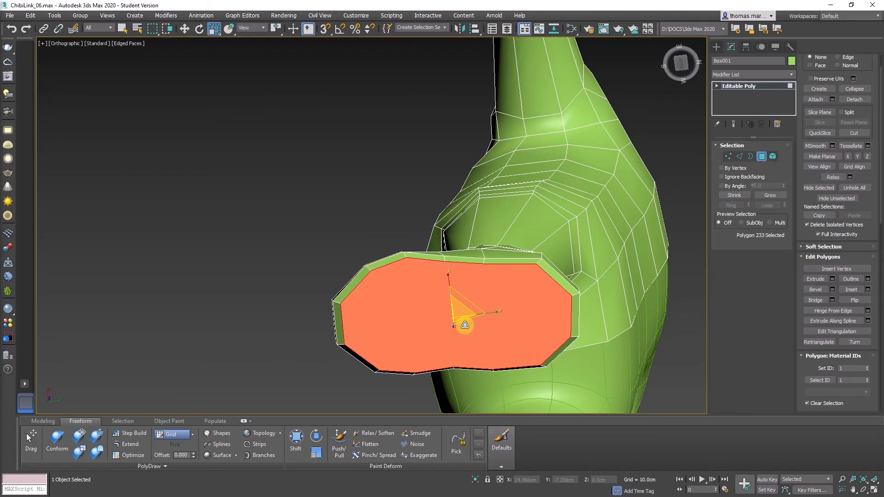
{"action": "middle_click_drag", "start_coordinate": [465, 324], "coordinate": [471, 292], "text": "alt"}
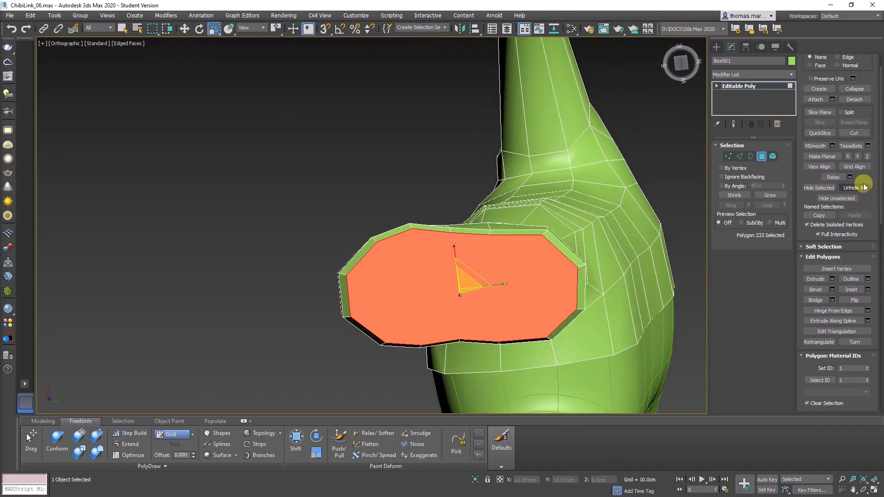
{"action": "left_click", "coordinate": [856, 133]}
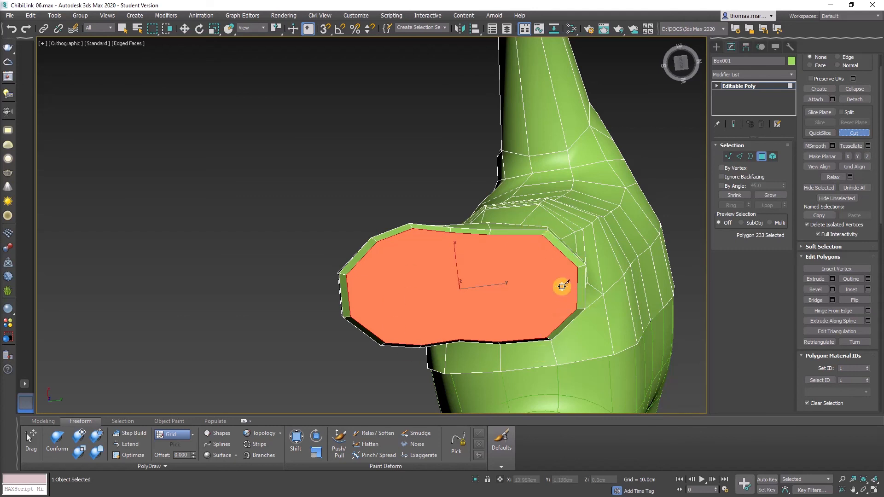
{"action": "key", "text": "r"}
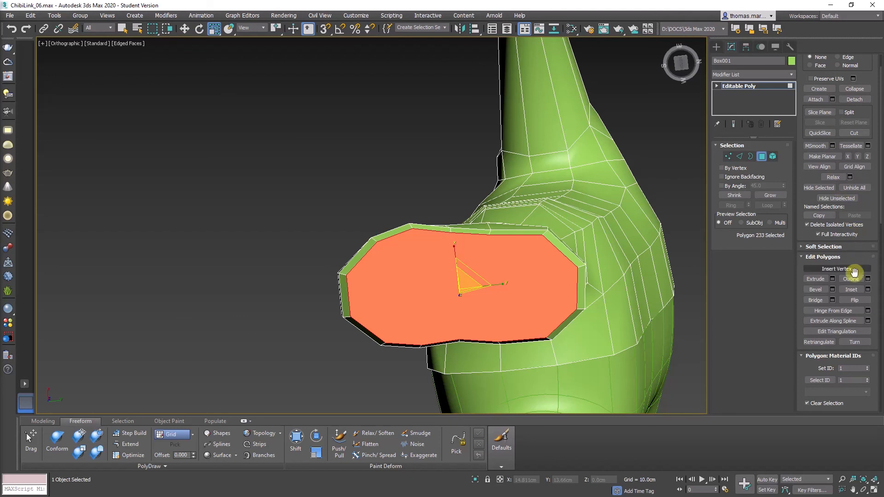
{"action": "left_click", "coordinate": [850, 290]}
{"action": "left_click_drag", "start_coordinate": [514, 295], "coordinate": [517, 271]}
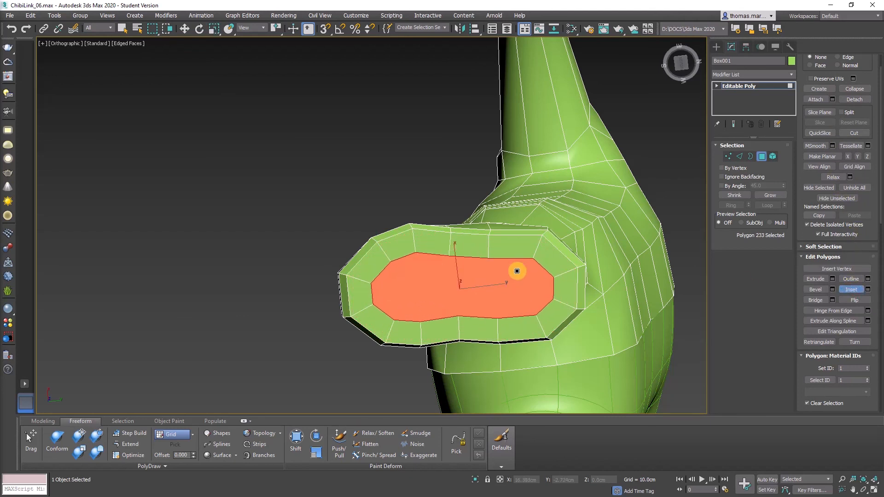
{"action": "left_click", "coordinate": [851, 289]}
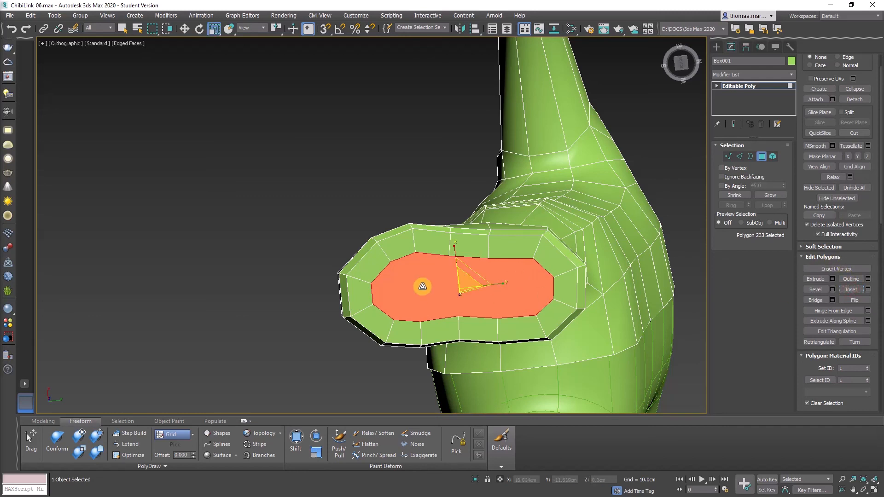
Cut edges across the inset sole polygon between opposite vertices to divide it into quads
{"action": "key", "text": "1"}
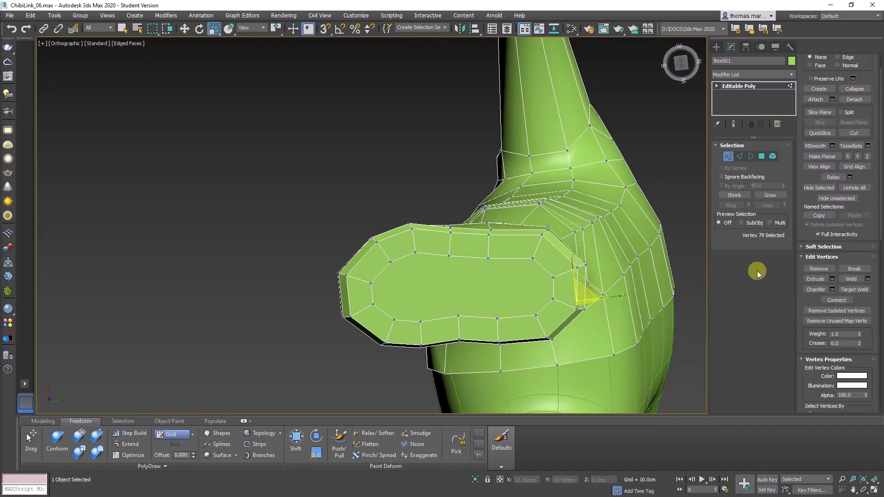
{"action": "left_click", "coordinate": [854, 133]}
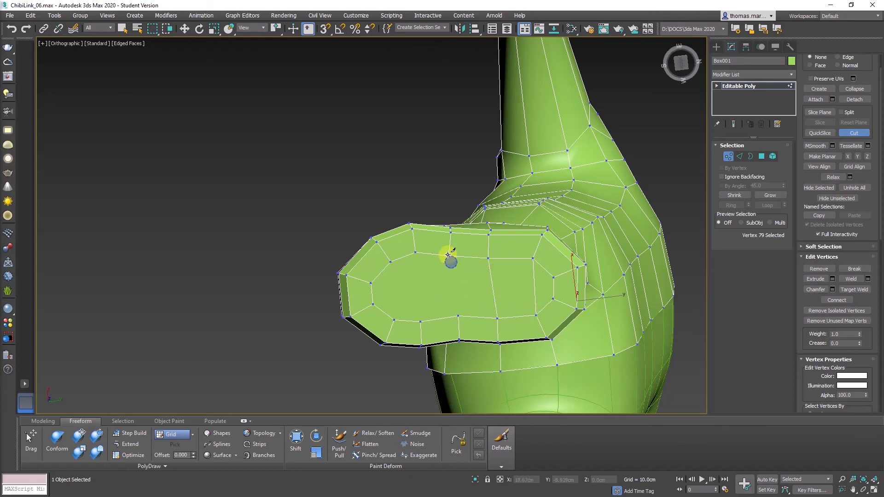
{"action": "left_click", "coordinate": [457, 317]}
{"action": "right_click", "coordinate": [420, 283]}
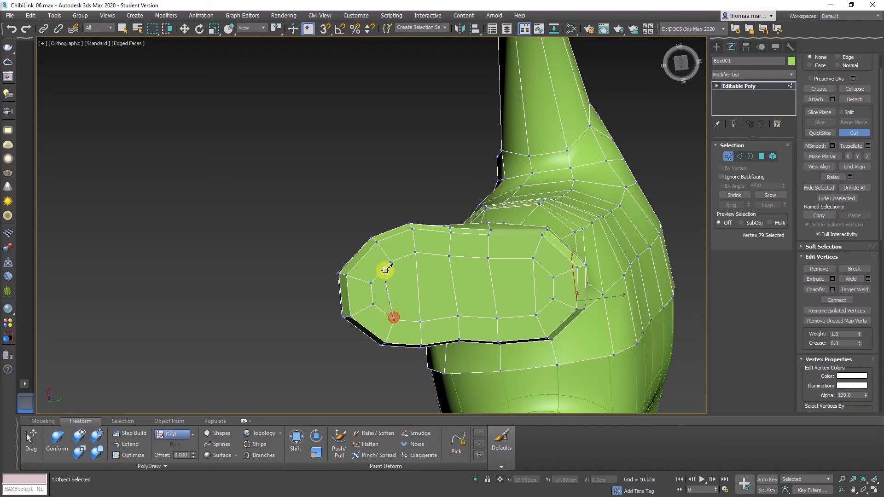
Raise the sole vertices beneath the instep to shape the arch of the foot
{"action": "scroll", "coordinate": [480, 277], "scroll_direction": "down", "scroll_amount": 5}
{"action": "middle_click_drag", "start_coordinate": [480, 277], "coordinate": [404, 308], "text": "alt"}
{"action": "scroll", "coordinate": [470, 272], "scroll_direction": "up", "scroll_amount": 3}
{"action": "right_click", "coordinate": [432, 262]}
{"action": "scroll", "coordinate": [464, 266], "scroll_direction": "up", "scroll_amount": 2}
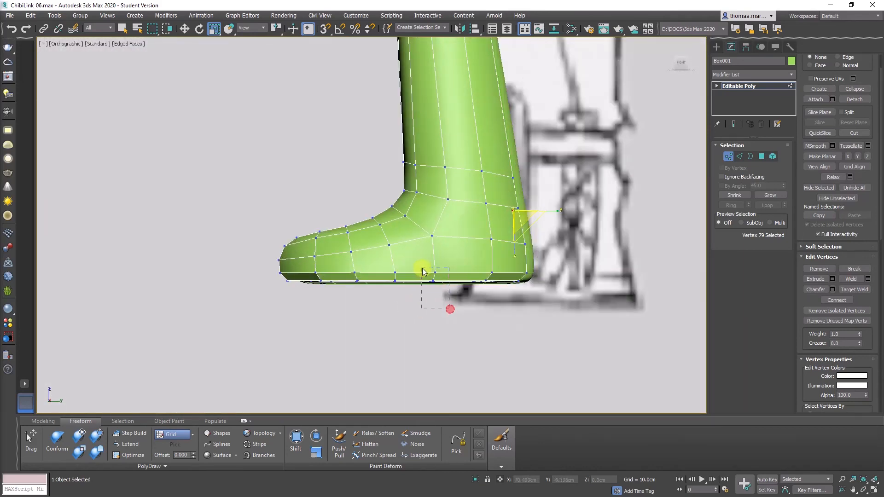
{"action": "scroll", "coordinate": [440, 281], "scroll_direction": "up", "scroll_amount": 1}
{"action": "key", "text": "w"}
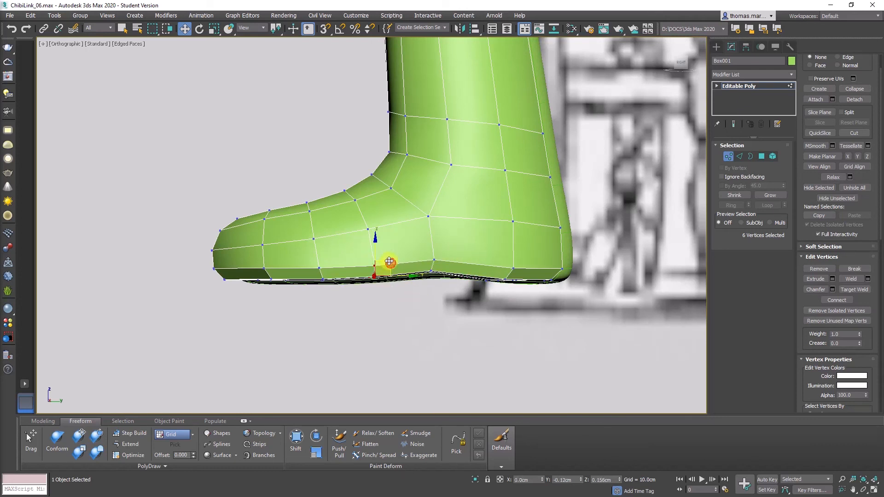
Assign smoothing group 1 to all polygons of the body and return to object level
{"action": "middle_click_drag", "start_coordinate": [385, 260], "coordinate": [789, 171], "text": "alt"}
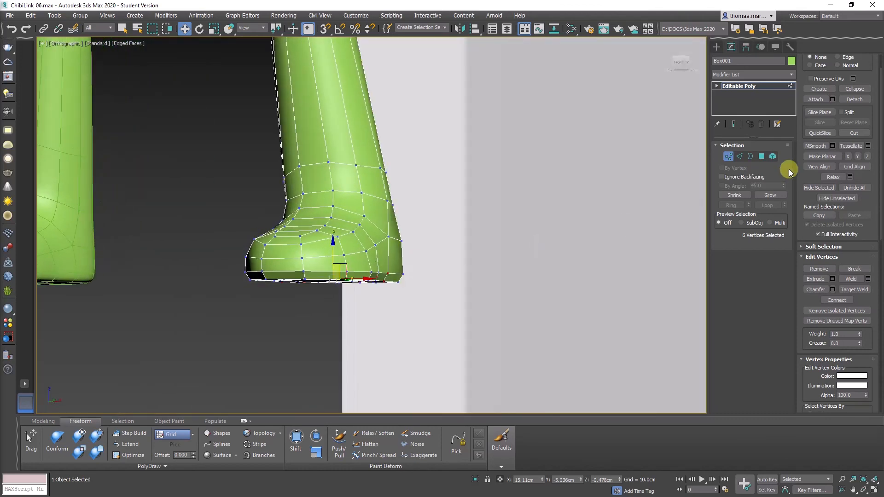
{"action": "left_click", "coordinate": [761, 157]}
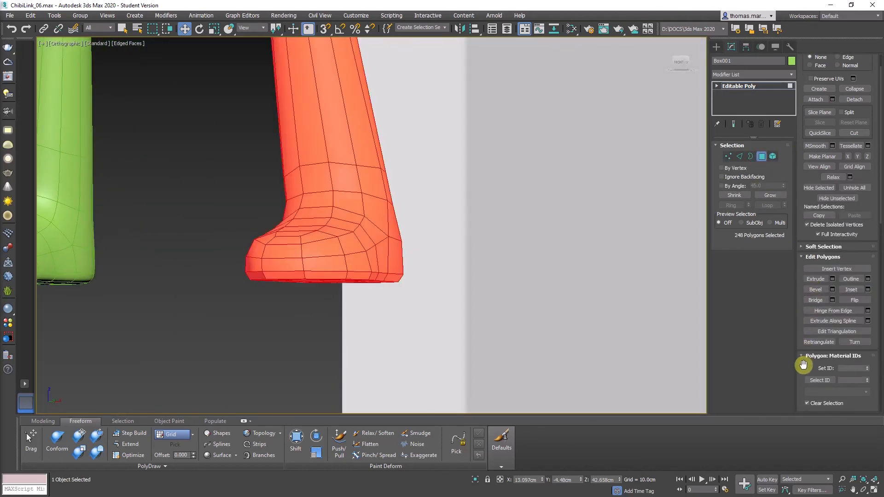
{"action": "left_click_drag", "start_coordinate": [804, 365], "coordinate": [806, 179]}
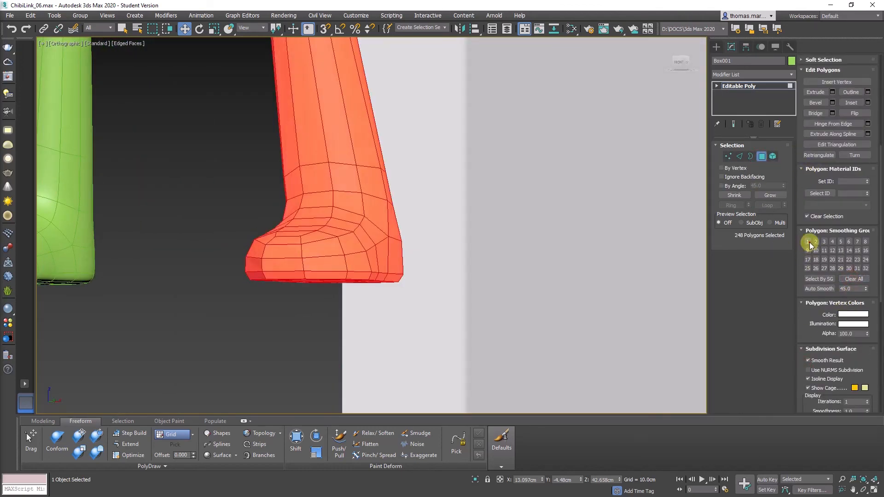
{"action": "left_click", "coordinate": [808, 242]}
{"action": "mouse_move", "coordinate": [367, 292]}
{"action": "middle_mouse_down", "text": "alt"}
{"action": "mouse_move", "coordinate": [454, 319]}
{"action": "mouse_move", "coordinate": [409, 330]}
{"action": "mouse_move", "coordinate": [361, 321]}
{"action": "mouse_move", "coordinate": [673, 213]}
{"action": "middle_mouse_up", "text": "alt"}
{"action": "left_click", "coordinate": [761, 157]}
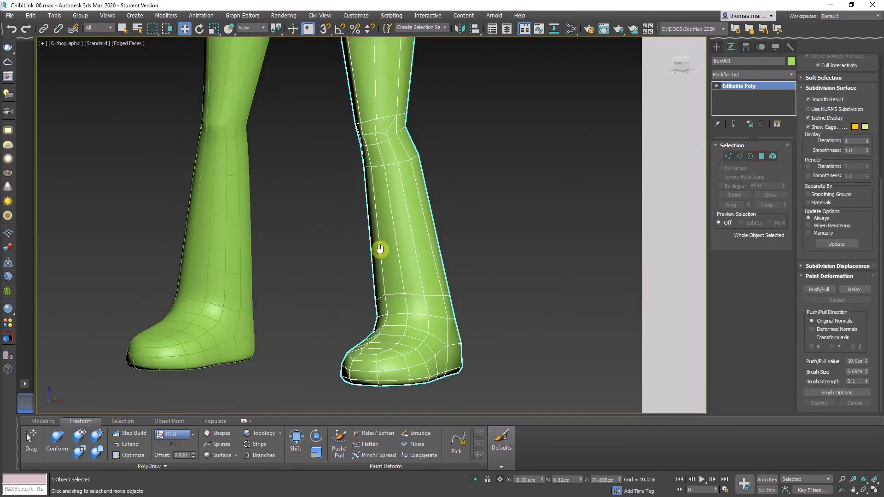
Hide the modelling ribbon and check the whole body from the front against the reference drawing
{"action": "scroll", "coordinate": [380, 250], "scroll_direction": "down", "scroll_amount": 6}
{"action": "middle_click_drag", "start_coordinate": [379, 250], "coordinate": [404, 304], "text": "alt"}
{"action": "scroll", "coordinate": [385, 180], "scroll_direction": "up", "scroll_amount": 3}
{"action": "middle_click_drag", "start_coordinate": [385, 180], "coordinate": [368, 222], "text": "alt"}
{"action": "scroll", "coordinate": [325, 230], "scroll_direction": "up", "scroll_amount": 3}
{"action": "scroll", "coordinate": [325, 231], "scroll_direction": "down", "scroll_amount": 3}
{"action": "left_click", "coordinate": [524, 30]}
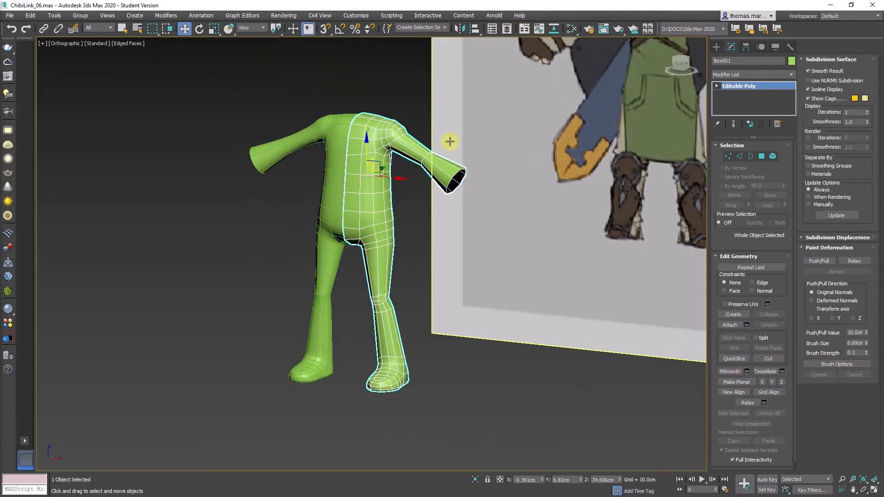
{"action": "middle_click_drag", "start_coordinate": [450, 141], "coordinate": [390, 184], "text": "alt"}
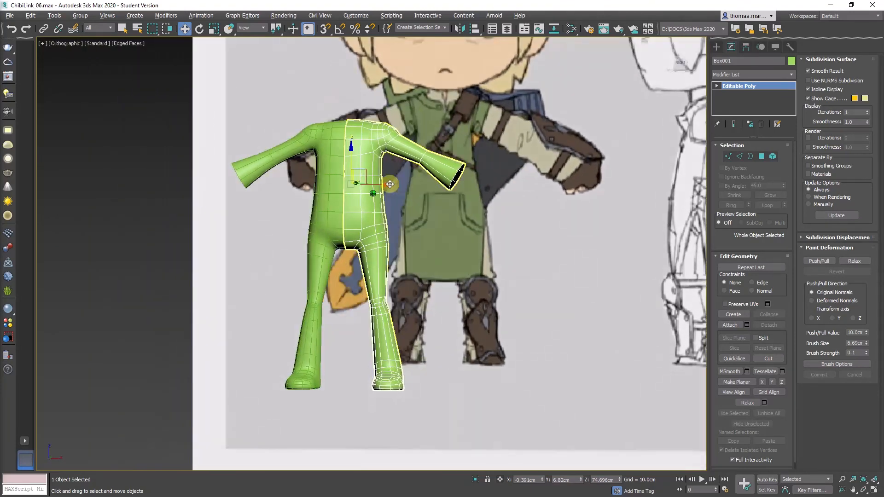